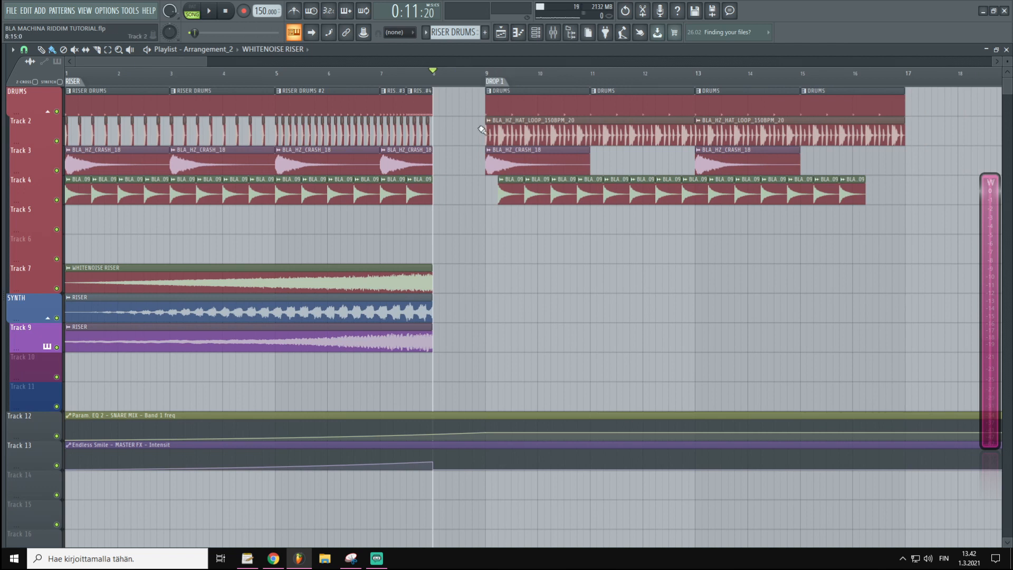
- Play the arrangement from the start and listen to the riser leading into the drop
scroll(445, 84, "down", 3)
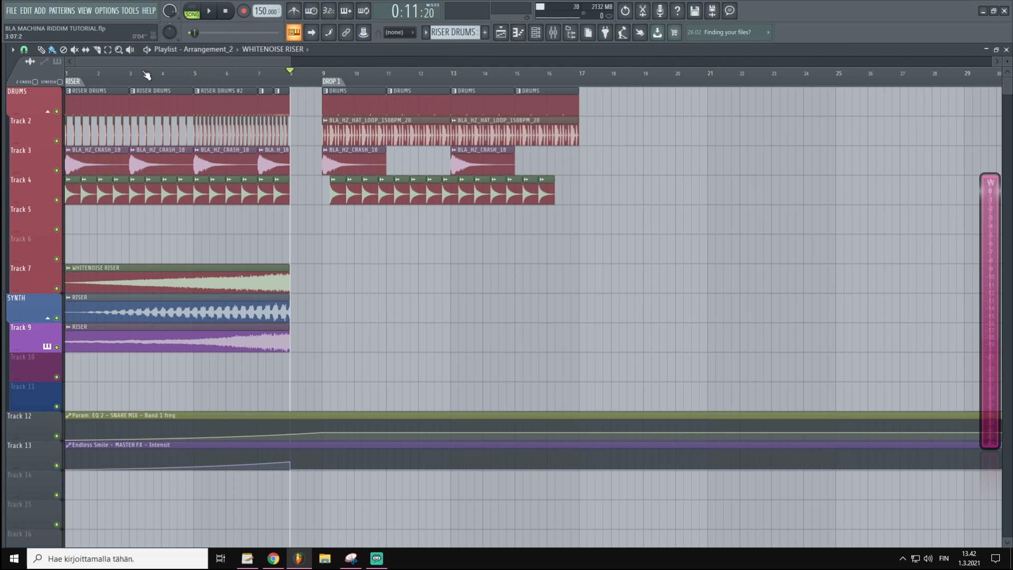
scroll(147, 74, "up", 2)
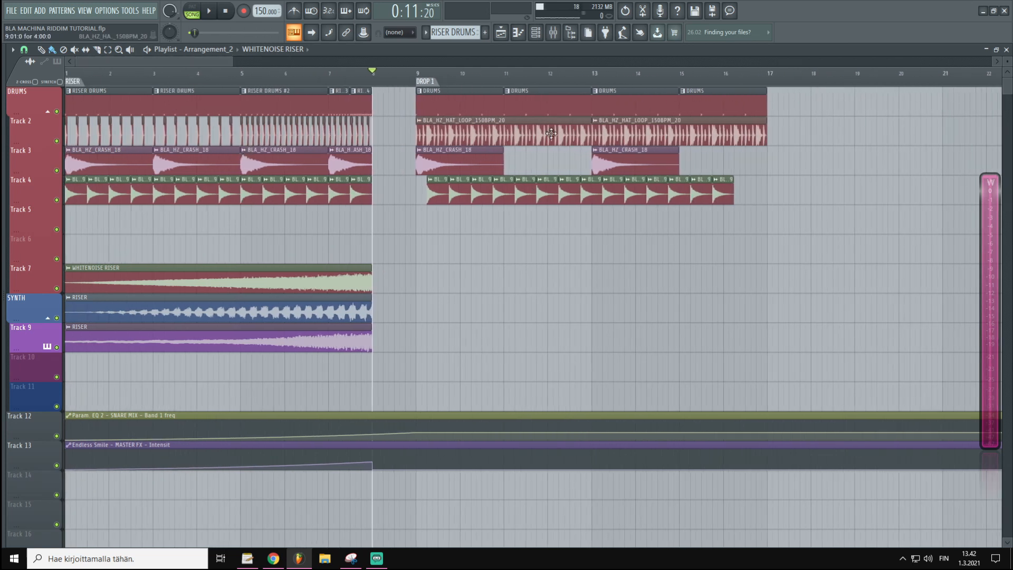
scroll(421, 79, "up", 1)
left_click_drag(202, 65, 127, 67)
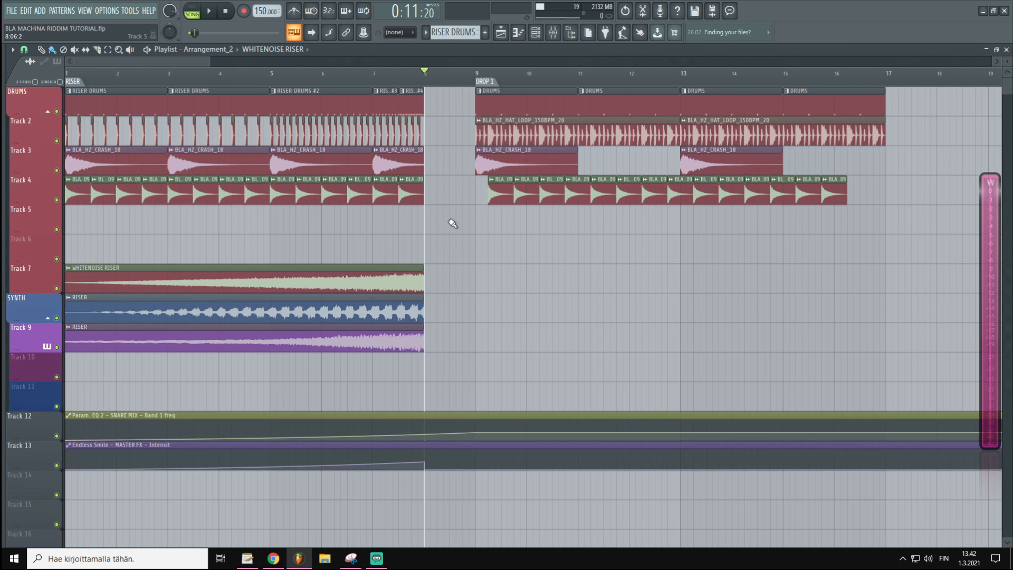
key("space")
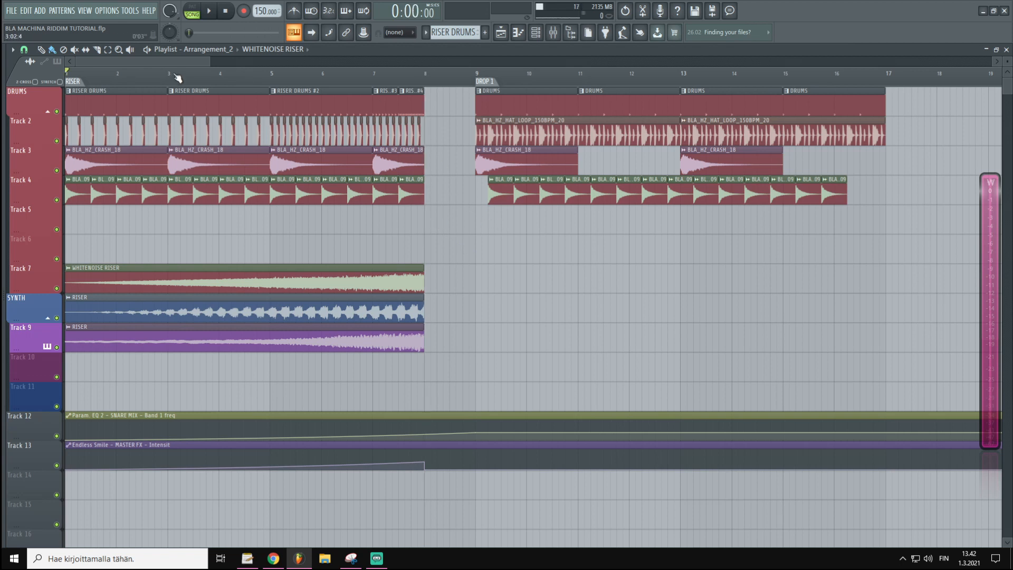
key("space")
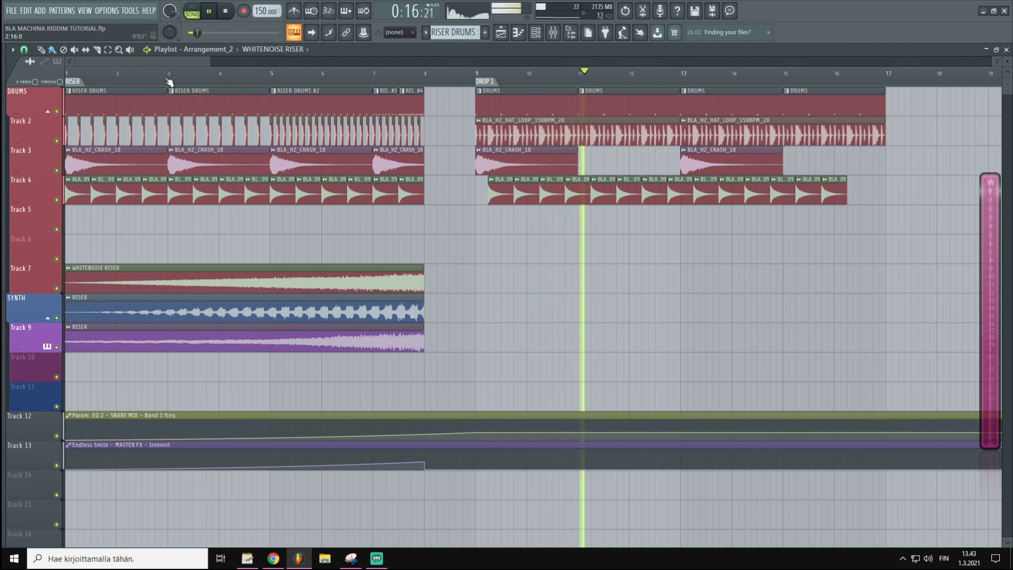
key("space")
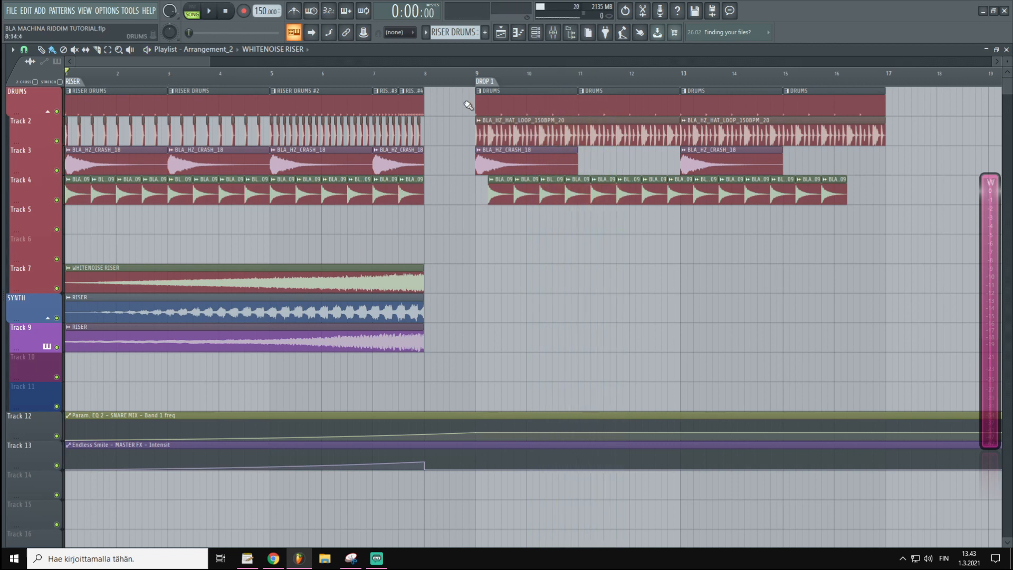
- Place the playhead at the DROP 1 marker on bar 9
scroll(363, 81, "down", 1)
scroll(179, 82, "up", 2)
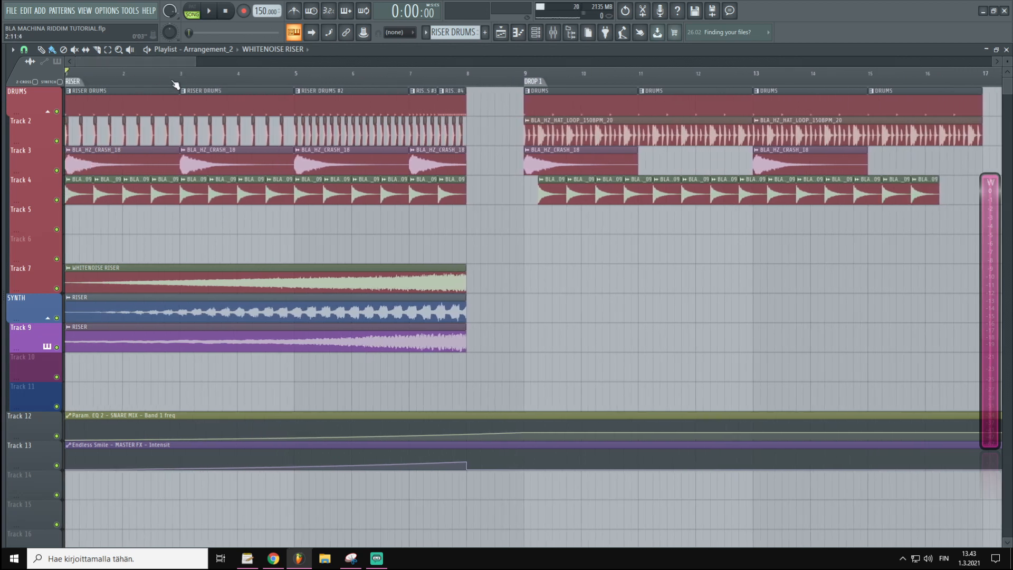
scroll(419, 81, "down", 1)
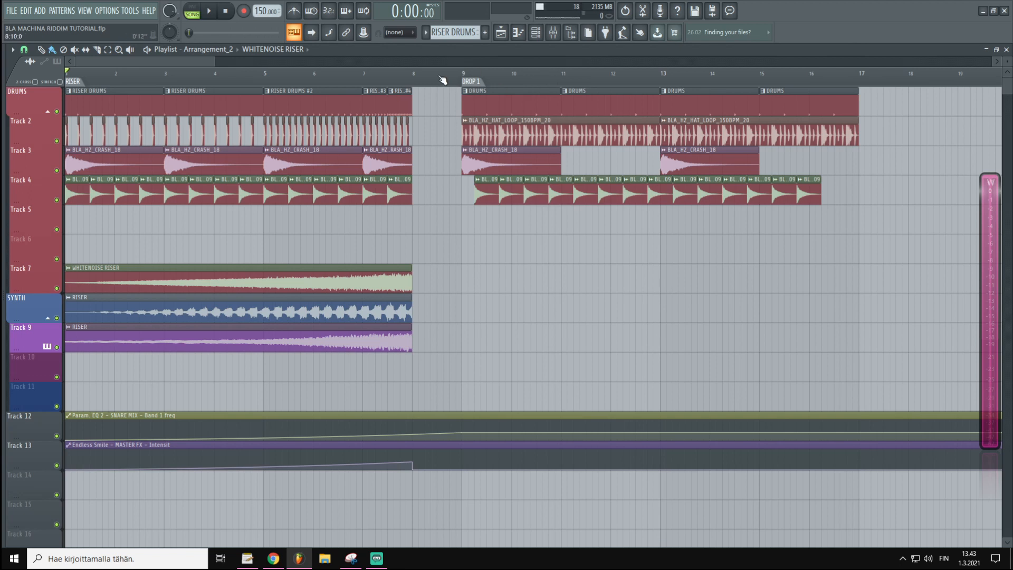
left_click(464, 73)
left_click_drag(466, 73, 463, 73)
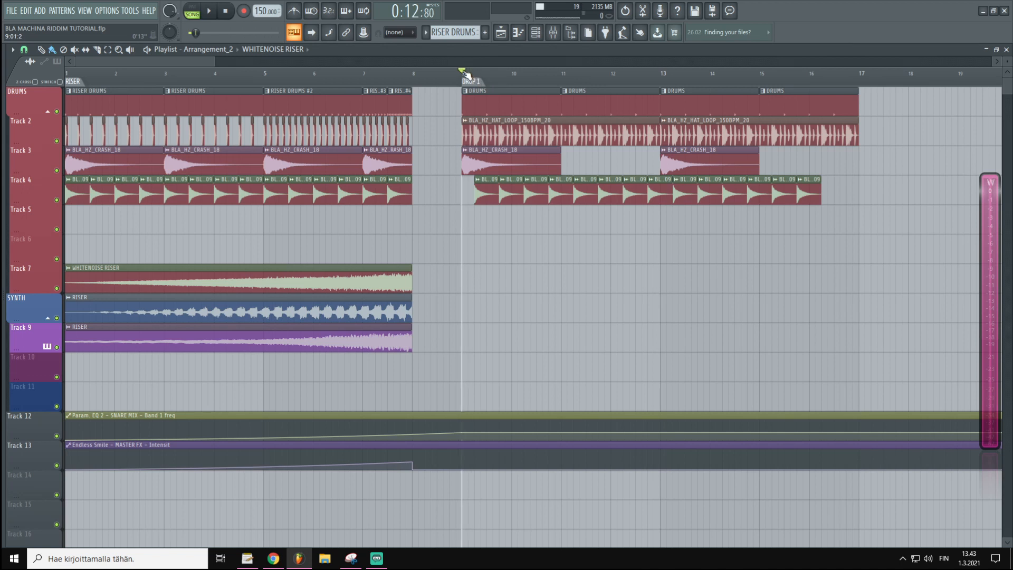
- Shorten the DRUMS clip at bar 9 to one beat and delete the hat loop clip starting at bar 9 on Track 2
scroll(760, 74, "up", 2)
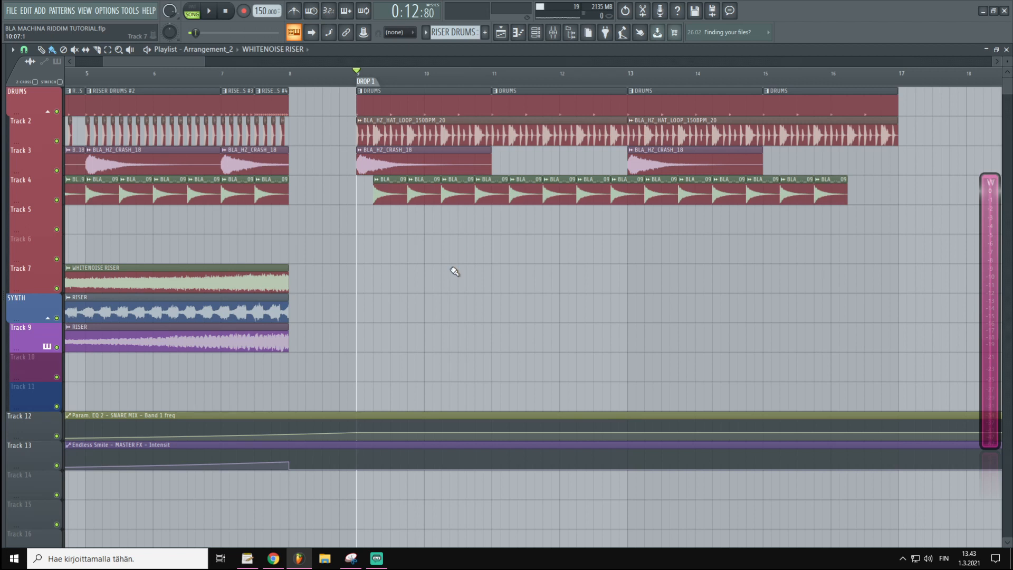
scroll(388, 86, "down", 6)
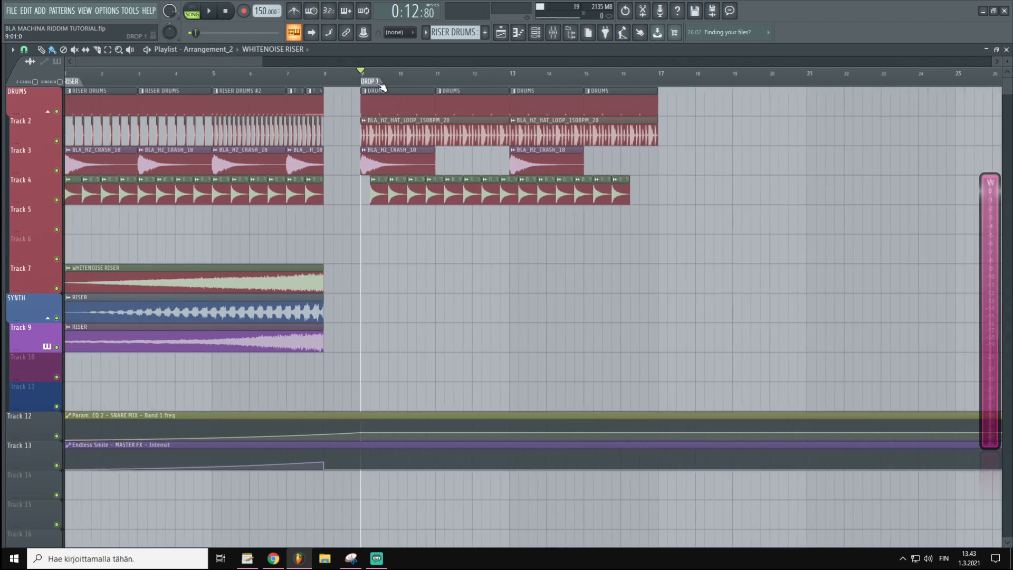
scroll(282, 85, "up", 5)
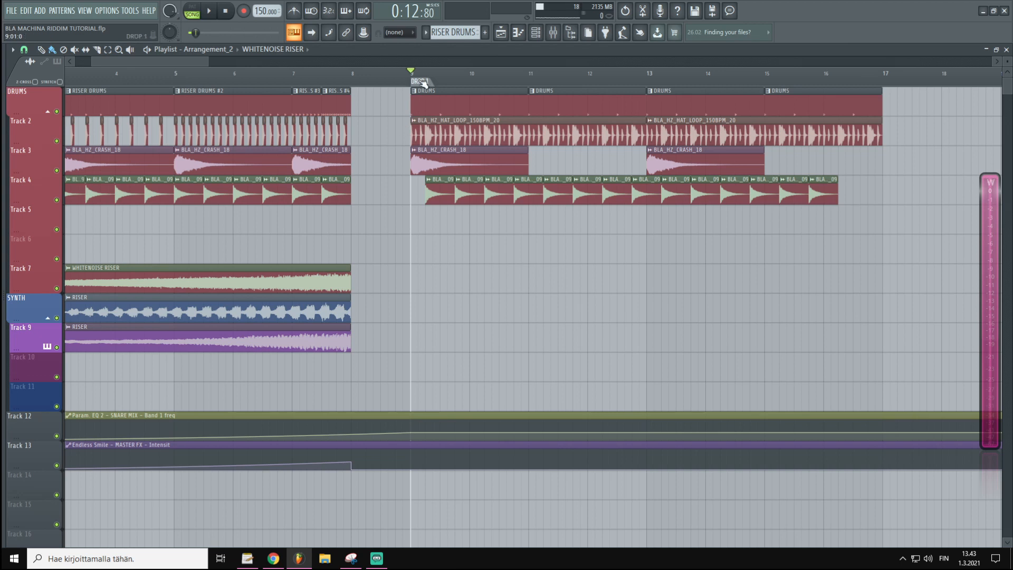
scroll(448, 83, "up", 2)
scroll(475, 73, "down", 2)
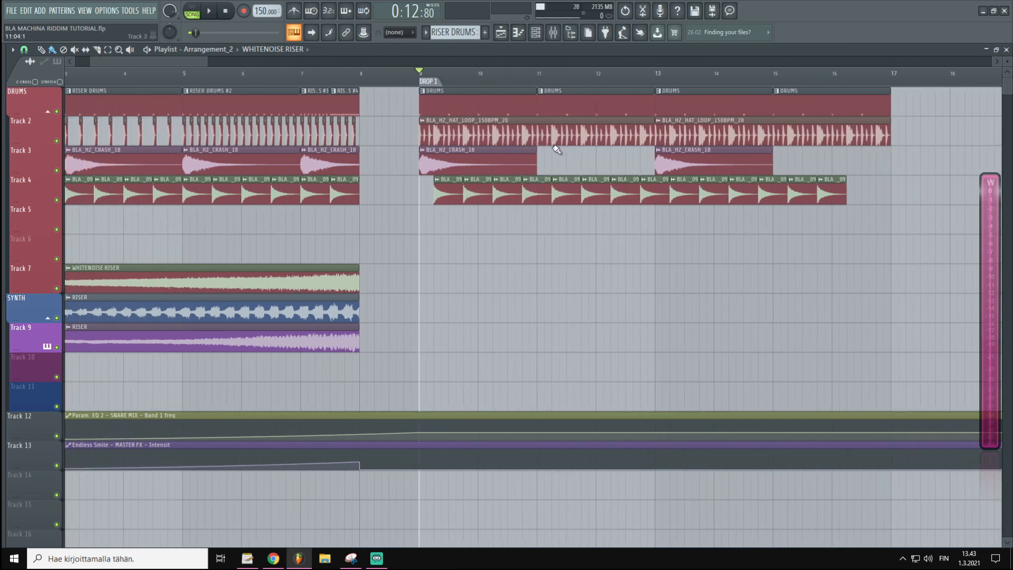
left_click_drag(533, 99, 435, 98)
scroll(585, 88, "up", 1)
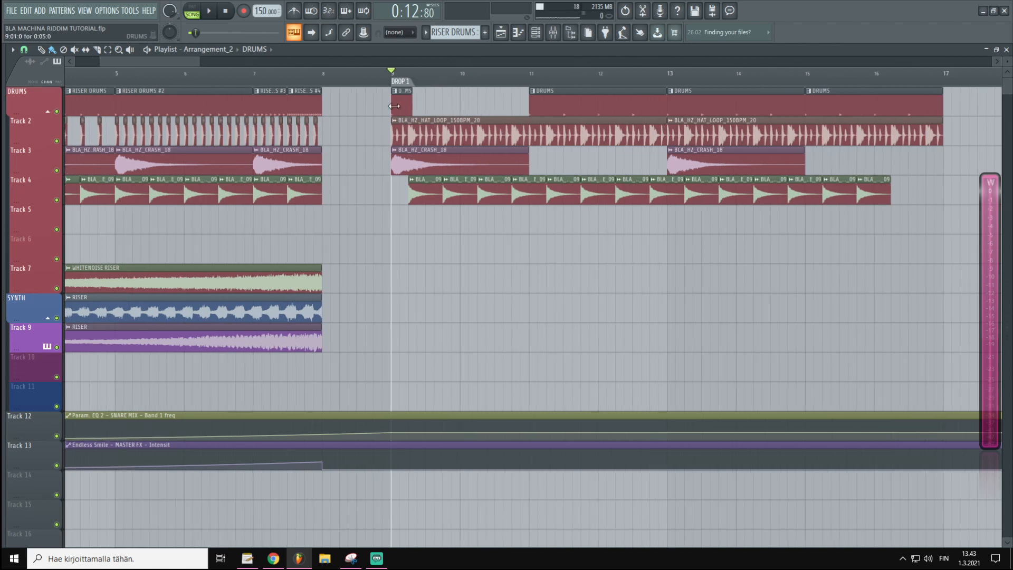
scroll(652, 82, "up", 1)
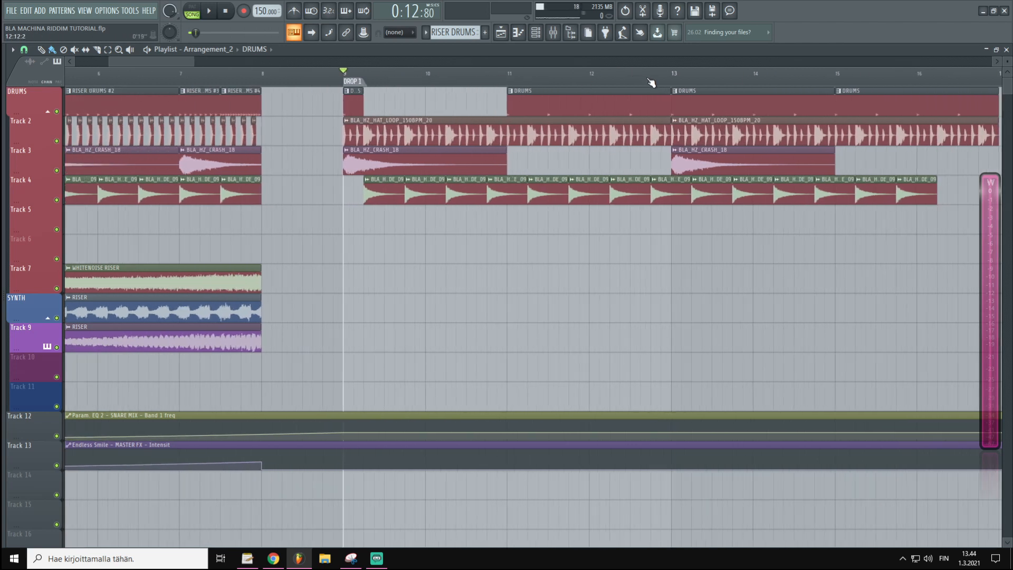
scroll(737, 73, "down", 1)
scroll(626, 83, "up", 1)
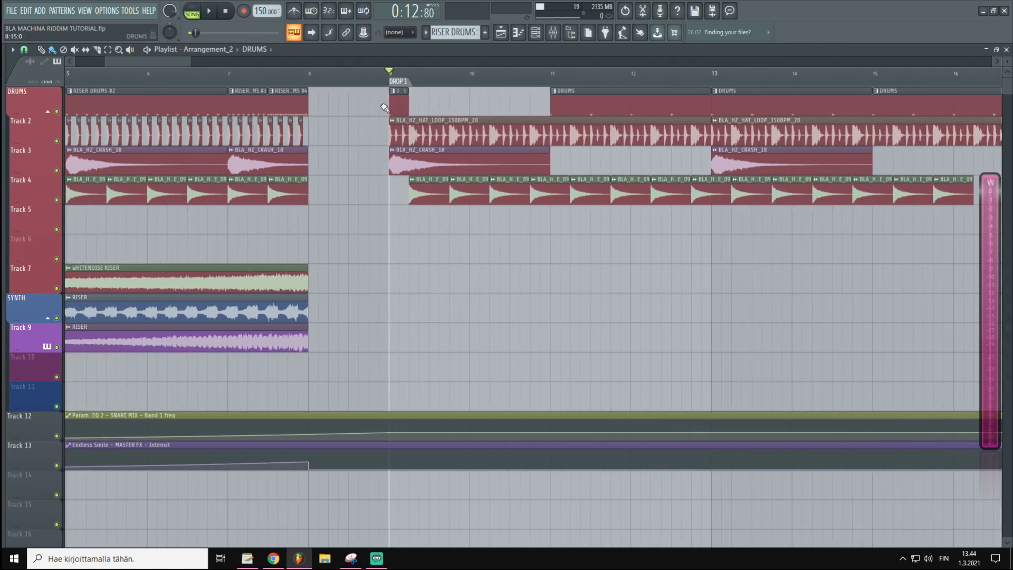
right_click(420, 132)
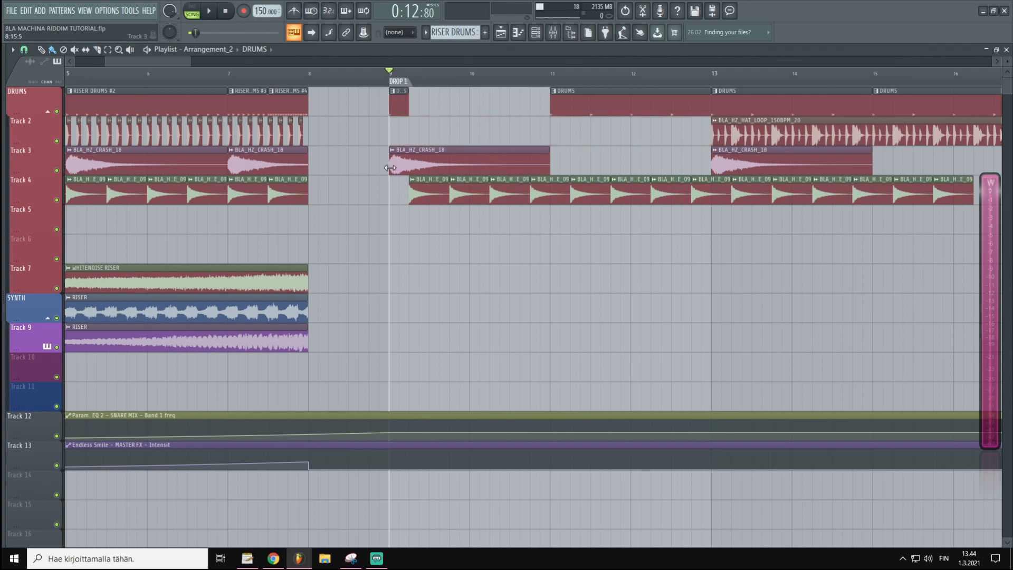
- Play the drop from bar 9 to check the thinned-out drums
scroll(416, 78, "down", 1)
key("space")
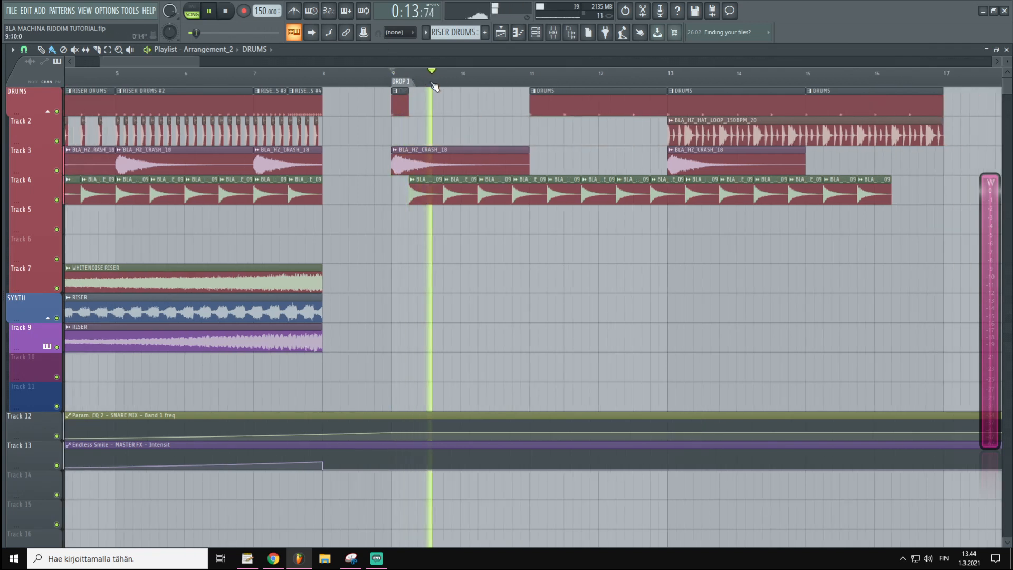
key("space")
- Add a marker named DROP at bar 11 of the playlist timeline
left_click(530, 72)
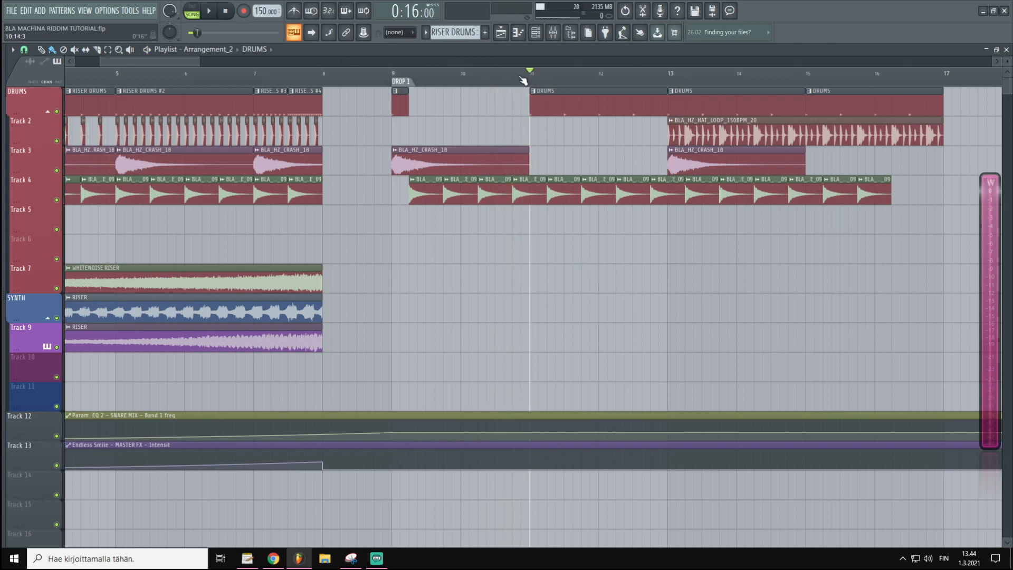
right_click(532, 82)
left_click(541, 83)
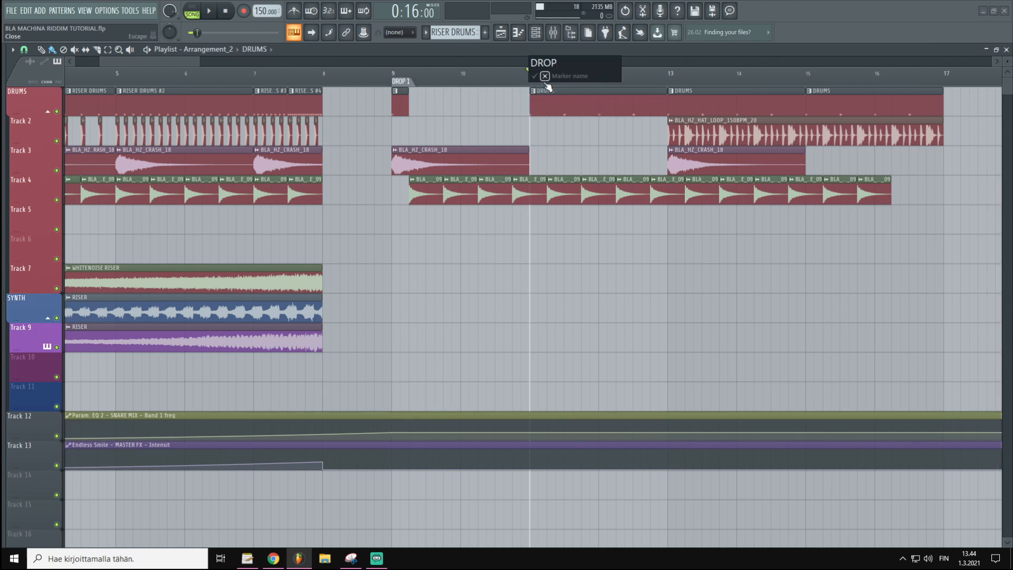
type("DROP")
key("Return")
- Rename the DROP 1 marker at bar 9 to Fake Out
left_click(401, 82)
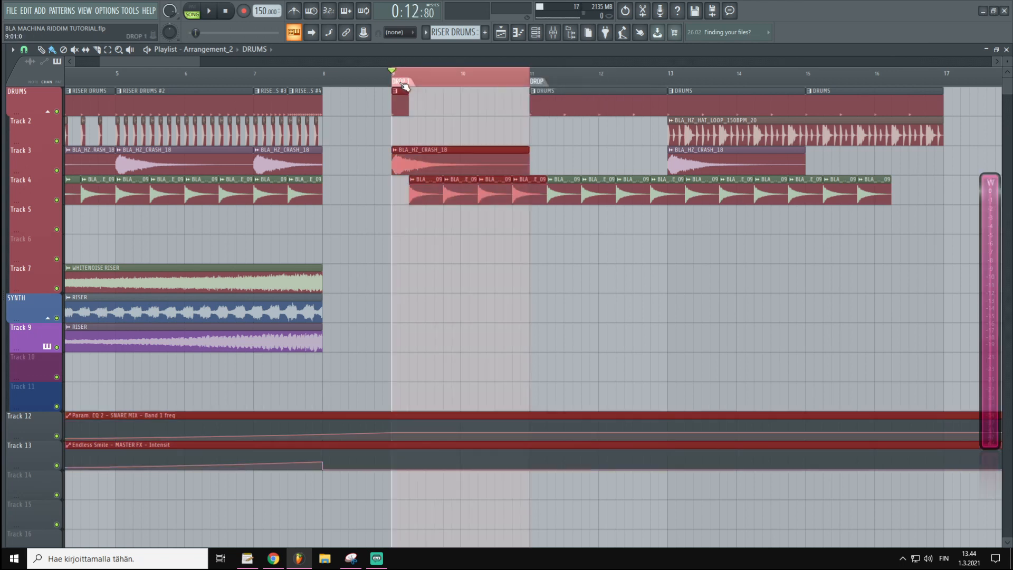
left_click_drag(421, 98, 440, 115)
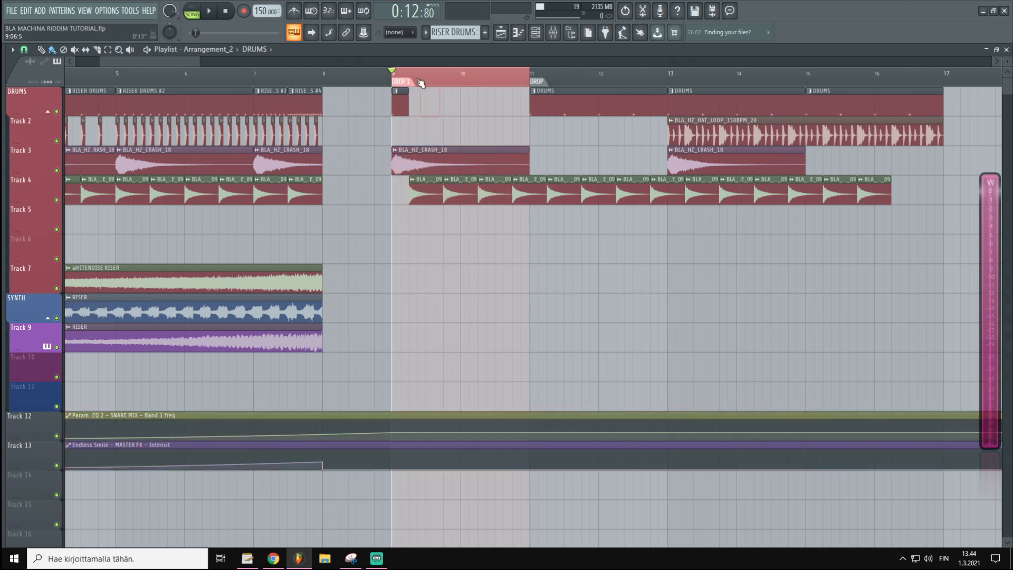
right_click(401, 82)
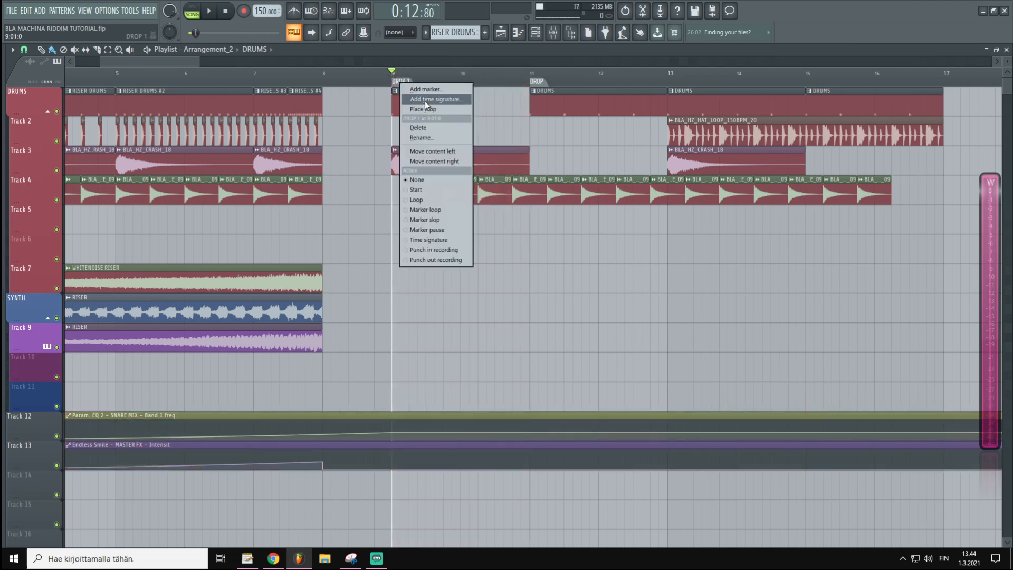
left_click(431, 136)
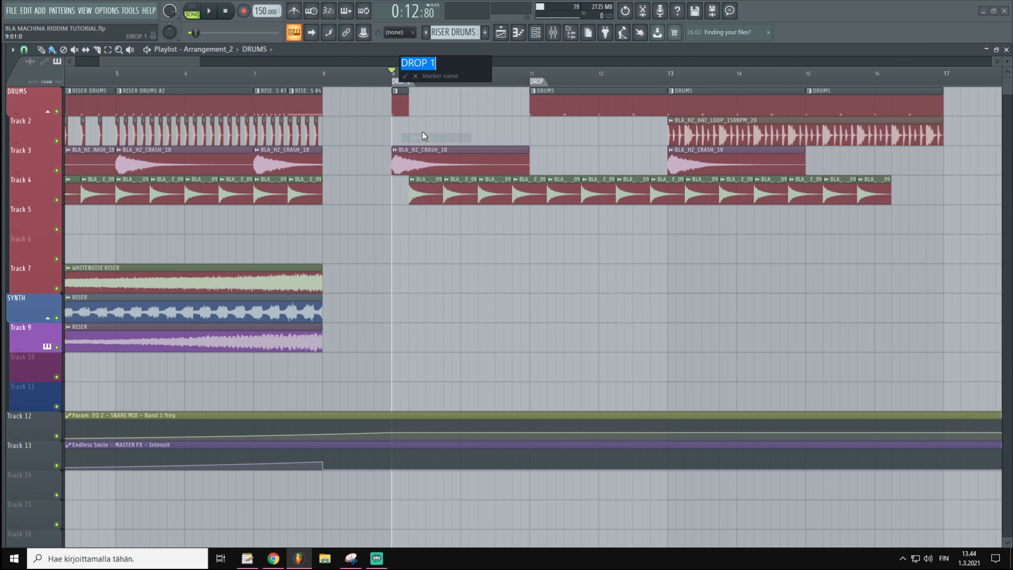
type("Pre DROP")
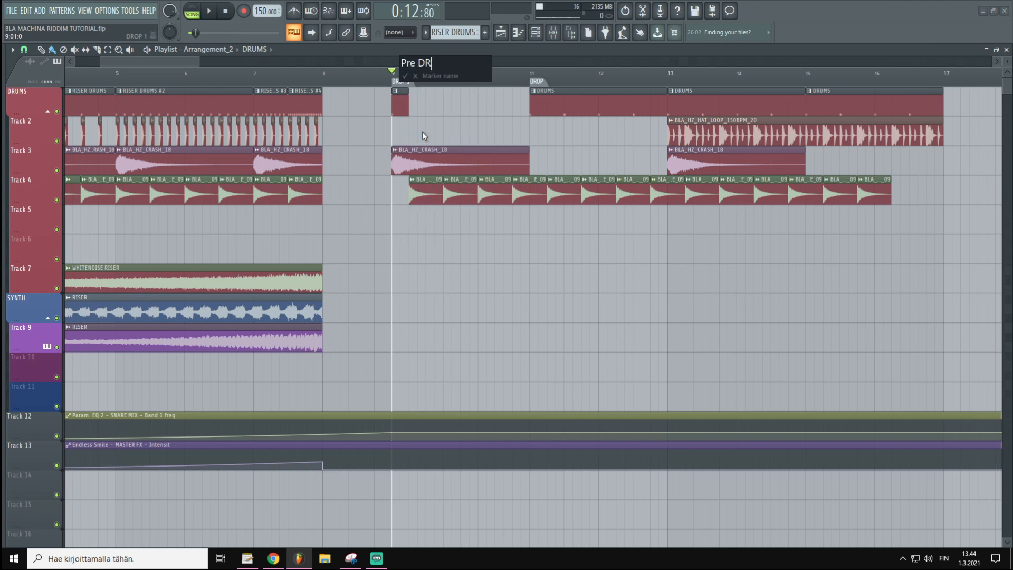
key("BackSpace")
key("BackSpace")
key("BackSpace")
key("BackSpace")
key("BackSpace")
key("BackSpace")
key("BackSpace")
key("BackSpace")
type("Fake Out")
key("Return")
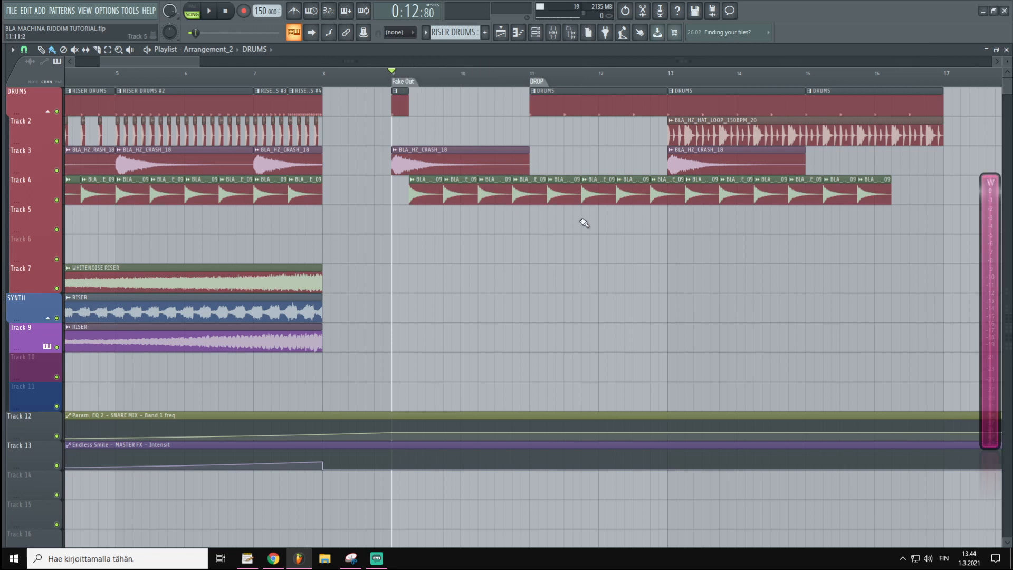
- Place a copy of the BLA_HZ_HAT_LOOP_150BPM_20 clip on Track 2, starting one beat after the Fake Out marker
left_click(742, 135)
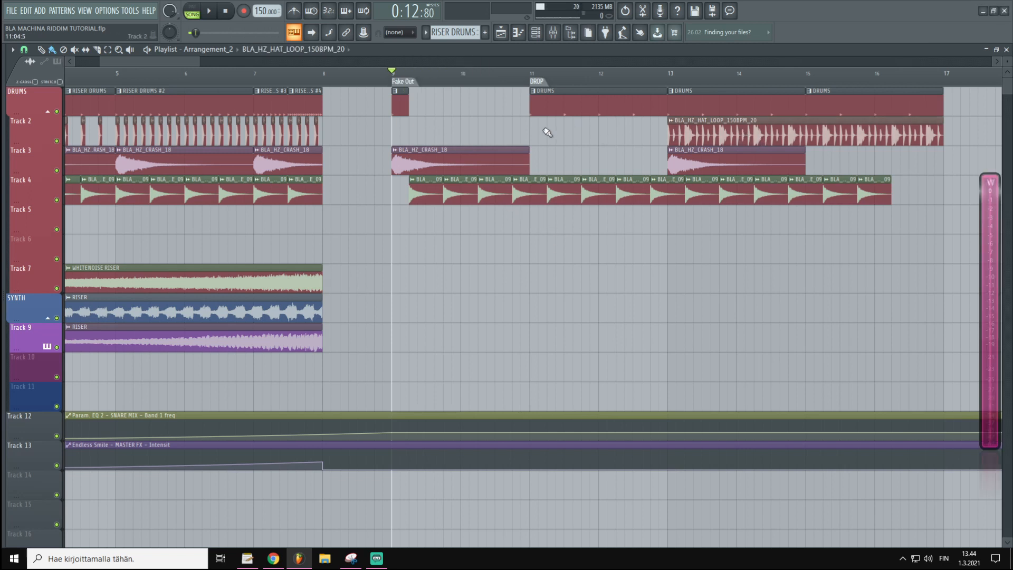
left_click(393, 132)
left_click_drag(392, 135, 408, 137)
- Trim the new hat loop clip near bar 9 to a single hit with a length of 0:02:2
scroll(420, 79, "up", 2)
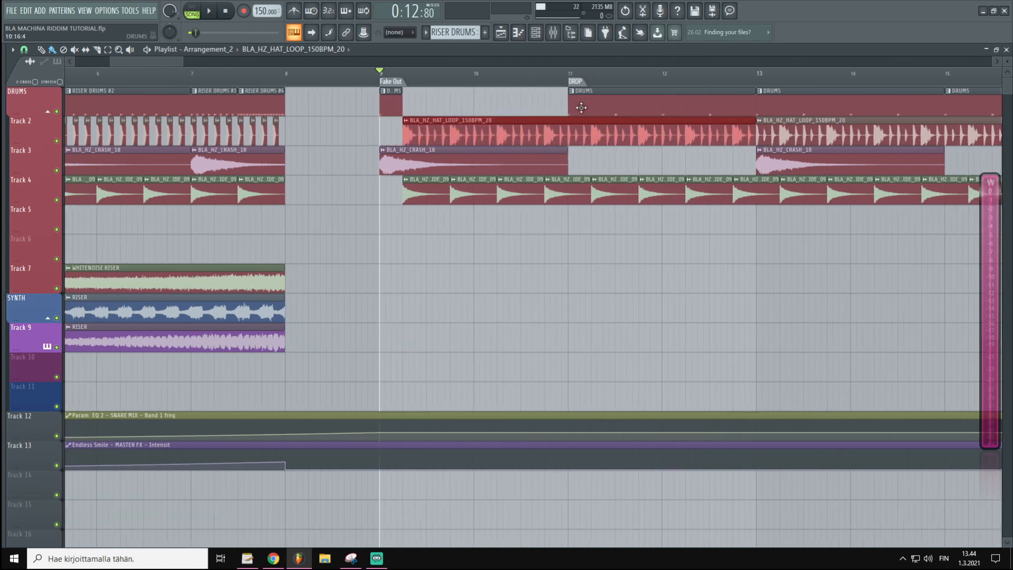
left_click_drag(756, 131, 406, 127)
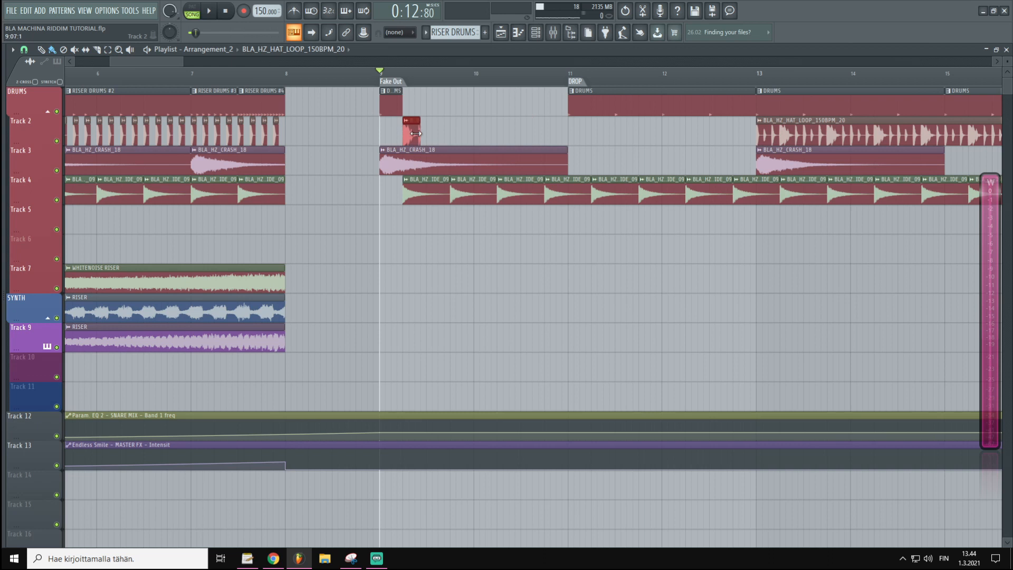
scroll(433, 143, "up", 2)
left_click_drag(421, 130, 426, 130)
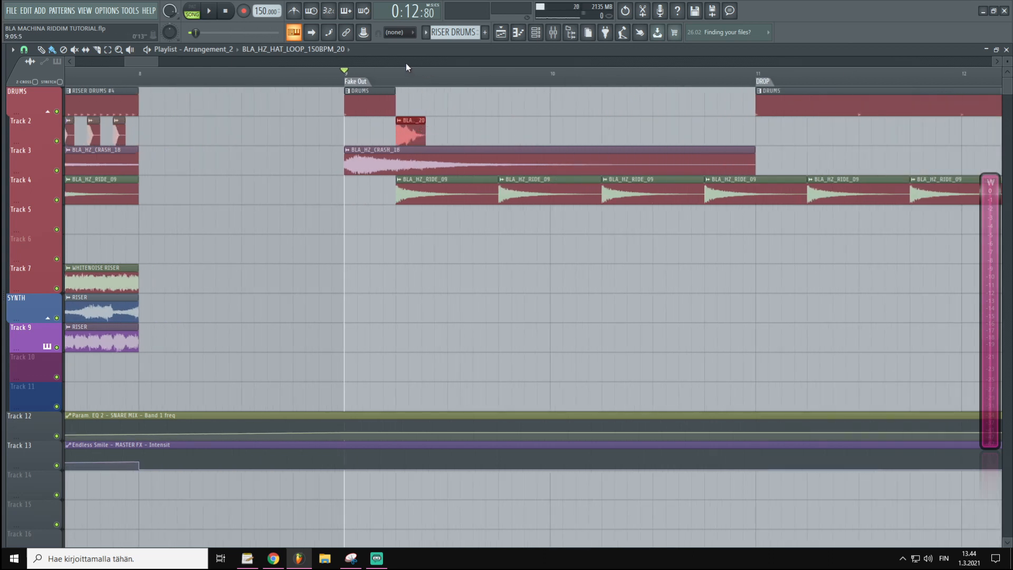
- Move the short hat clip one beat forward and place copies on beats 2 and 4 of bars 11 and 12 on Track 2
scroll(388, 80, "down", 3)
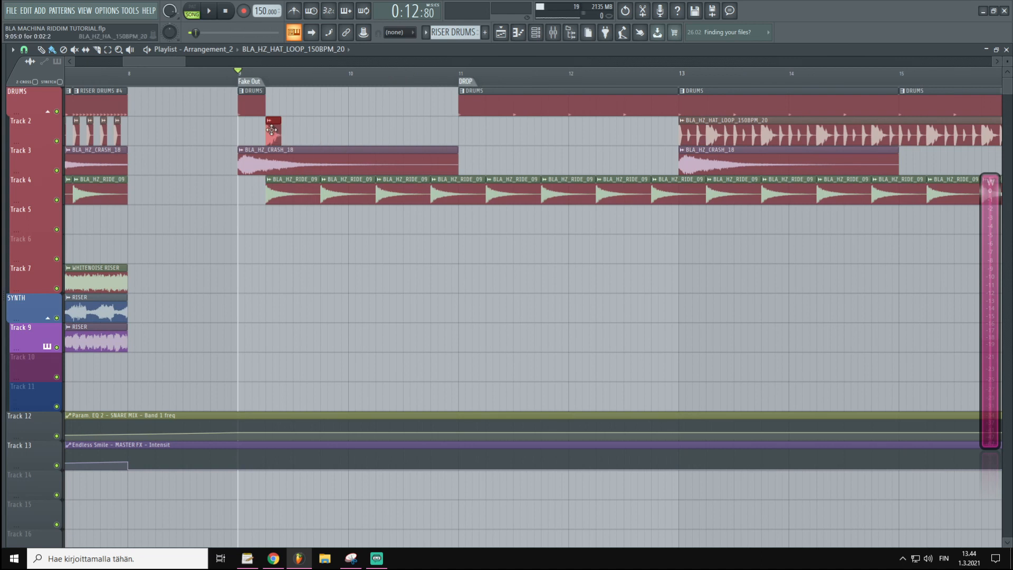
left_click_drag(275, 130, 302, 130)
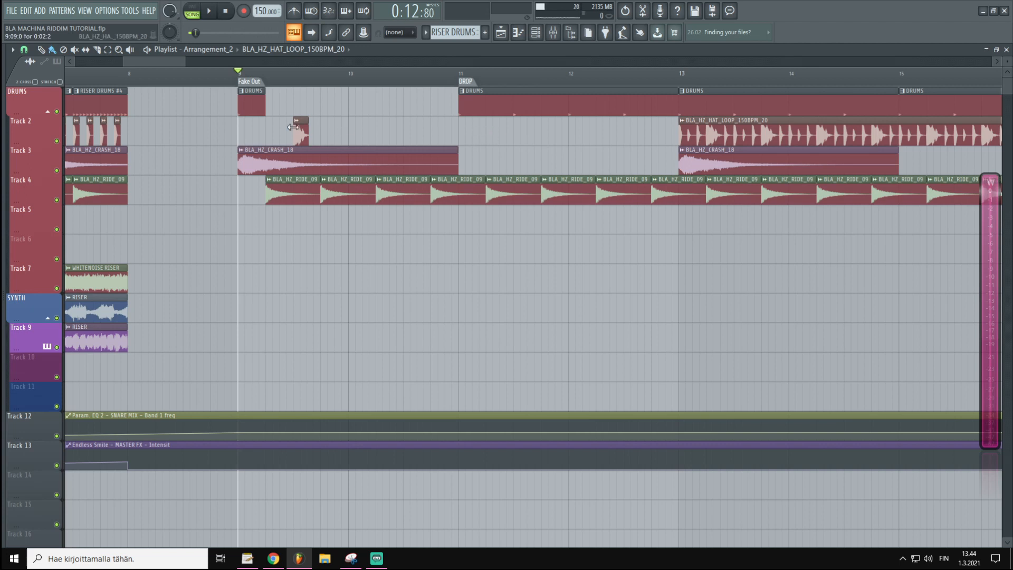
left_click(490, 134)
left_click(544, 135)
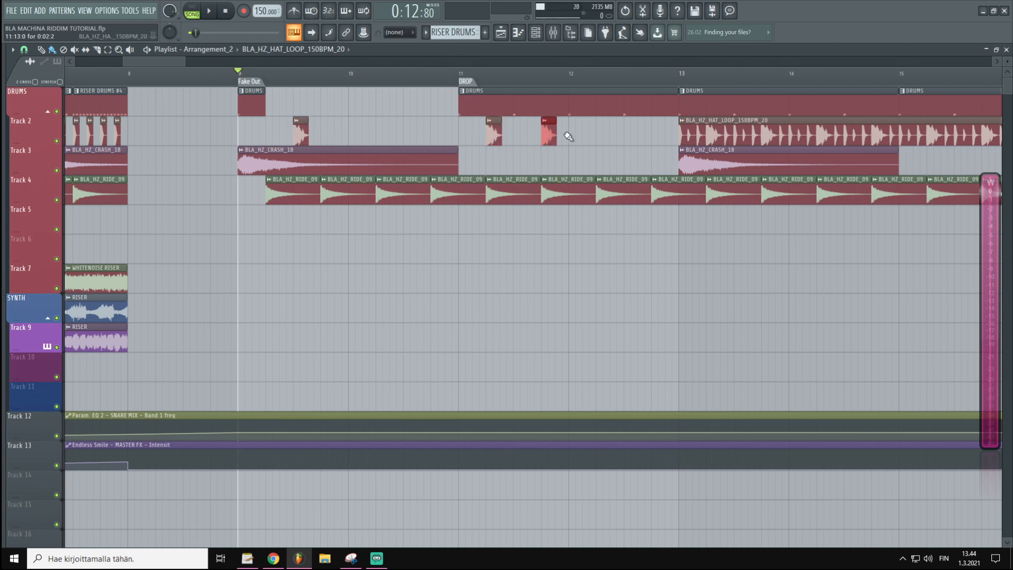
left_click(597, 134)
left_click(654, 134)
- Place short hat hits on Track 2 on every beat from beat 2 of bar 9 to beat 4 of bar 10
right_click(301, 131)
left_click(269, 132)
left_click(298, 130)
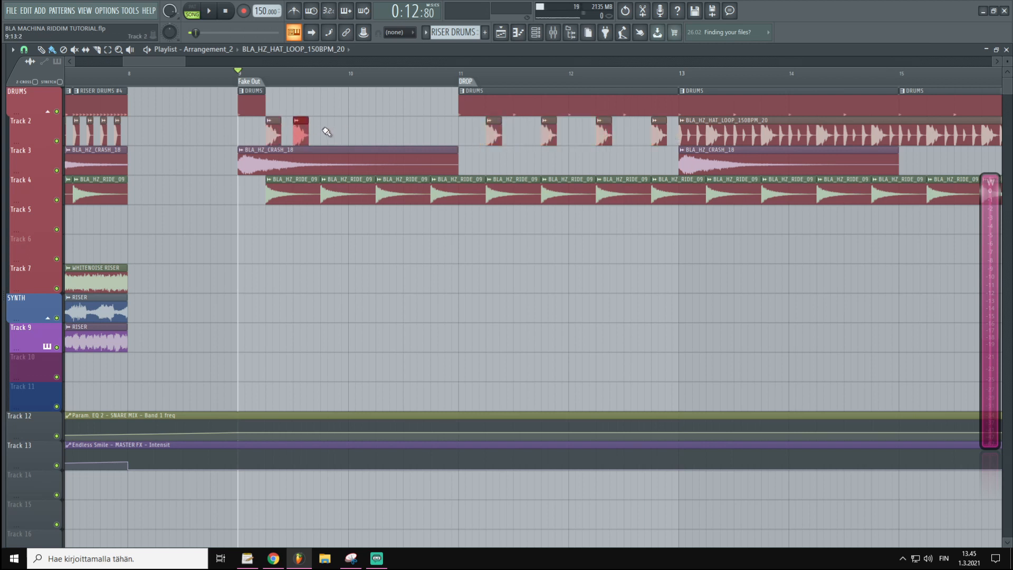
left_click(323, 129)
left_click(352, 131)
left_click(379, 131)
left_click(407, 131)
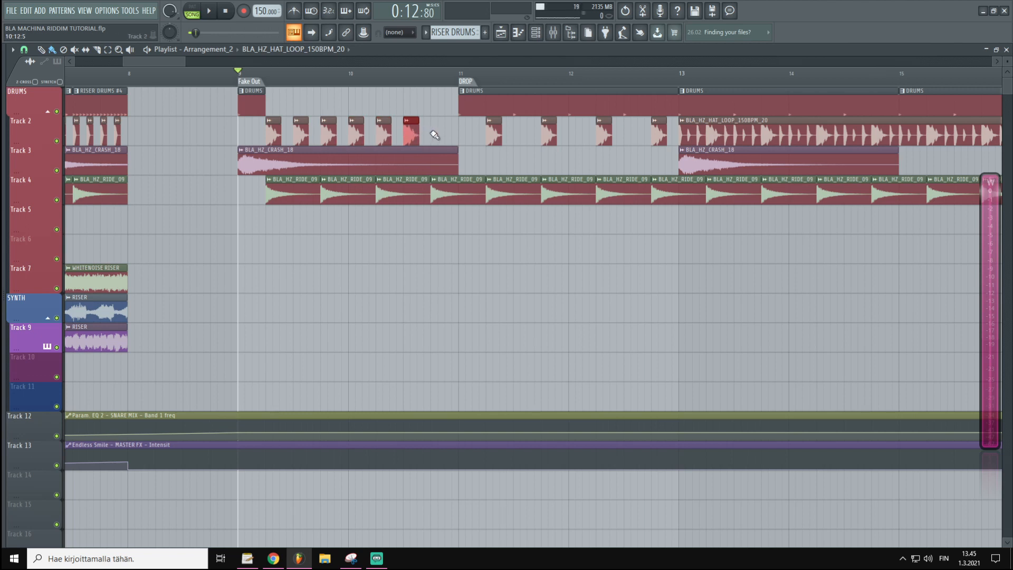
left_click(433, 133)
- Delete the hat hits on beat 3 of bar 9 and beats 1 and 3 of bar 10, keeping the crash clip
right_click(303, 143)
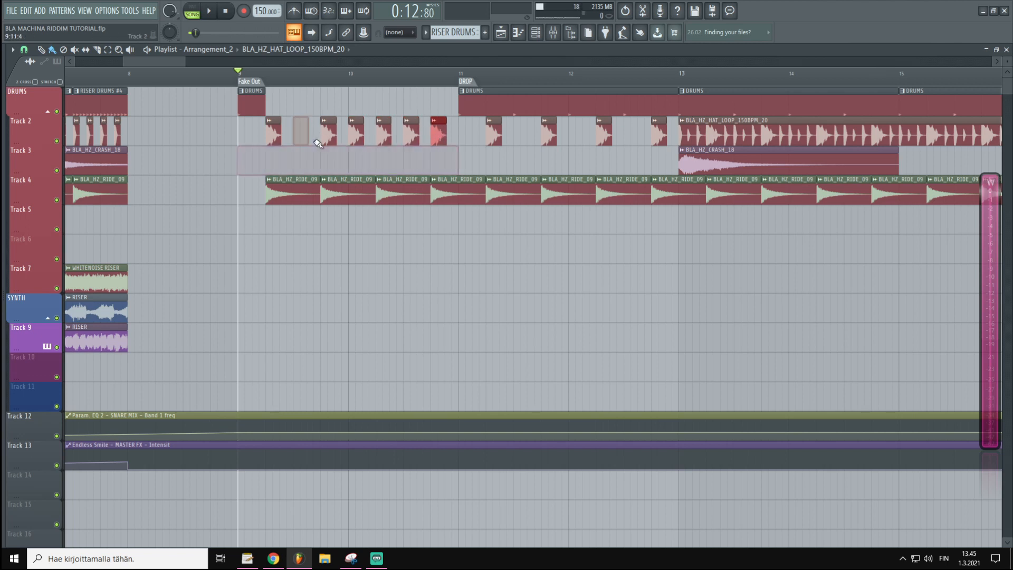
key("ctrl+z")
right_click(301, 137)
right_click(360, 136)
right_click(407, 134)
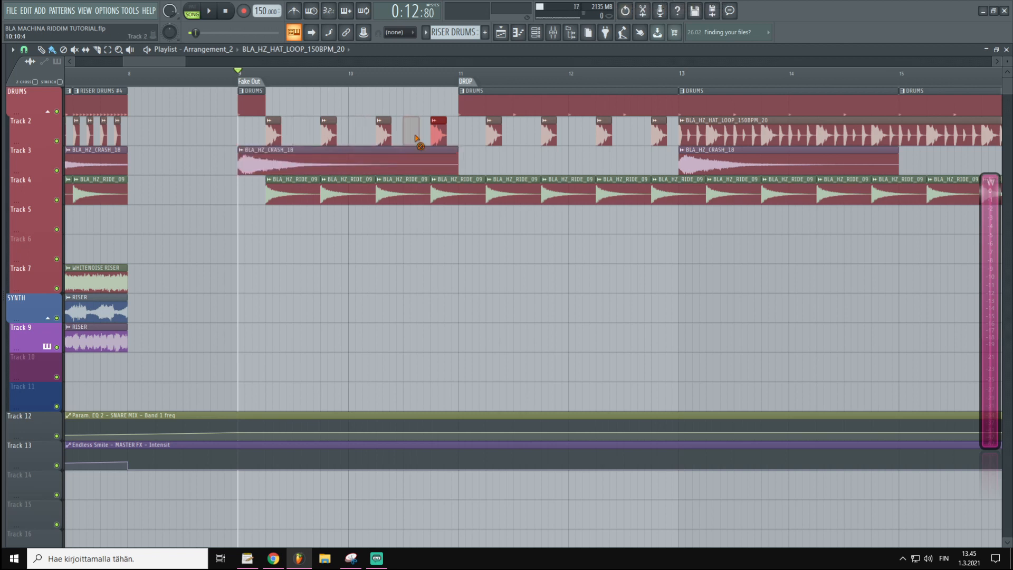
- Remove the Track 4 ride clips between the Fake Out marker and beat 2 of bar 11, and play back the section
scroll(403, 79, "down", 2)
right_click(323, 194)
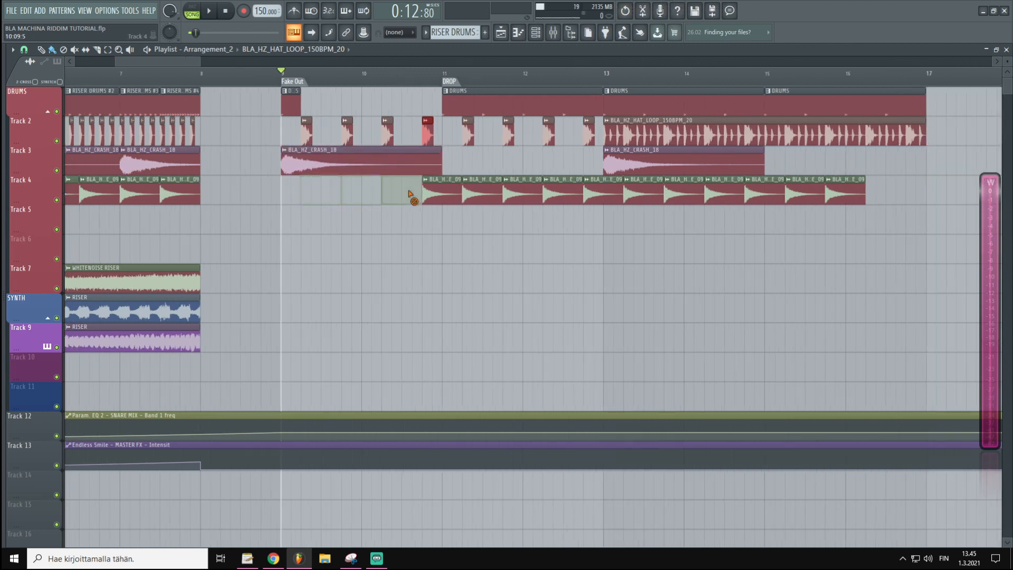
left_click(413, 245)
right_click(410, 258)
key("space")
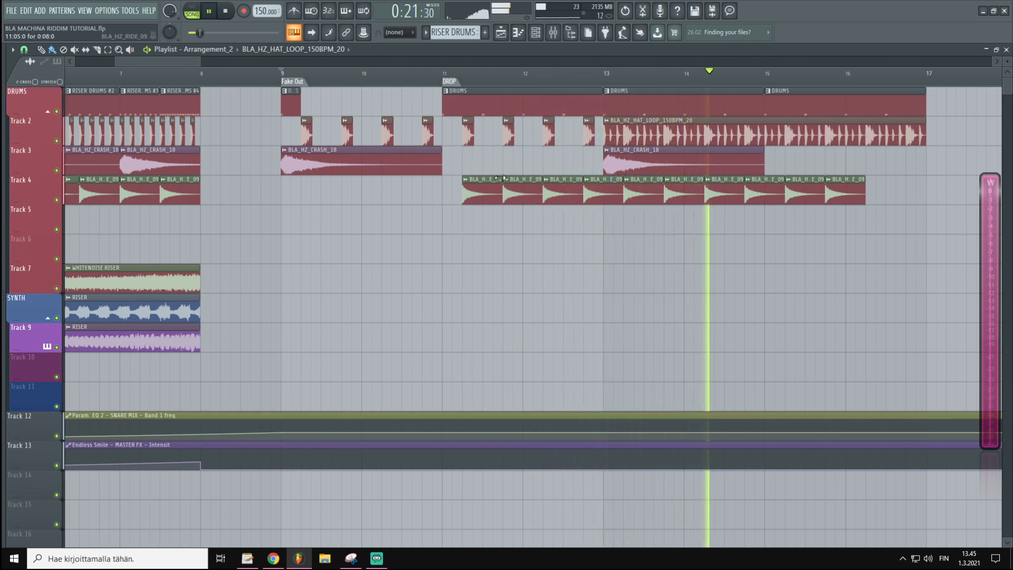
key("space")
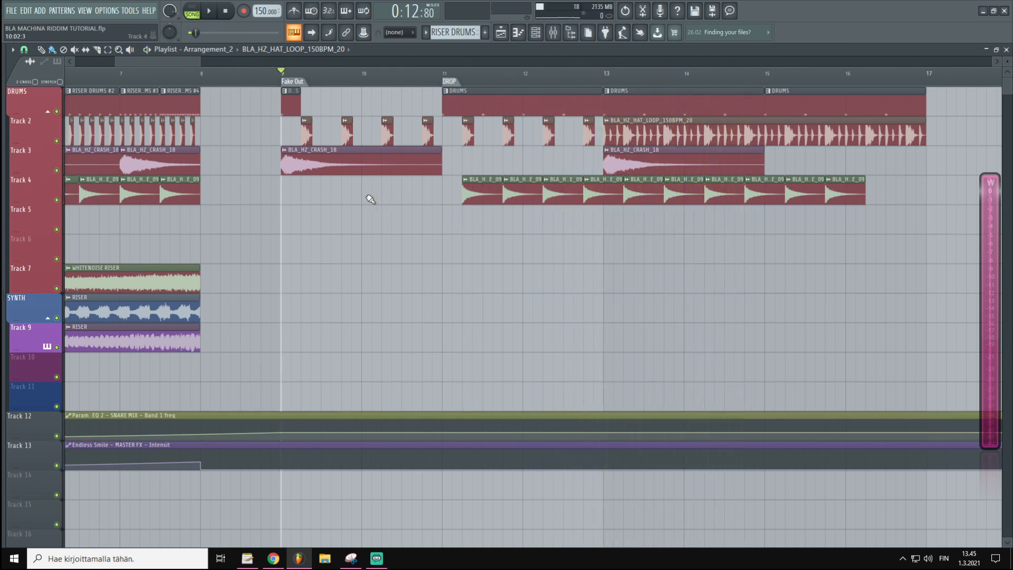
- Place a copy of the BLA_HZ_CRASH_18 clip on Track 3 at the DROP marker in bar 11
scroll(285, 85, "up", 3)
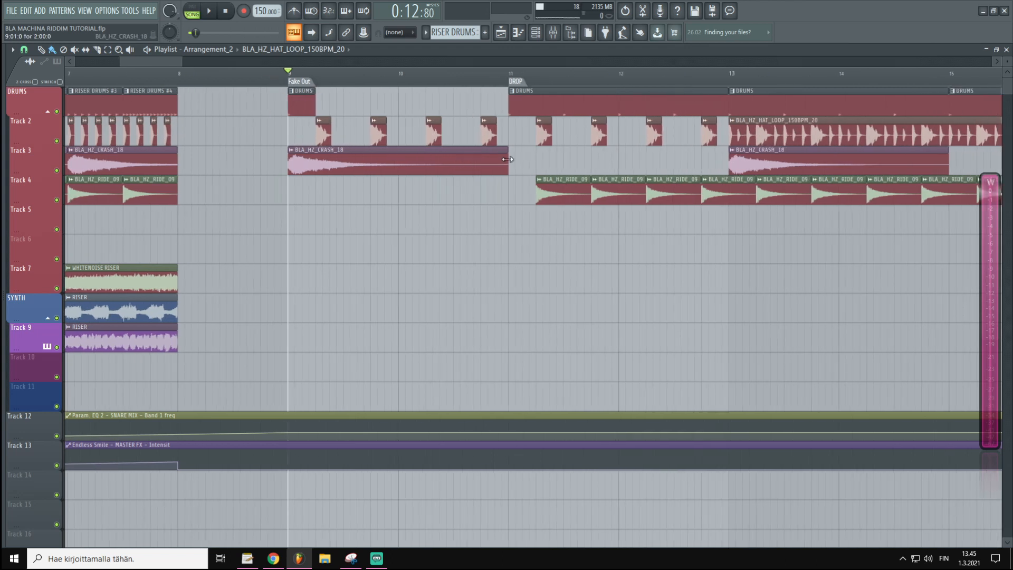
left_click(516, 160)
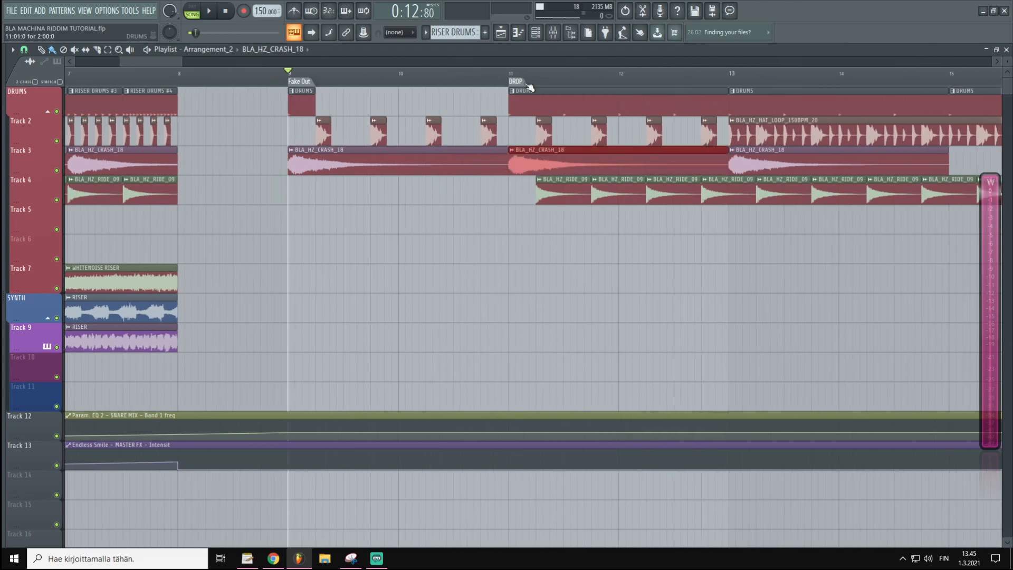
scroll(522, 95, "down", 4)
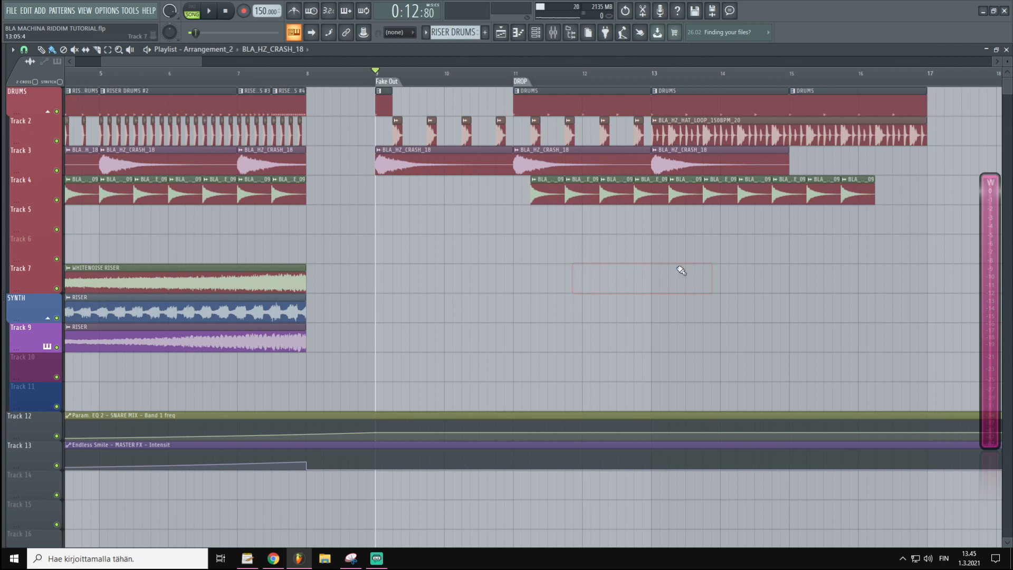
- Create a new pattern named DROP and place it on Track 6 from the Fake Out marker to the DROP marker
left_click(484, 33)
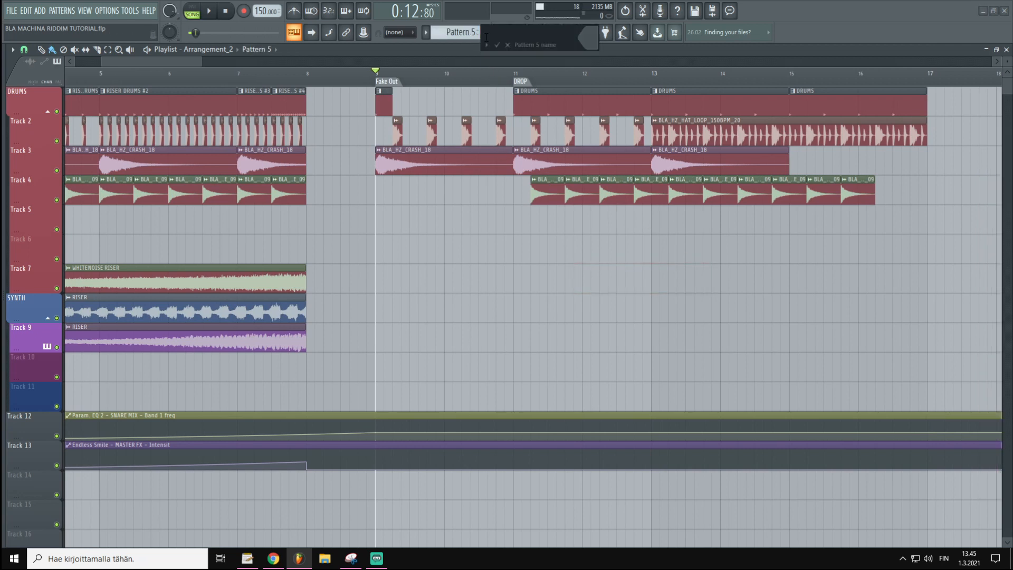
type("DROP")
key("Return")
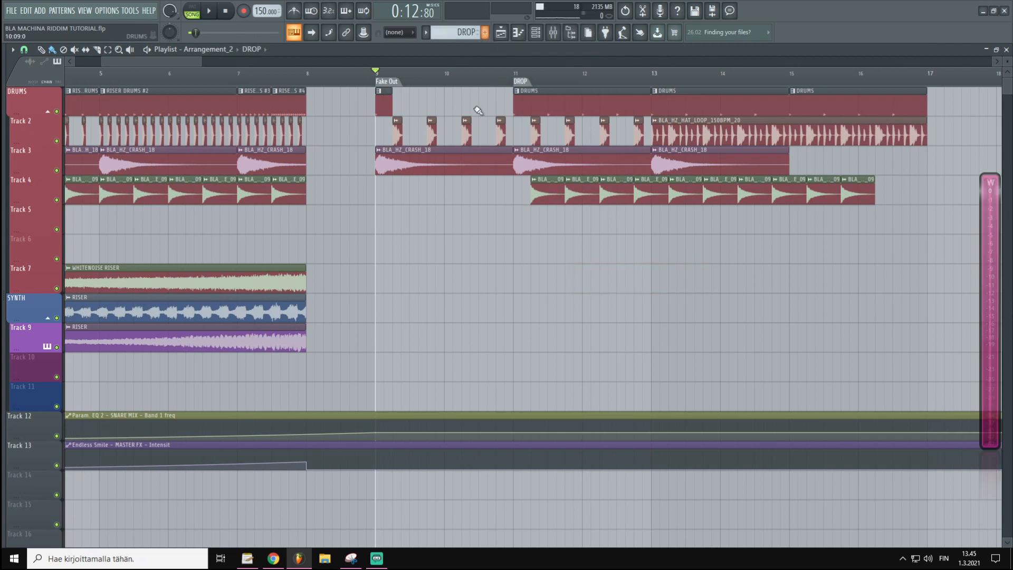
left_click(380, 245)
left_click_drag(445, 252, 511, 252)
- Open the new Track 6 pattern in the channel rack and rename it FAKE OUT
double_click(423, 245)
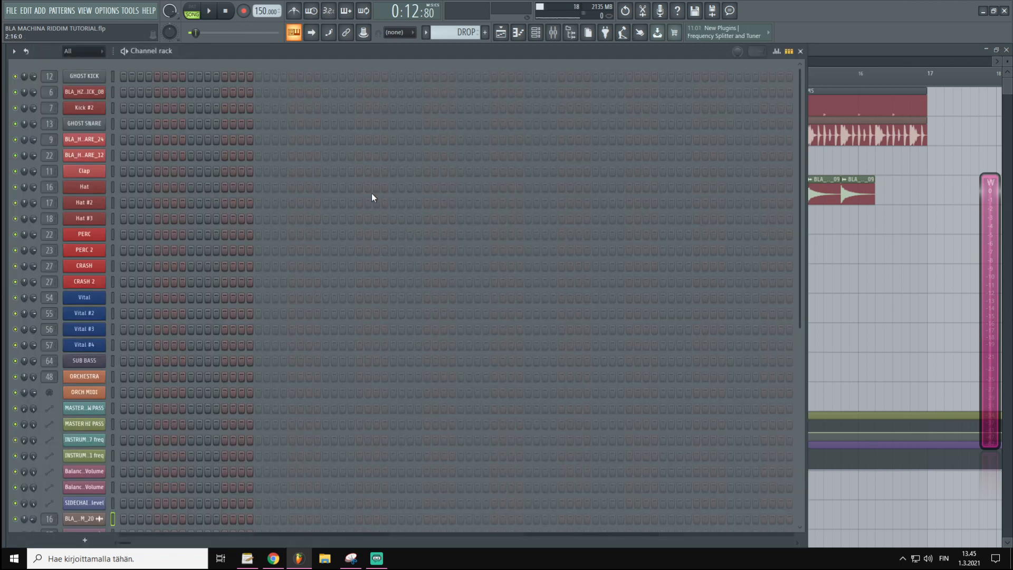
middle_click(468, 36)
type("FAKE OUT")
key("Return")
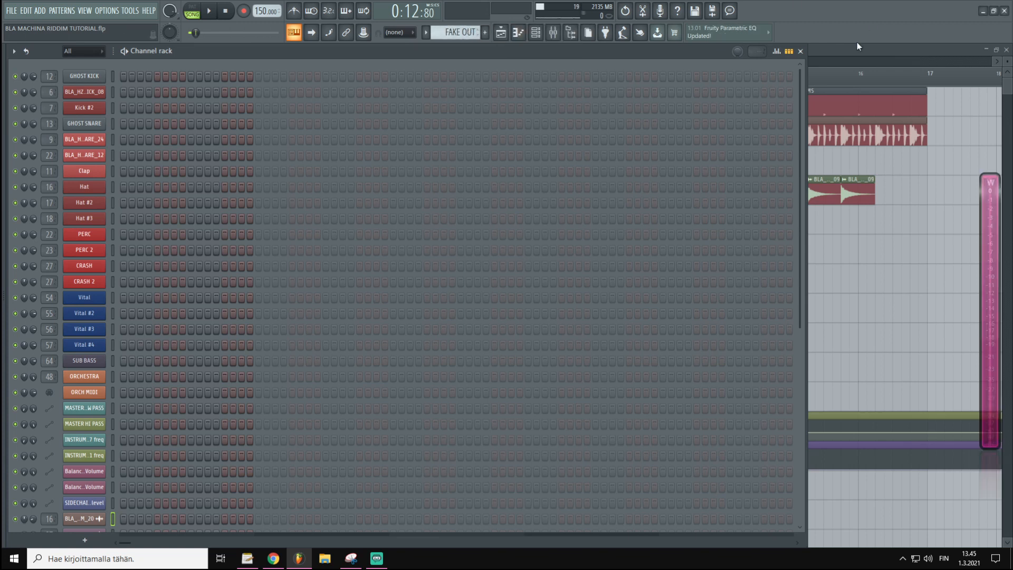
- Open the first Vital channel's preset browser and load the Glitch preset from the BLA - Machina folder
key("F6")
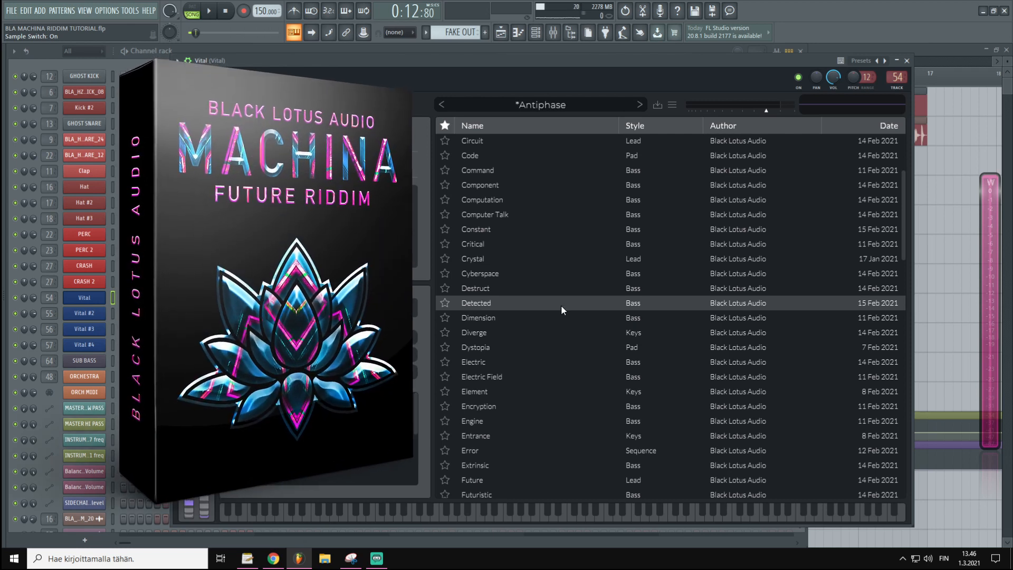
scroll(522, 298, "down", 3)
scroll(486, 291, "up", 5)
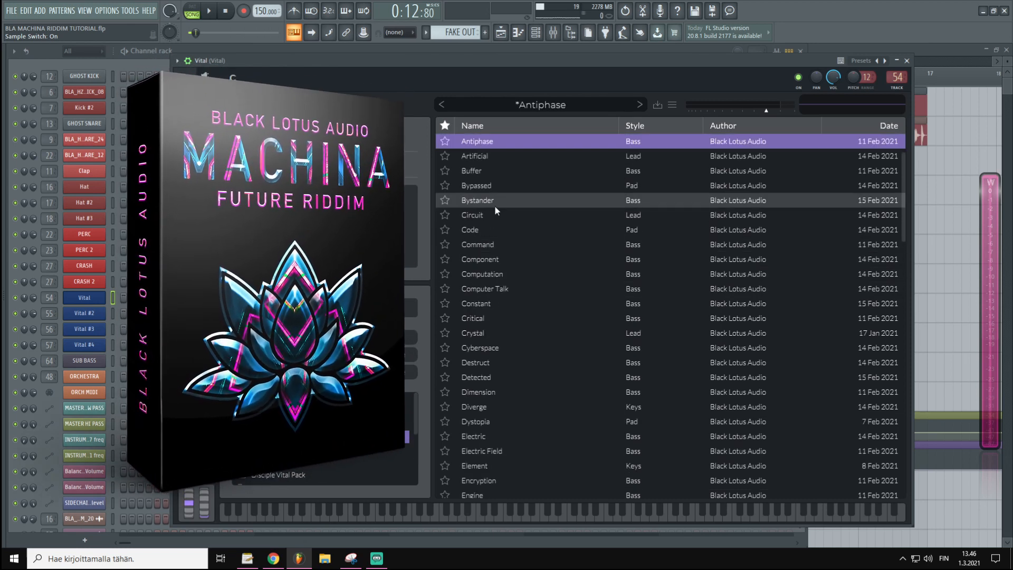
scroll(504, 274, "down", 5)
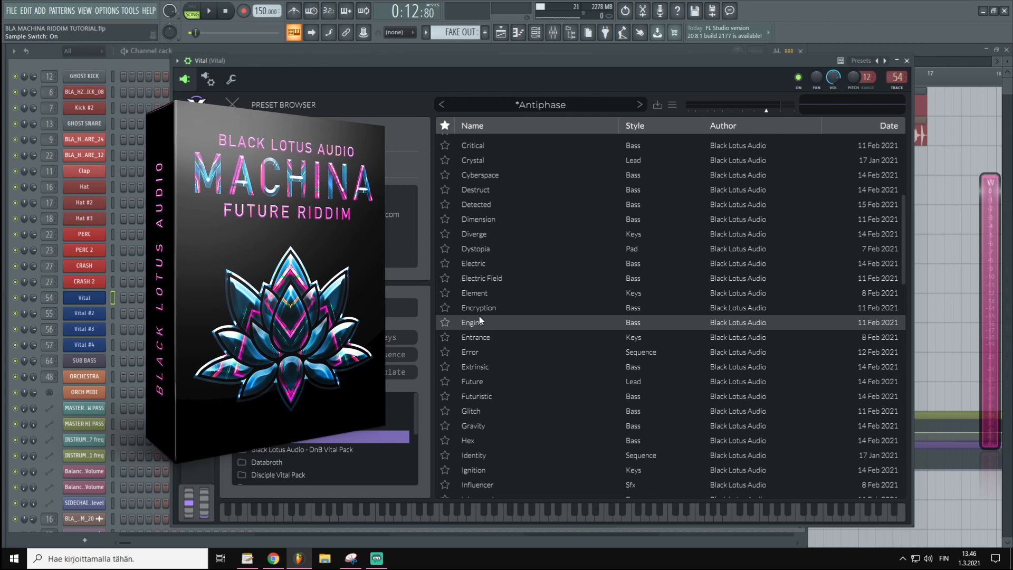
scroll(501, 343, "down", 3)
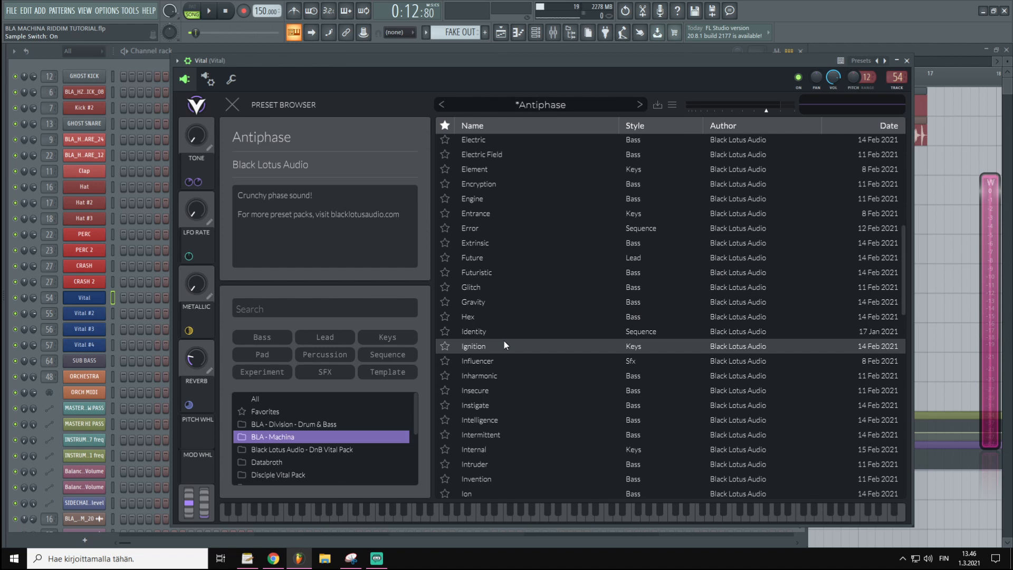
left_click(479, 285)
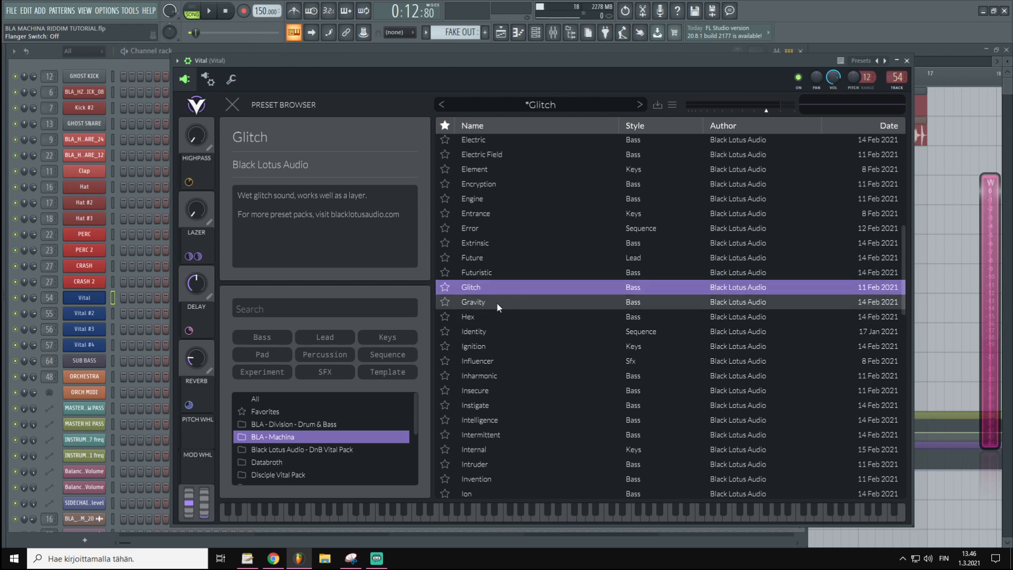
- Audition the Glitch sound, and load the Future lead preset in Vital to compare
scroll(497, 316, "down", 3)
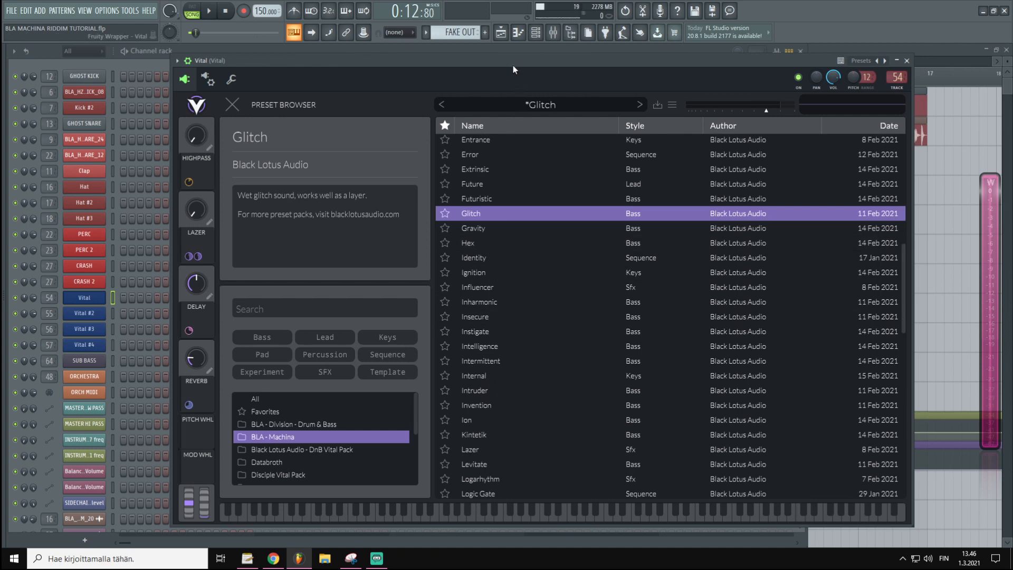
left_click_drag(515, 62, 528, 68)
scroll(521, 276, "up", 2)
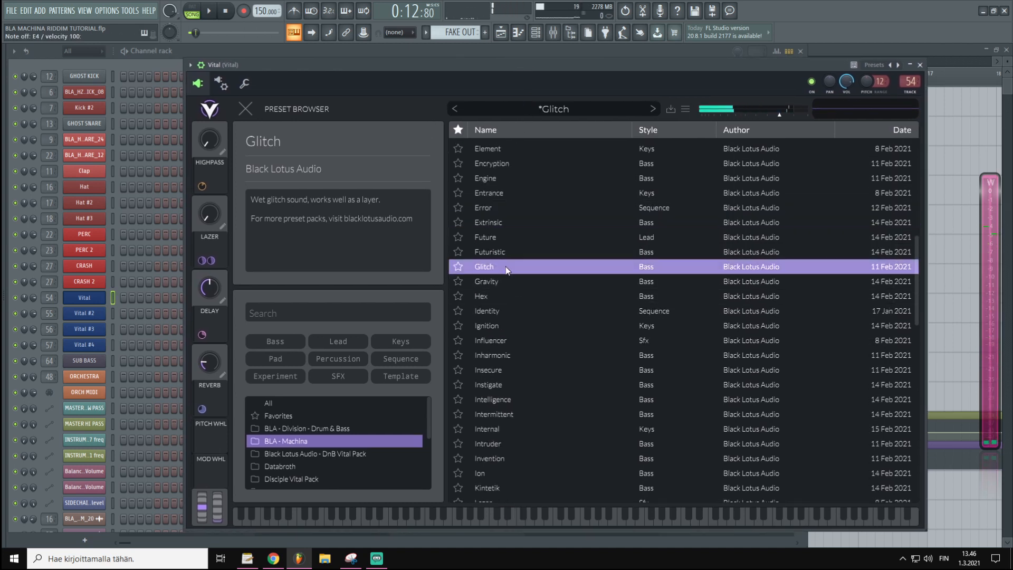
left_click(505, 237)
scroll(540, 275, "up", 4)
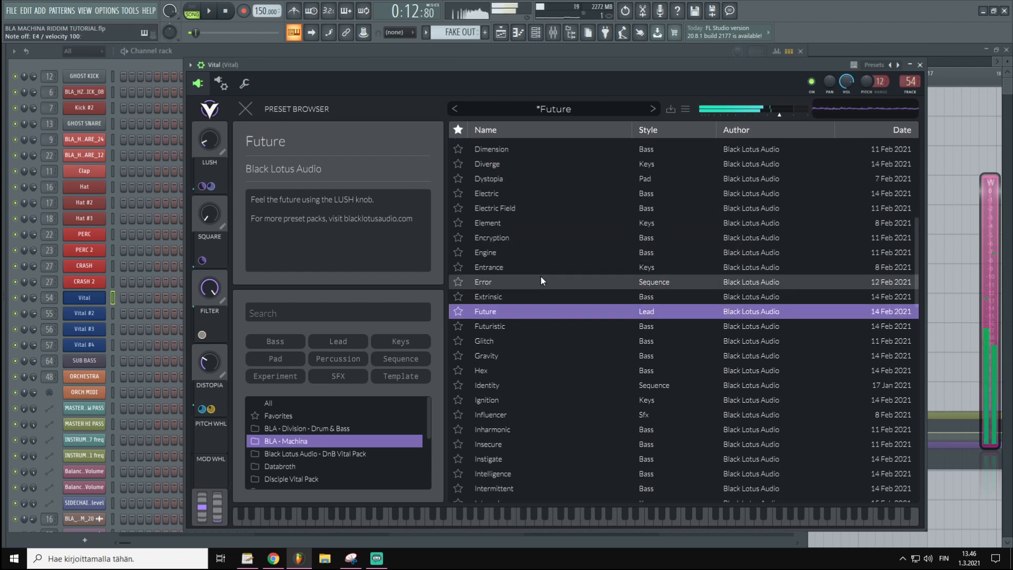
- Sort the presets by style, audition Cyberspace, Detected and Instigate, and load the Intruder bass preset
left_click(656, 132)
scroll(607, 279, "up", 7)
left_click(519, 240)
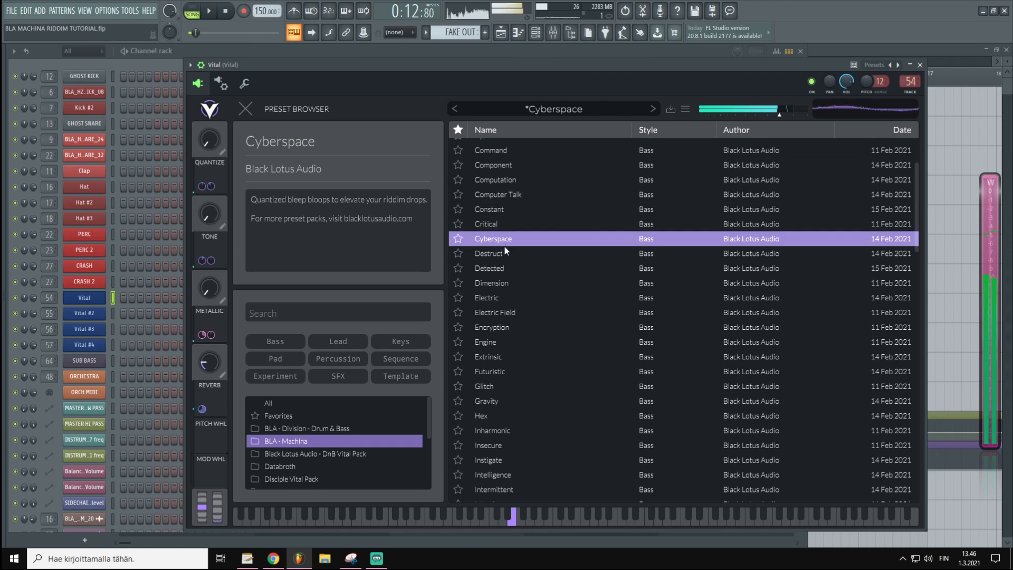
left_click(504, 268)
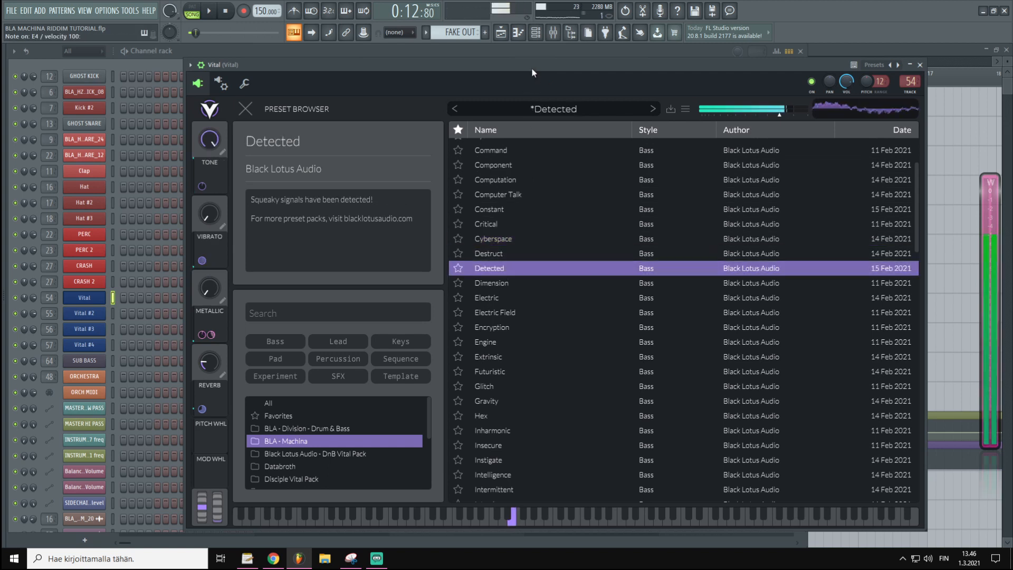
scroll(558, 364, "down", 1)
left_click(577, 435)
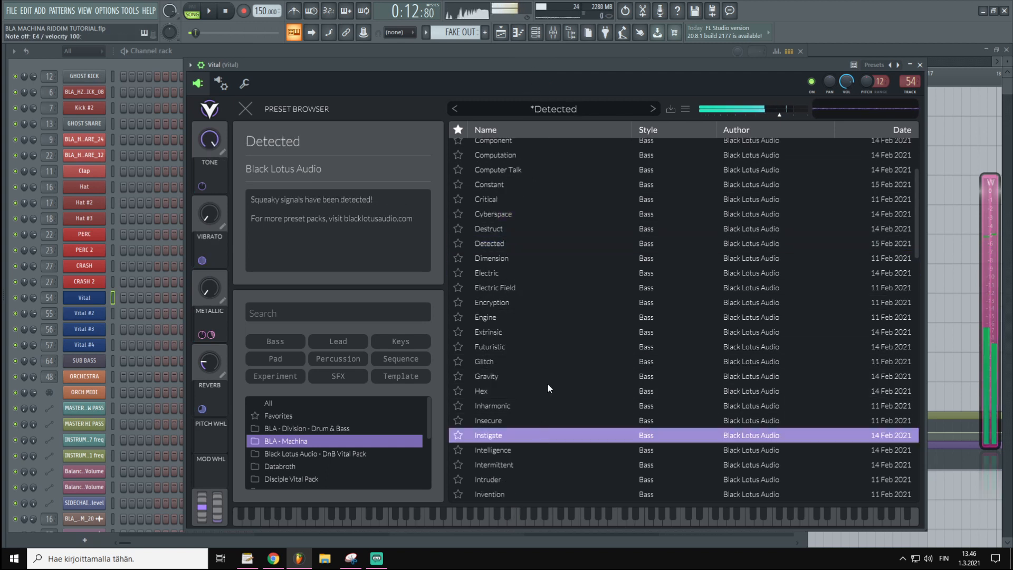
scroll(584, 313, "down", 1)
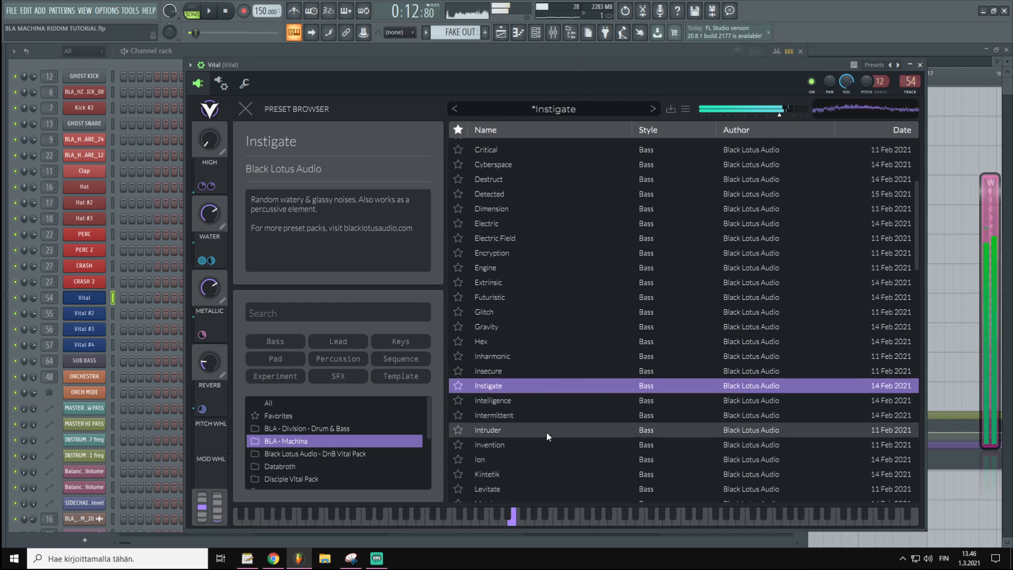
left_click(509, 431)
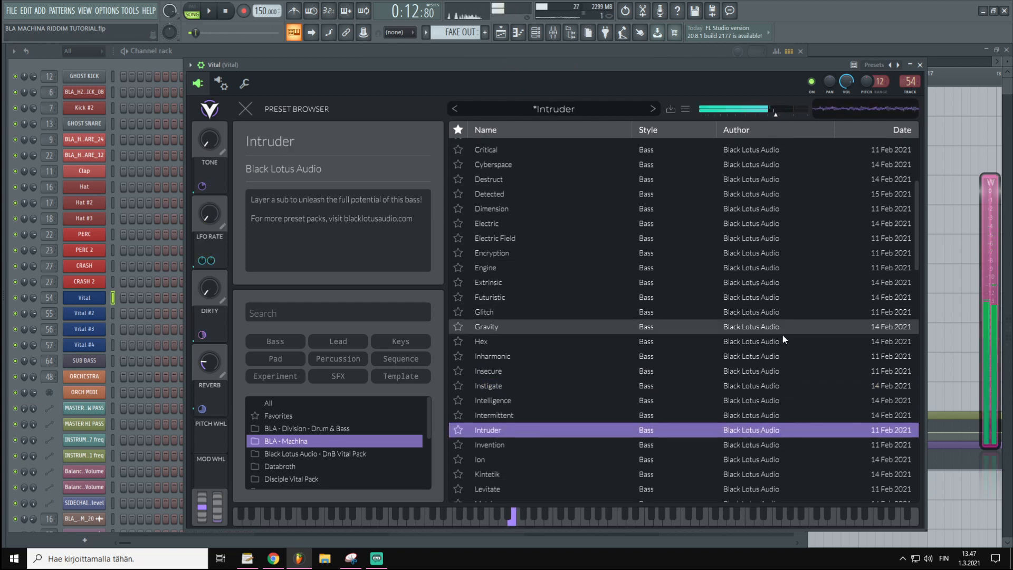
- Draw a one-bar D#4 note at the start of bar 1 in the first Vital channel's piano roll
right_click(95, 298)
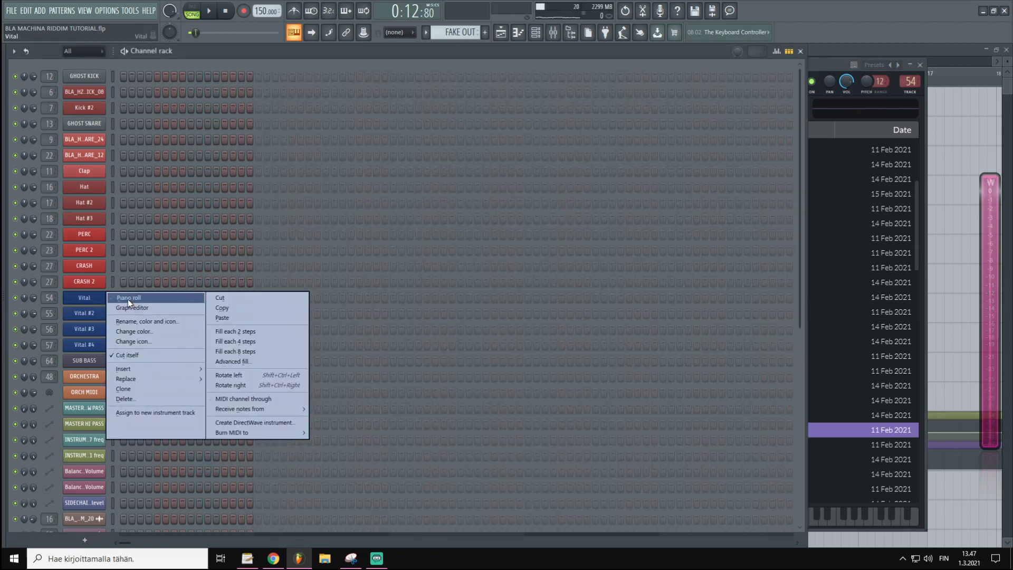
left_click(125, 297)
left_click_drag(359, 270, 335, 287)
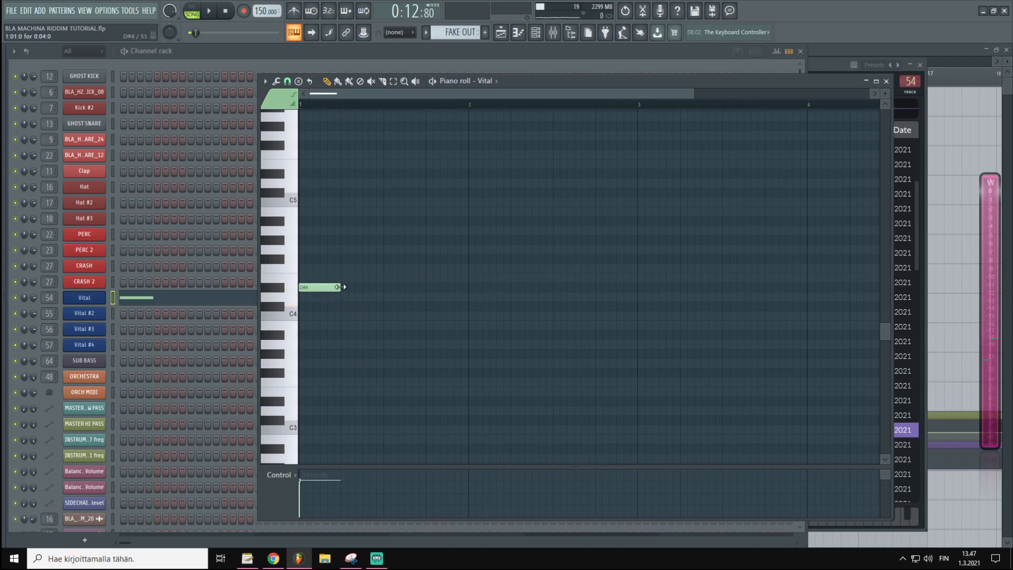
left_click_drag(339, 286, 452, 286)
left_click(919, 64)
left_click(887, 81)
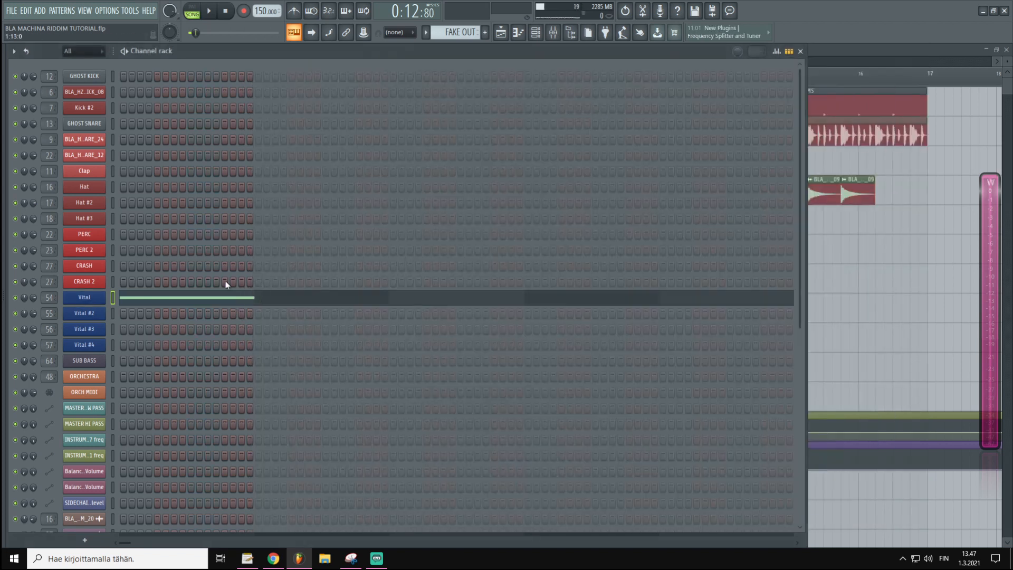
- Audition the Intruder preset, and lengthen the D#4 note in the FAKE OUT pattern to two bars
left_click(97, 301)
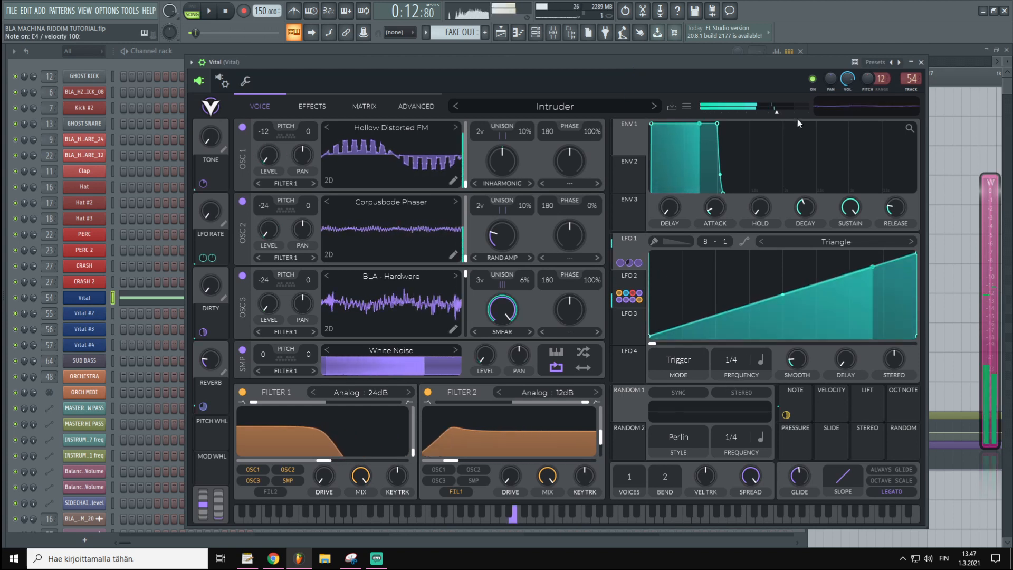
left_click(827, 51)
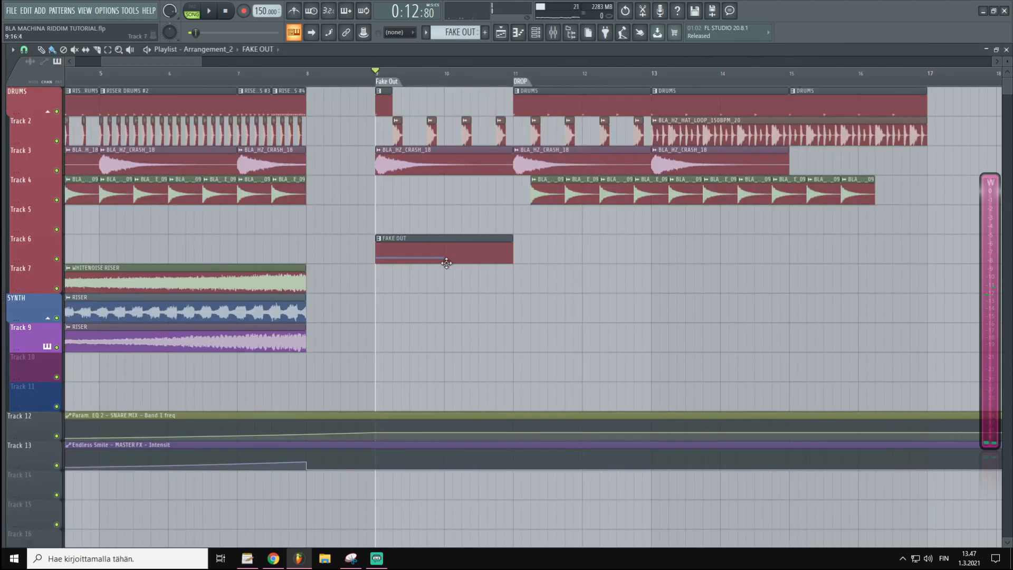
double_click(502, 255)
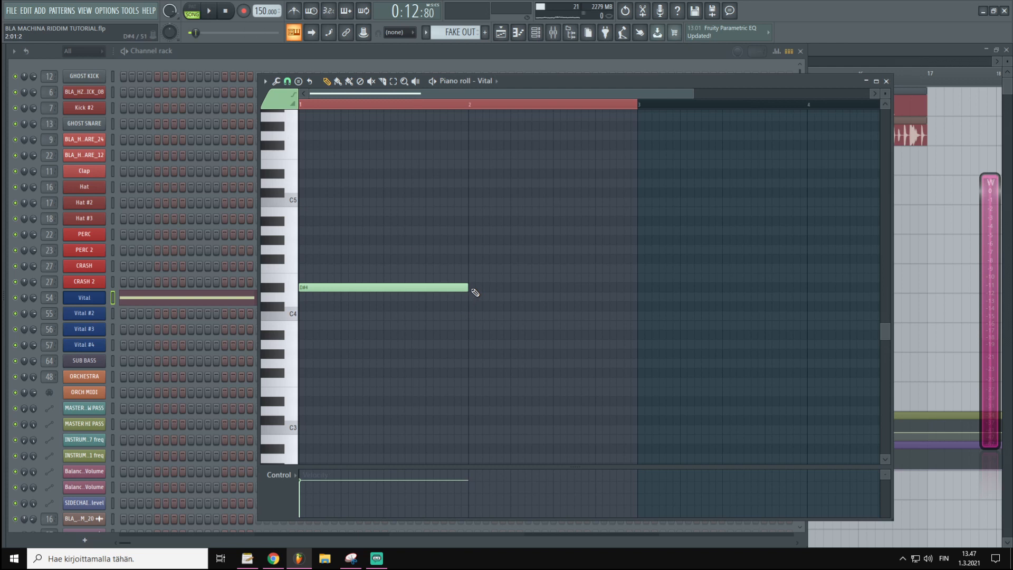
left_click_drag(472, 289, 630, 299)
left_click(833, 51)
- Play back the arrangement from just before the Fake Out marker to hear the bass note with the drums
left_click(641, 287)
right_click(660, 284)
scroll(451, 65, "up", 2)
left_click(329, 74)
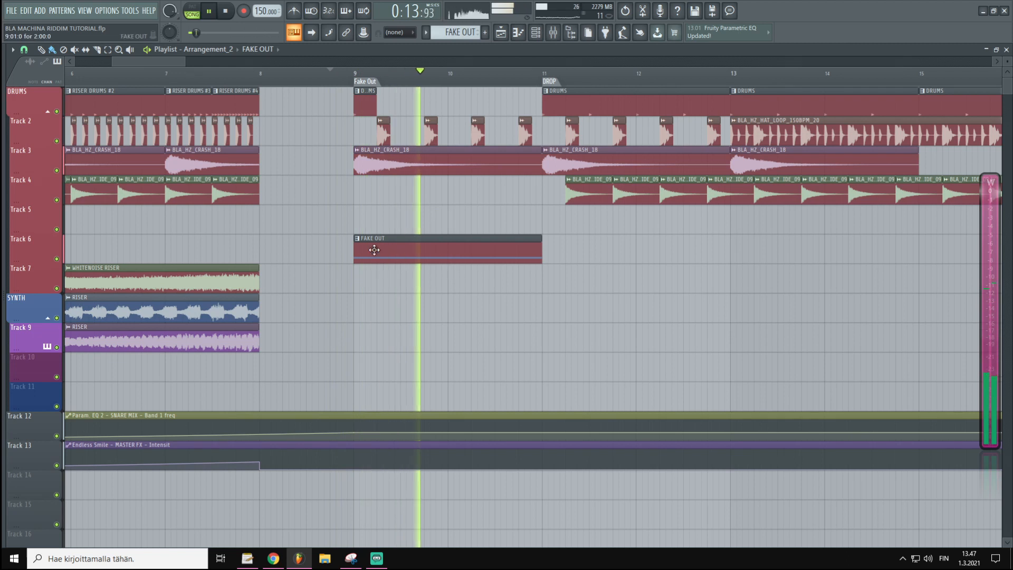
key("space")
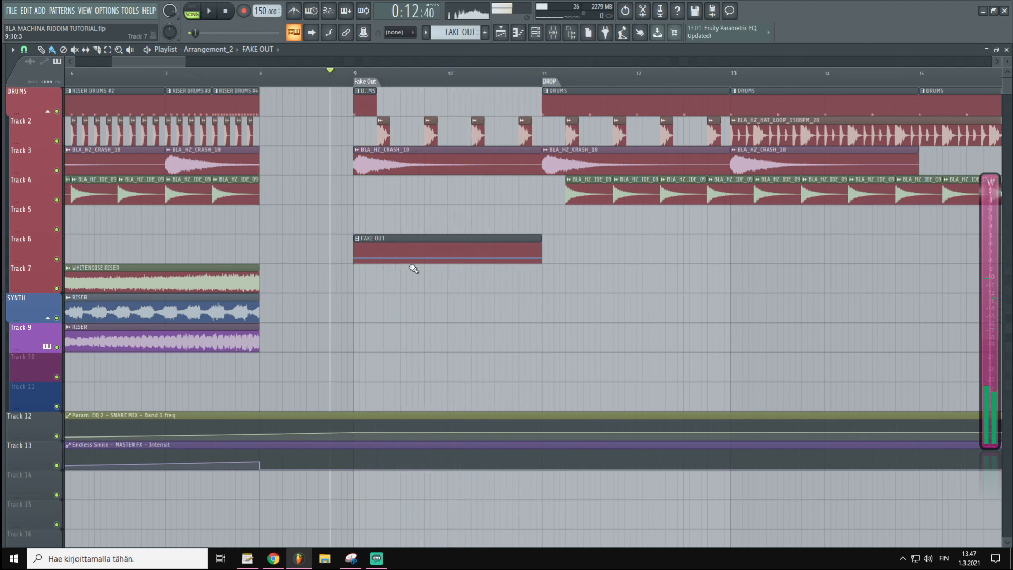
- Set the sync of LFO 1 and LFO 2 in the FAKE OUT pattern's Intruder preset to Tempo Triplets
double_click(413, 246)
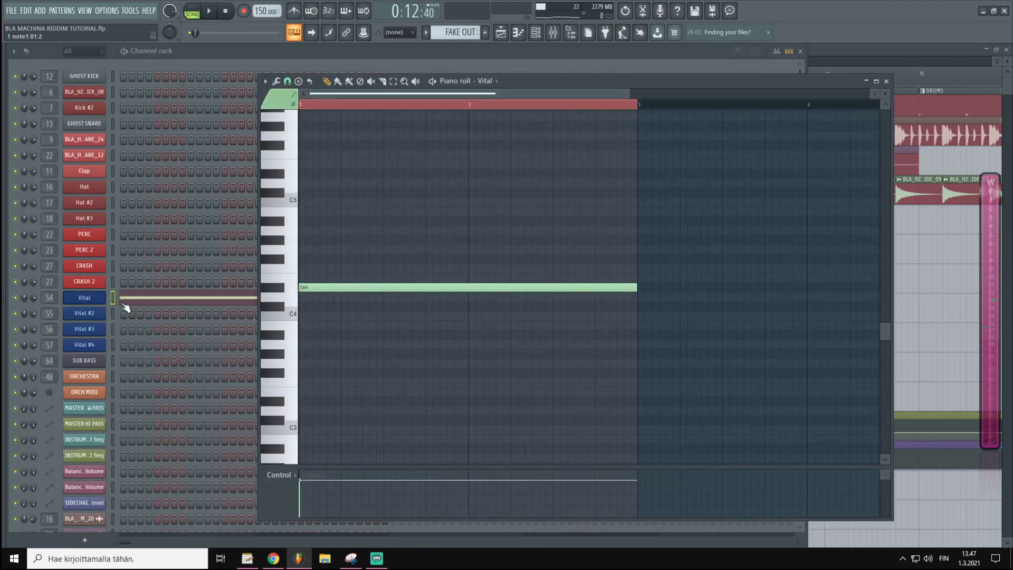
left_click(84, 297)
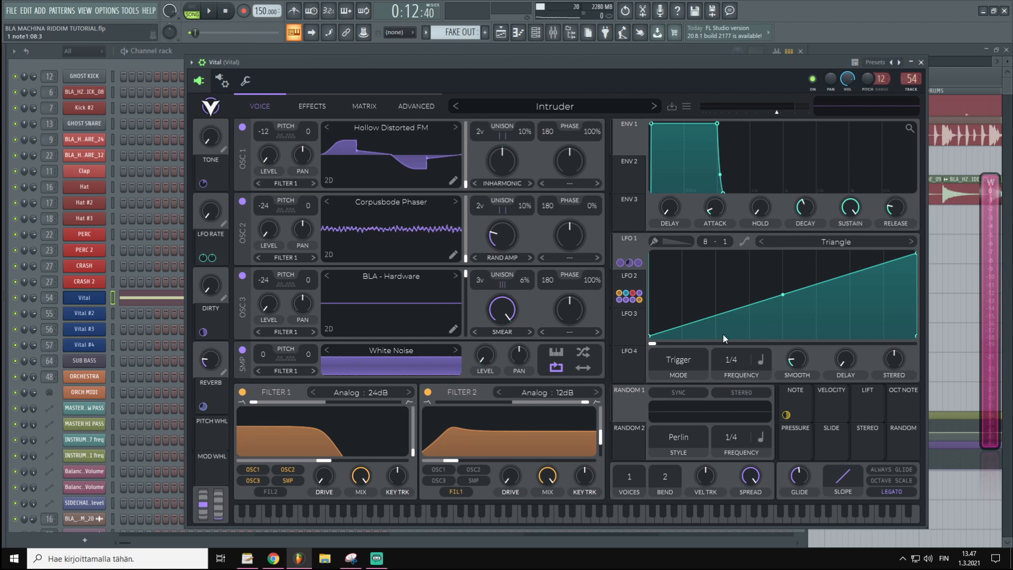
left_click(761, 360)
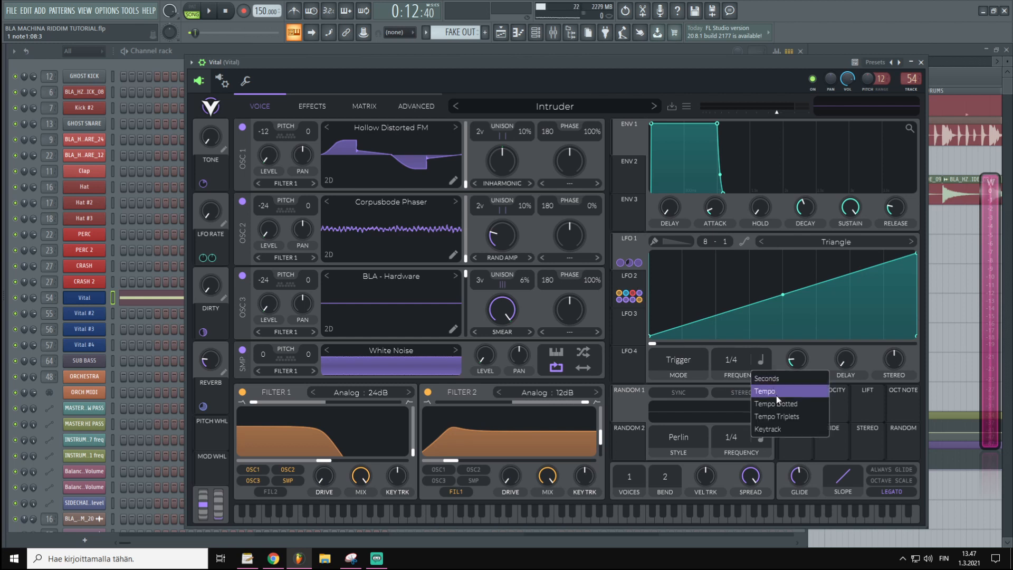
left_click(795, 417)
left_click(630, 278)
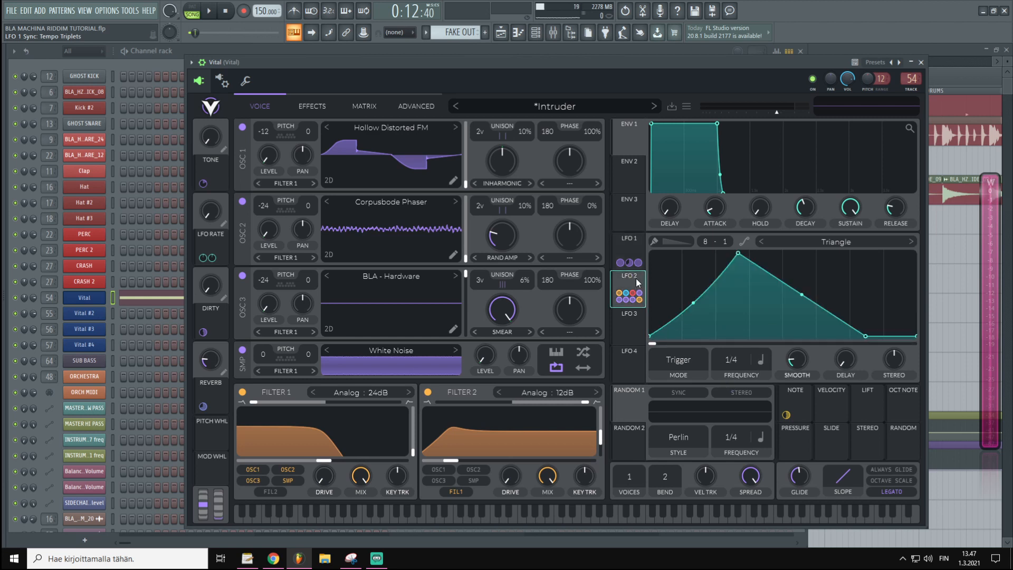
left_click(761, 359)
left_click(794, 415)
- Audition the edited Intruder bass and check the settings of LFO 1, LFO 2 and LFO 3
key("c")
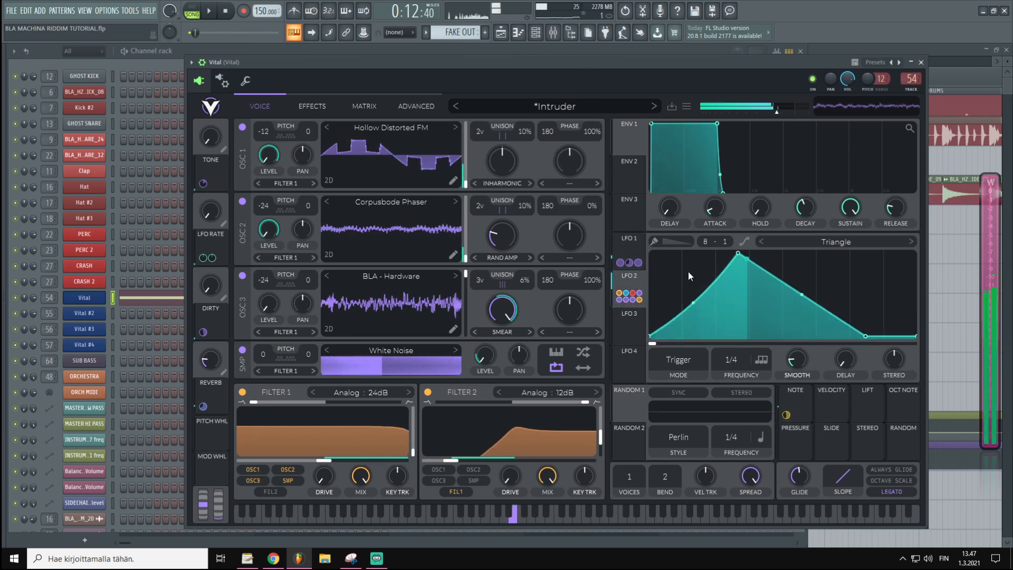
left_click(630, 248)
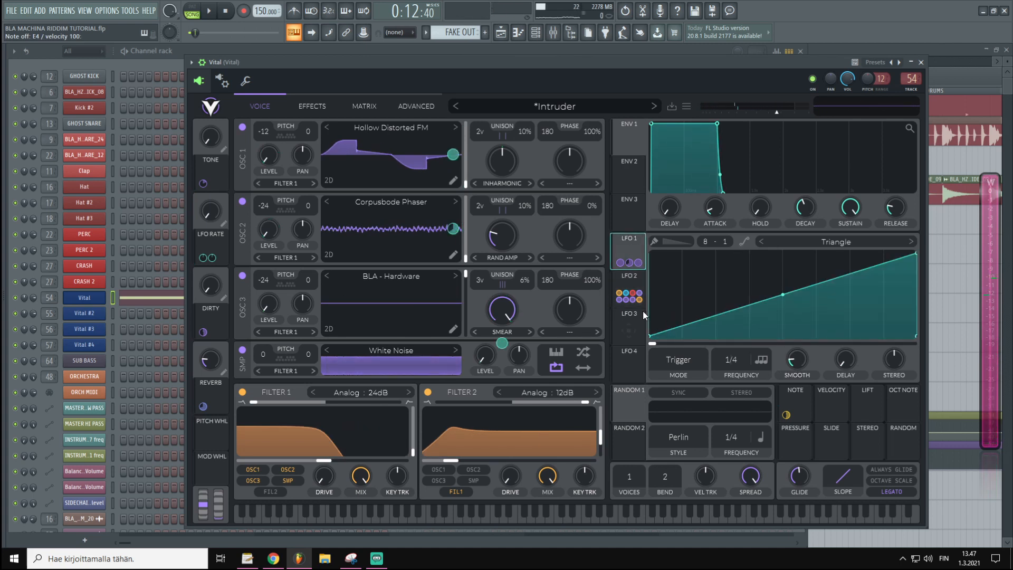
left_click(633, 325)
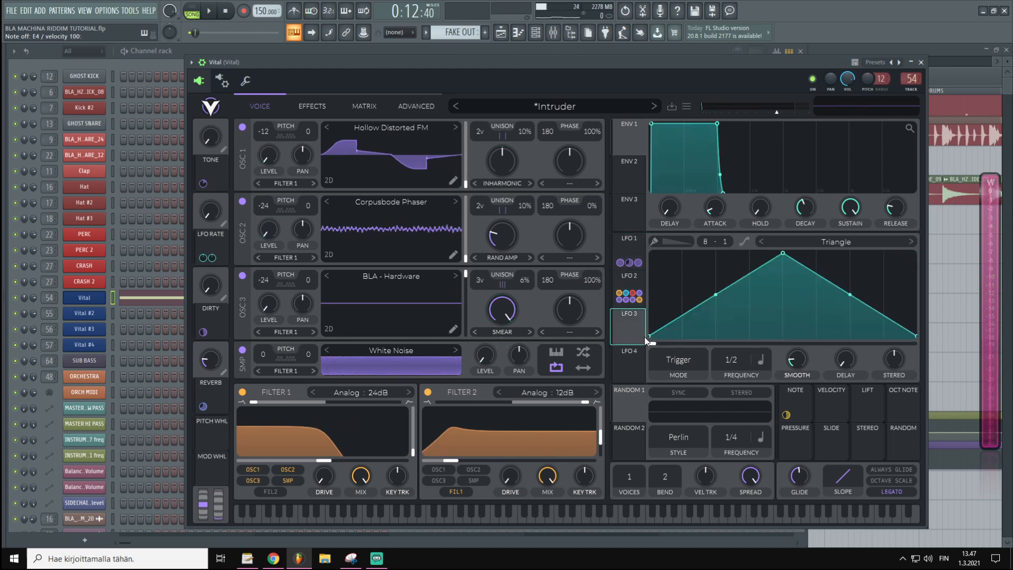
left_click(641, 280)
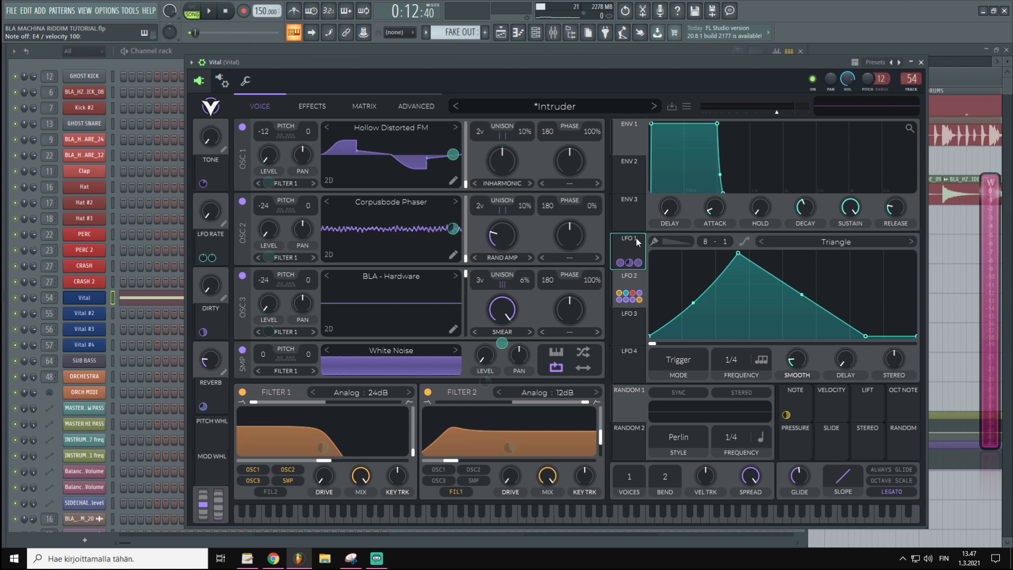
left_click(635, 237)
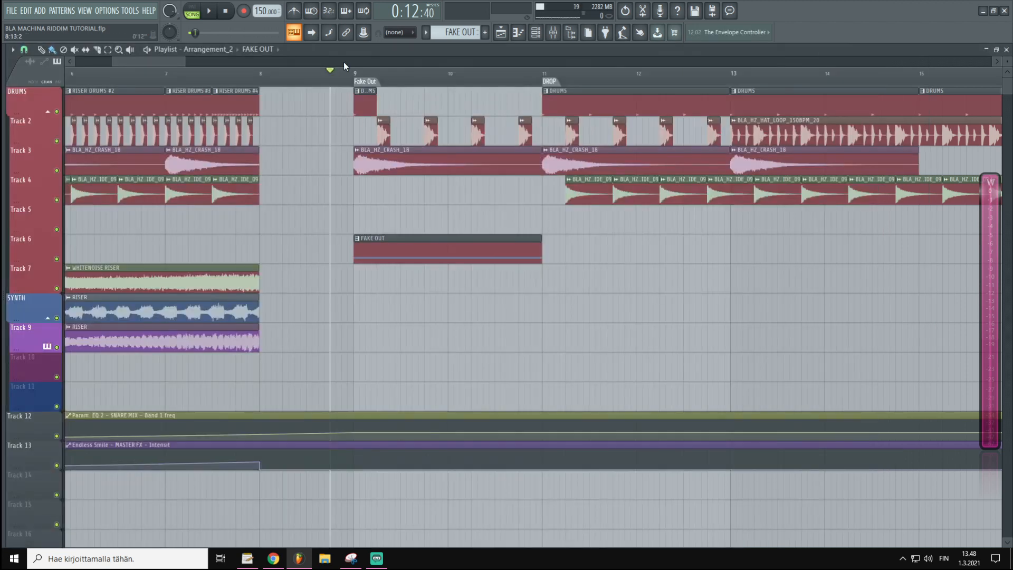
- Play back the arrangement from just after bar 8 to hear the Fake Out bass, and return the playhead to bar 9
left_click(277, 75)
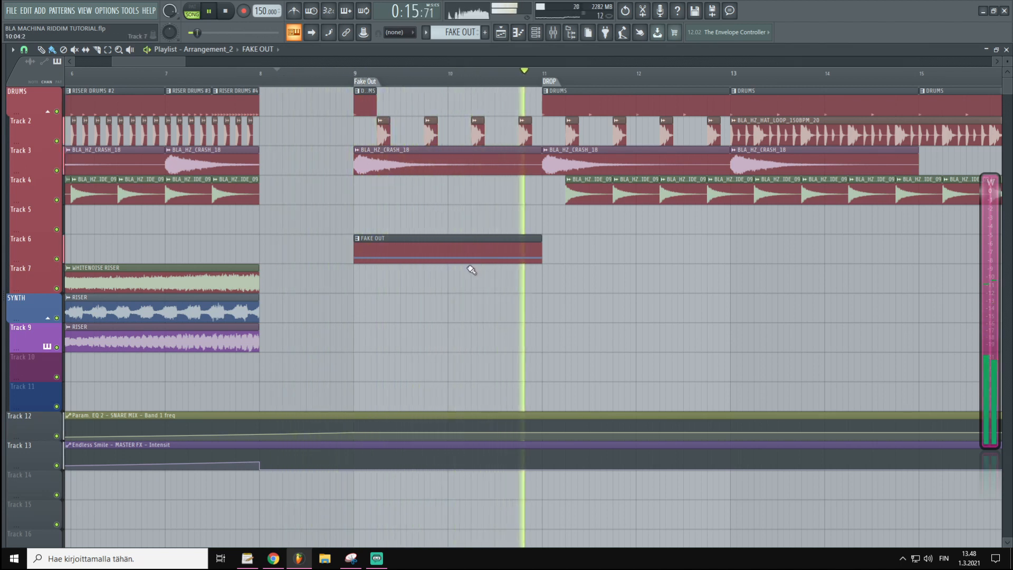
key("space")
left_click(354, 72)
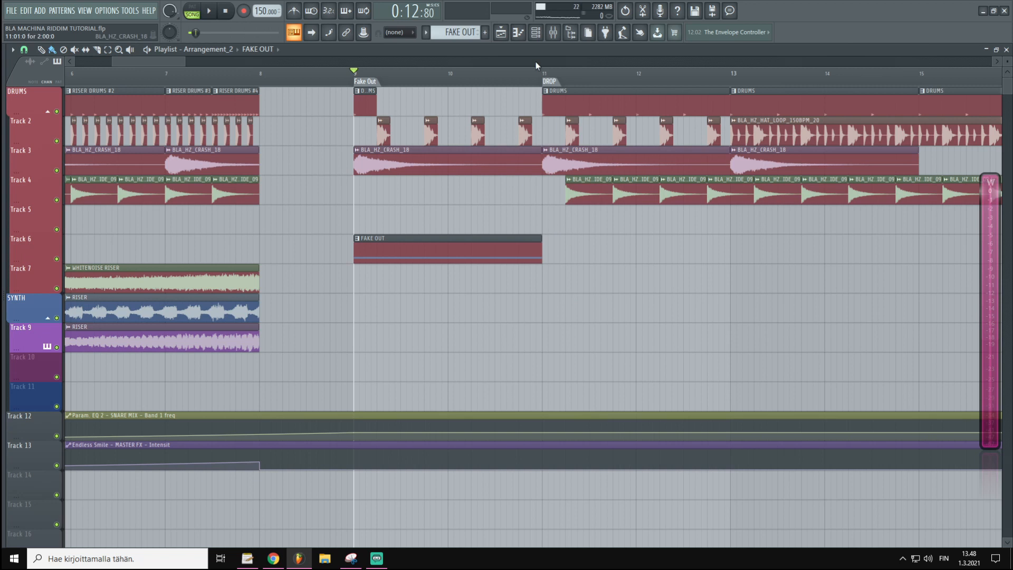
- Create a new pattern named DROP and place it on Track 7 at bar 11 as a two-bar clip
left_click(483, 34)
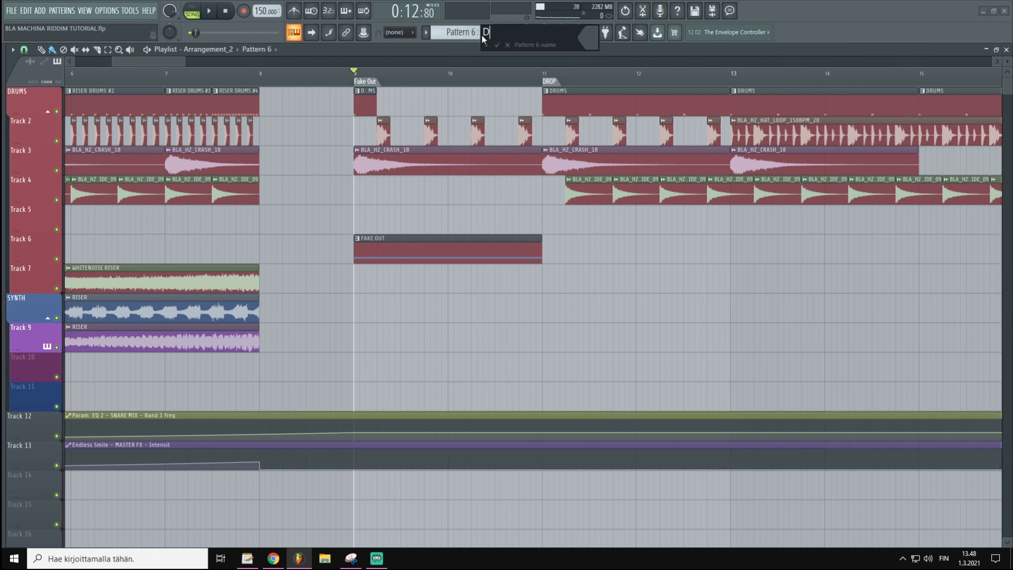
key("Return")
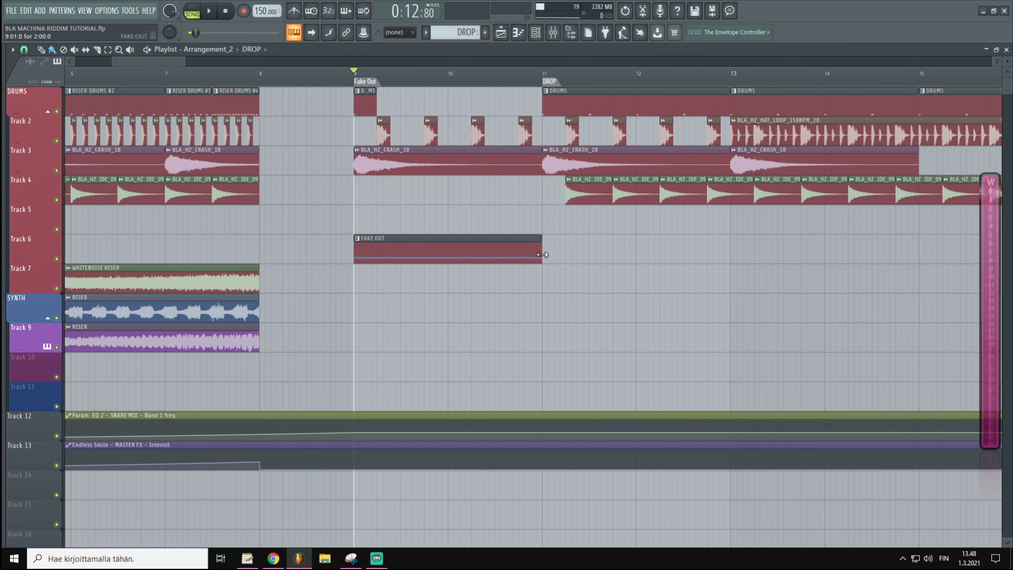
left_click(543, 282)
scroll(591, 243, "down", 2)
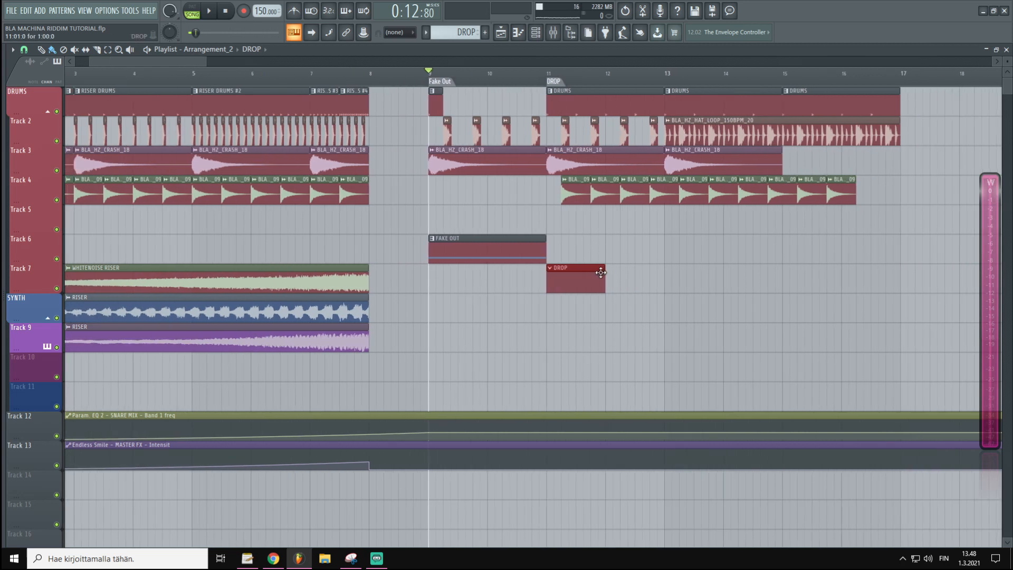
left_click_drag(603, 272, 645, 271)
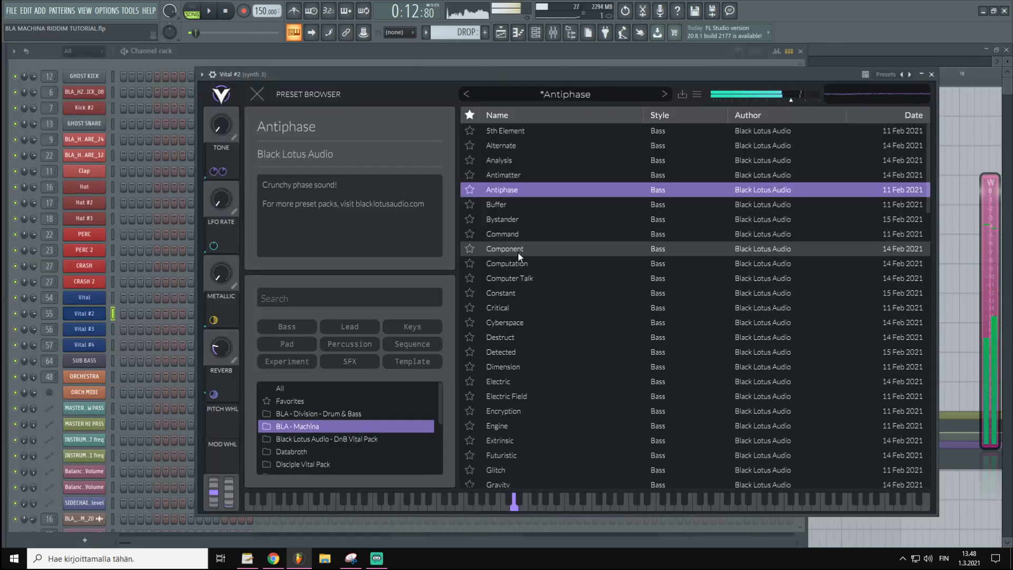
- Audition the Component and Critical bass presets in Vital #2, and load the Computer Talk preset
left_click(517, 250)
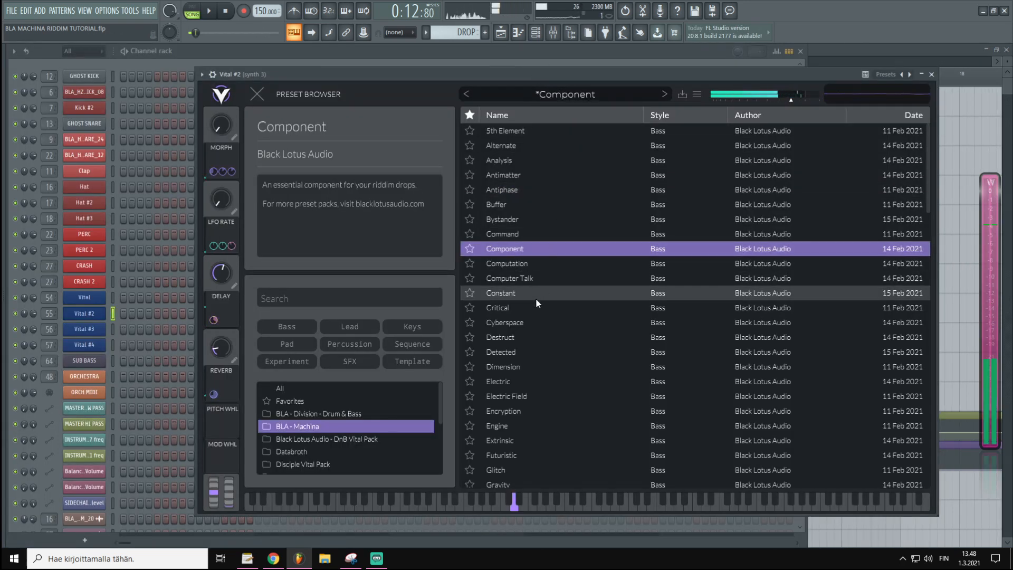
left_click(526, 309)
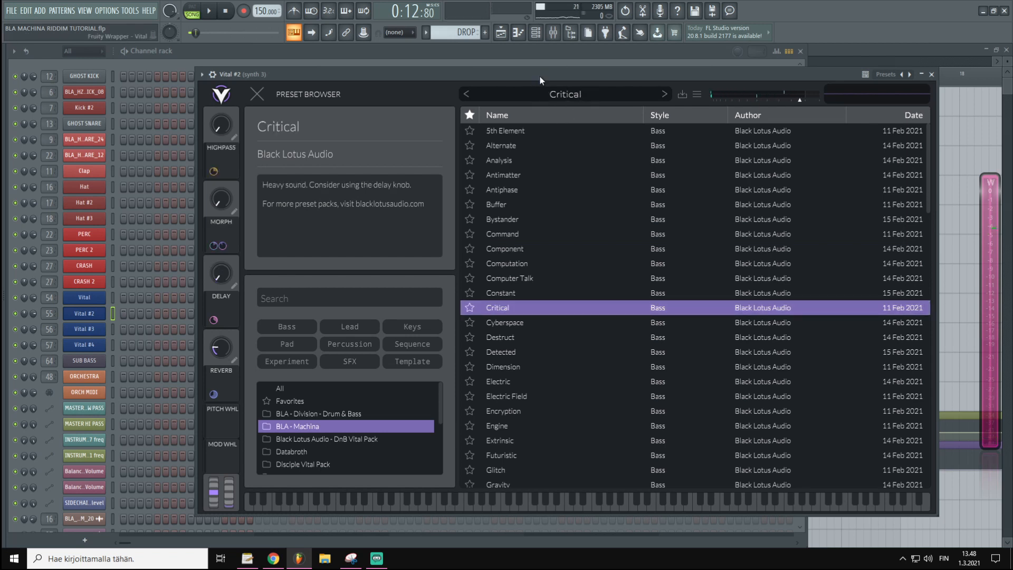
key("x")
key("x")
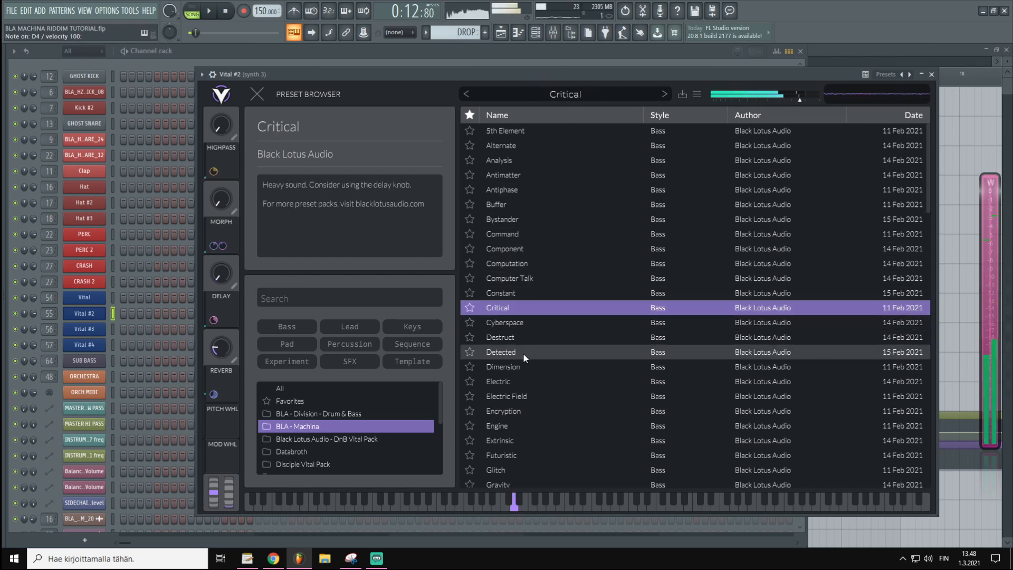
left_click(517, 277)
key("x")
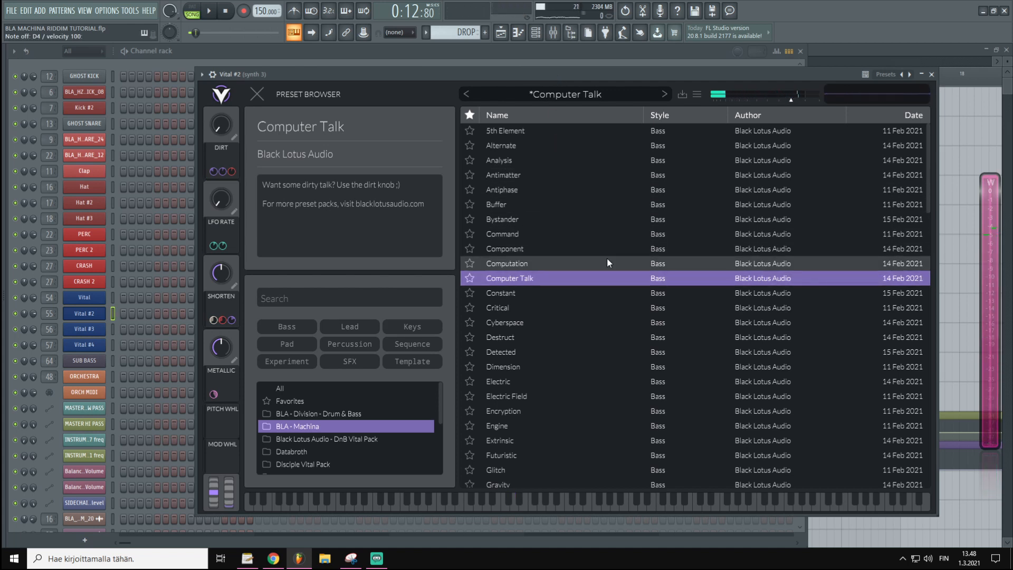
left_click(833, 50)
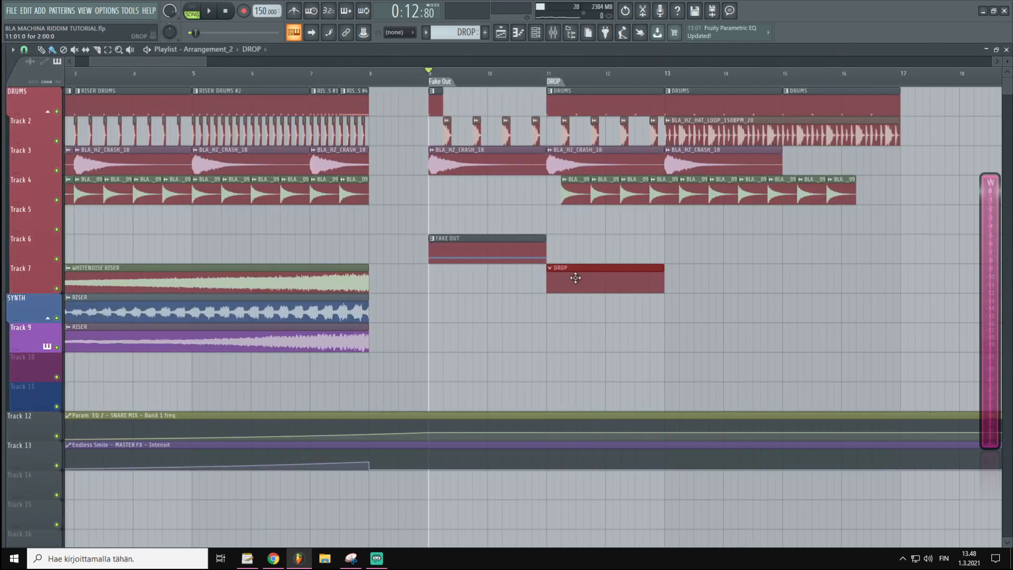
- Draw a one-bar D#4 note at the start of bar 1 in Vital #2's piano roll for the DROP pattern
key("F6")
right_click(96, 315)
left_click(127, 312)
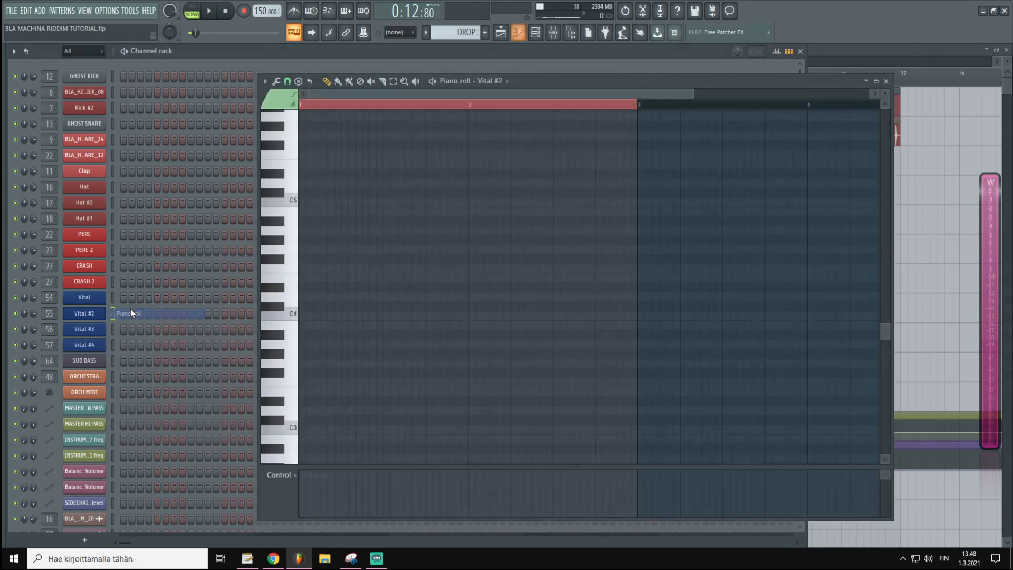
left_click(363, 287)
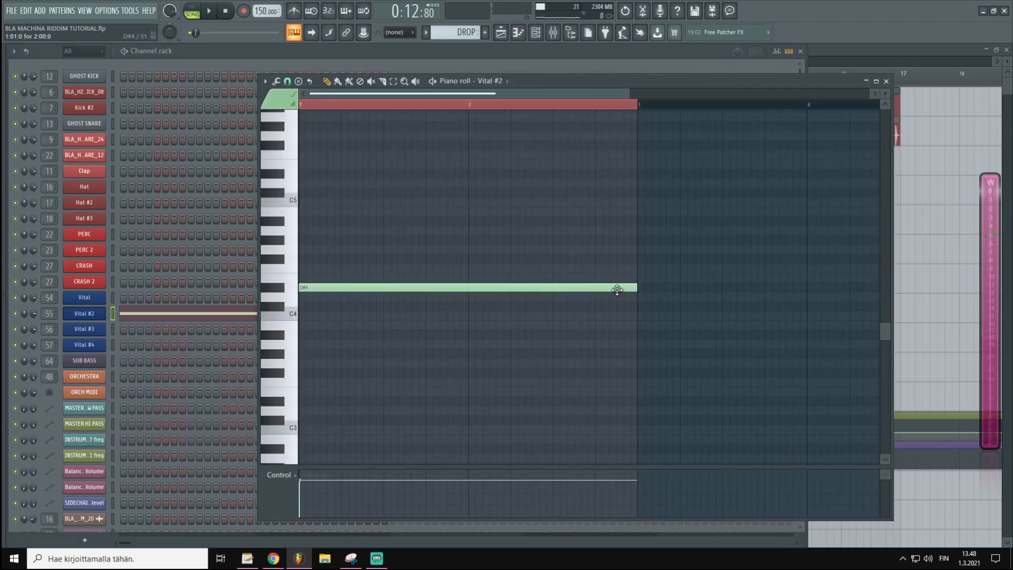
left_click_drag(636, 288, 468, 299)
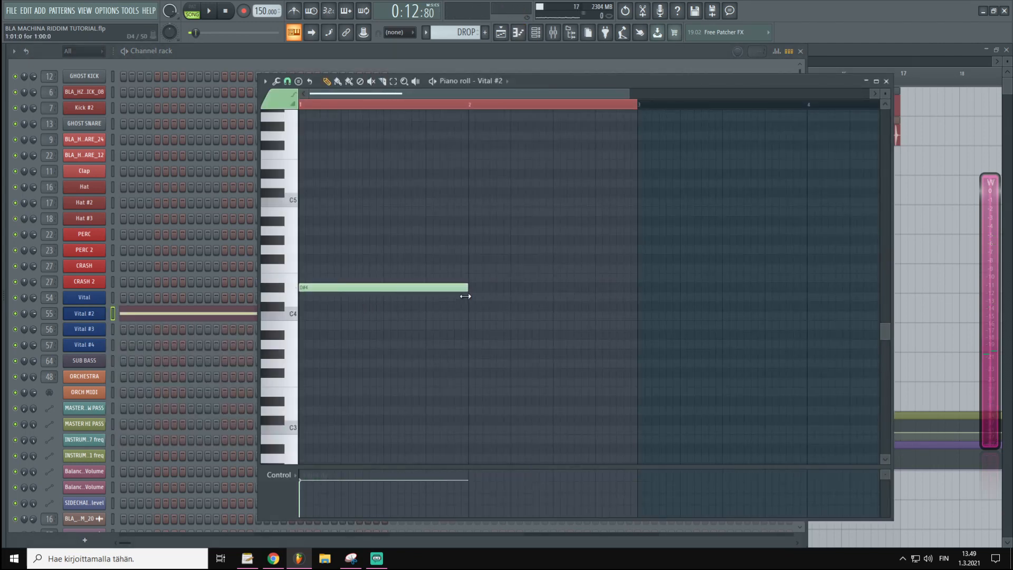
- Play back the playlist from the Fake Out marker into the drop to hear the new Vital #2 bass note
key("F5")
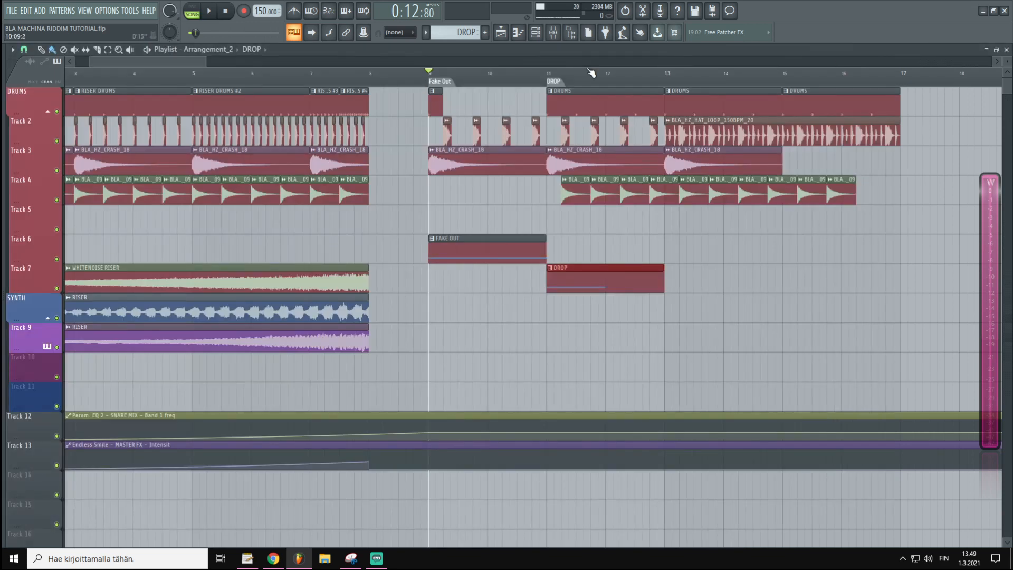
scroll(588, 68, "up", 2)
left_click(787, 280)
right_click(786, 280)
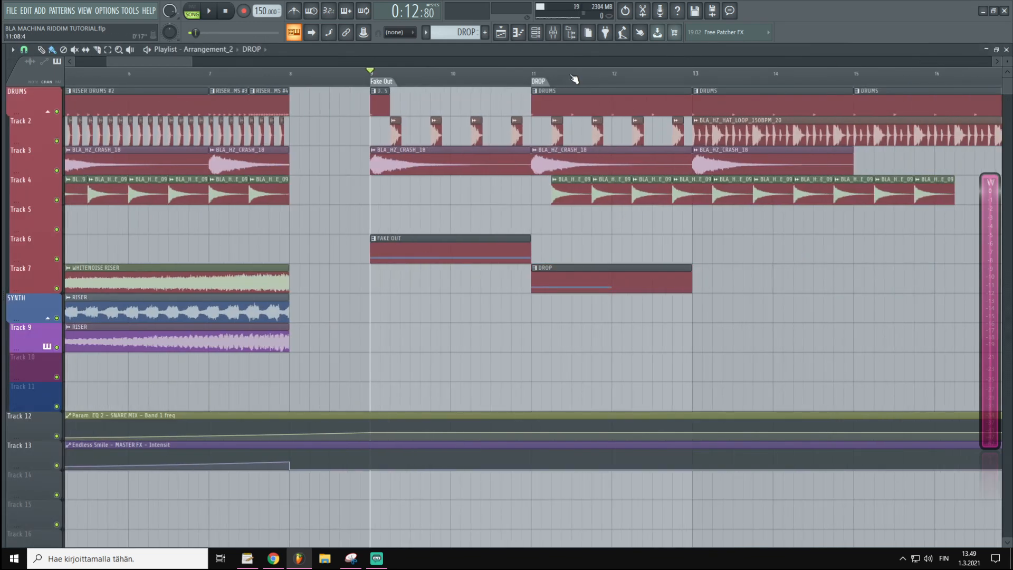
key("space")
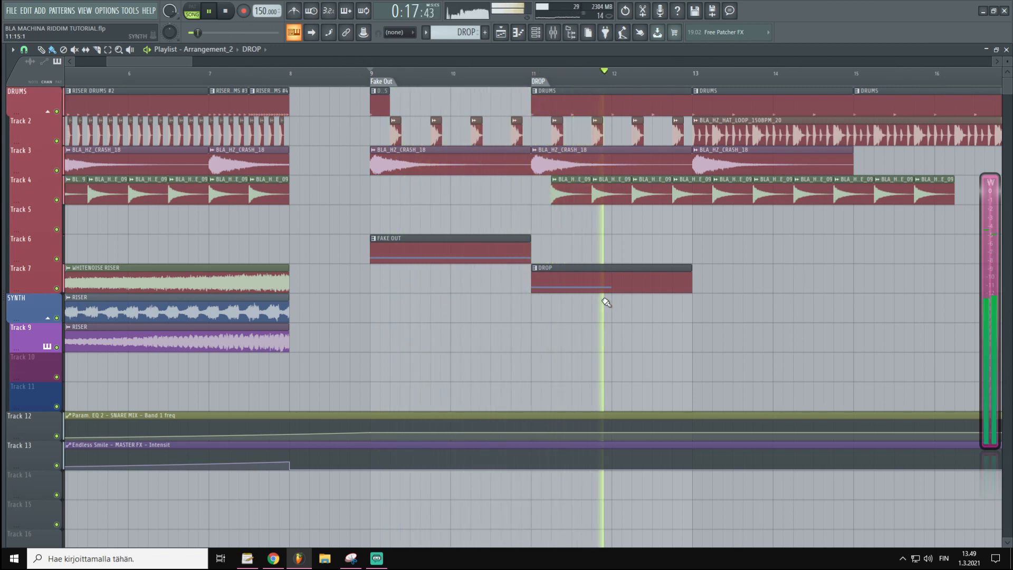
key("space")
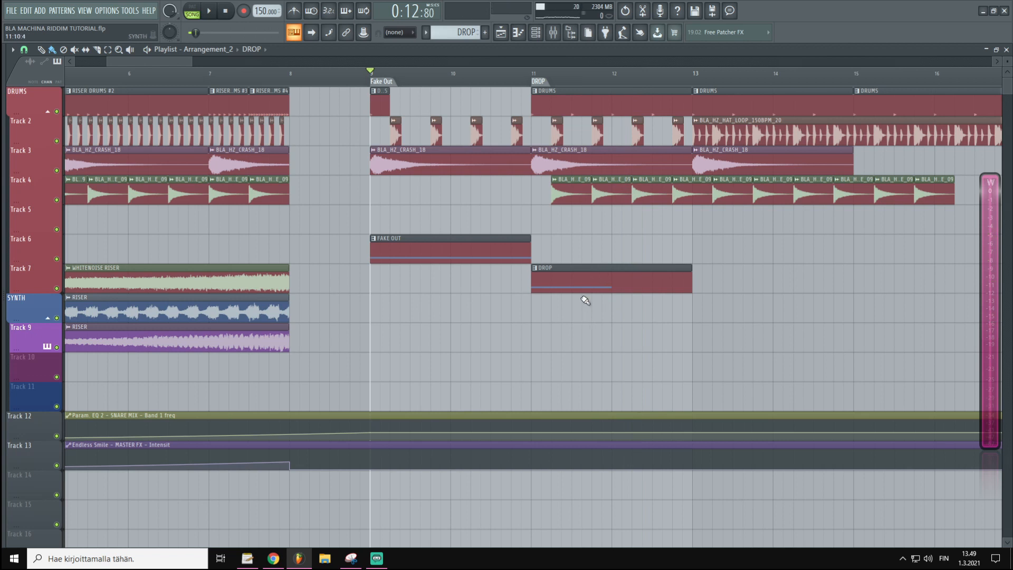
left_click_drag(488, 74, 546, 84)
left_click(625, 224)
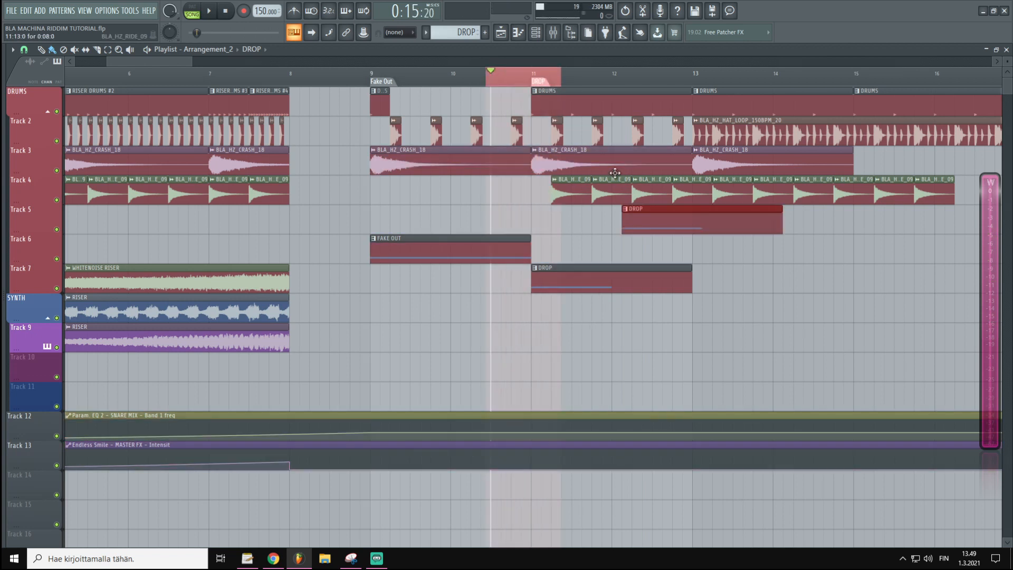
right_click(655, 206)
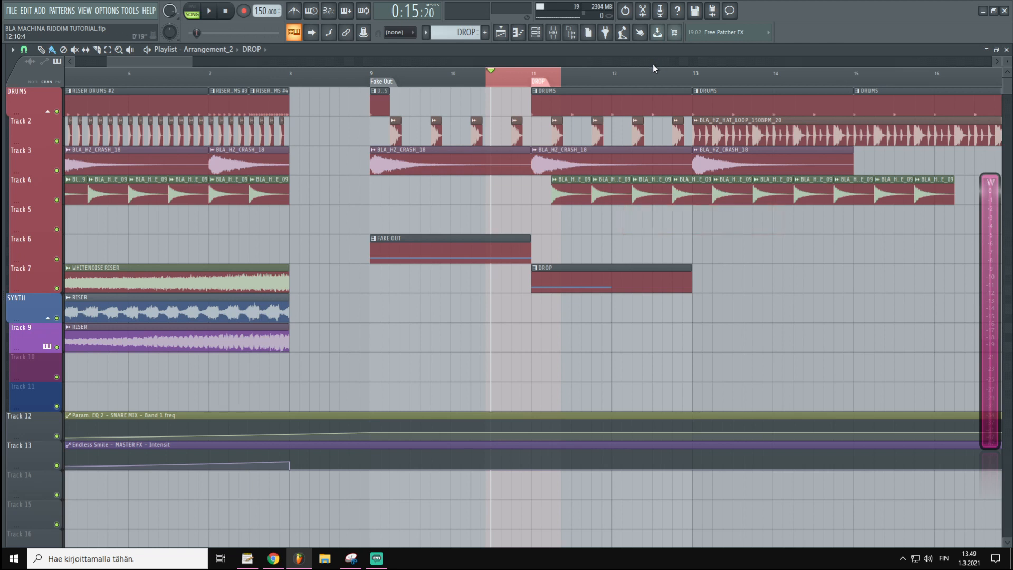
right_click(585, 73)
- Shorten the Fake Out crash clip on Track 3 to bar 10.75 and the FAKE OUT clip to the middle of bar 10
scroll(583, 80, "down", 3)
scroll(532, 81, "up", 4)
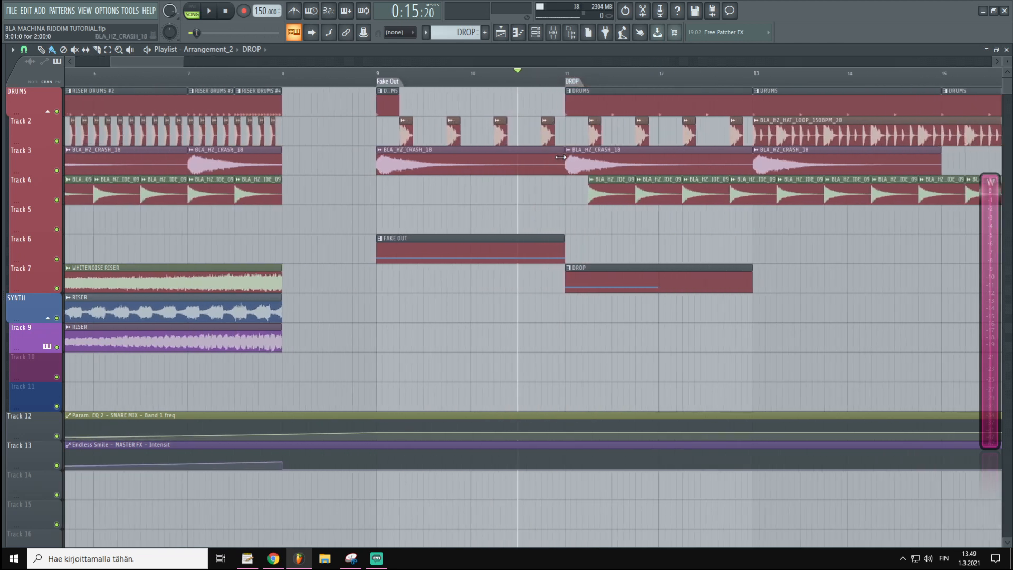
left_click_drag(560, 157, 548, 160)
left_click_drag(563, 250, 518, 254)
left_click(594, 237)
right_click(594, 237)
scroll(581, 81, "down", 5)
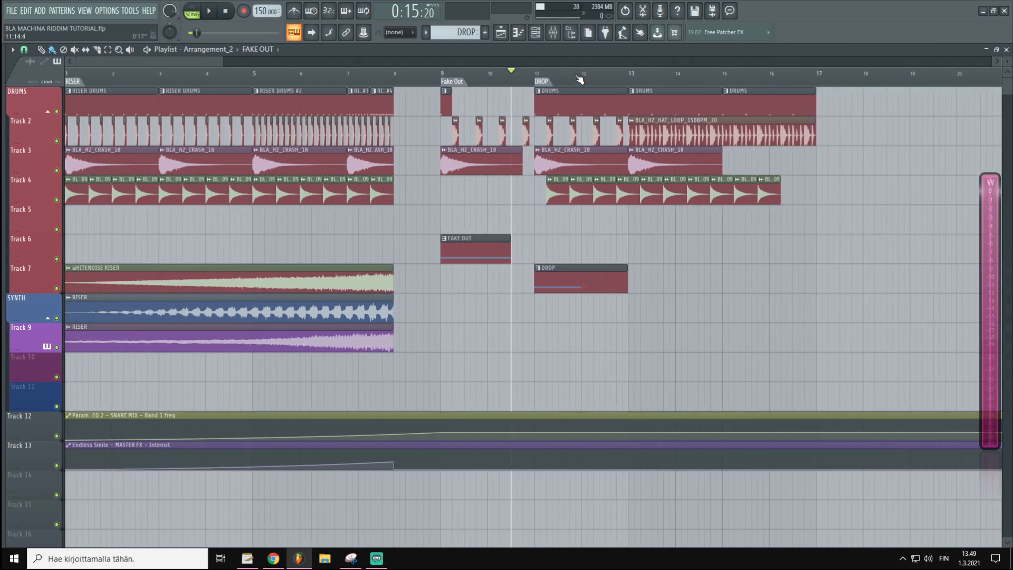
- Audition the Horizon Drums fill samples and place BLA_HZ_FILL_15 on Track 5 near the middle of bar 10, leading into the DROP marker
left_click_drag(72, 292, 74, 295)
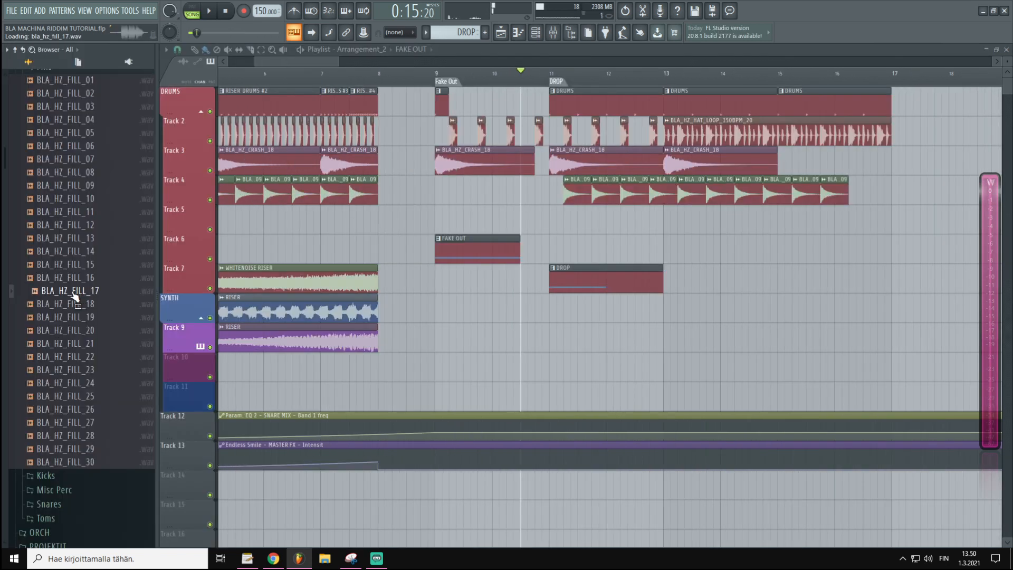
scroll(76, 333, "up", 2)
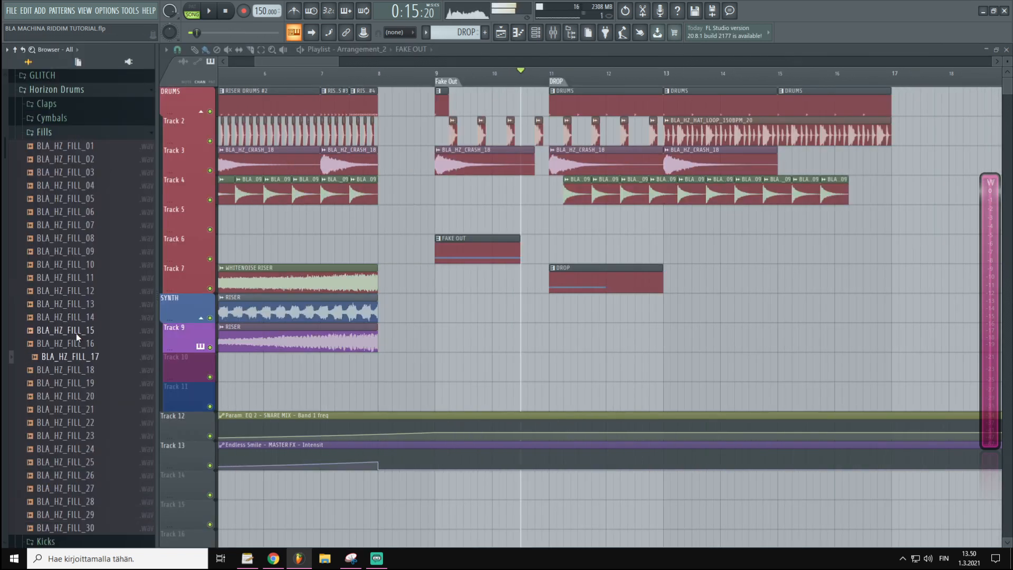
left_click_drag(65, 289, 60, 346)
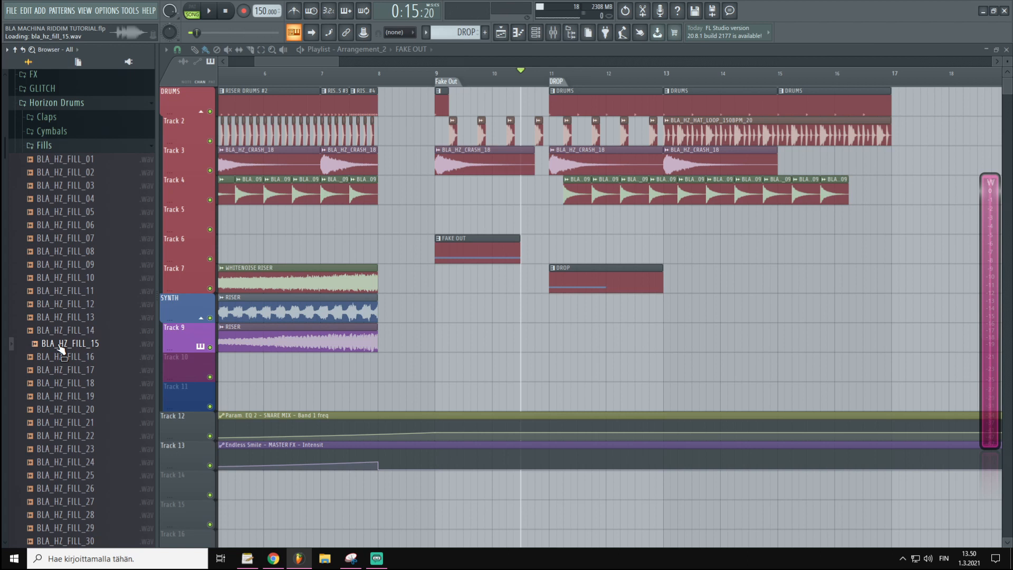
left_click_drag(59, 346, 423, 220)
scroll(440, 88, "up", 5)
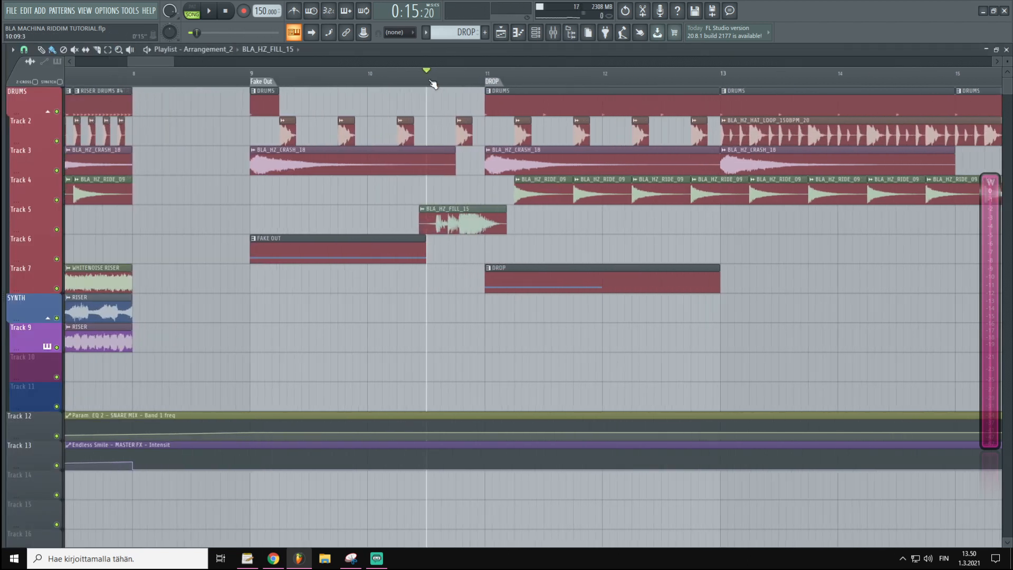
- Fit the BLA_HZ_FILL_15 clip on Track 5 so it ends at the DROP marker, and end the FAKE OUT clip at bar 10.75
left_click_drag(456, 215, 469, 216)
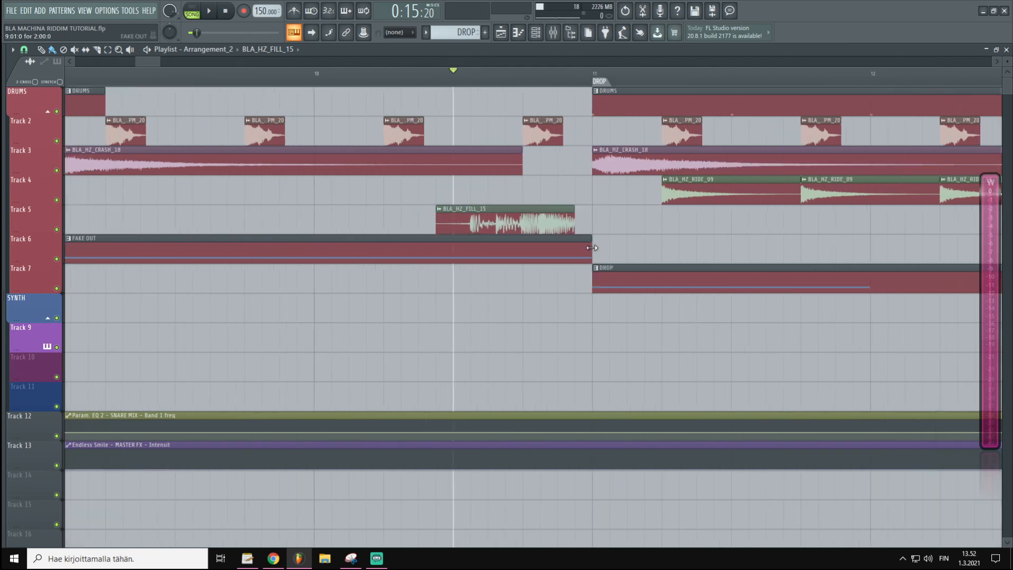
left_click_drag(594, 253, 591, 222)
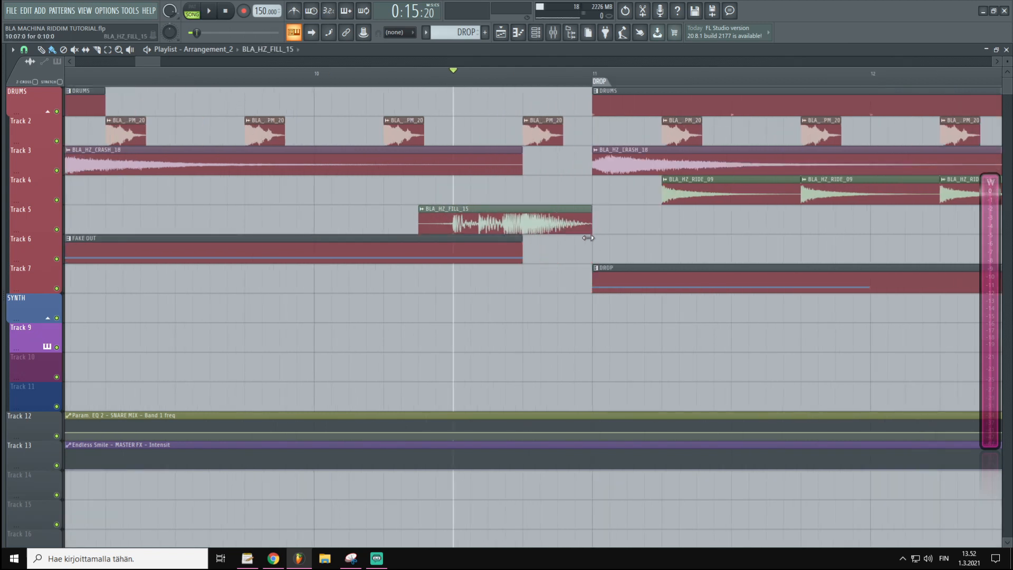
scroll(487, 74, "down", 3)
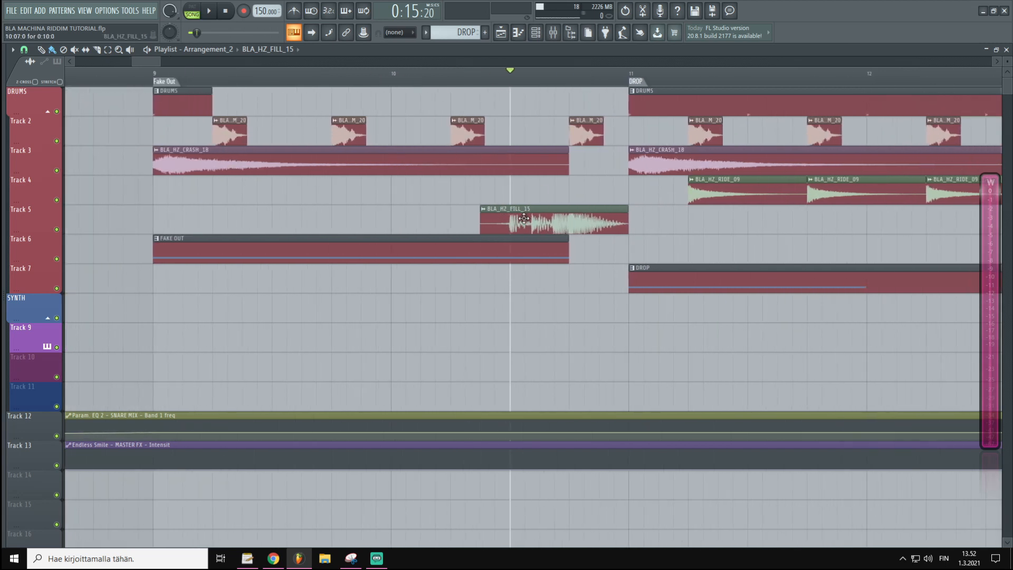
left_click_drag(480, 227, 455, 224)
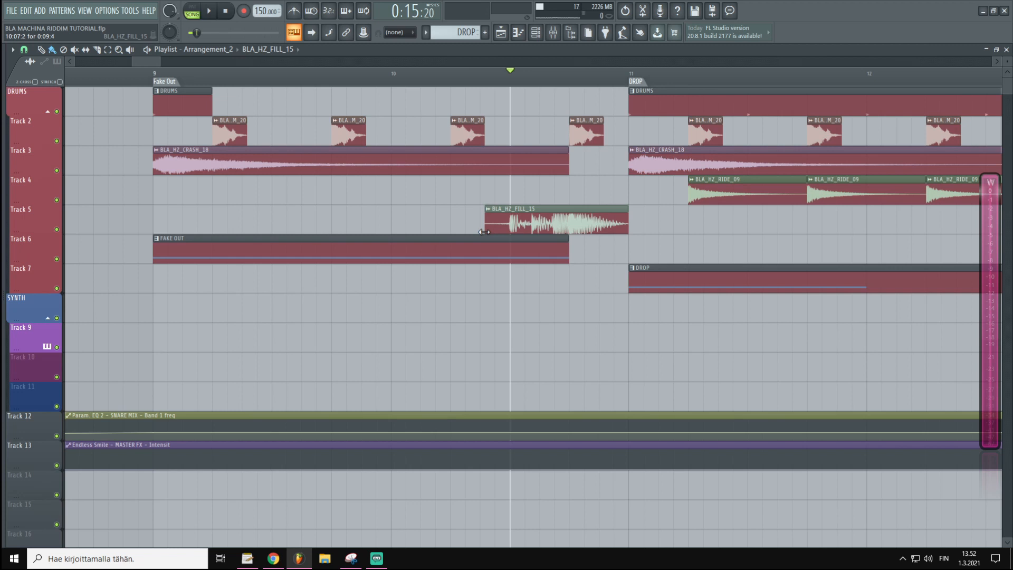
- Examine the Endless Smile Intensity automation ramp on Track 13 from the Fake Out marker onward, together with the plugin's Intensity knob
scroll(543, 83, "down", 2)
scroll(542, 83, "up", 2)
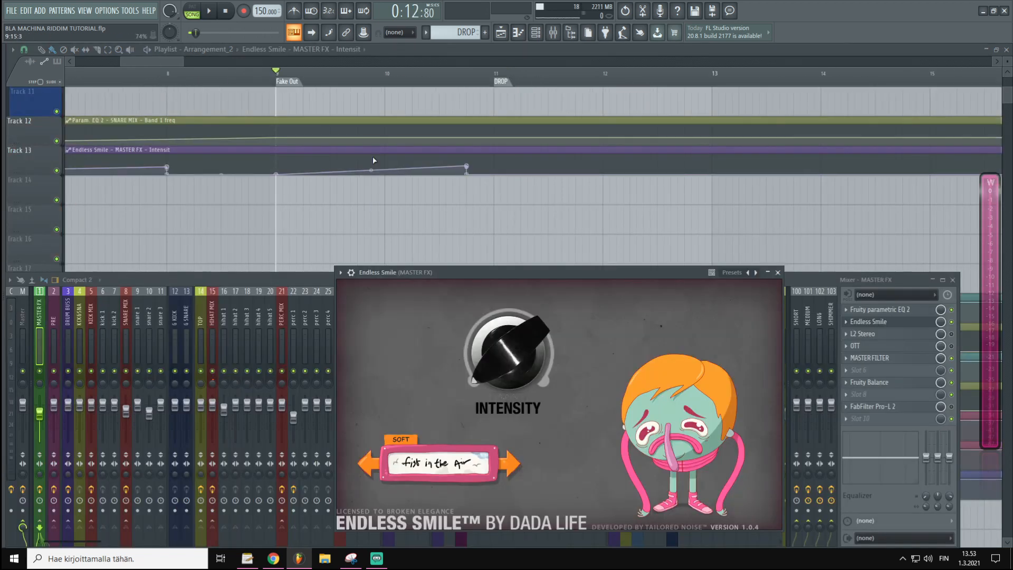
scroll(374, 160, "up", 3)
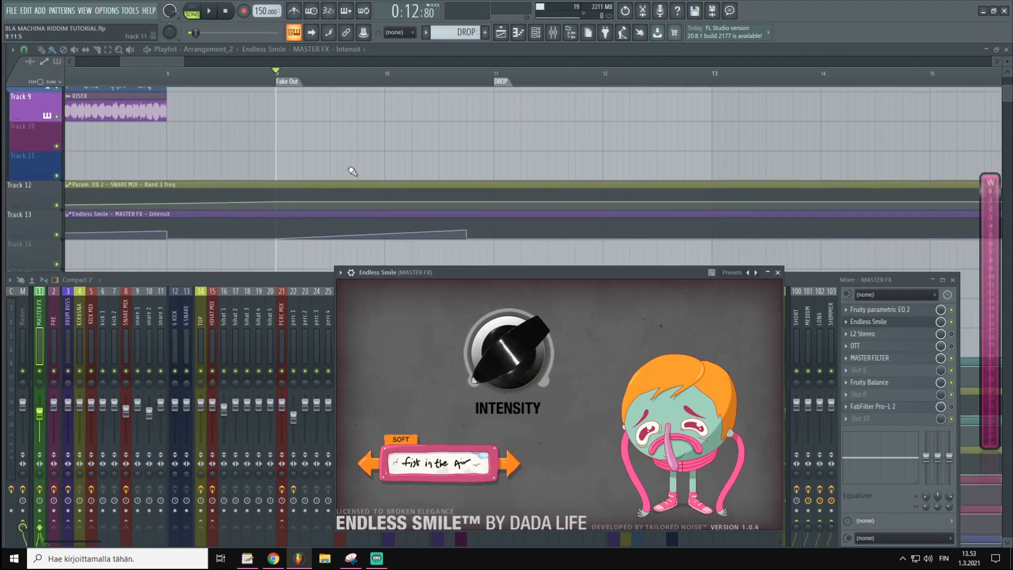
scroll(323, 178, "down", 2)
mouse_move(509, 306)
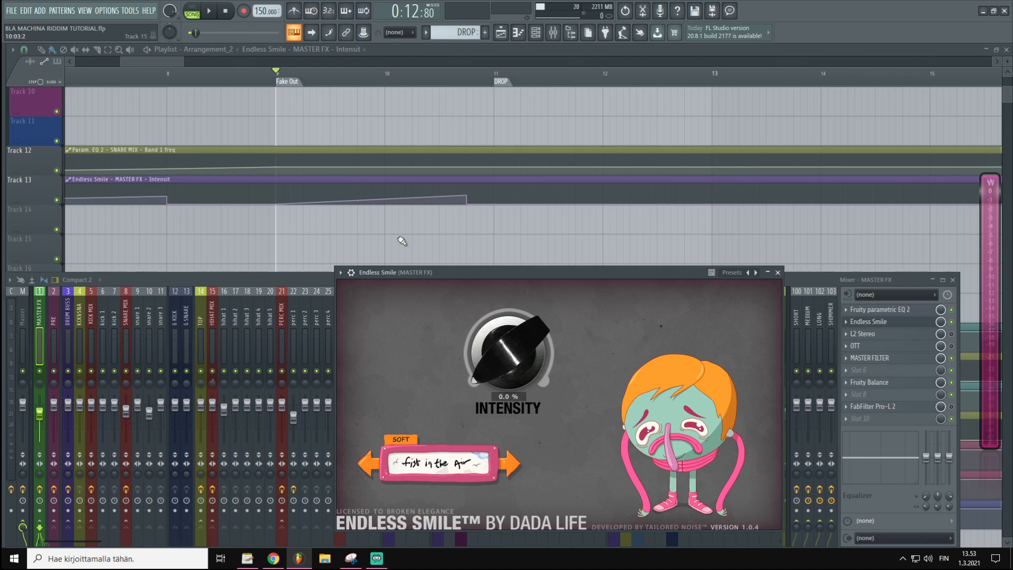
scroll(180, 190, "up", 1)
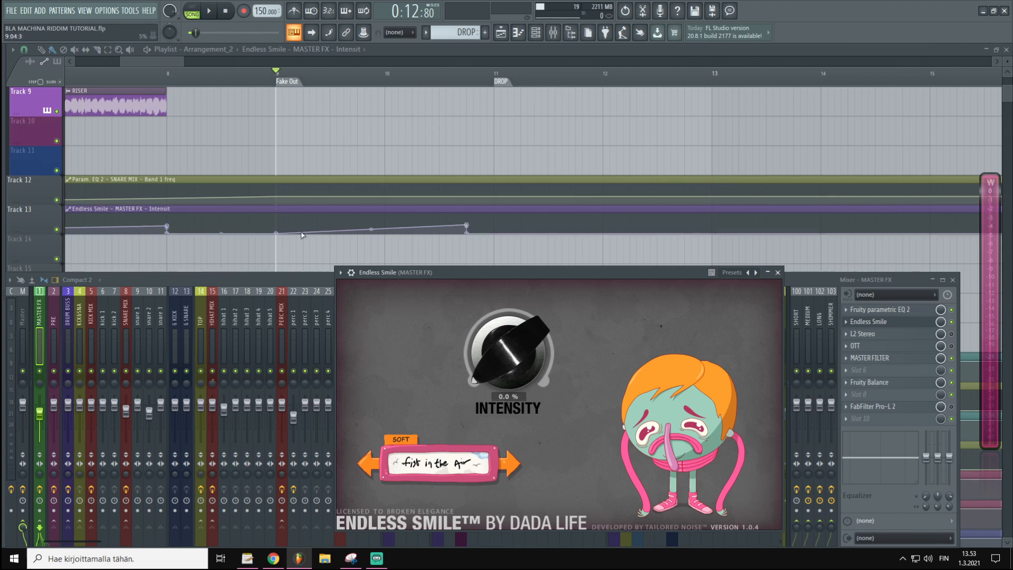
scroll(401, 190, "up", 5)
scroll(386, 213, "down", 7)
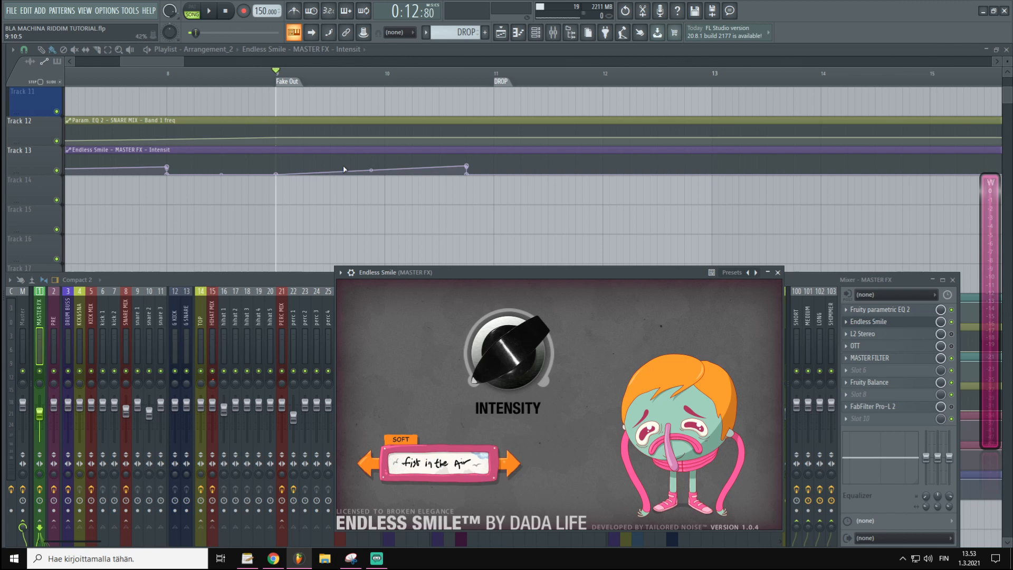
scroll(388, 230, "up", 1)
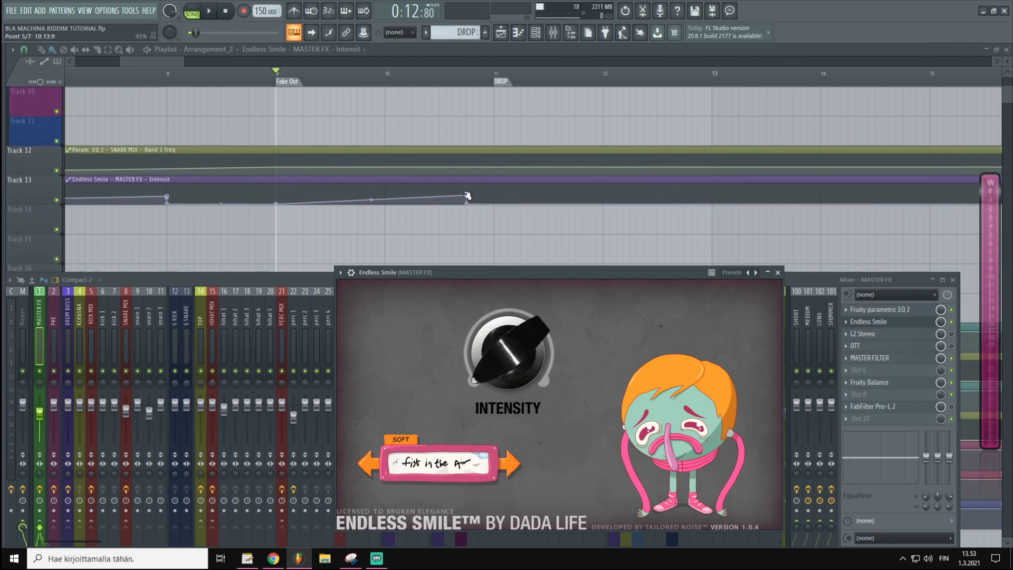
mouse_move(497, 346)
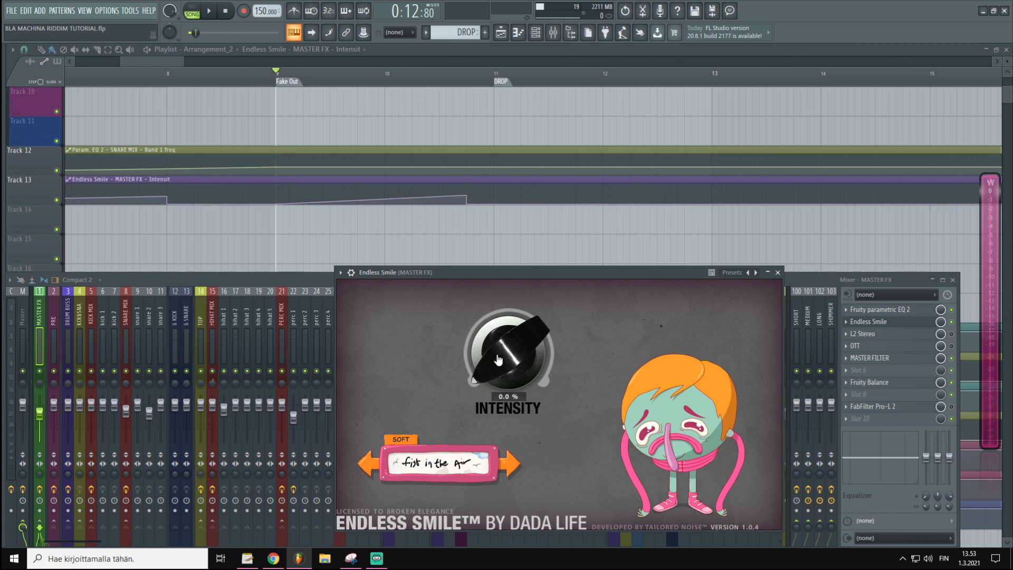
left_click(447, 50)
scroll(377, 79, "up", 3)
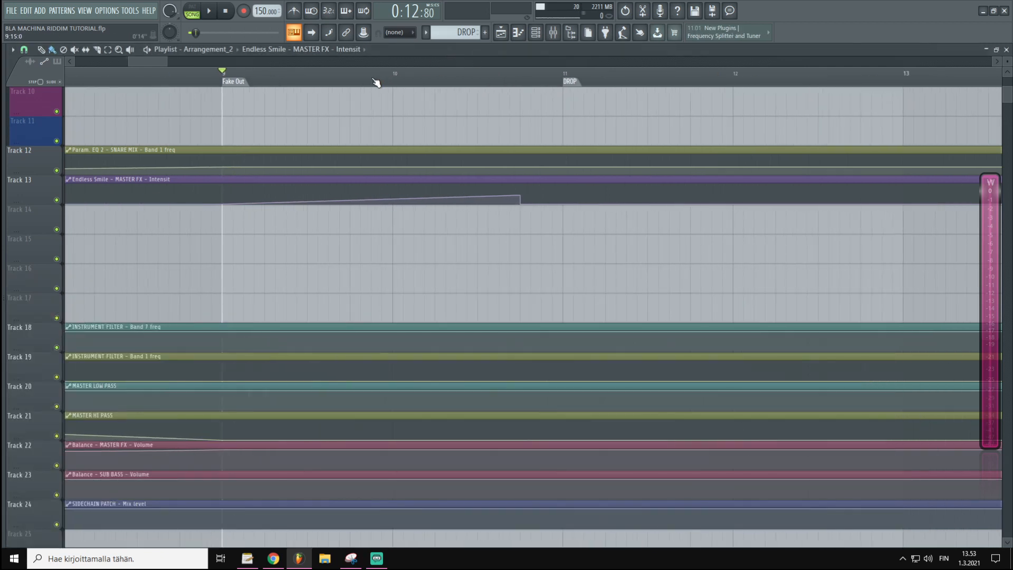
- Open Endless Smile from the MASTER FX mixer slot and play the Fake Out section into the drop to hear the intensity ramp
left_click(553, 33)
left_click(868, 321)
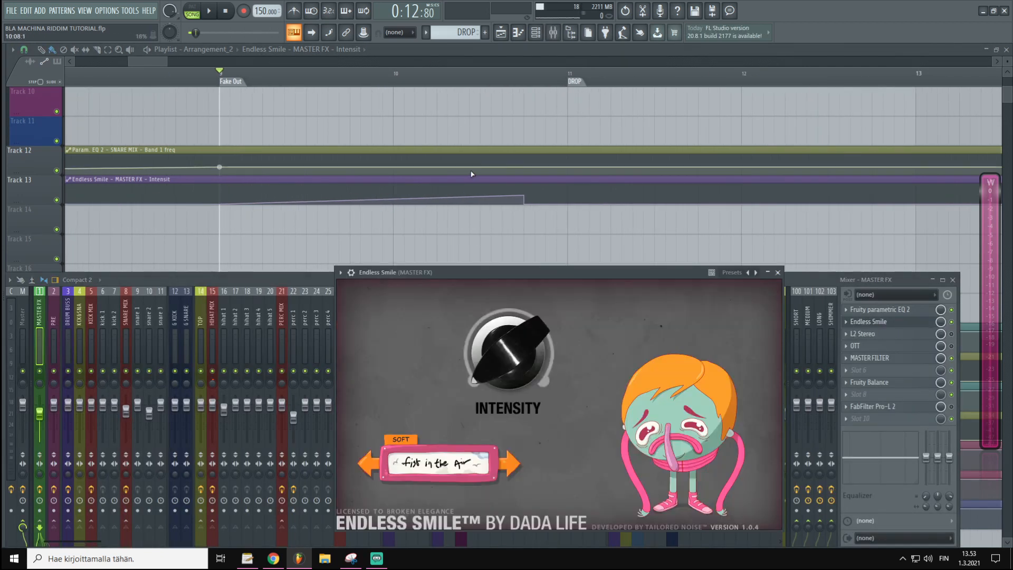
key("space")
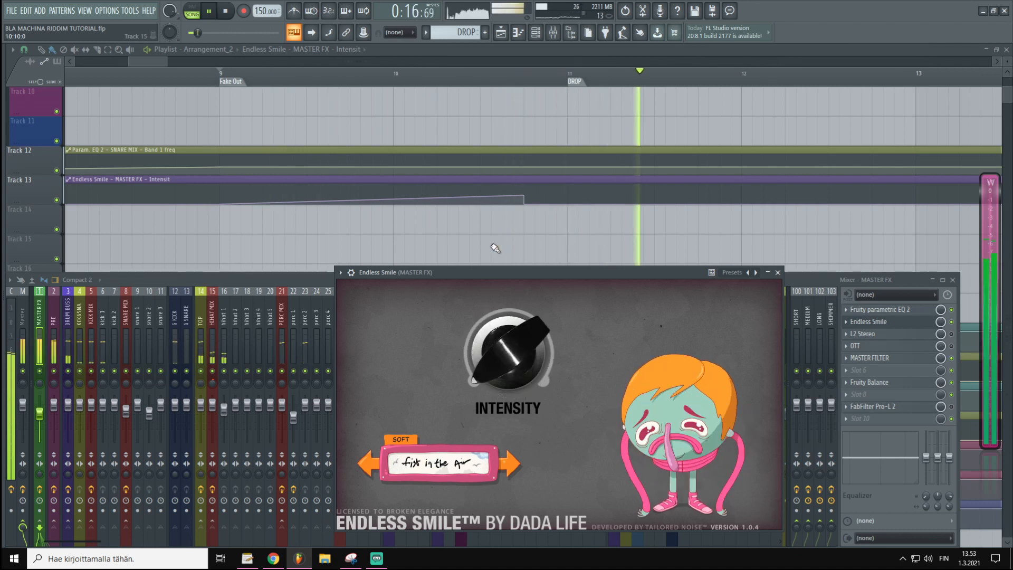
key("space")
key("F12")
- Move the REVERSE clip from Track 9 up to the SYNTH track, keeping its start at the Fake Out marker
scroll(552, 248, "up", 3)
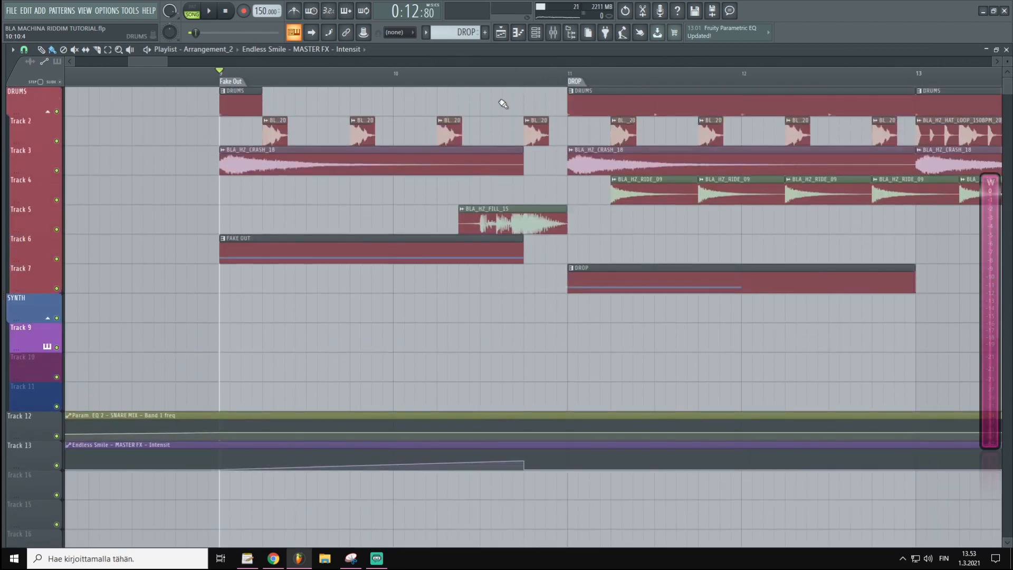
scroll(496, 258, "down", 3)
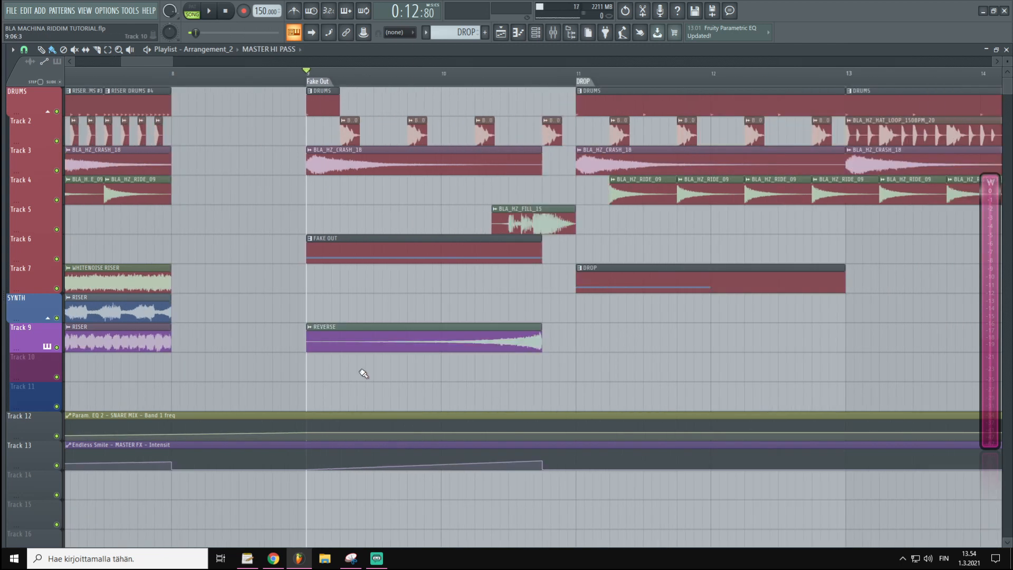
left_click_drag(403, 318, 403, 288)
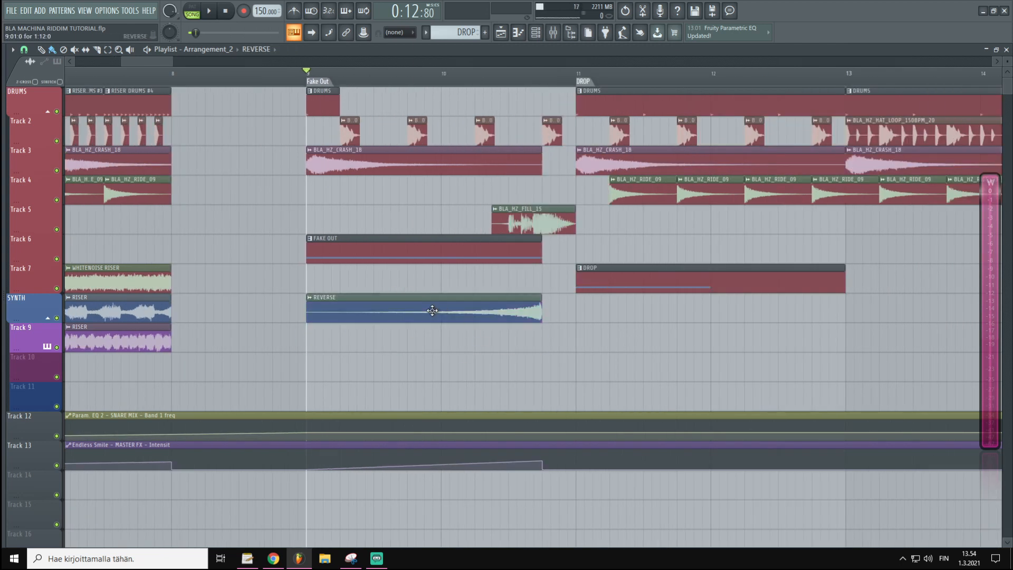
- Raise the MASTER HI PASS automation point at Fake Out to 11%, add a 0% point at DROP, and bend the curve between them upward
scroll(357, 389, "down", 5)
left_click_drag(308, 441, 307, 439)
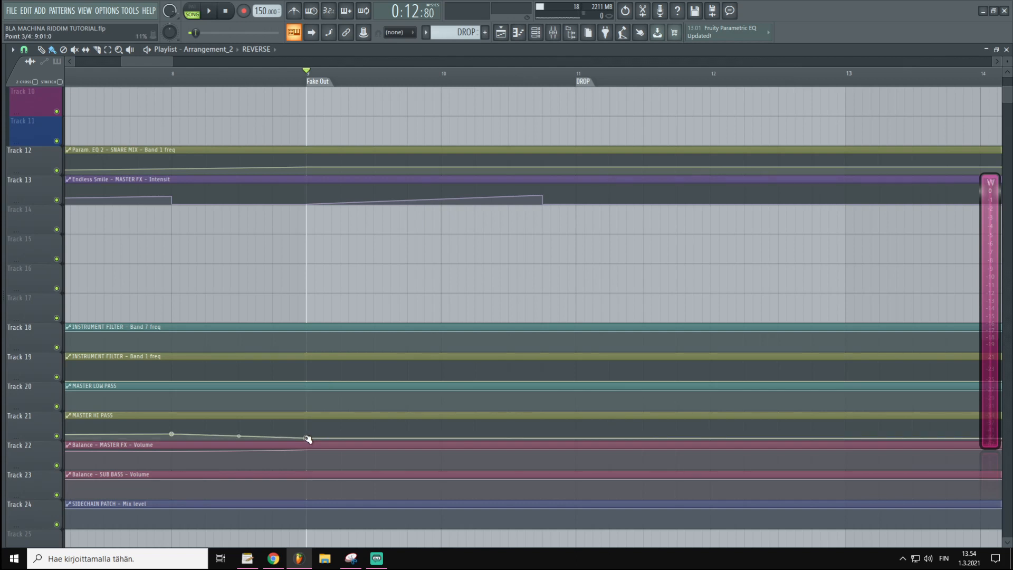
left_click(577, 440)
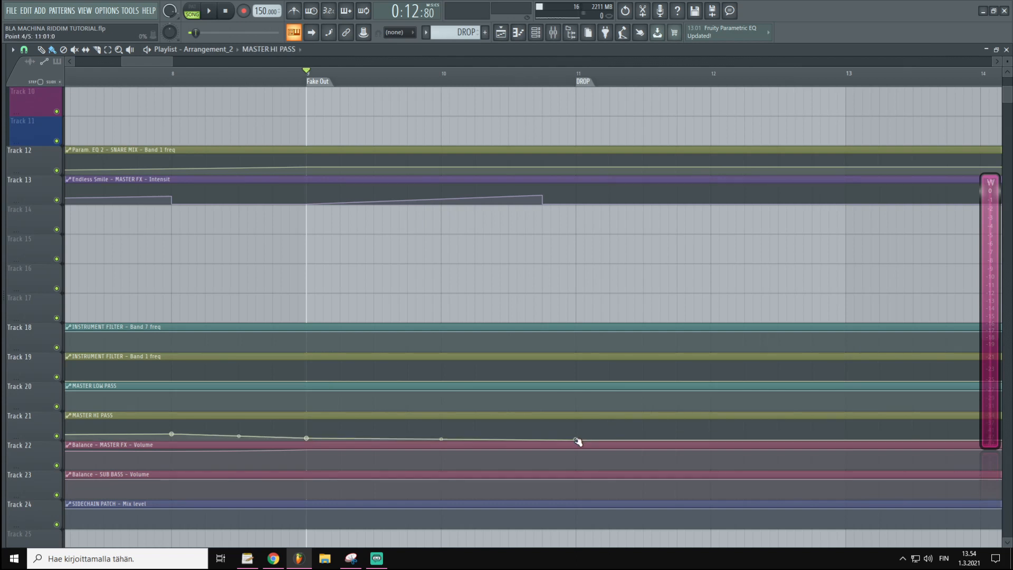
left_click_drag(443, 439, 442, 437)
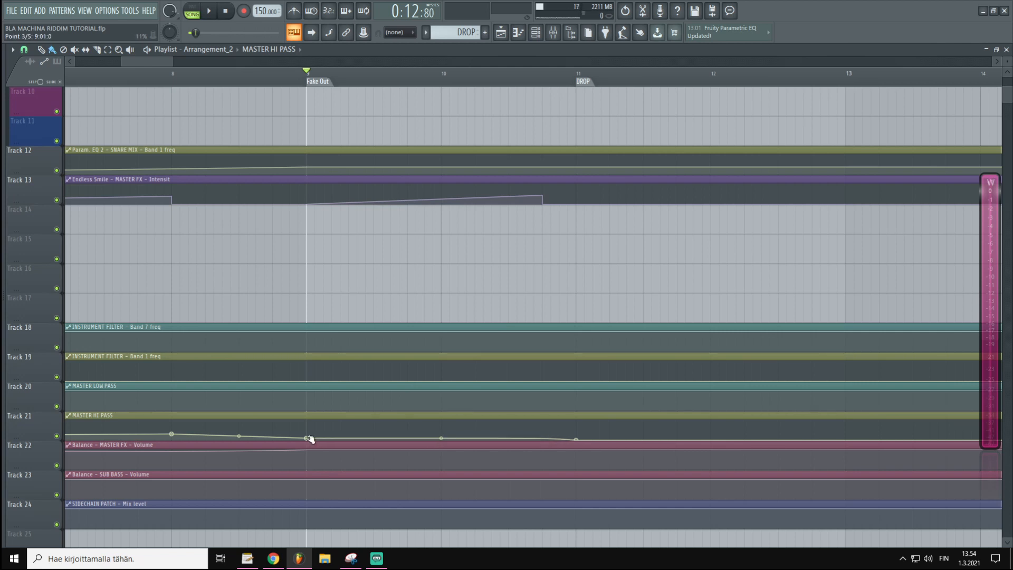
- Play back the arrangement from the Fake Out marker into the drop to hear the high-pass automation and REVERSE sample
key("space")
scroll(542, 433, "up", 5)
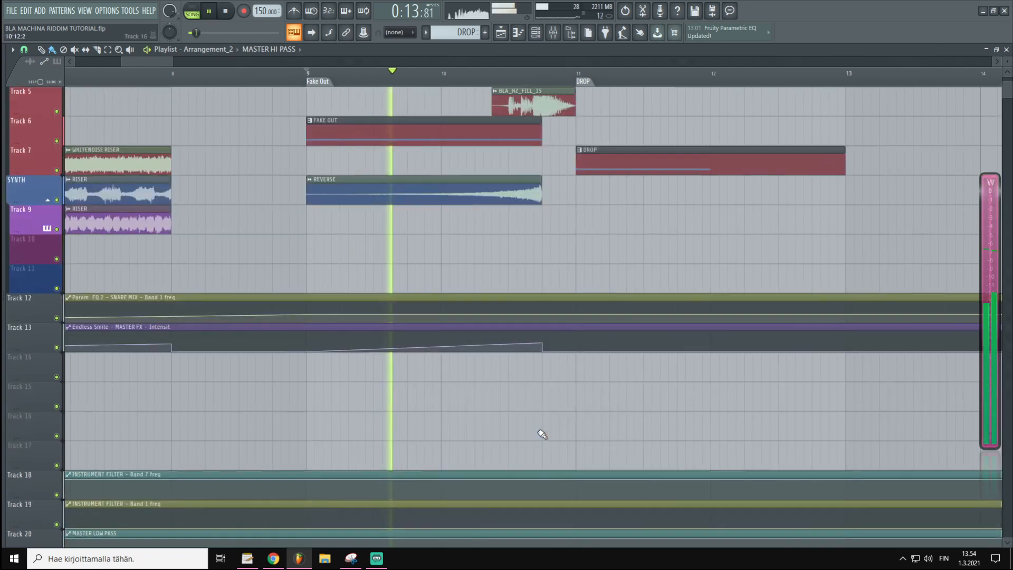
scroll(542, 433, "up", 4)
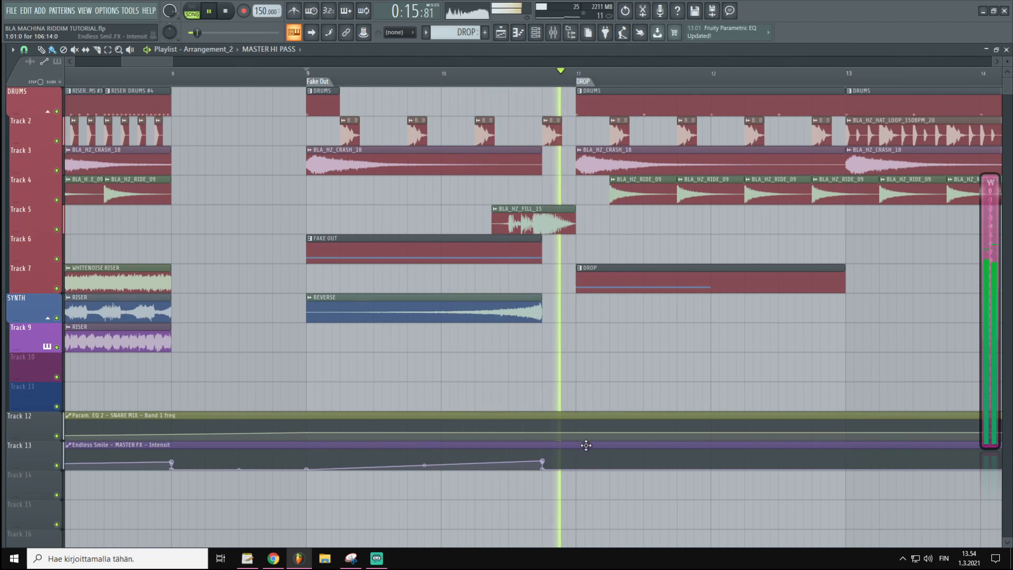
scroll(615, 84, "down", 4)
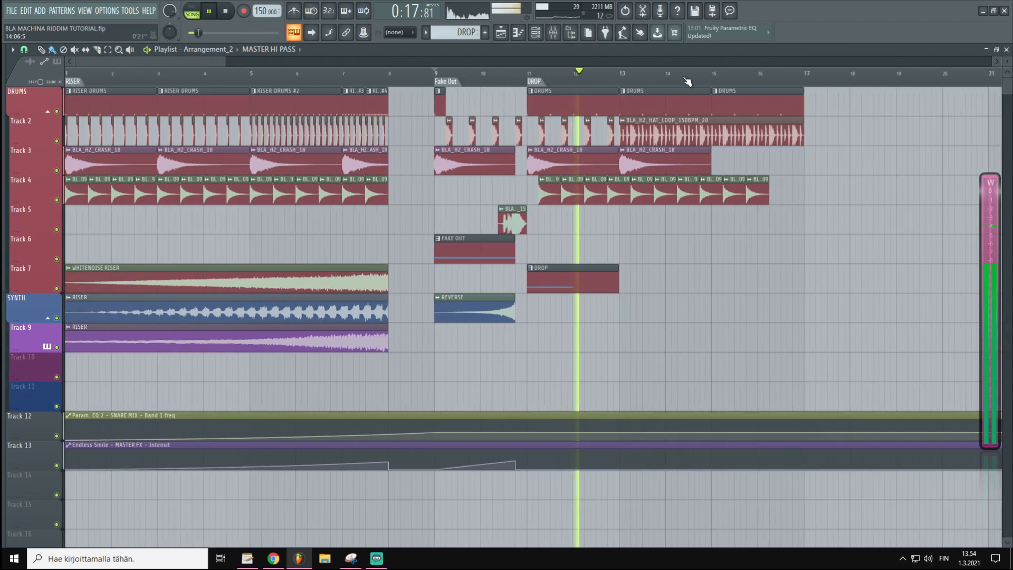
scroll(688, 82, "up", 4)
key("space")
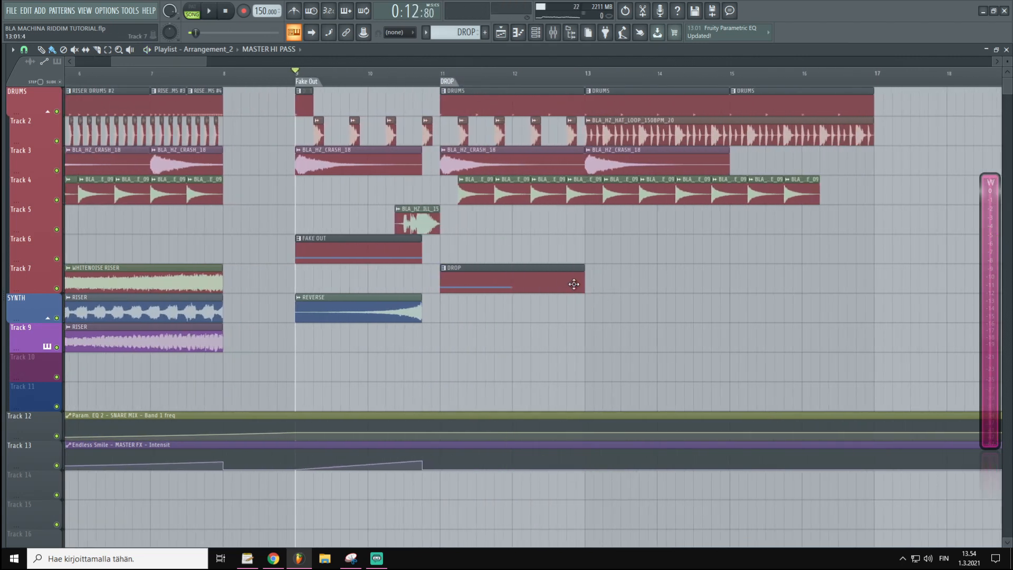
- Open the DROP clip on Track 7 to view its Vital #2 note in the piano roll
scroll(508, 79, "up", 1)
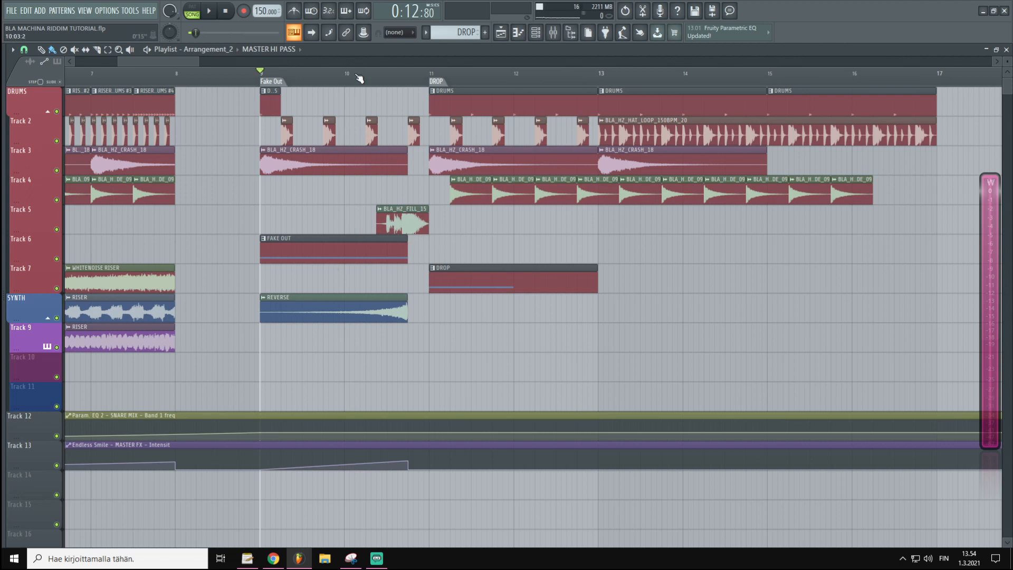
scroll(448, 81, "down", 2)
scroll(459, 83, "up", 2)
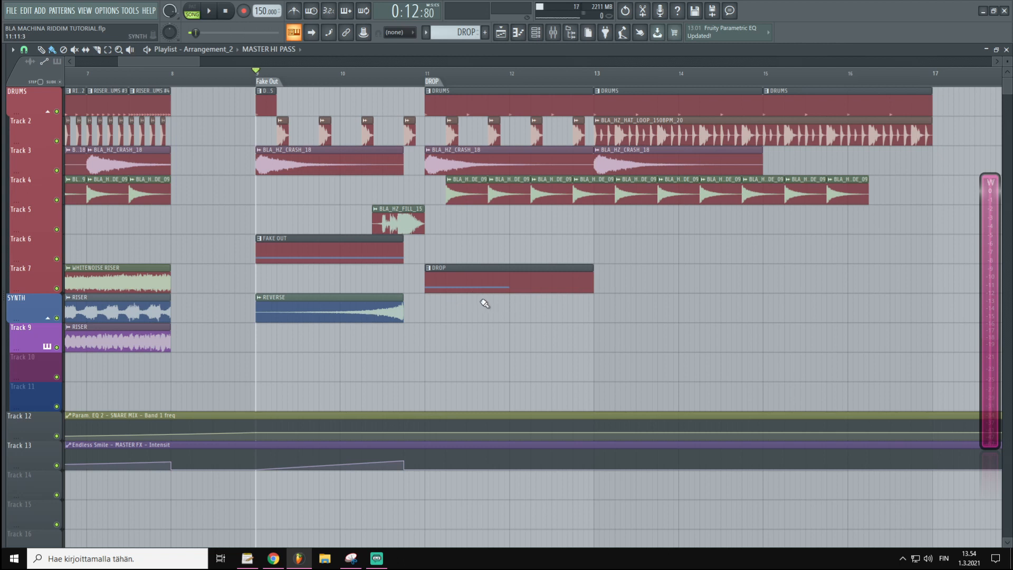
double_click(504, 279)
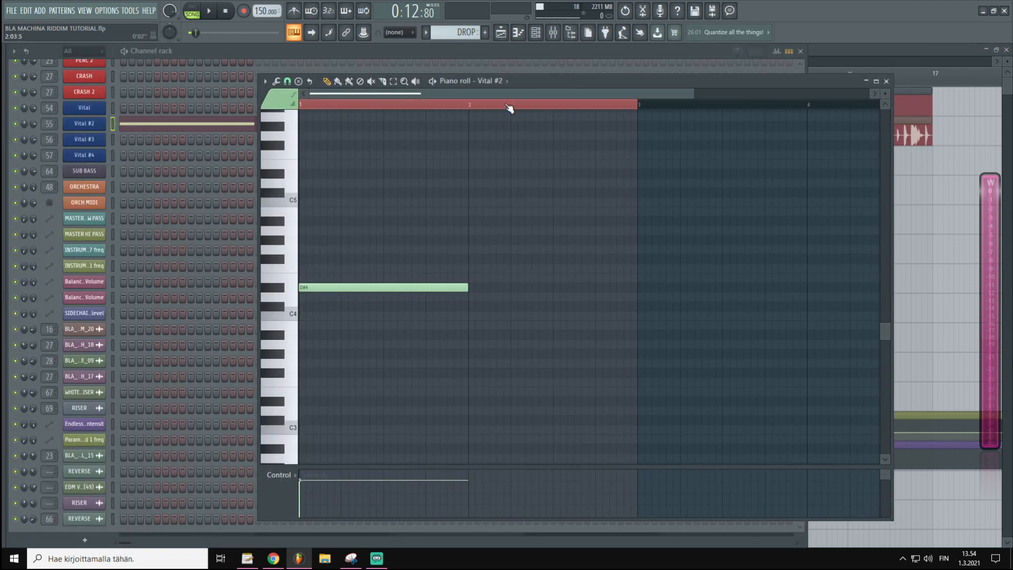
left_click(835, 47)
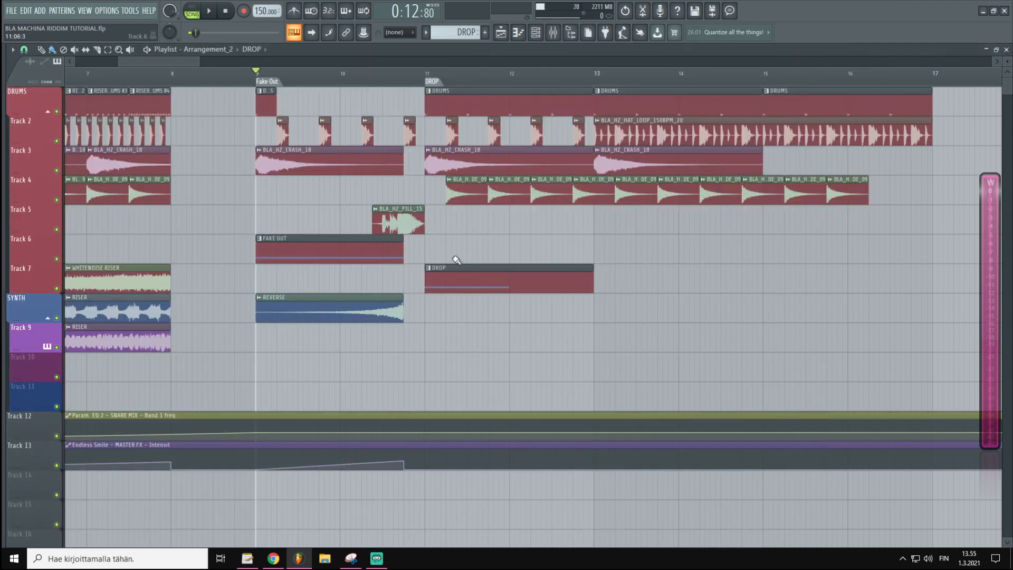
double_click(463, 290)
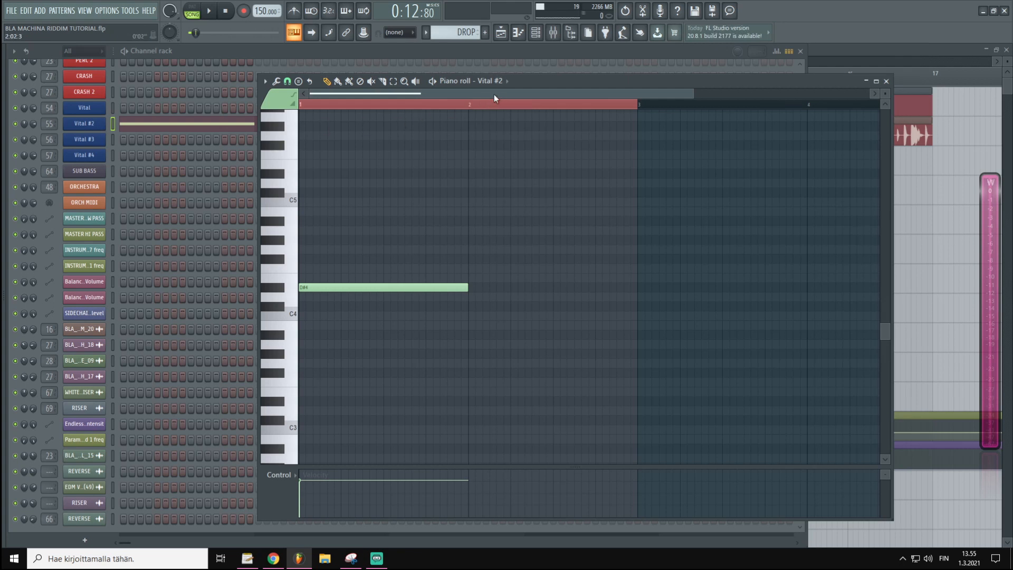
- Audition Vital #2's Computer Talk preset and inspect its LFO 2, 3 and 1 shapes, then reopen the DROP pattern's piano roll
left_click(92, 128)
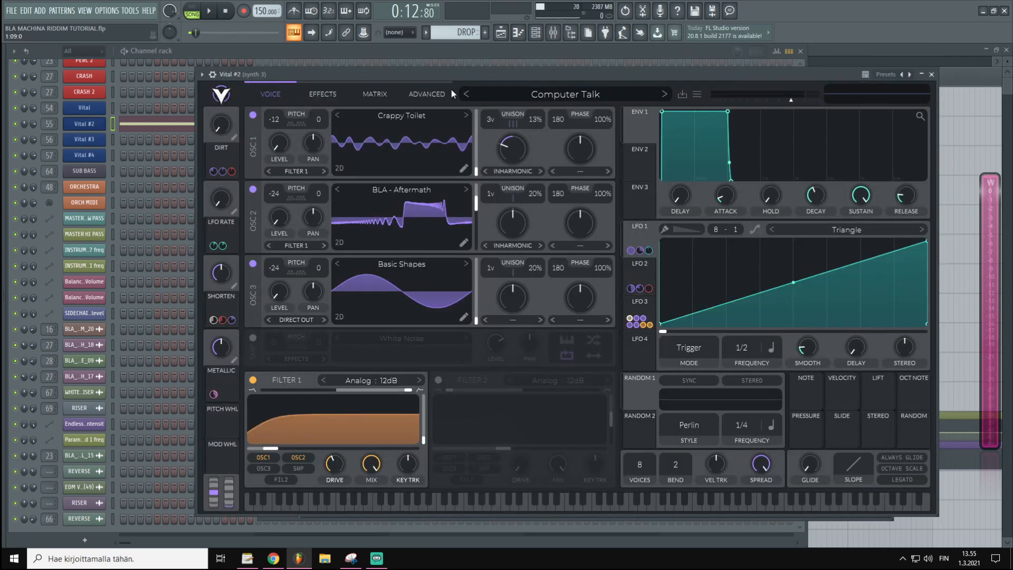
key("v")
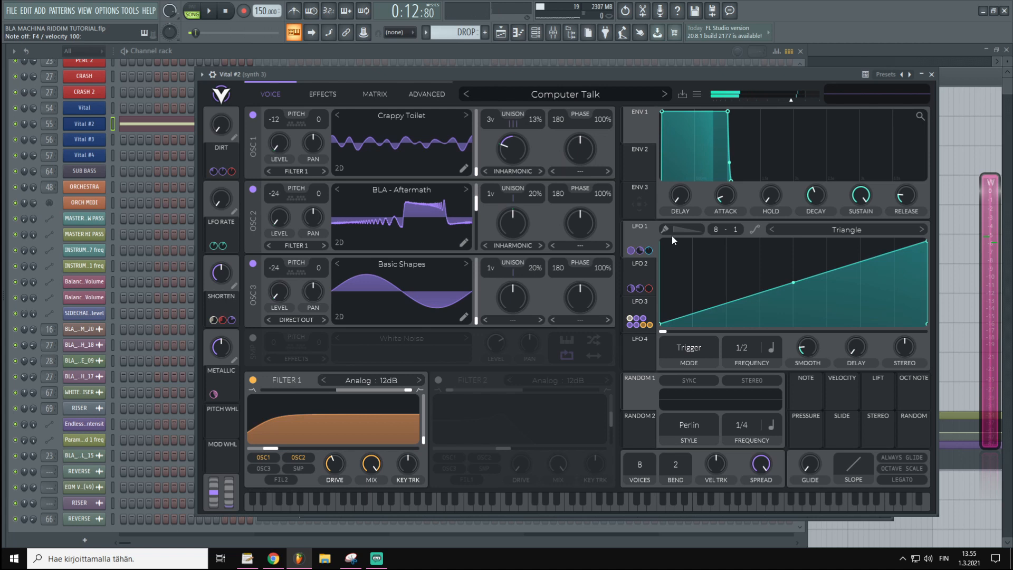
left_click(647, 264)
left_click(643, 302)
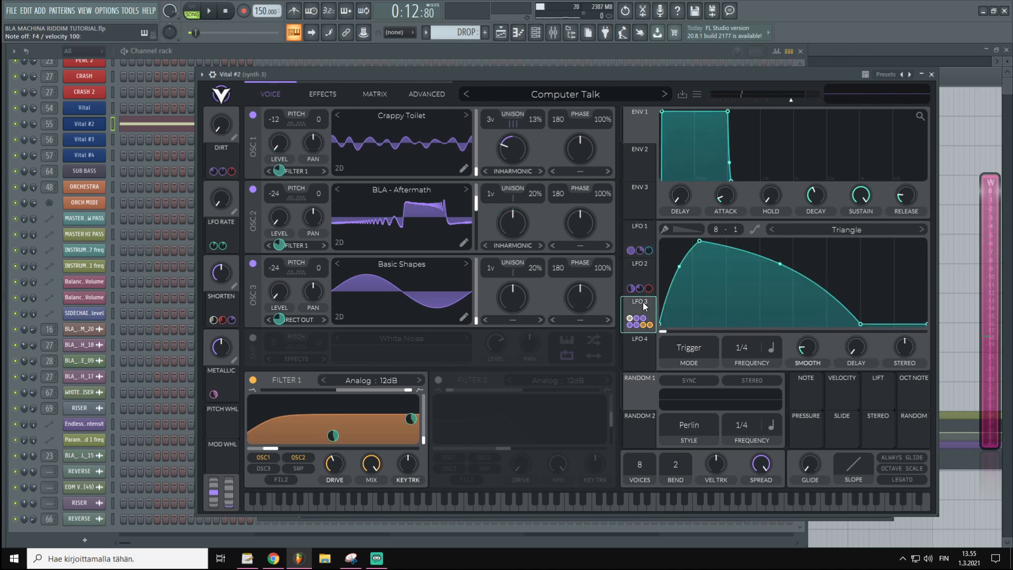
left_click(637, 225)
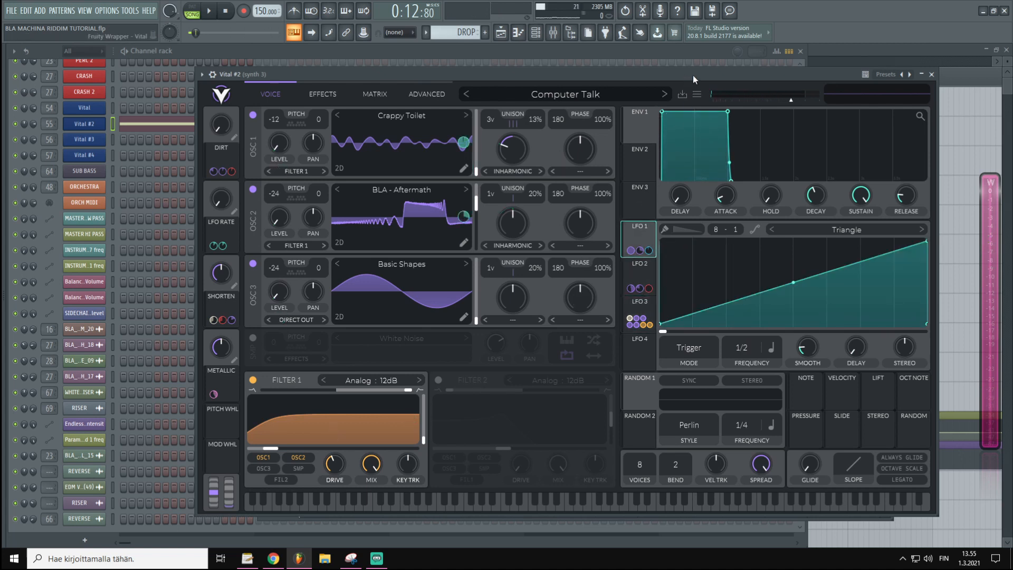
key("v")
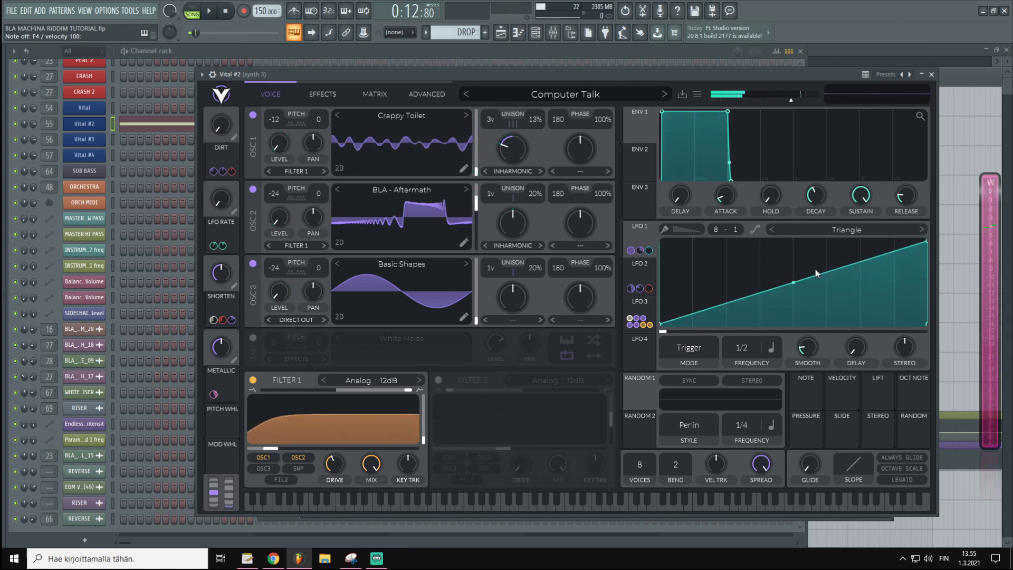
left_click(885, 56)
double_click(471, 274)
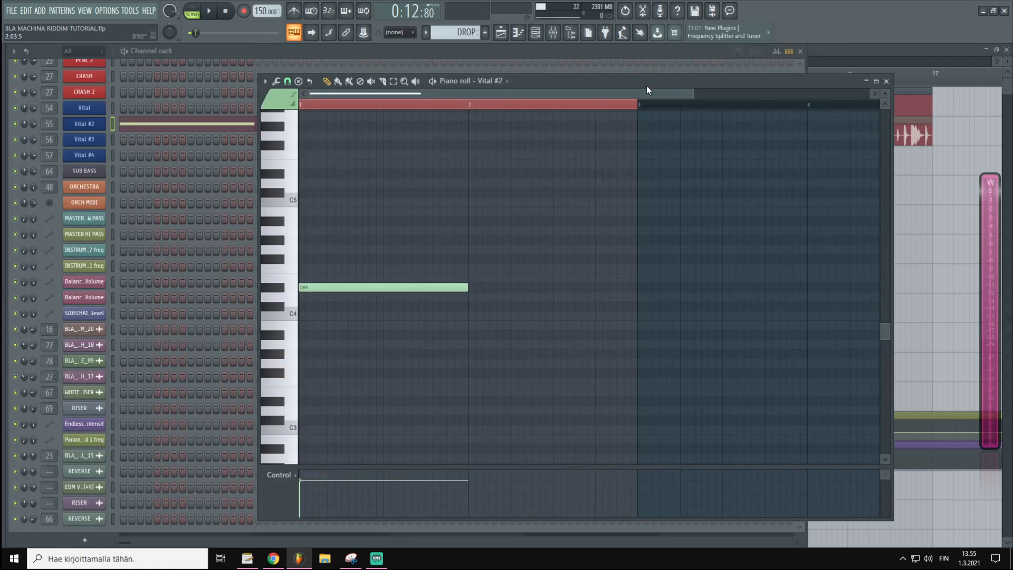
- Shorten Vital #2's D#4 note in the DROP pattern to one beat and audition it in pattern mode
left_click(627, 52)
left_click(273, 125)
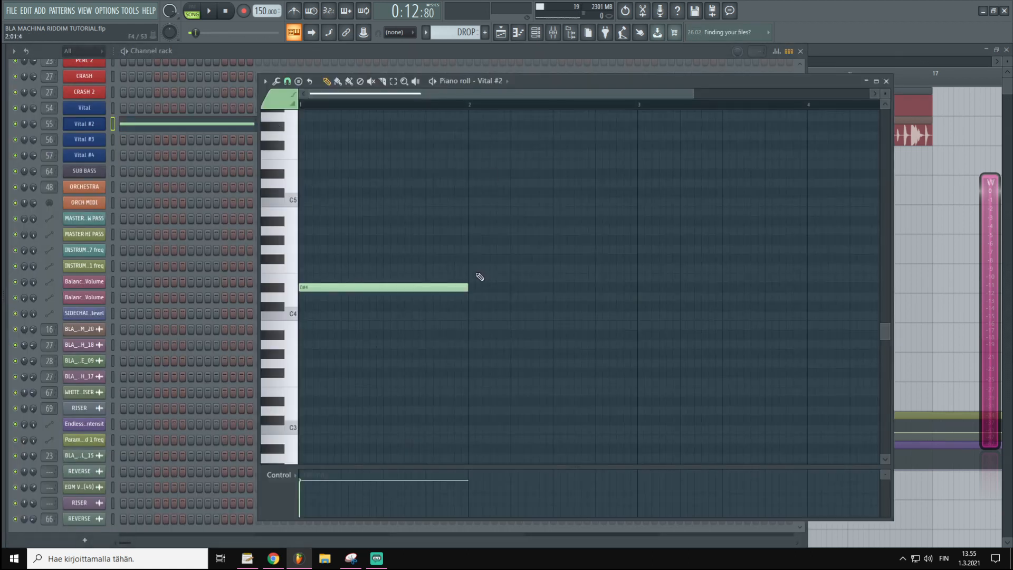
left_click_drag(469, 287, 342, 326)
scroll(385, 100, "up", 2)
key("space")
key("space")
key("l")
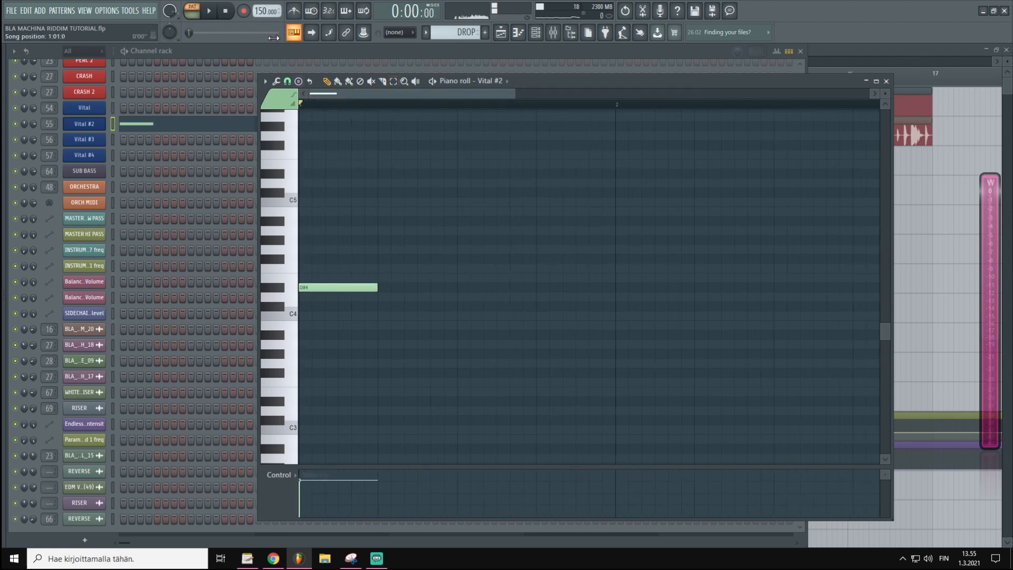
key("space")
key("space")
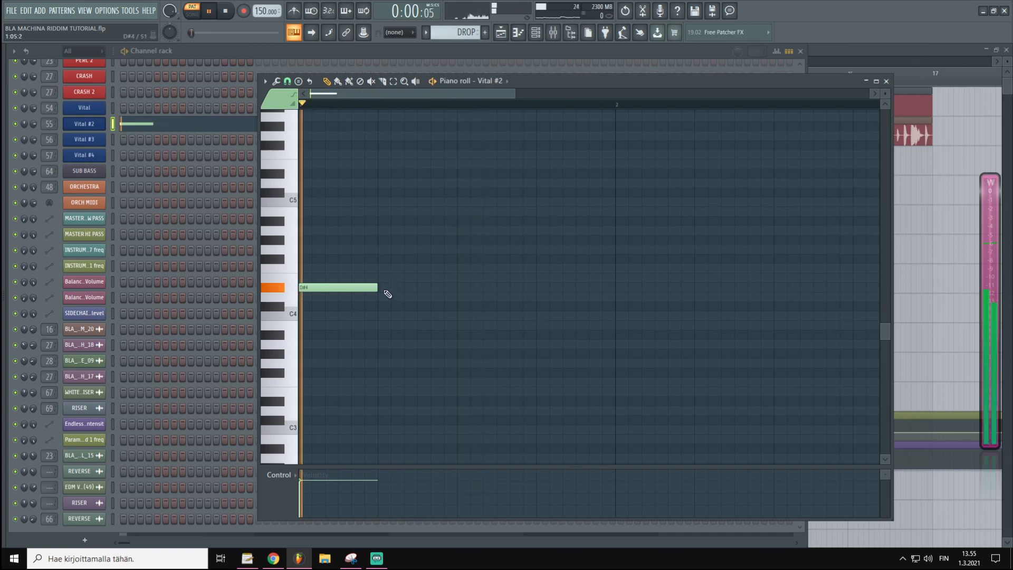
- Trim Vital #2's D#4 note slightly so it ends just before beat 2, and play it back
left_click(417, 258)
right_click(416, 258)
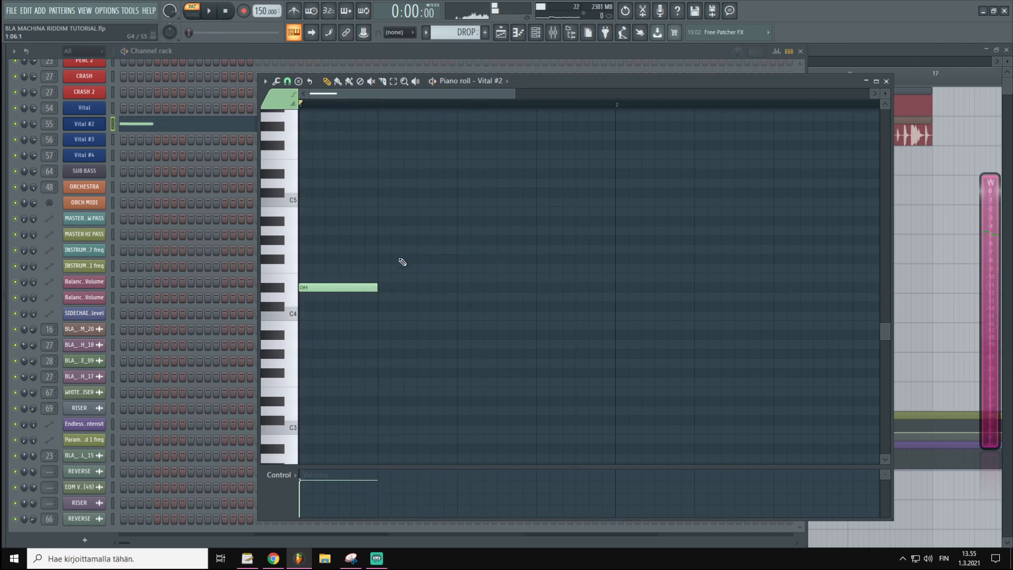
left_click_drag(375, 289, 365, 289)
key("space")
key("space")
left_click(446, 249)
right_click(448, 249)
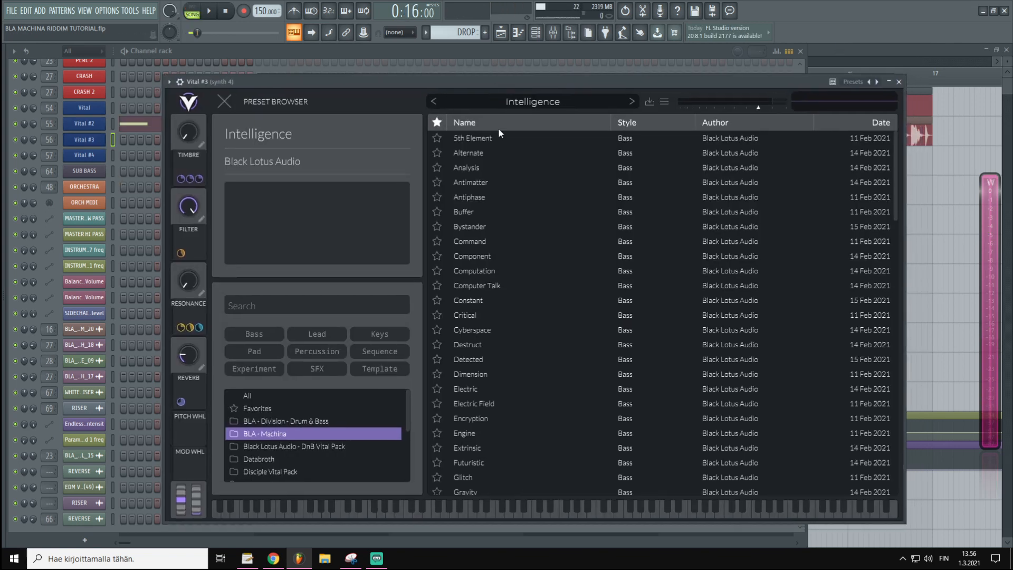
- Browse the BLA - Machina bass presets in Vital #3 and audition Electric Field
scroll(531, 301, "down", 3)
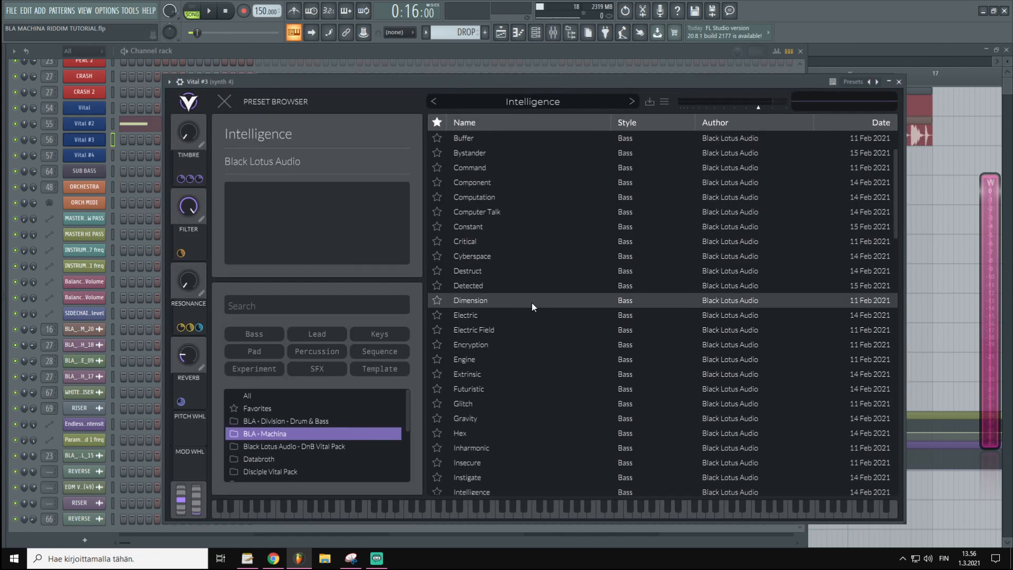
scroll(505, 375, "down", 5)
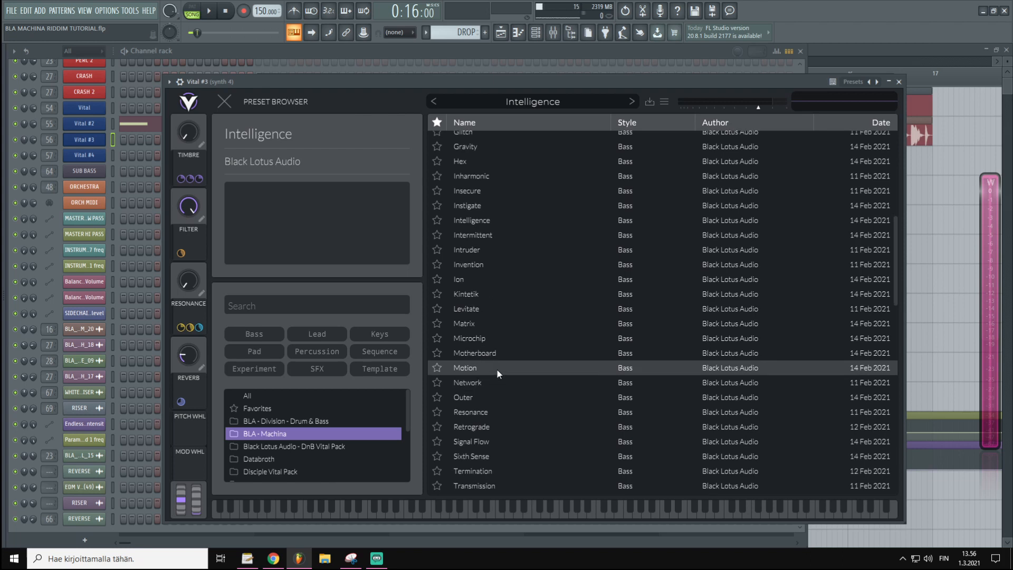
scroll(496, 368, "up", 5)
left_click(475, 230)
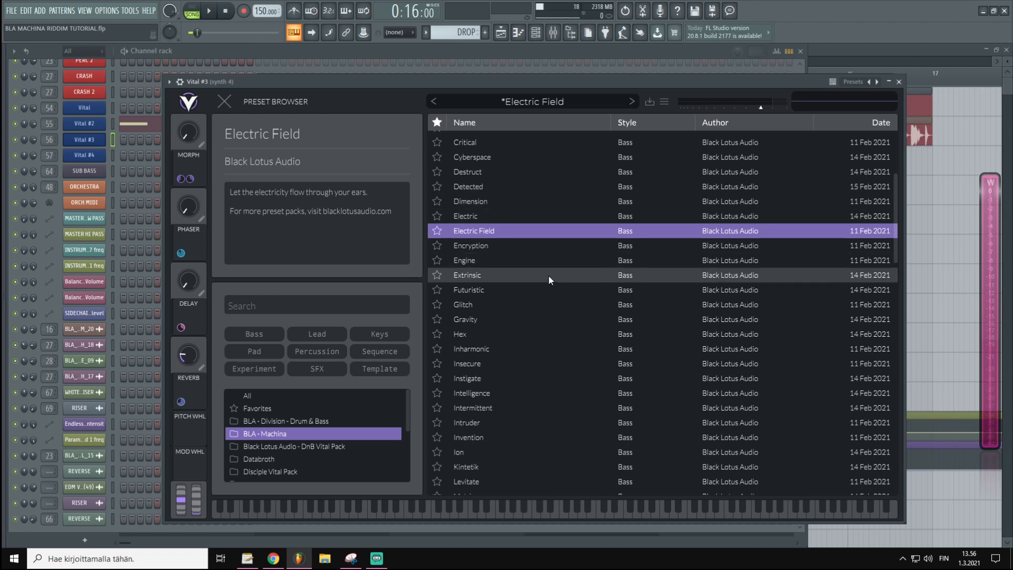
key("v")
scroll(491, 285, "up", 1)
scroll(492, 298, "down", 1)
scroll(491, 311, "down", 1)
- Audition the Insecure and Kintetik presets in Vital #3
left_click(490, 315)
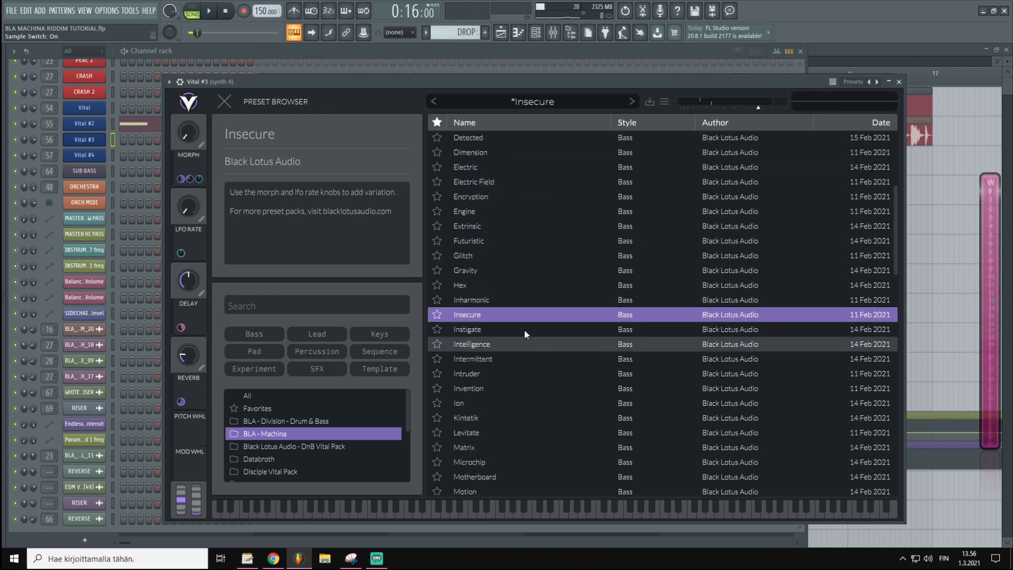
key("v")
scroll(533, 282, "down", 3)
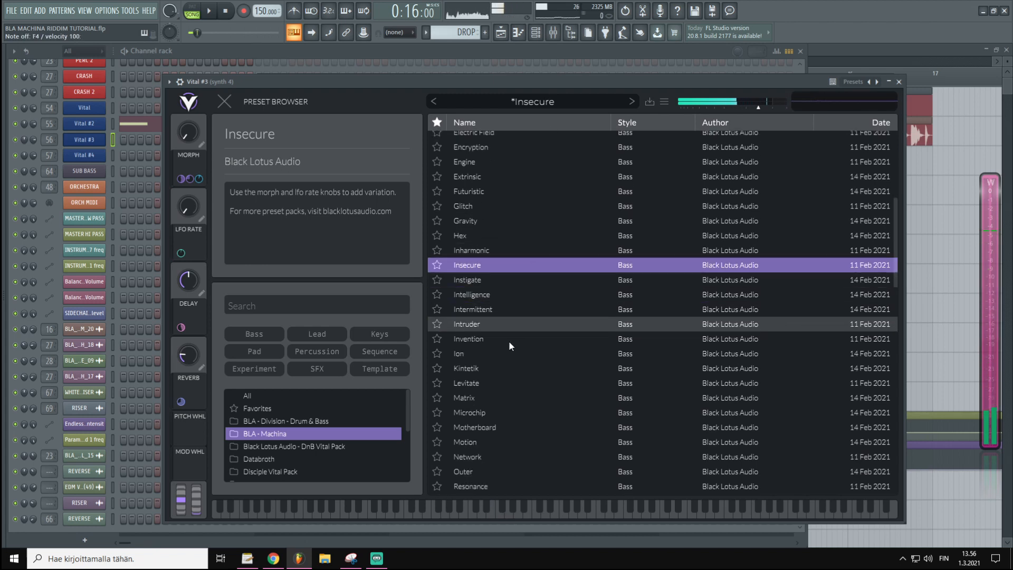
left_click(483, 369)
key("v")
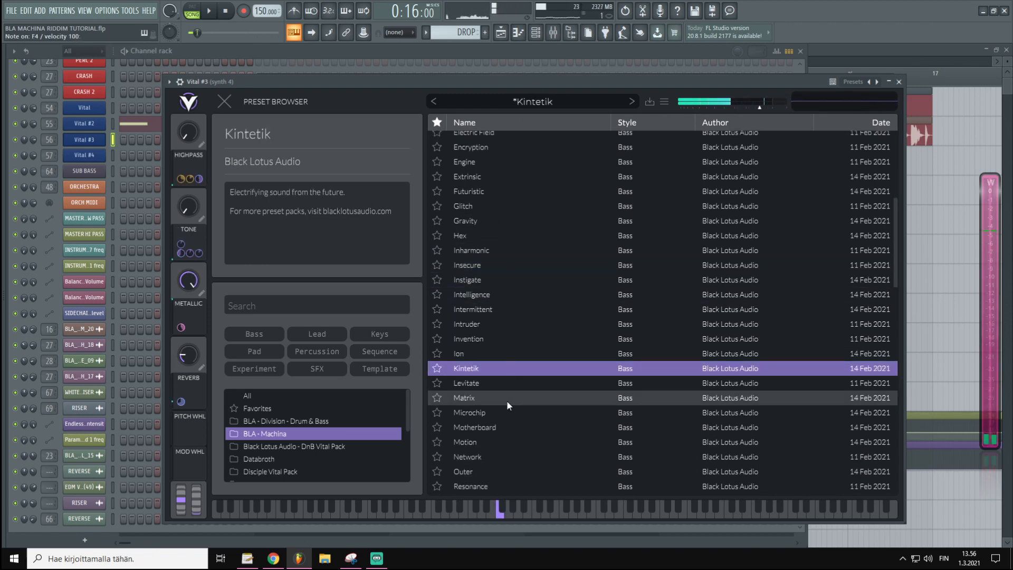
- Load the Motion preset in Vital #3 and audition it
left_click(480, 441)
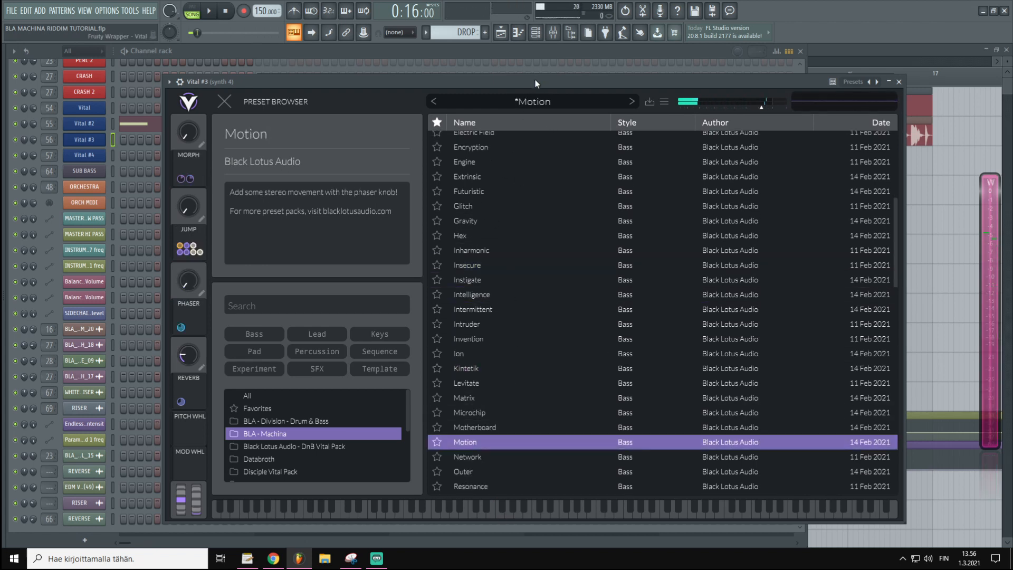
key("v")
scroll(521, 271, "down", 8)
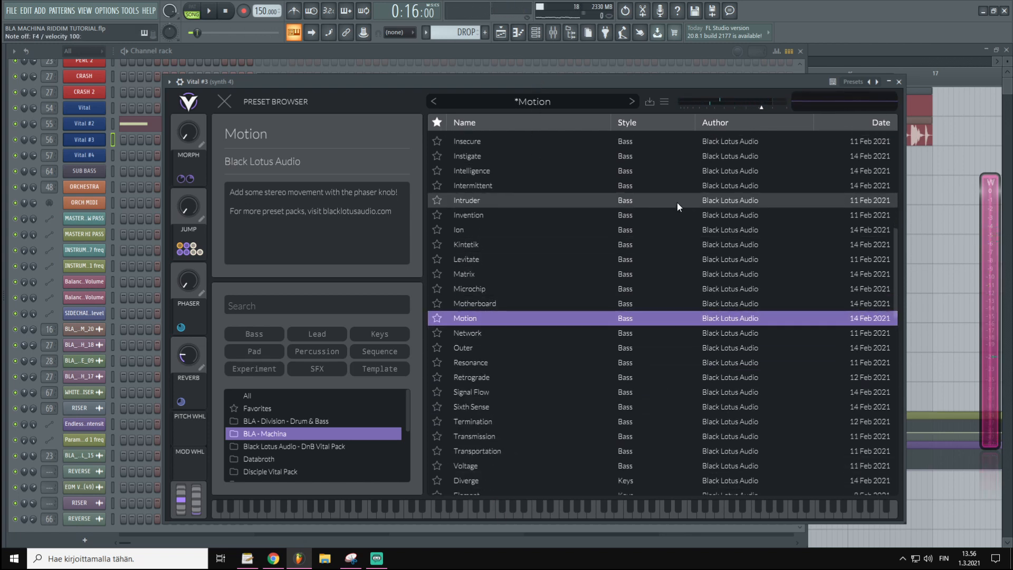
- Open Vital #3's piano roll in the DROP pattern and place a D#4 note on beat 2
left_click(666, 55)
key("space")
key("space")
right_click(84, 139)
left_click(121, 137)
left_click(395, 279)
left_click_drag(395, 281, 383, 290)
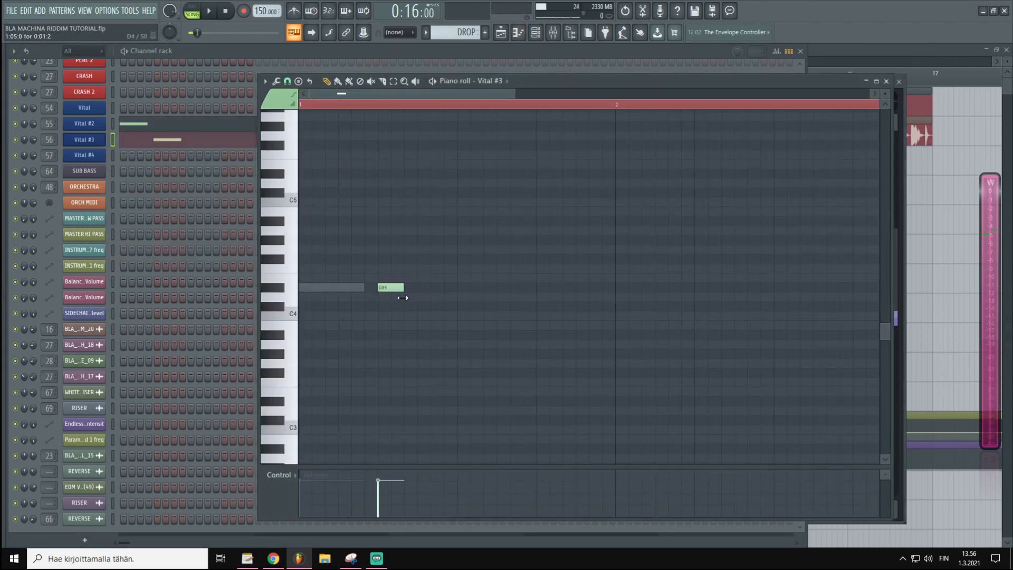
- Add a second, shorter D#4 note for Vital #3 ending at beat 3, and play back the drop
key("space")
key("space")
left_click(442, 288)
key("space")
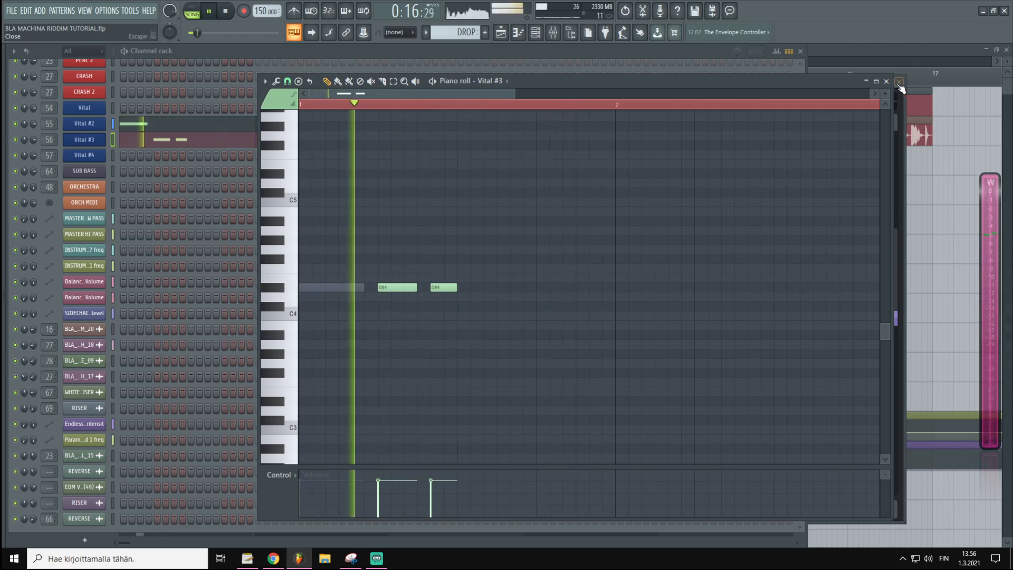
key("space")
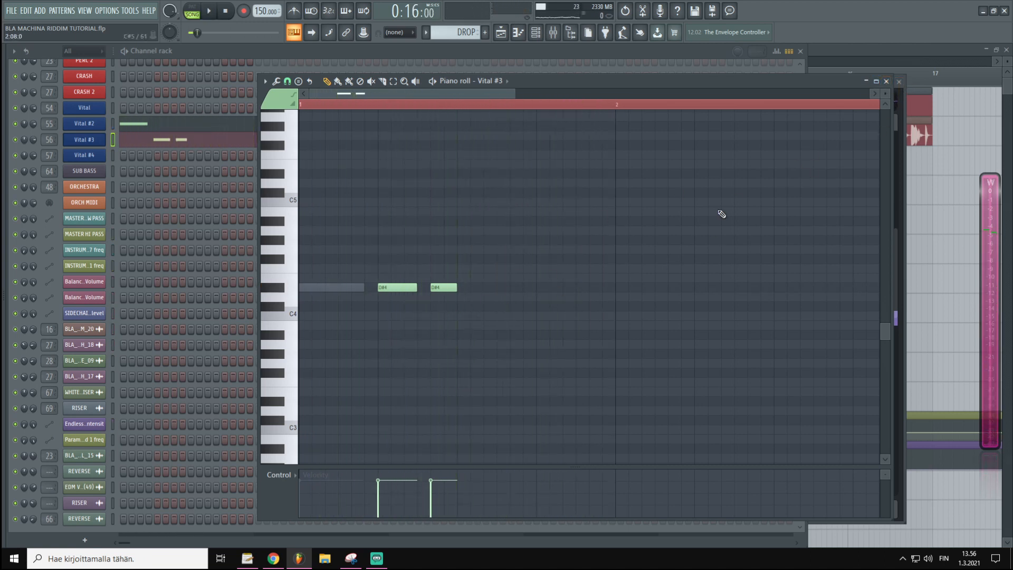
- Repeat the riff in the bar's second half: a D#4 on beat 3 for Vital #2 and two D#4 notes from beat 4 for Vital #3
double_click(336, 283)
left_click_drag(474, 279, 519, 297)
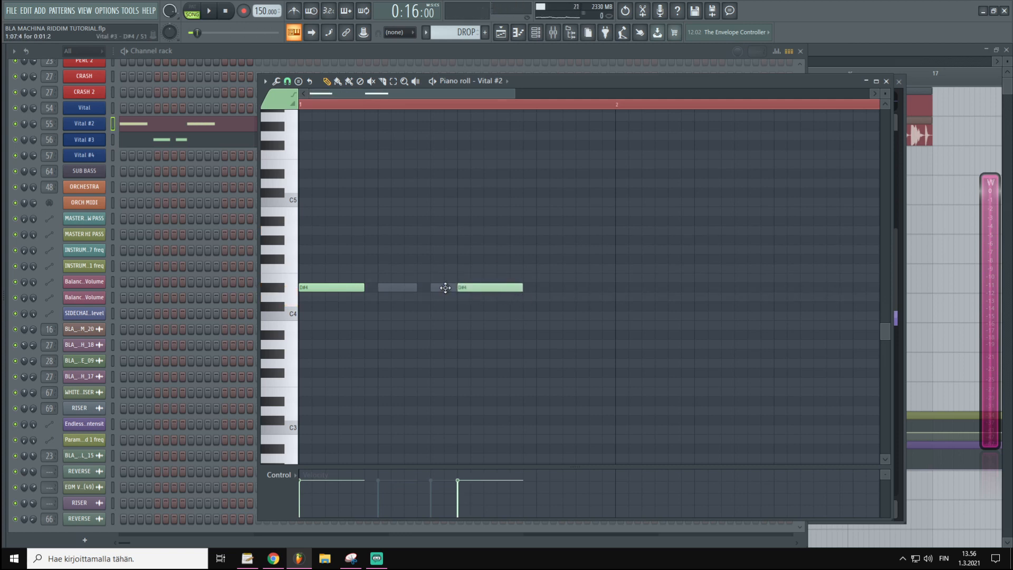
double_click(445, 288)
left_click(541, 288)
mouse_move(601, 290)
left_mouse_down()
mouse_move(574, 297)
mouse_move(590, 289)
left_mouse_up()
left_click(447, 289)
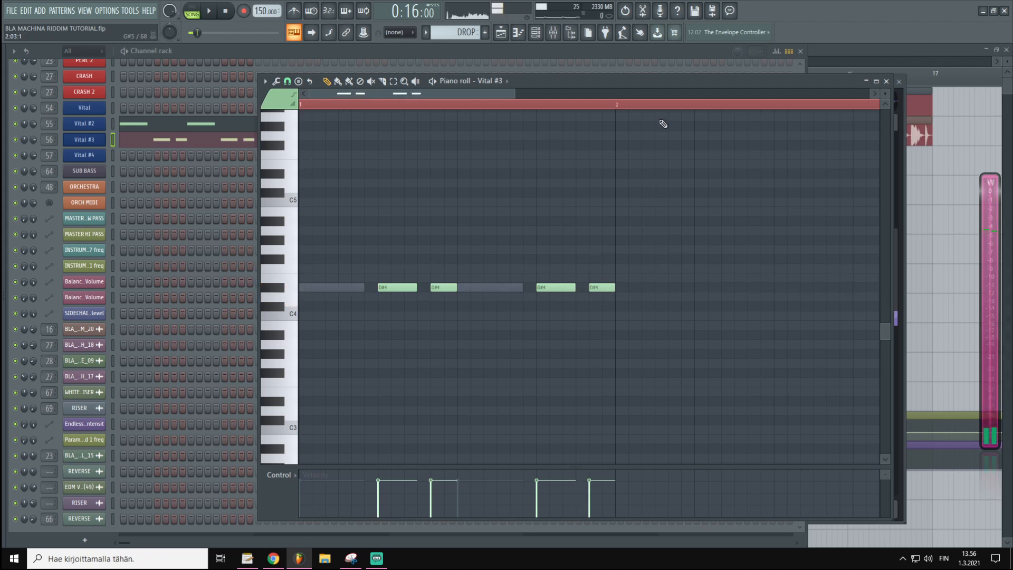
key("space")
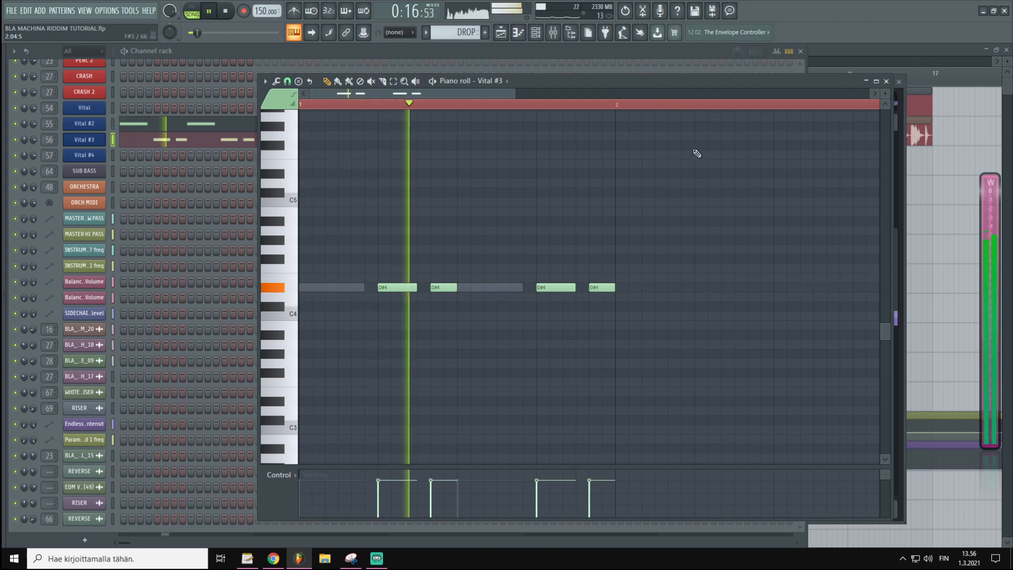
key("space")
- Select Vital #3's D#4 notes, shorten them all slightly, check by playback and close the piano roll
left_click_drag(642, 244, 411, 294, "ctrl")
key("space")
left_click(439, 192)
key("space")
key("ctrl+z")
left_click(887, 81)
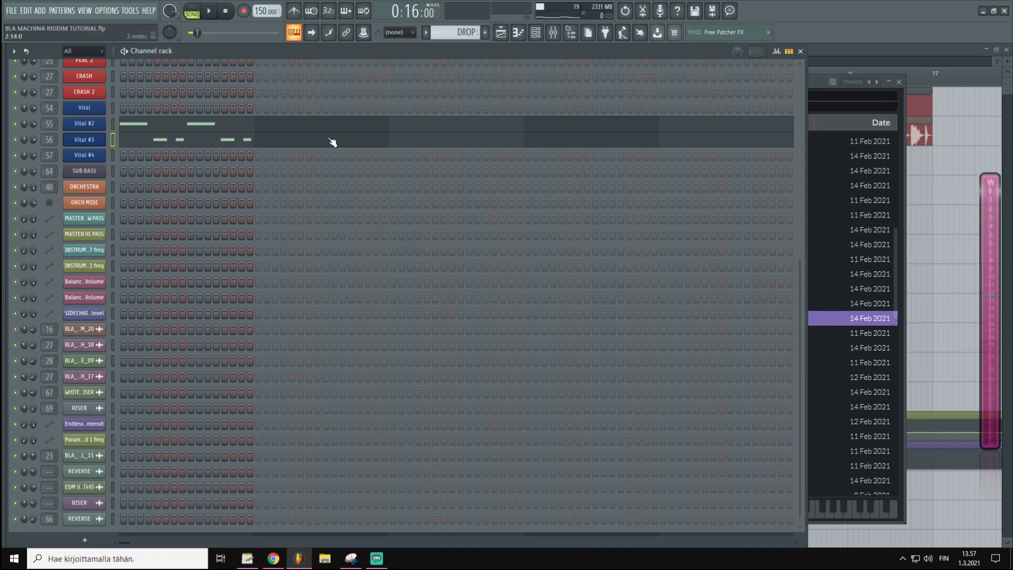
- Return to the playlist and trim the DROP clip on Track 7 to one bar, ending at bar 12
left_click(171, 127)
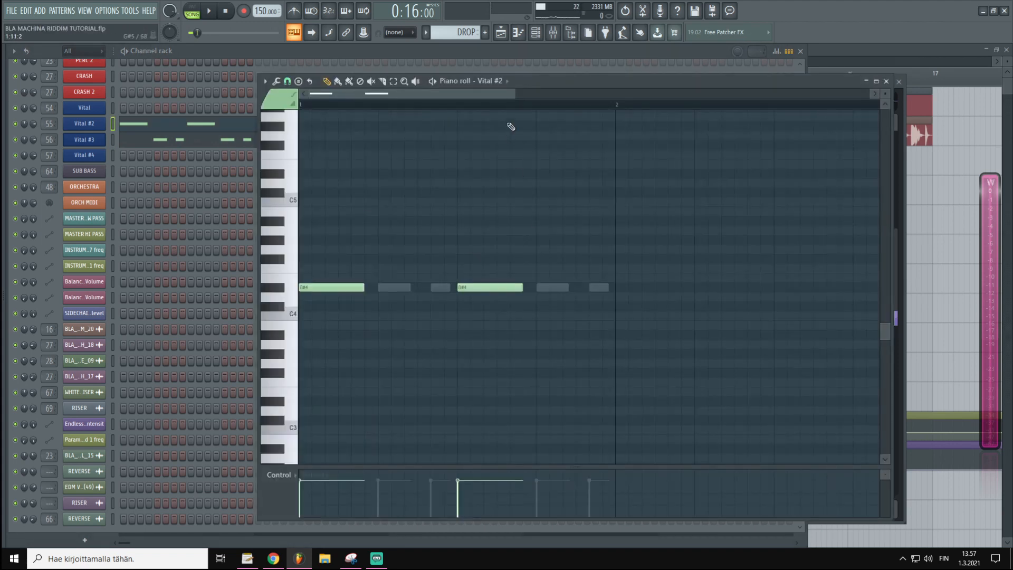
left_click(894, 46)
left_click(599, 284)
right_click(598, 283)
left_click_drag(590, 283, 516, 295)
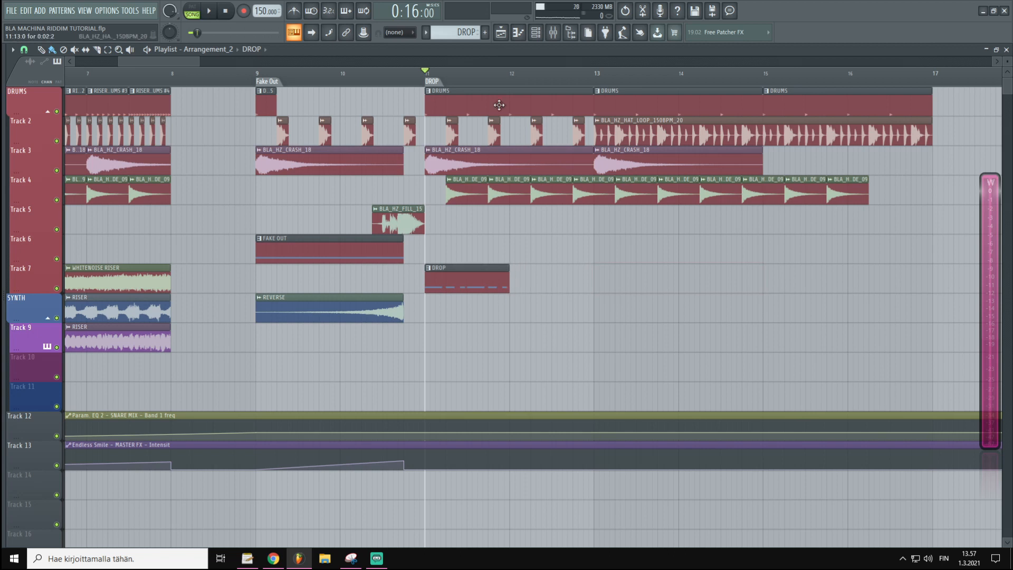
- Select the one-bar DROP clip on Track 7 and duplicate it three times to fill up to bar 15
scroll(551, 273, "up", 2, "ctrl")
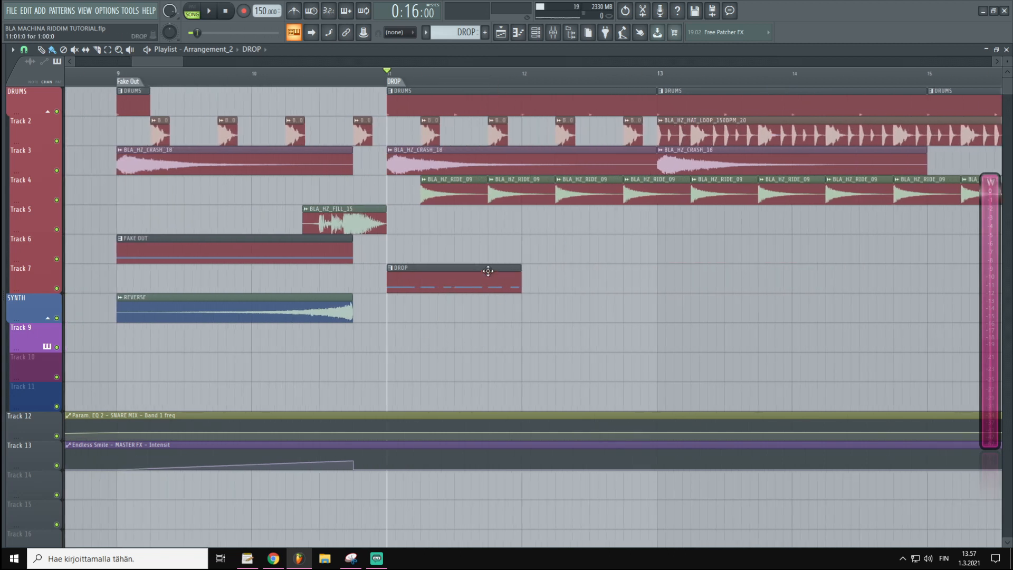
left_click_drag(551, 235, 477, 296)
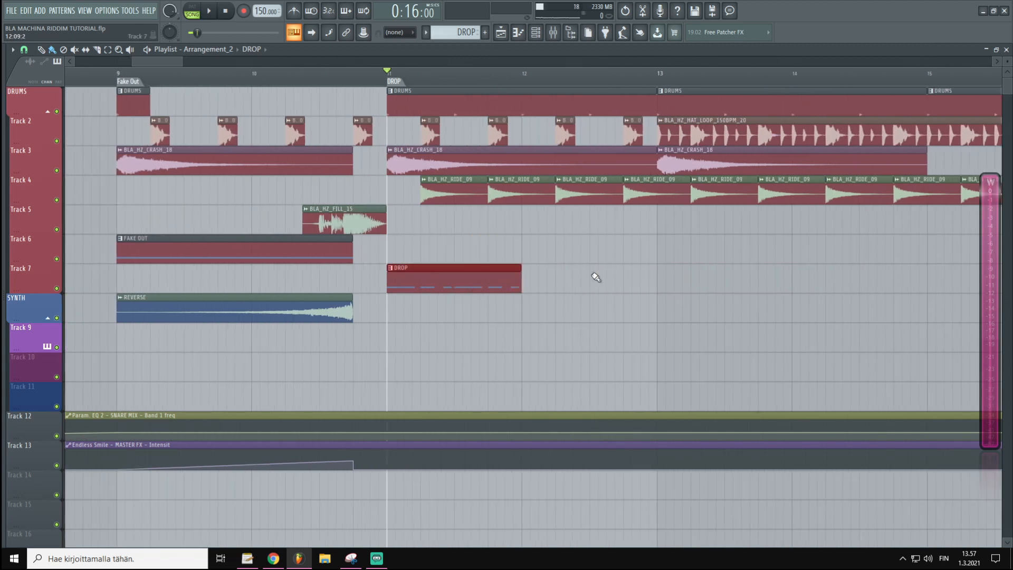
scroll(537, 75, "down", 2)
key("ctrl+b")
key("ctrl+b")
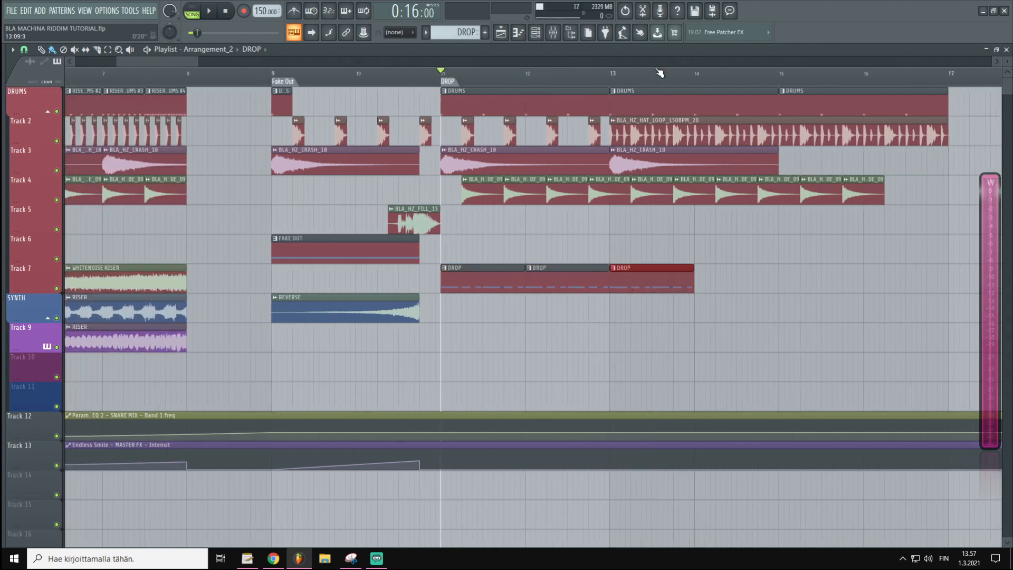
scroll(660, 75, "down", 1)
key("ctrl+b")
left_click(824, 311)
right_click(839, 312)
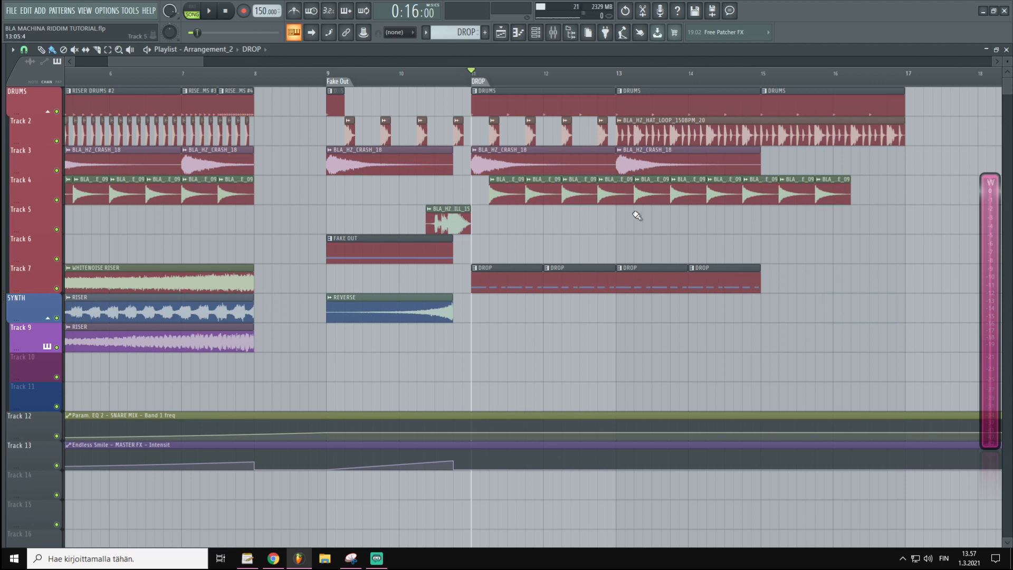
- Remove the BLA_HZ_HAT_LOOP_150BPM_20 clip at bar 13 on Track 2 and put it back
scroll(659, 237, "up", 2)
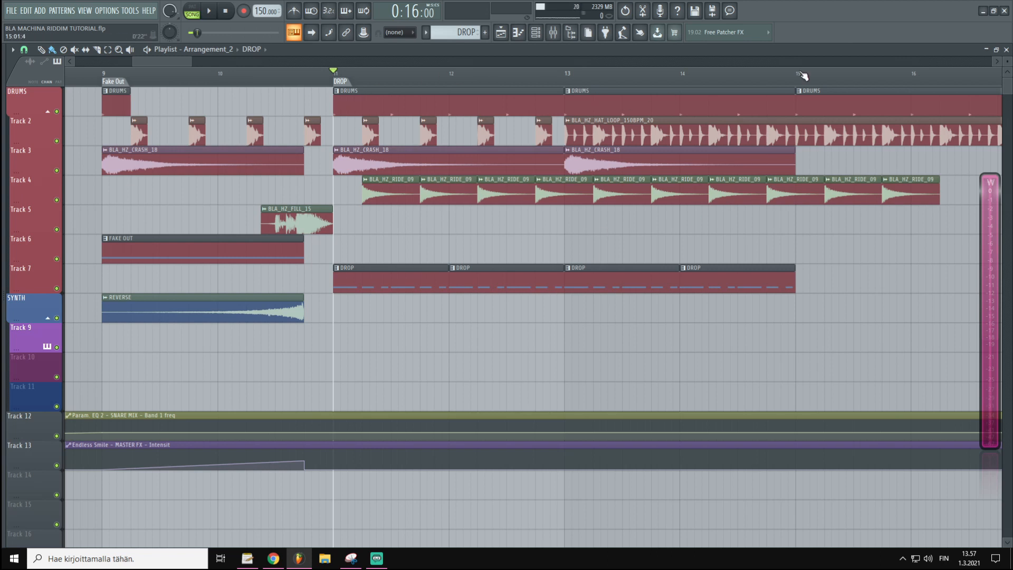
scroll(802, 79, "down", 2)
right_click(603, 137)
scroll(591, 87, "up", 1)
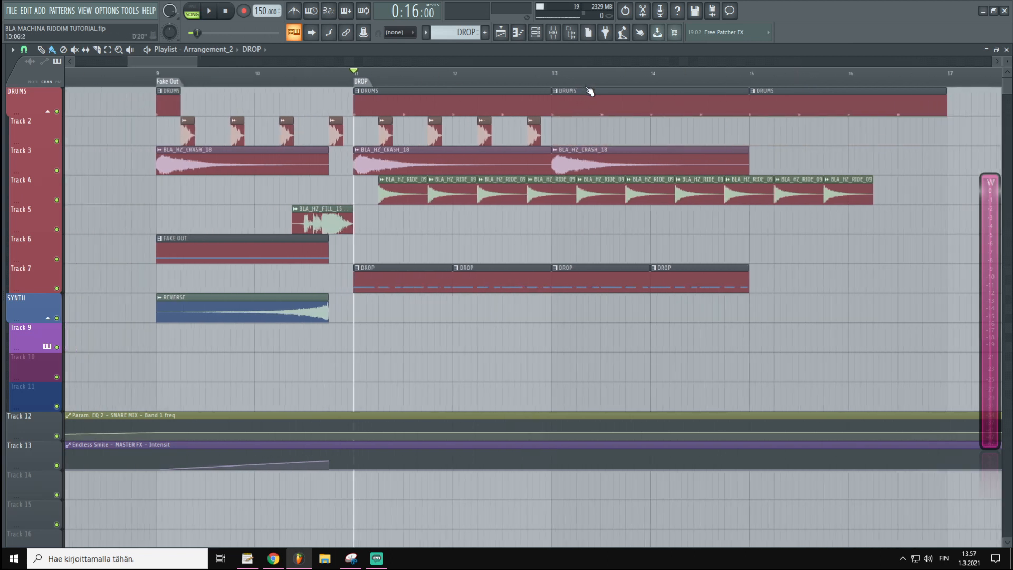
key("ctrl+z")
left_click_drag(600, 129, 579, 140)
- Try deleting Vital #2's second D#4 note on beat 3 of the DROP pattern, and undo the deletion
double_click(436, 276)
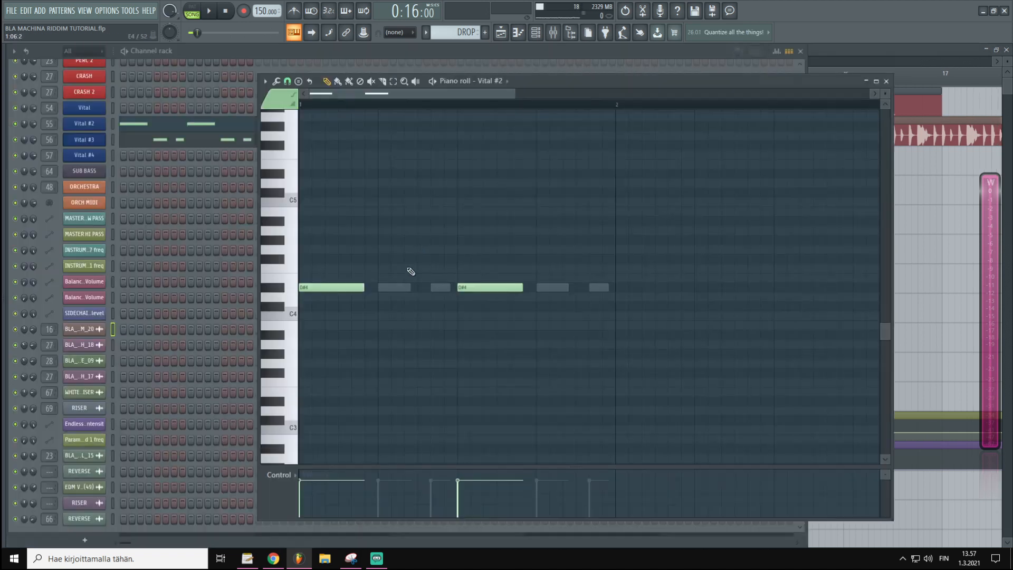
right_click(484, 287)
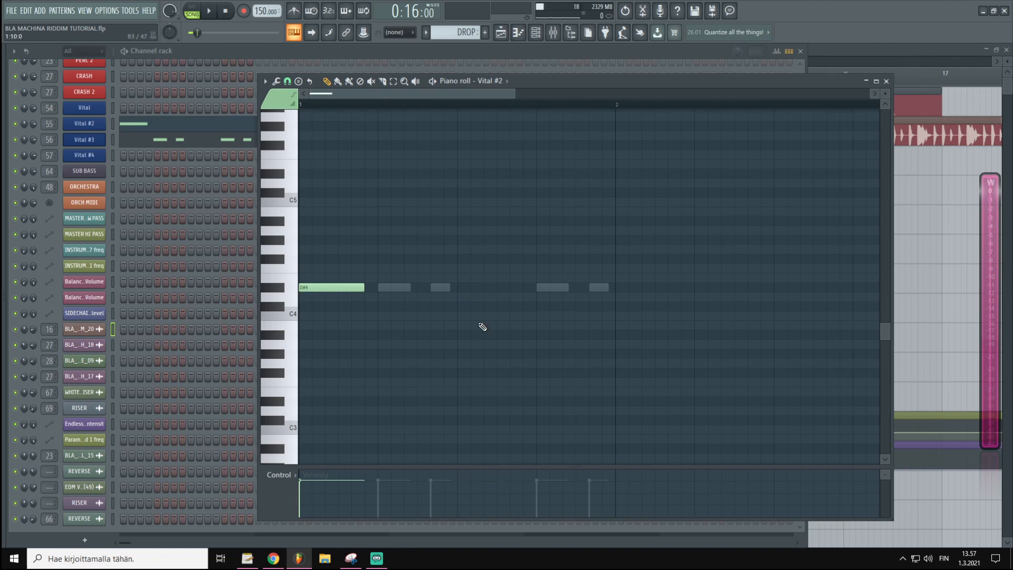
key("ctrl+z")
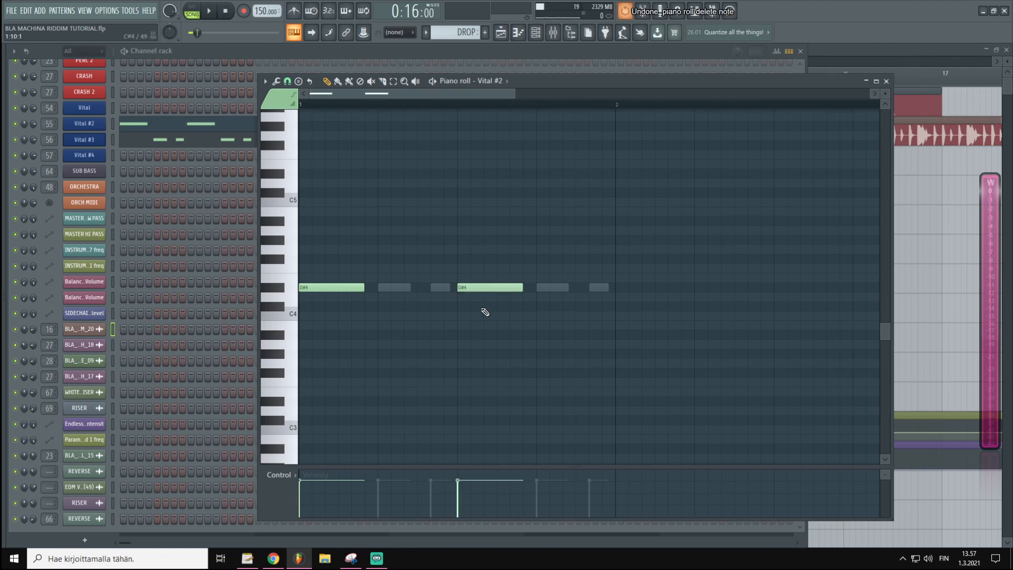
- Delete the second and fourth DROP clips on Track 7, extend the clip at bar 11 to two bars, and reopen its piano roll
left_click(846, 50)
right_click(494, 276)
right_click(678, 278)
left_click_drag(460, 288, 694, 278)
left_click_drag(447, 280, 543, 305)
double_click(473, 278)
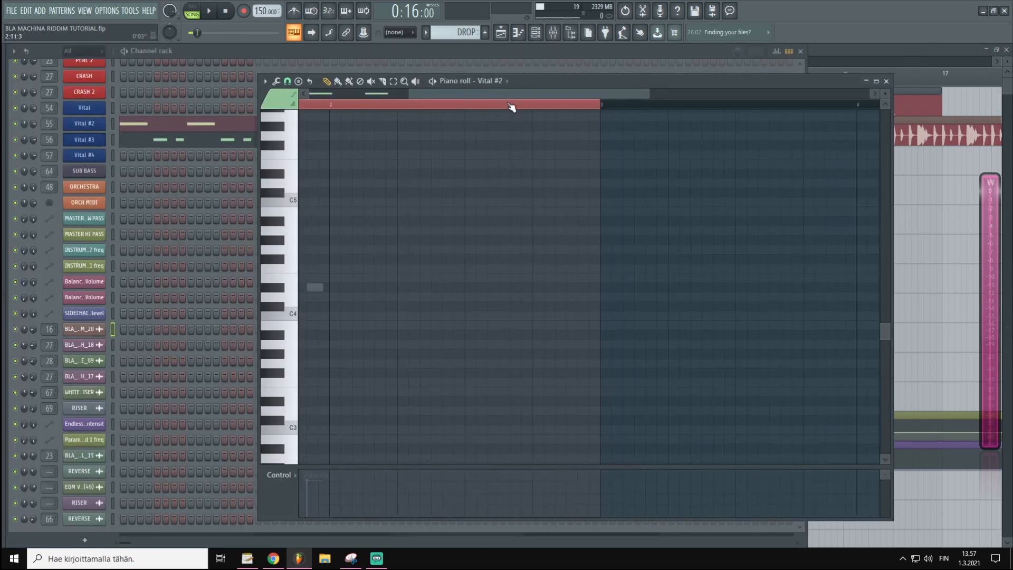
- Listen to Vital #2's Computer Talk preset in its plugin window and return to the two-bar DROP pattern's notes
scroll(511, 107, "down", 3)
scroll(342, 107, "up", 3)
left_click_drag(350, 95, 323, 96)
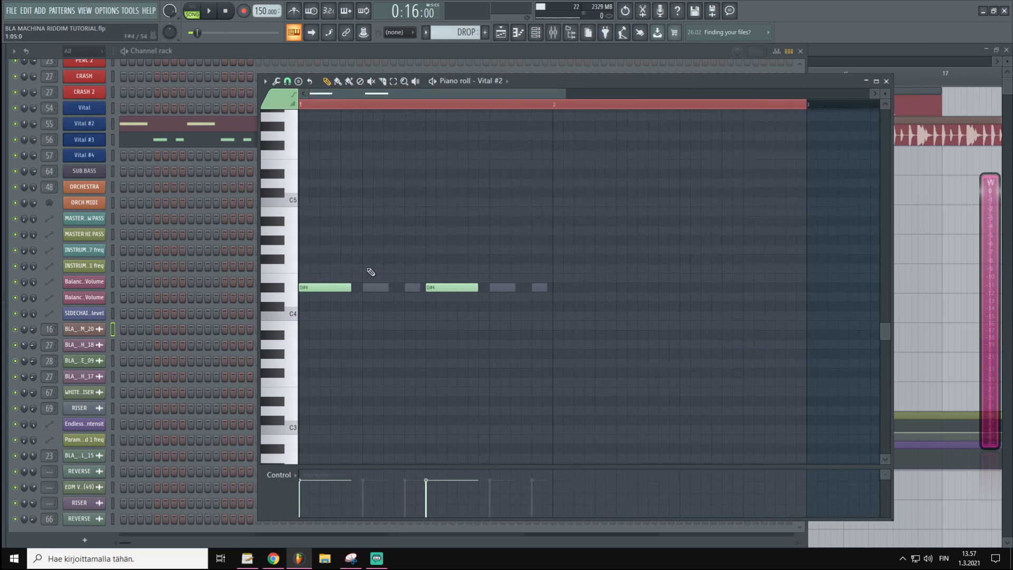
left_click(92, 125)
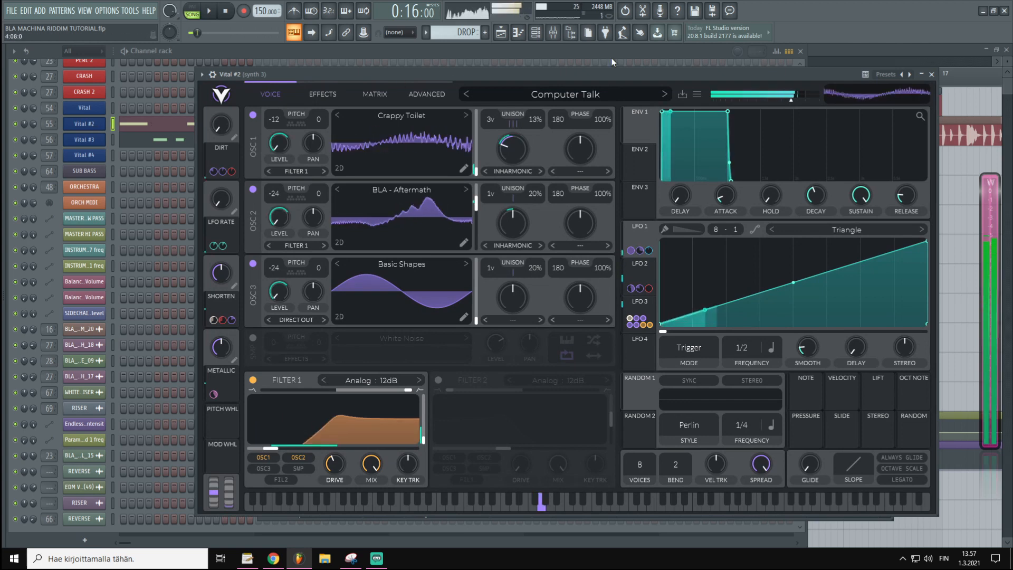
left_click(918, 75)
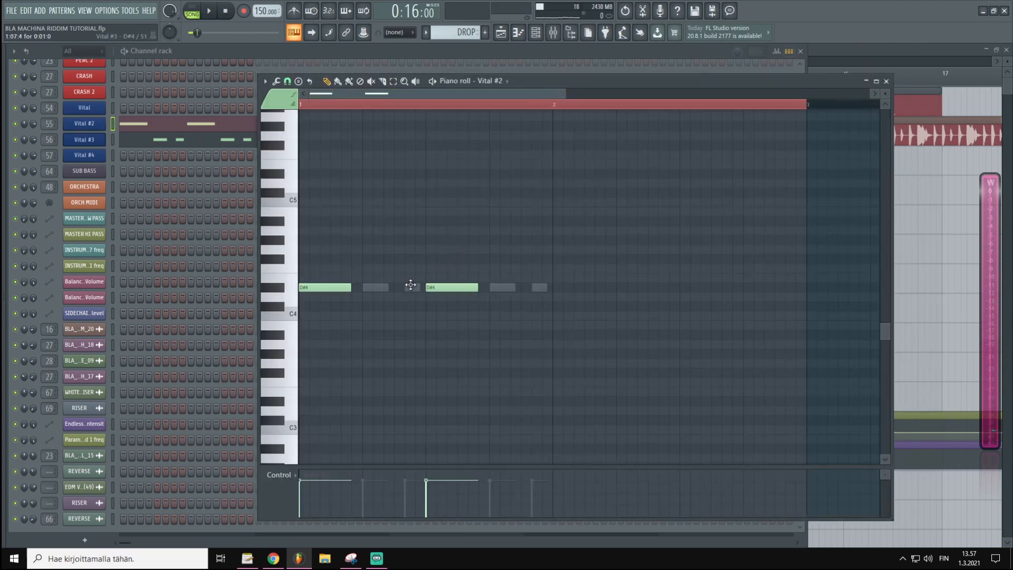
- Delete Vital #2's second D#4 note on beat 3 and repeat Vital #3's short D#4 notes in bar 2 of the DROP pattern
right_click(444, 287)
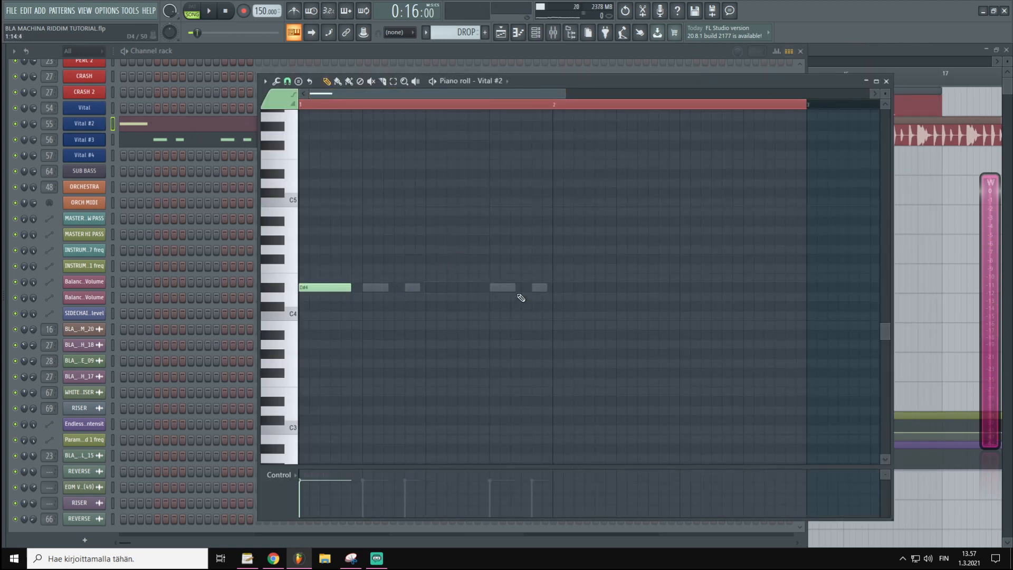
double_click(509, 289)
left_click_drag(649, 244, 624, 287)
left_click(452, 222)
right_click(461, 222)
- Add three D#4 notes for Vital #4 in the DROP pattern: bar 1 beat 3, bar 2 beat 1 and bar 2 beat 3
right_click(100, 156)
left_click(99, 157)
left_click(100, 157)
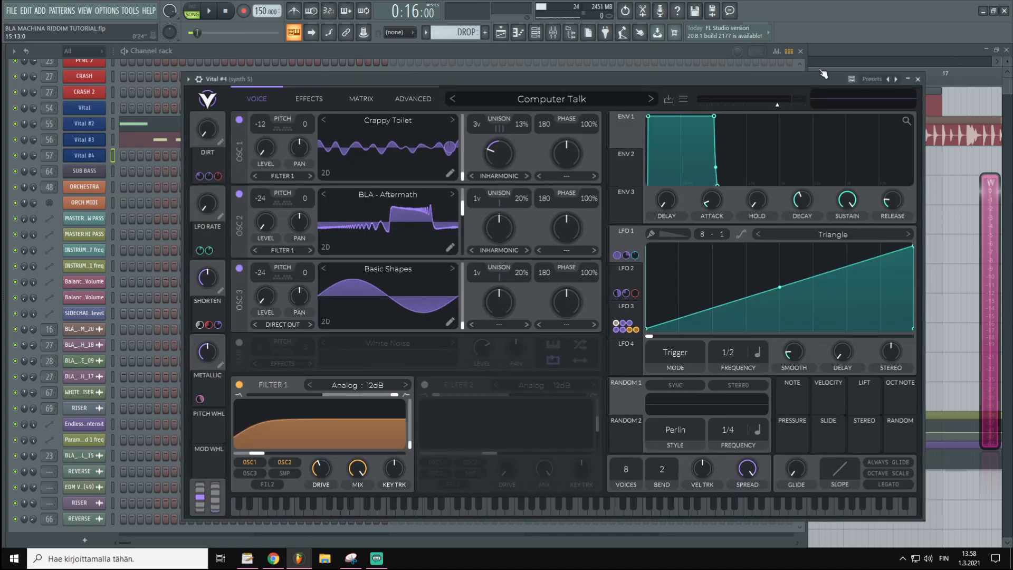
left_click(120, 154)
left_click(425, 288)
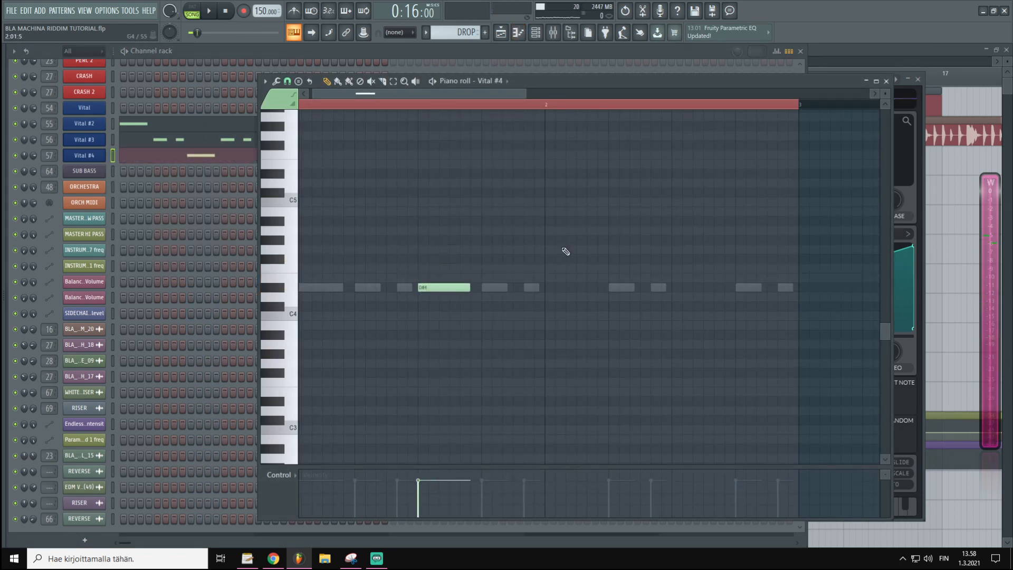
left_click(547, 287)
left_click(676, 287)
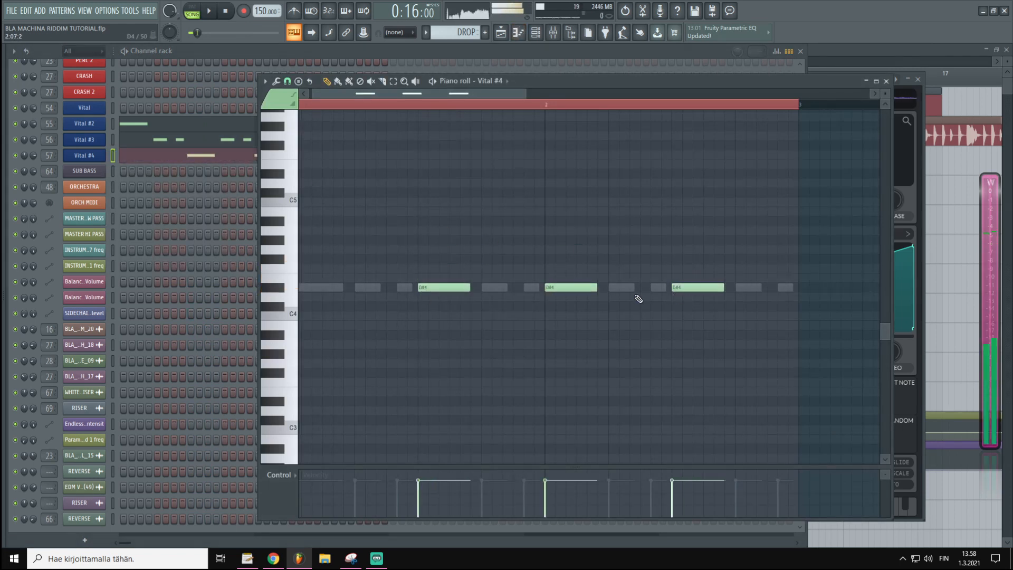
- Browse Vital #4's presets, limited to the BLA - Machina folder and sorted by style with the basses first
left_click(105, 156)
left_click(104, 157)
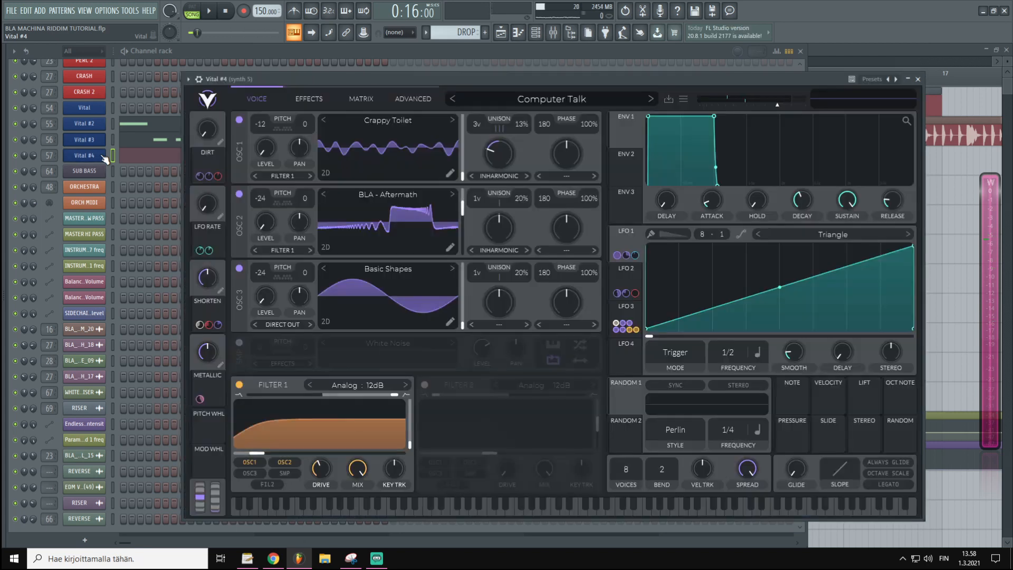
left_click(527, 99)
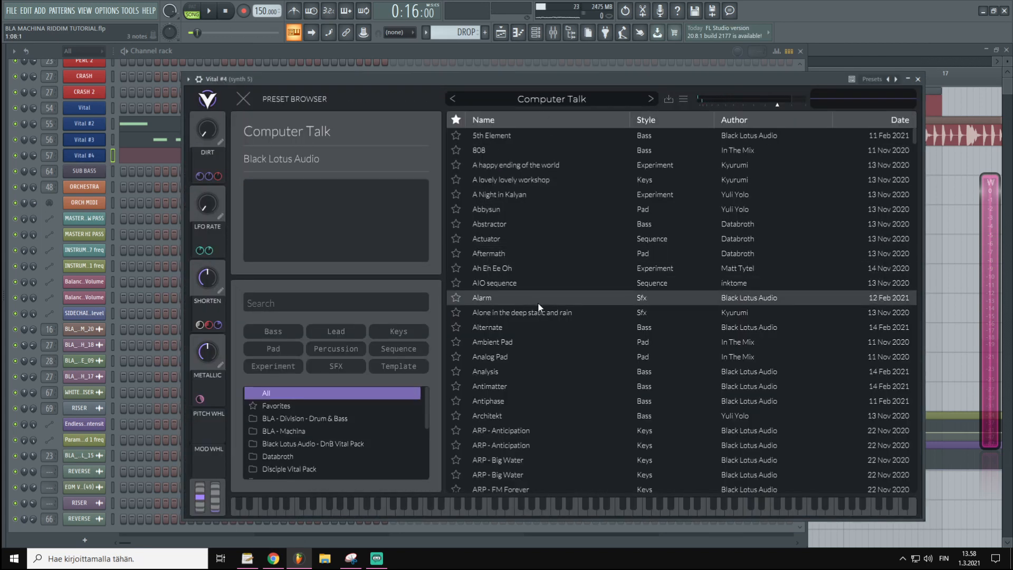
scroll(549, 316, "down", 5)
left_click(296, 430)
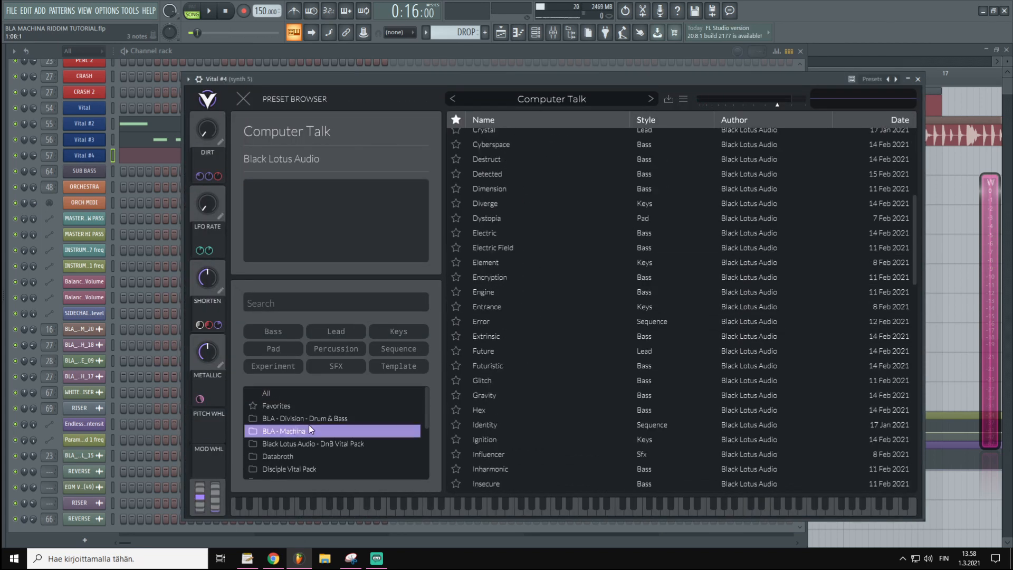
scroll(533, 290, "up", 5)
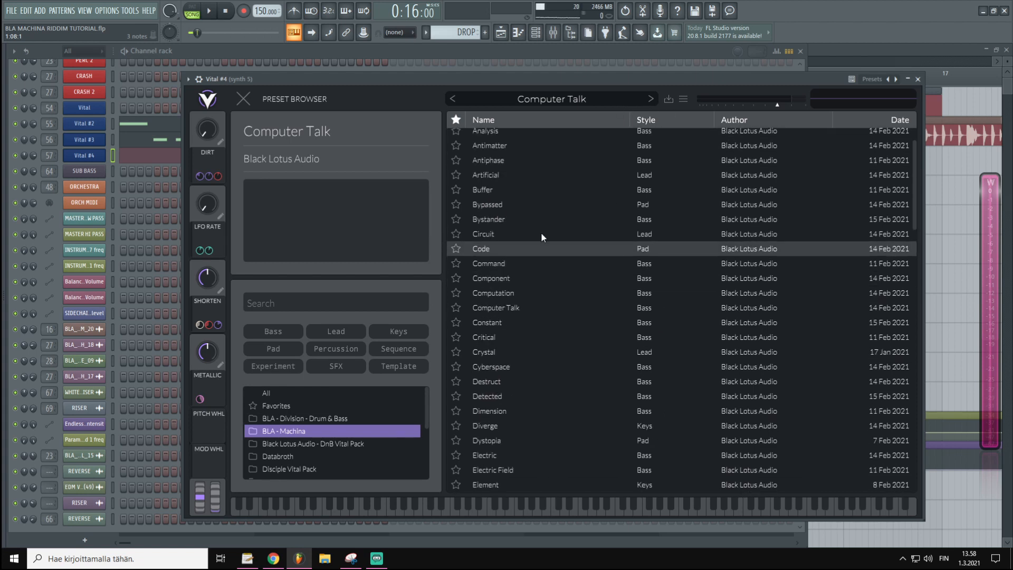
left_click(660, 119)
scroll(597, 292, "up", 2)
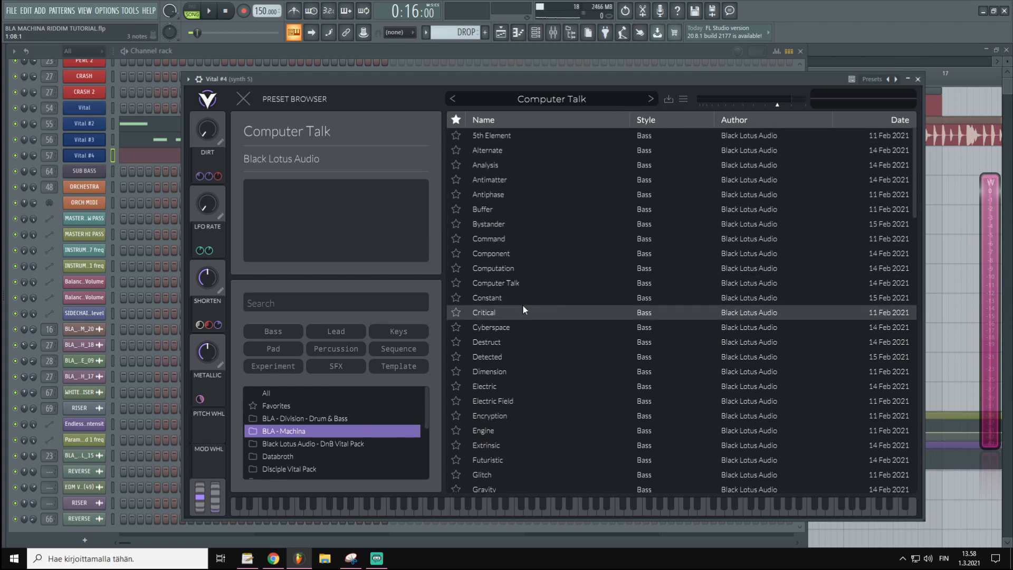
- Audition the Constant, Gravity, Instigate and Intelligence bass presets on Vital #4 with single test notes
left_click(596, 77)
key("c")
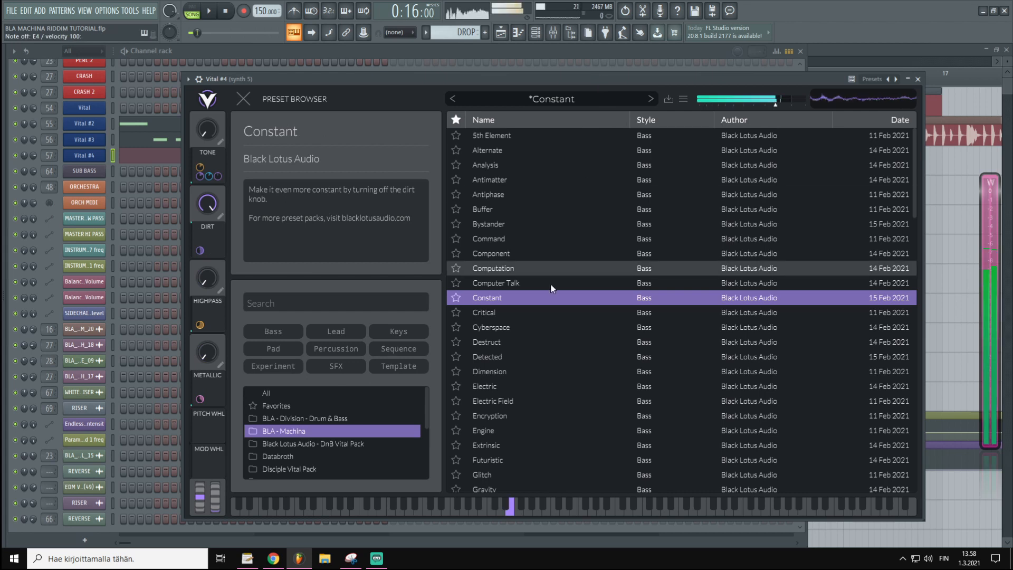
scroll(515, 369, "down", 4)
left_click(511, 344)
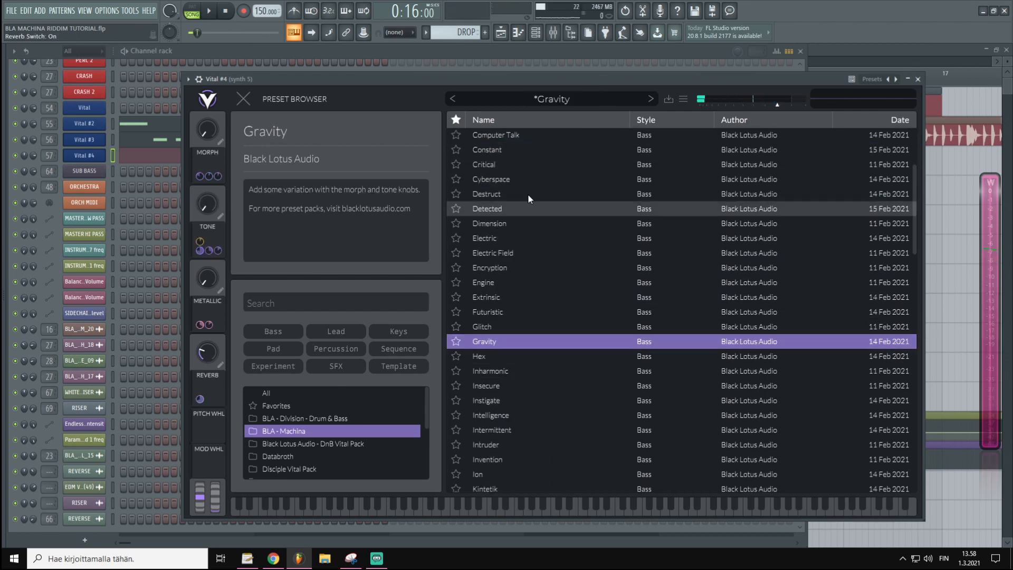
key("c")
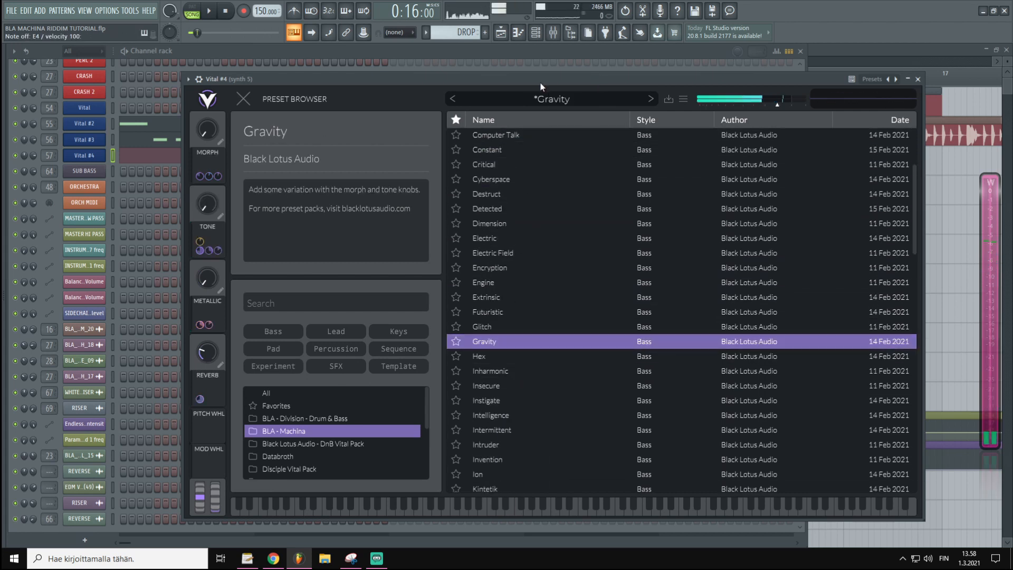
left_click(495, 402)
key("c")
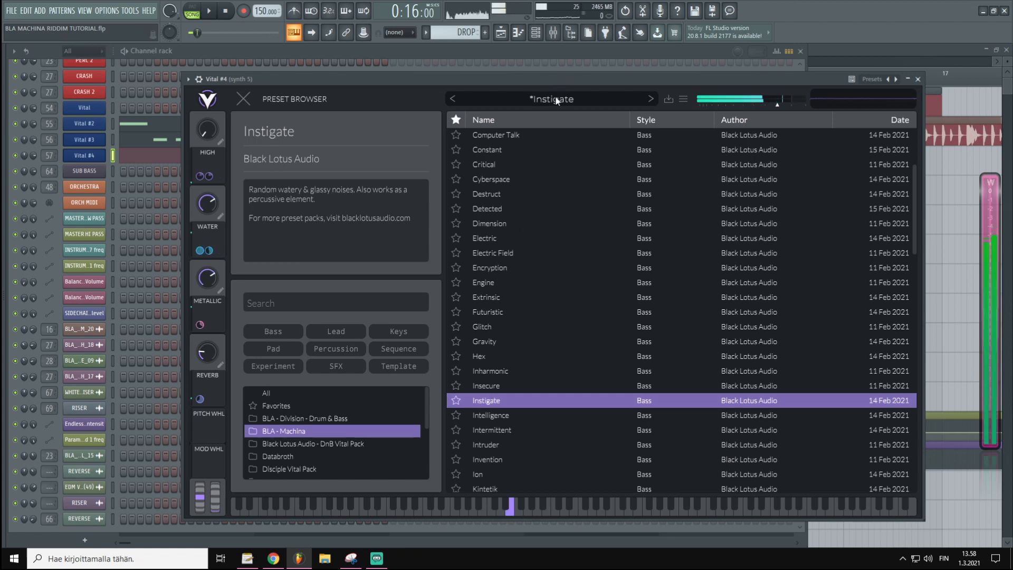
left_click(507, 417)
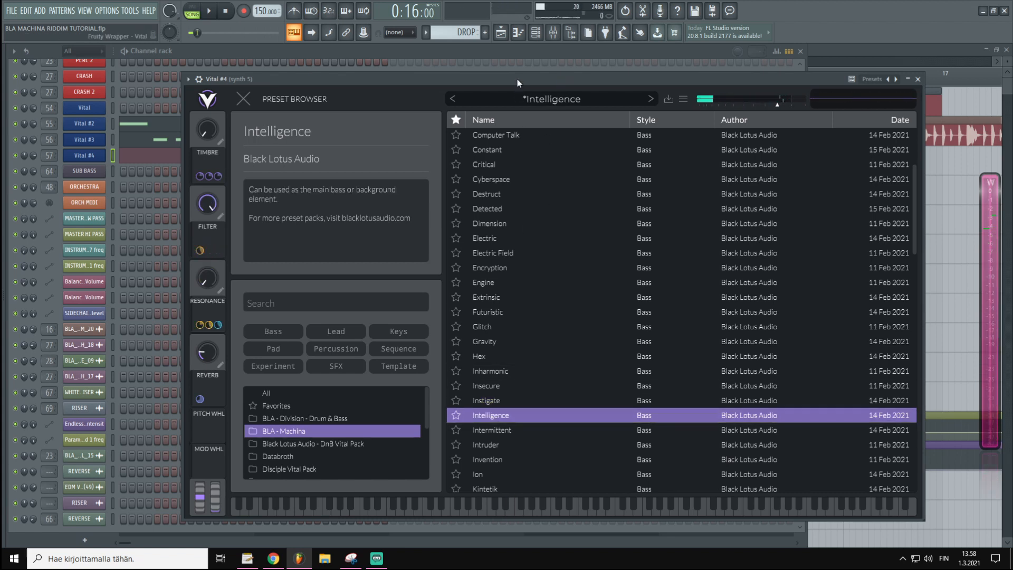
key("c")
- Compare the Instigate and Intelligence presets on Vital #4 while the drop plays
left_click(477, 401)
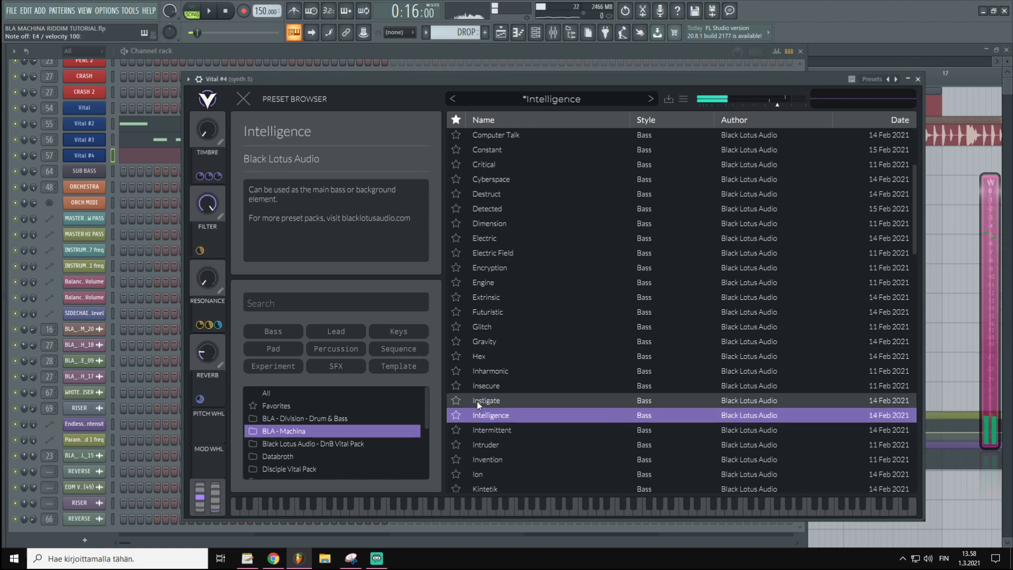
left_click_drag(522, 77, 615, 87)
key("space")
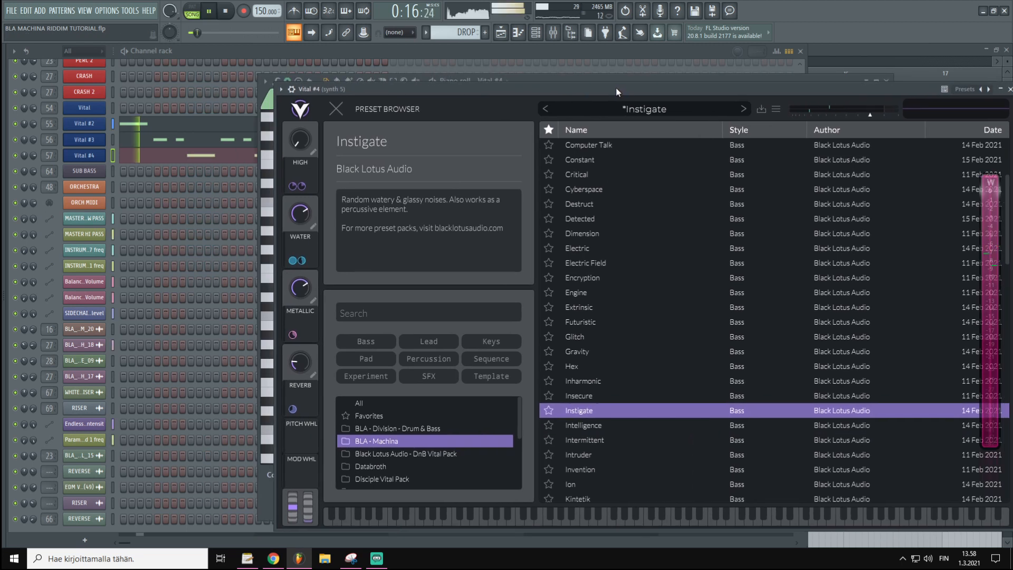
left_click(581, 425)
left_click_drag(583, 90, 473, 81)
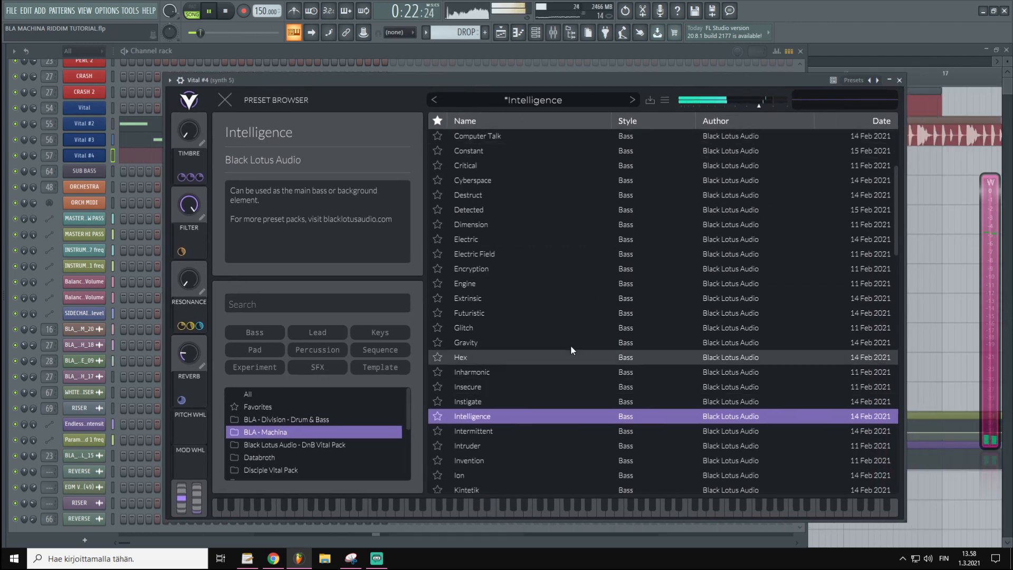
- Audition Intelligence once more on its own, and test Intermittent and Intruder on Vital #4 with the drop playing
key("space")
key("c")
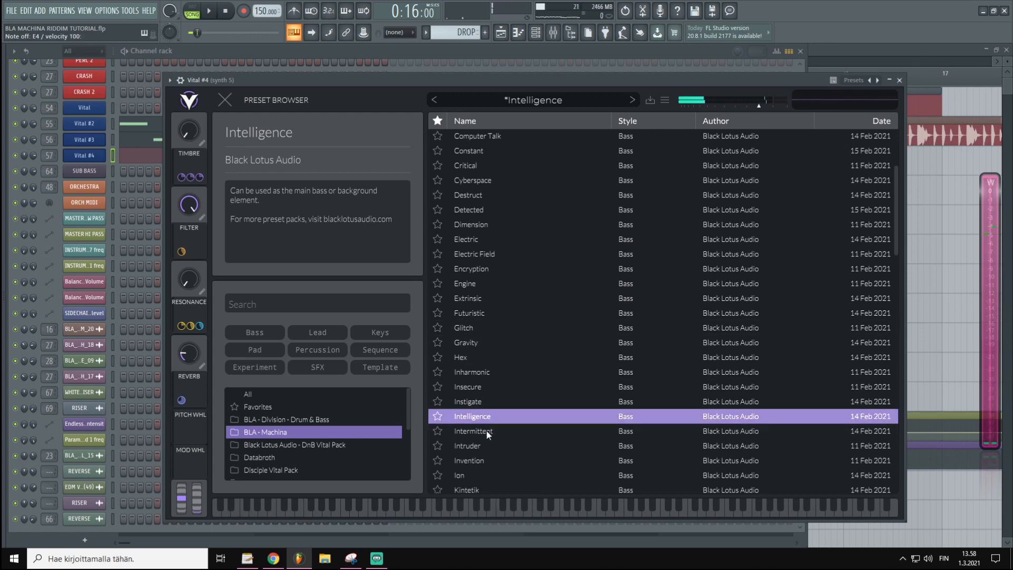
left_click(519, 431)
key("space")
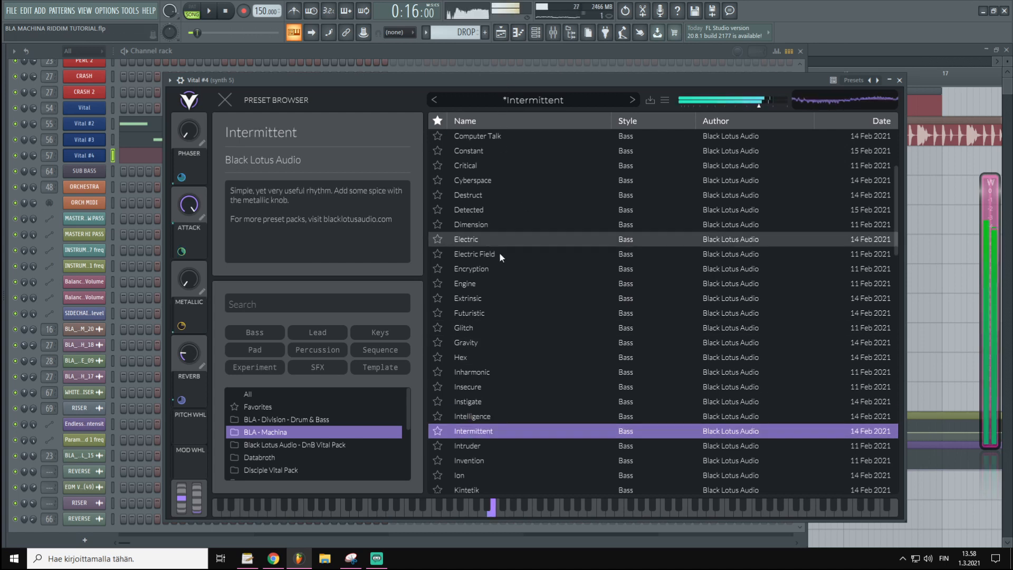
left_click_drag(503, 79, 541, 79)
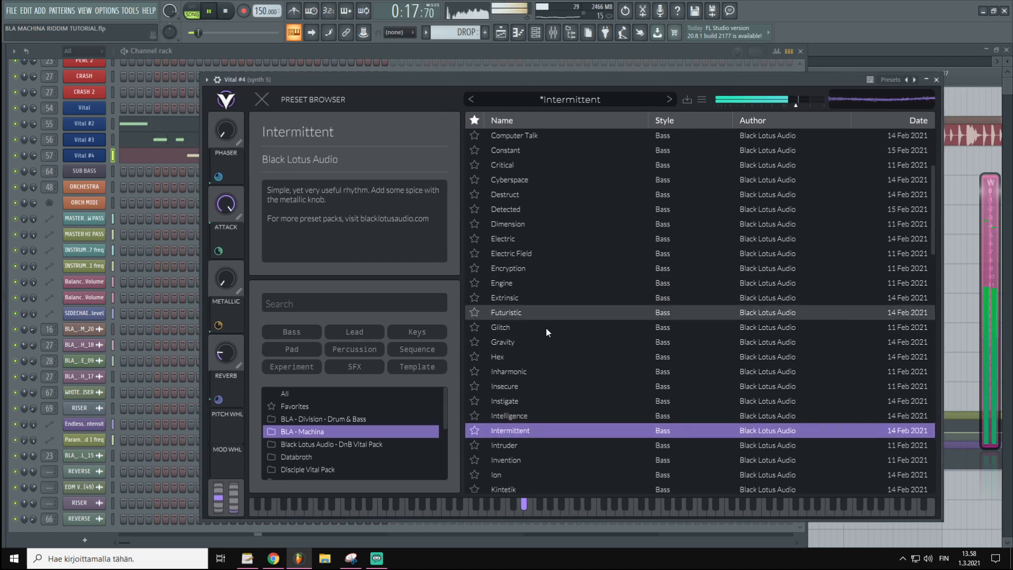
left_click(510, 446)
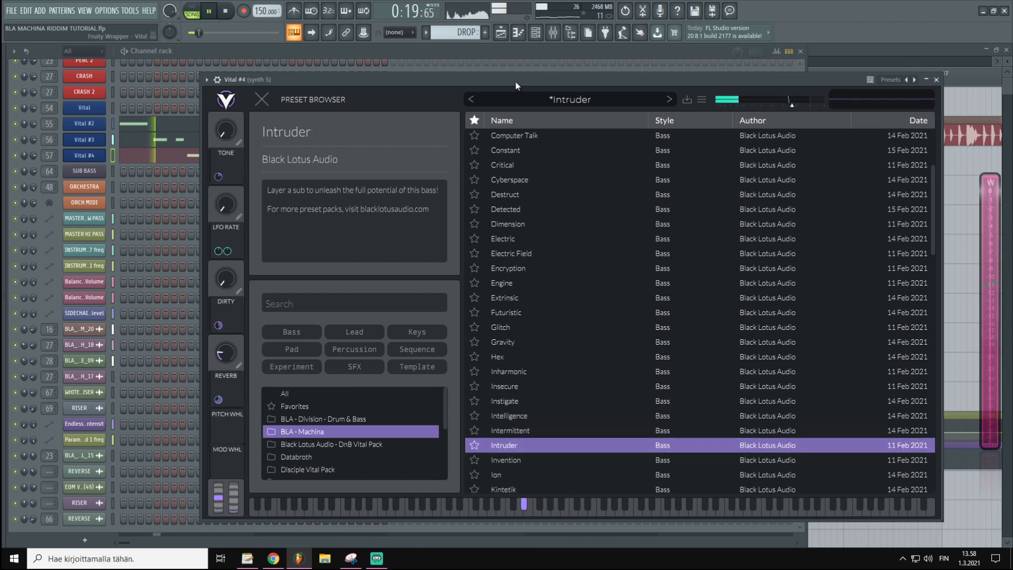
key("space")
- Try Encryption and Electric Field on Vital #4, load the Intelligence preset instead, and close the plugin window
left_click(501, 268)
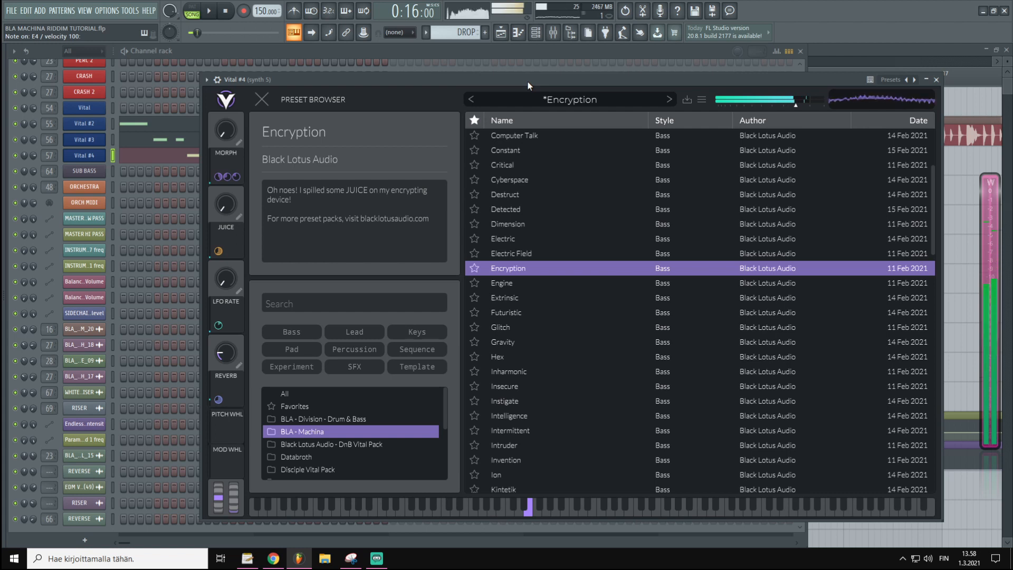
left_click(517, 252)
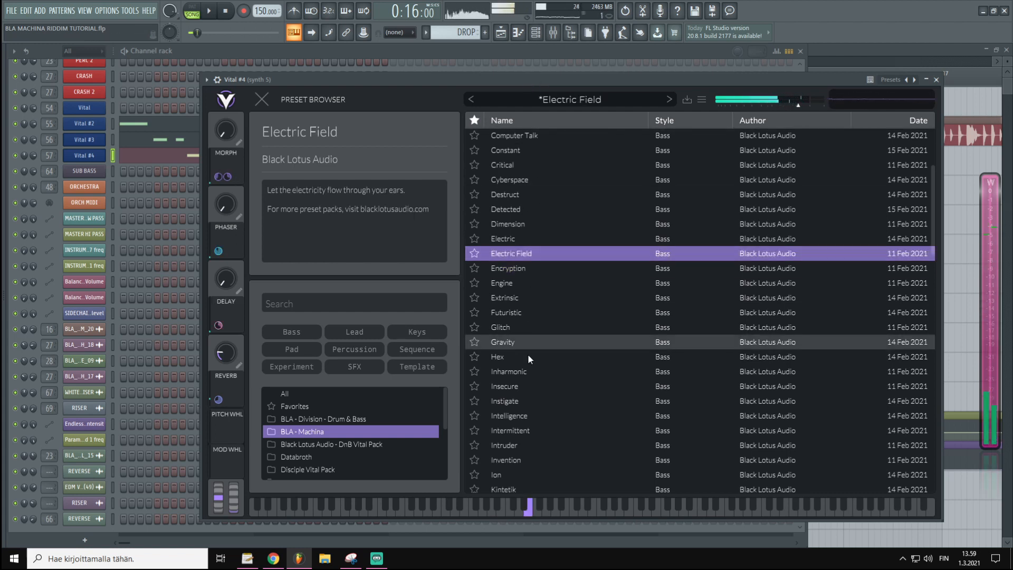
left_click(523, 411)
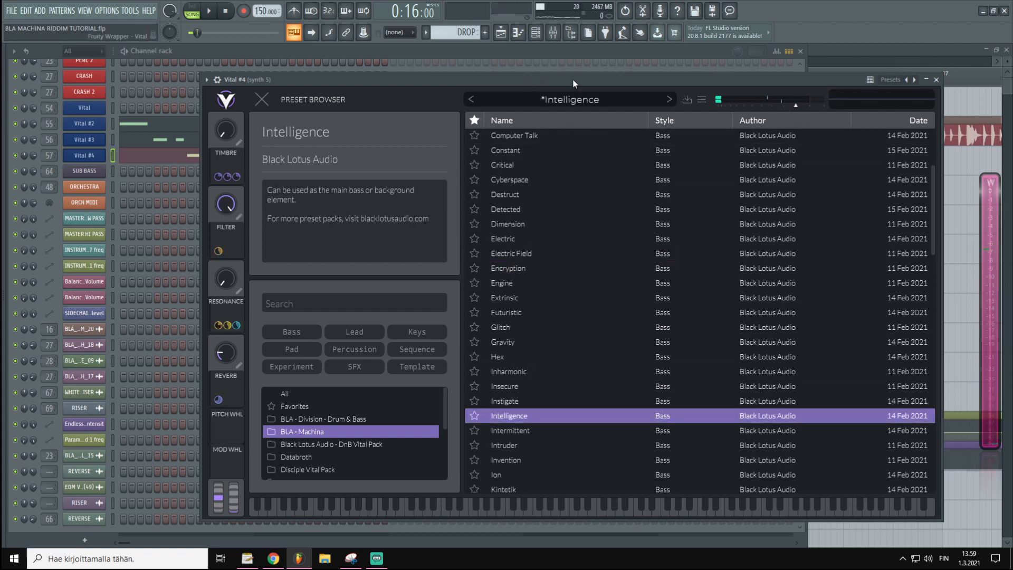
left_click(936, 80)
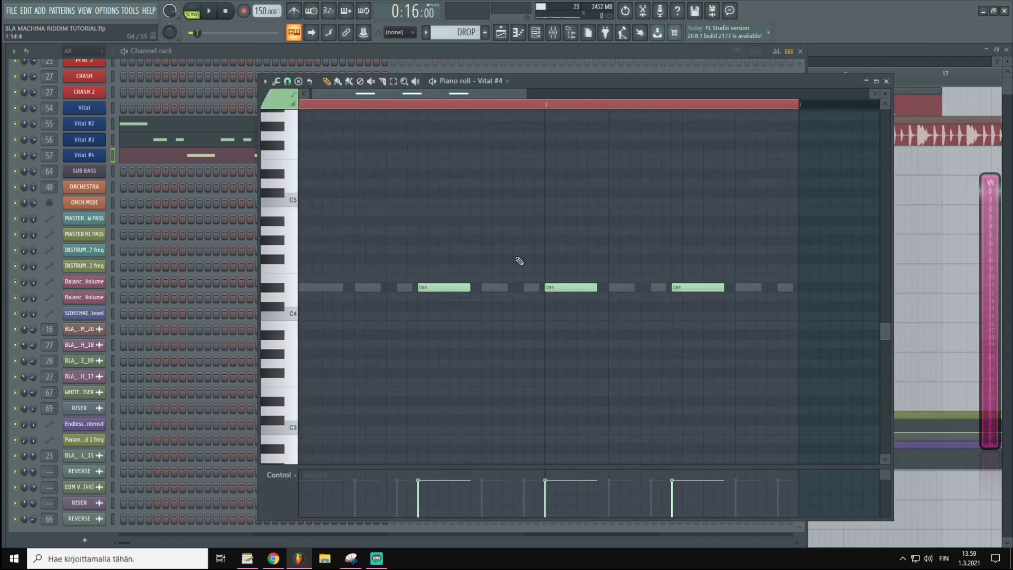
- Raise Vital #4's note at the start of bar 2 to E4 and listen to the drop from the playlist
mouse_move(562, 287)
left_mouse_down()
mouse_move(563, 269)
mouse_move(563, 280)
left_mouse_up()
left_click(581, 212)
right_click(580, 212)
key("space")
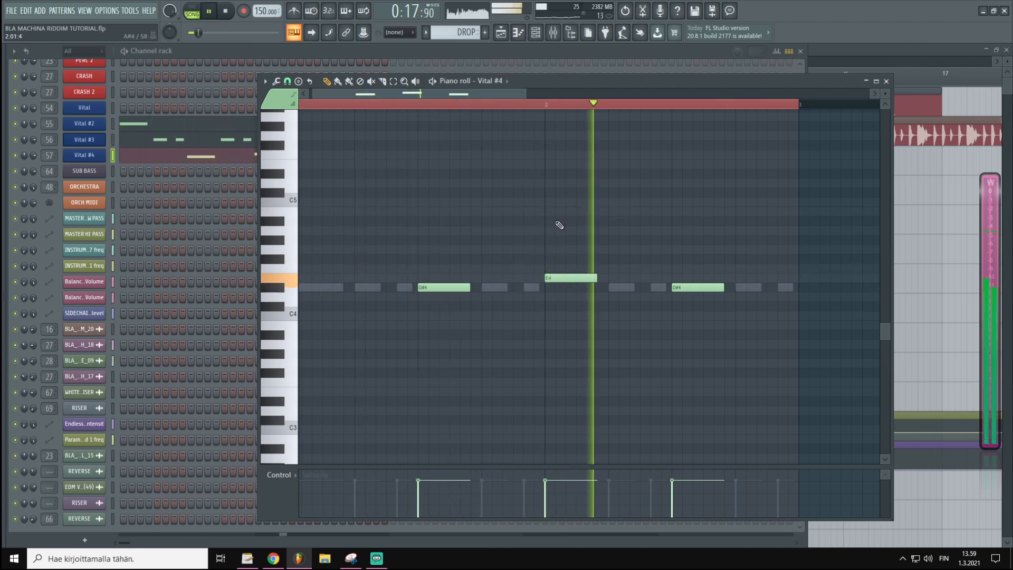
left_click(886, 81)
left_click(833, 46)
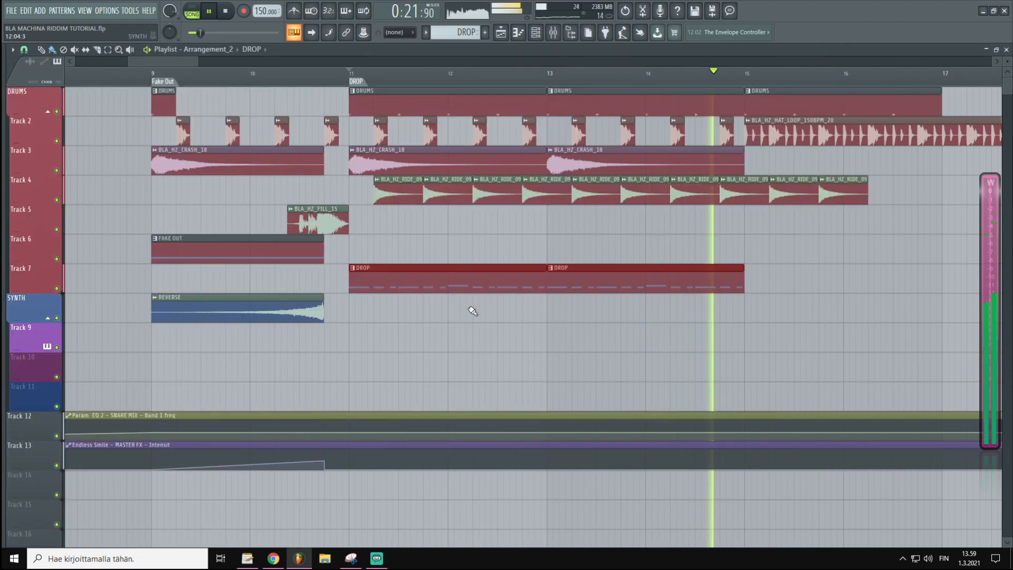
key("space")
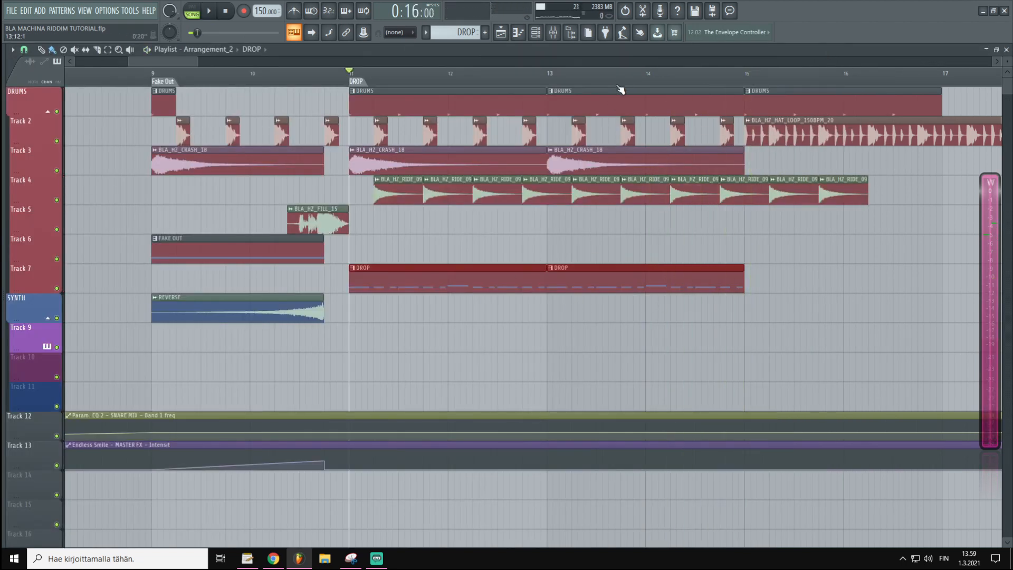
- Move the drop's first four BLA_HZ_RIDE_09 clips on Track 4 back to the Fake Out section and trim the last to end at bar 11
scroll(613, 89, "down", 3)
left_click(791, 311)
right_click(810, 319)
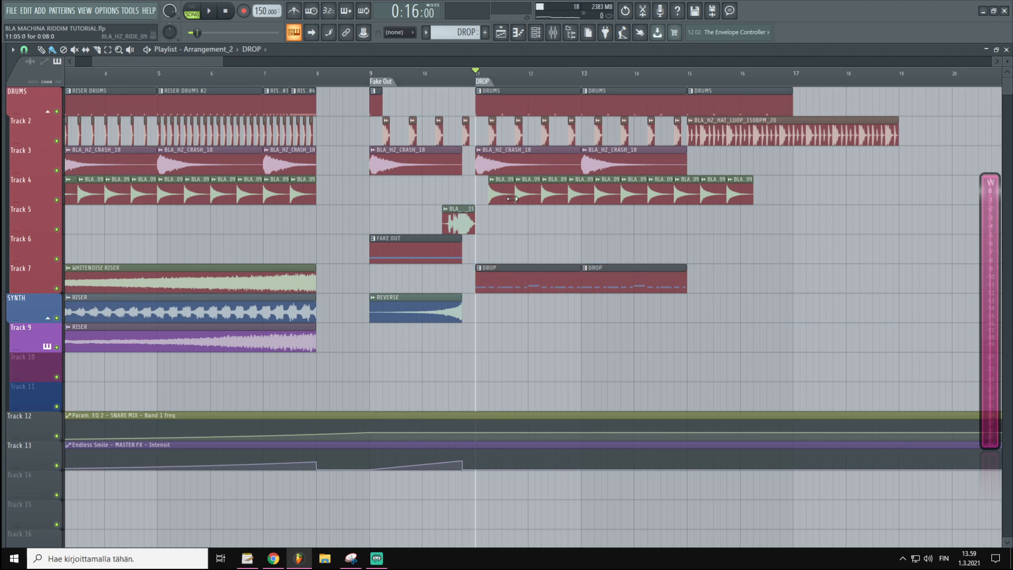
scroll(387, 79, "up", 3)
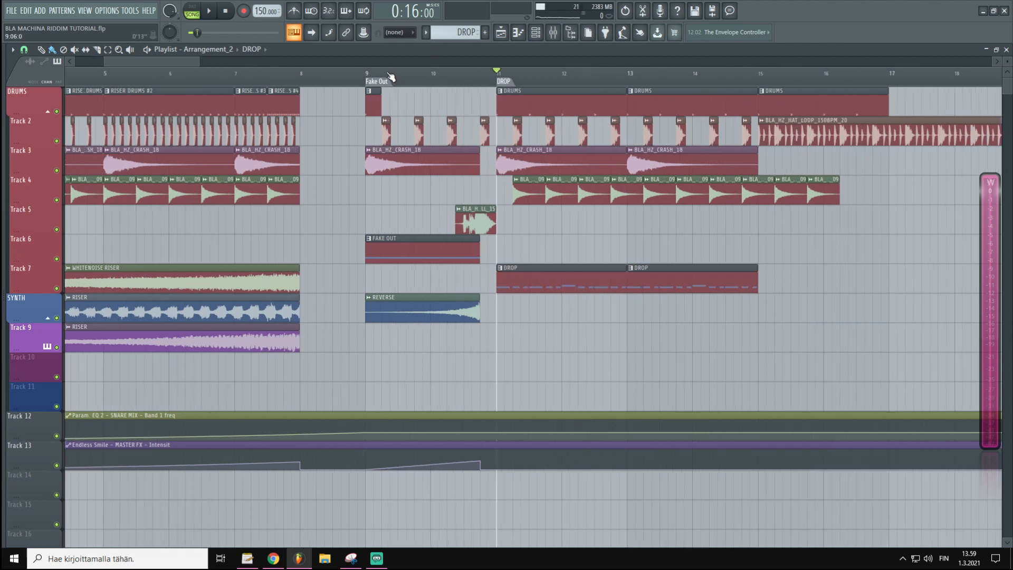
left_click_drag(869, 203, 400, 193)
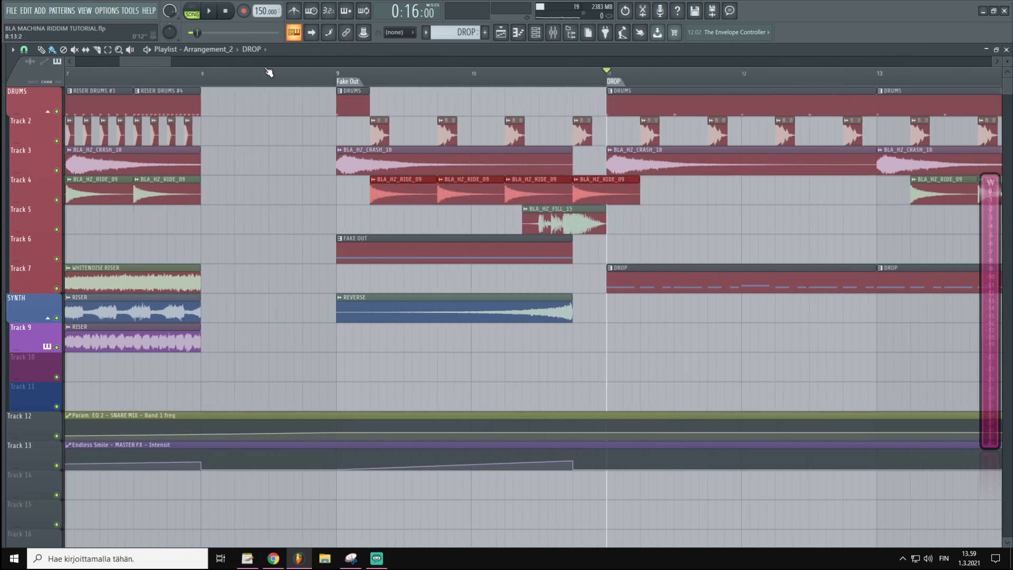
left_click(664, 203)
left_click_drag(639, 193, 606, 193)
- Delete the BLA_HZ_CRASH_18 clip at bar 11 on Track 3 and save the project
right_click(635, 166)
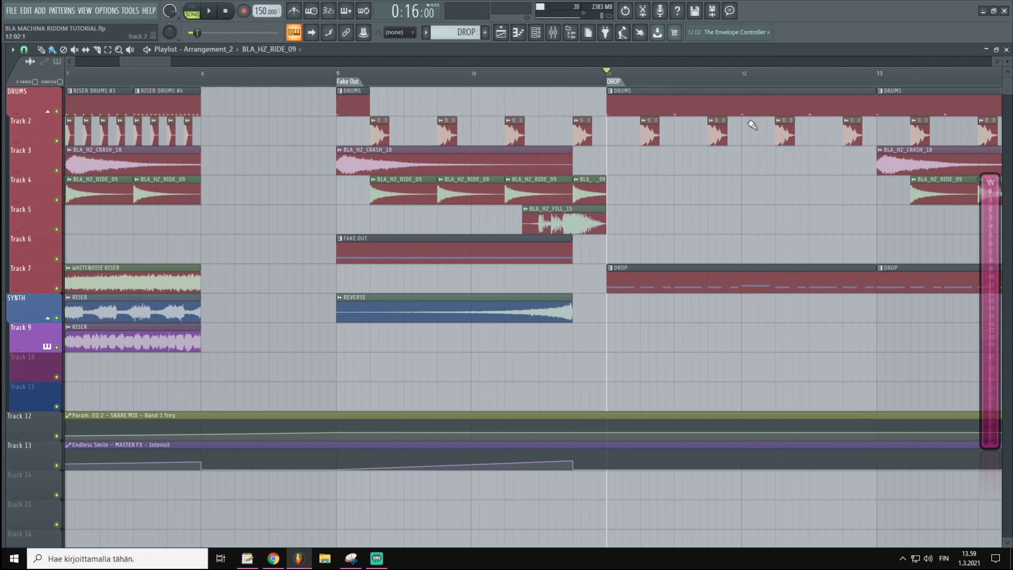
scroll(672, 90, "down", 4)
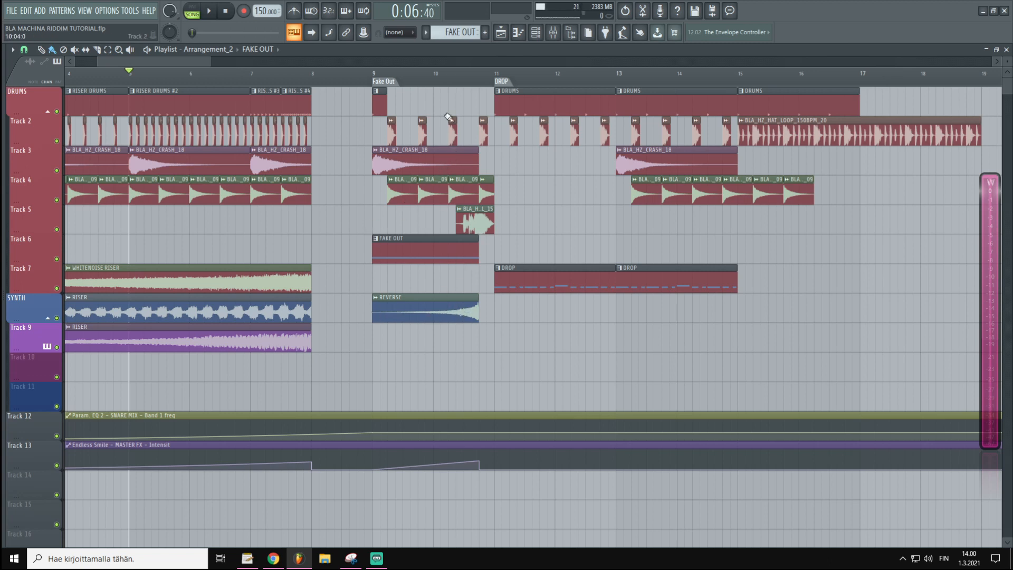
scroll(447, 85, "down", 2)
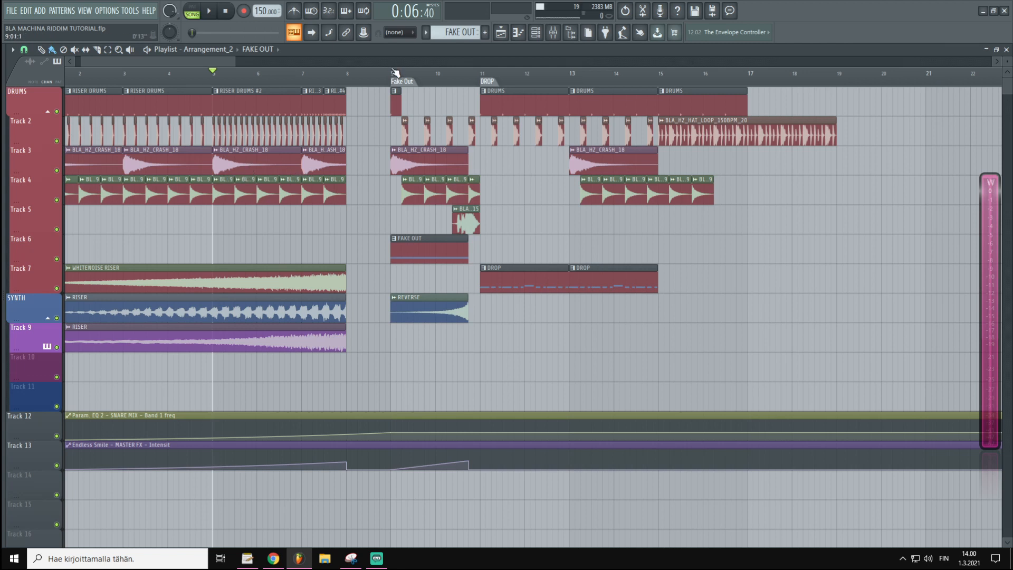
key("ctrl+s")
scroll(483, 78, "up", 4)
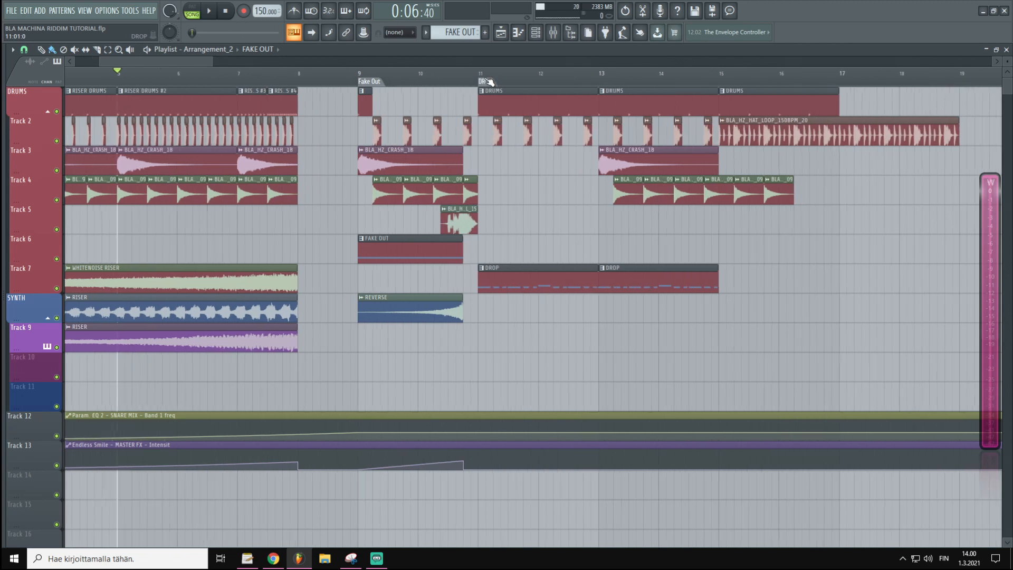
- Set the playback position to the DROP marker at bar 11 and review the arrangement around the drop
left_click(482, 78)
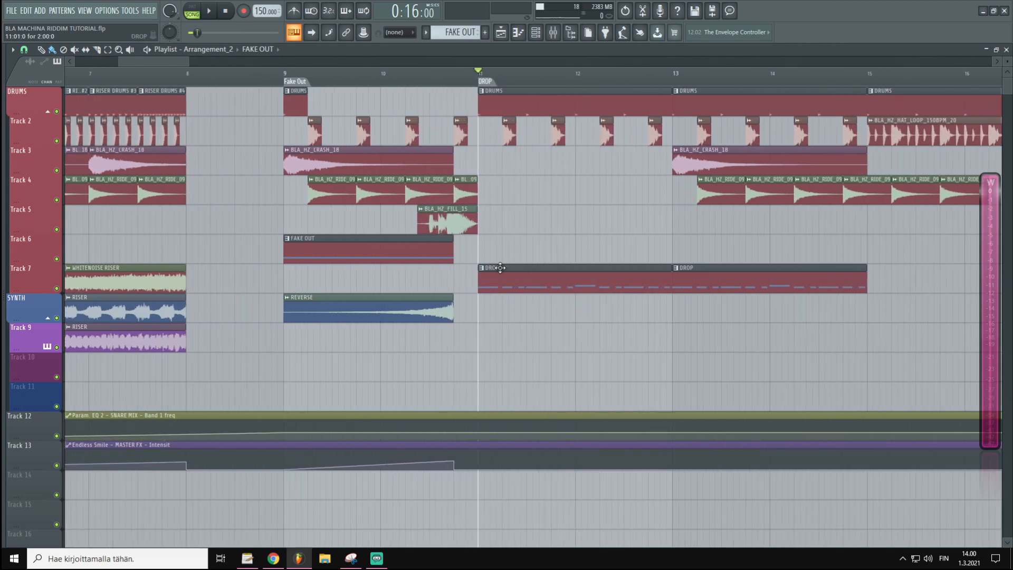
scroll(590, 93, "down", 3)
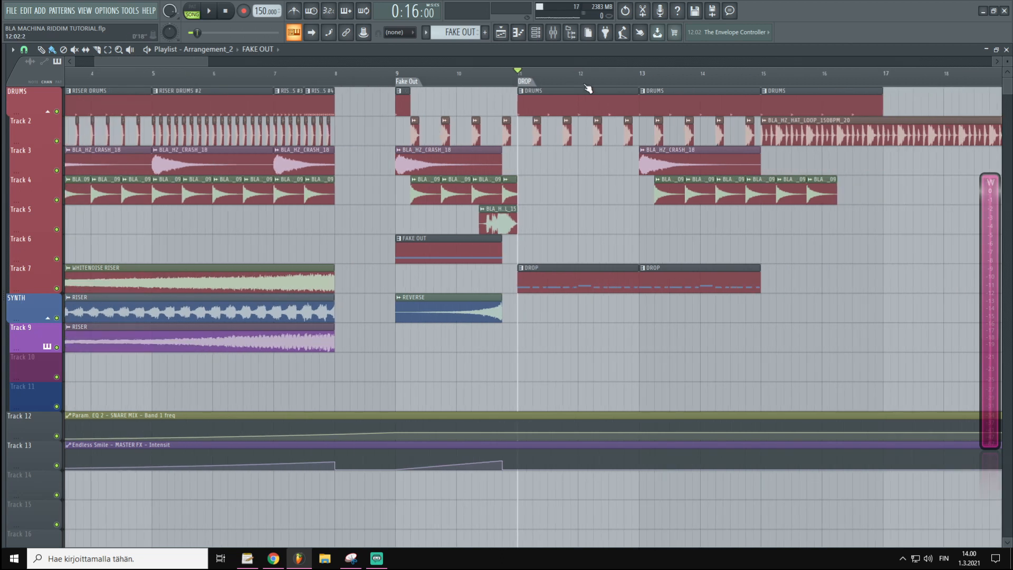
scroll(561, 75, "down", 3)
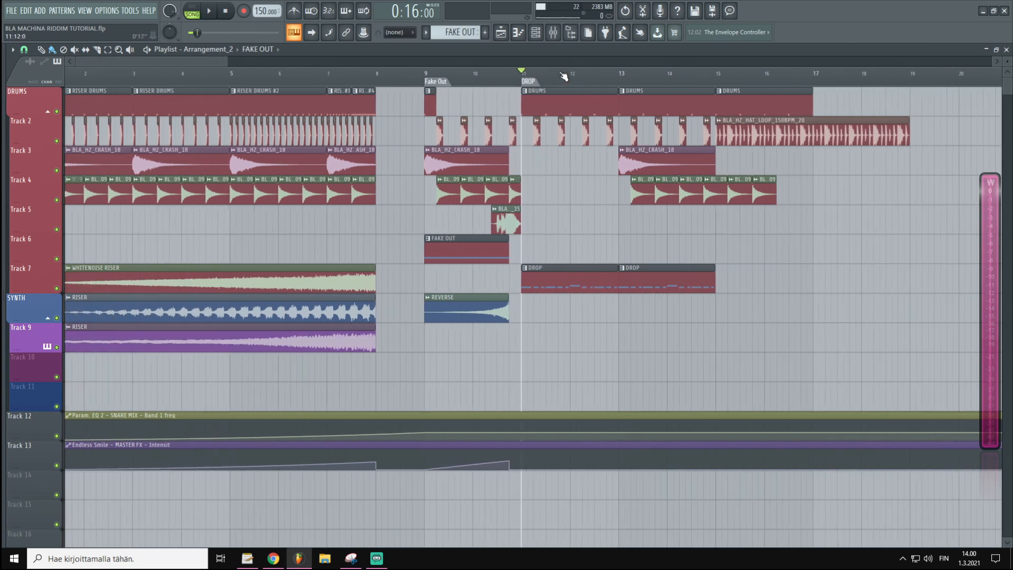
scroll(570, 81, "up", 6)
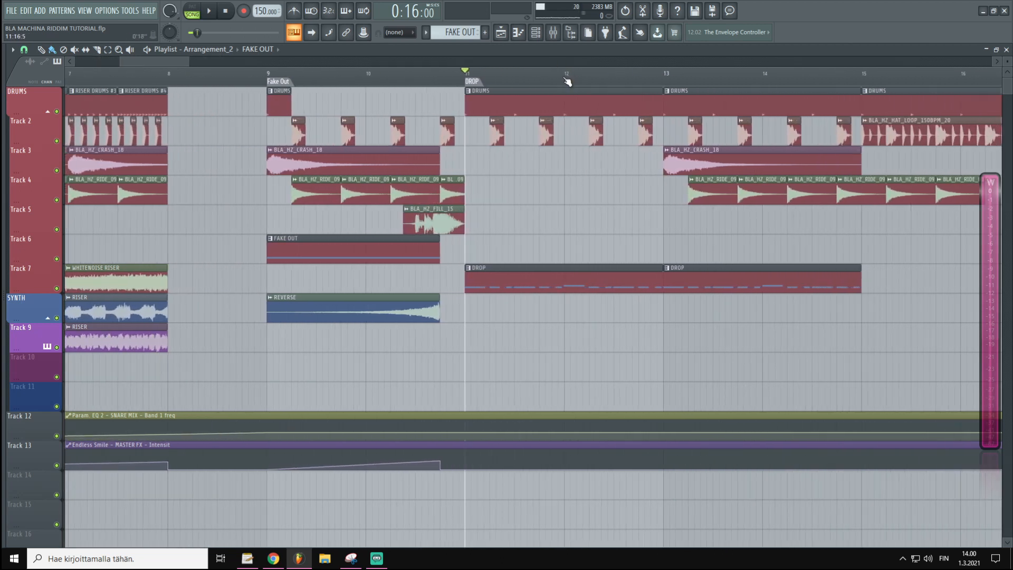
scroll(528, 211, "down", 2)
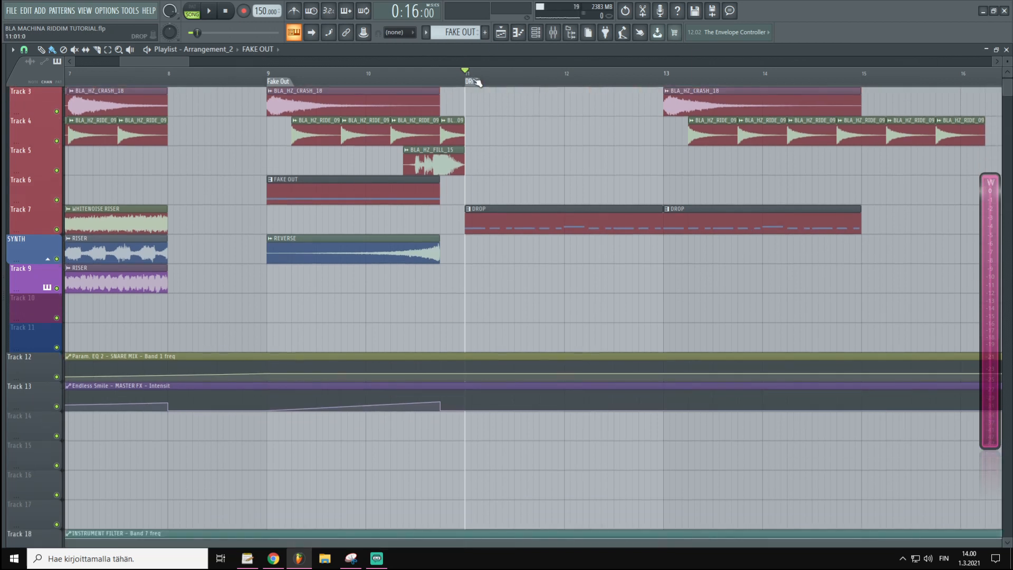
scroll(385, 81, "down", 3)
- Move the playback position back to the Fake Out marker at bar 9 and open the mixer
left_click(386, 82)
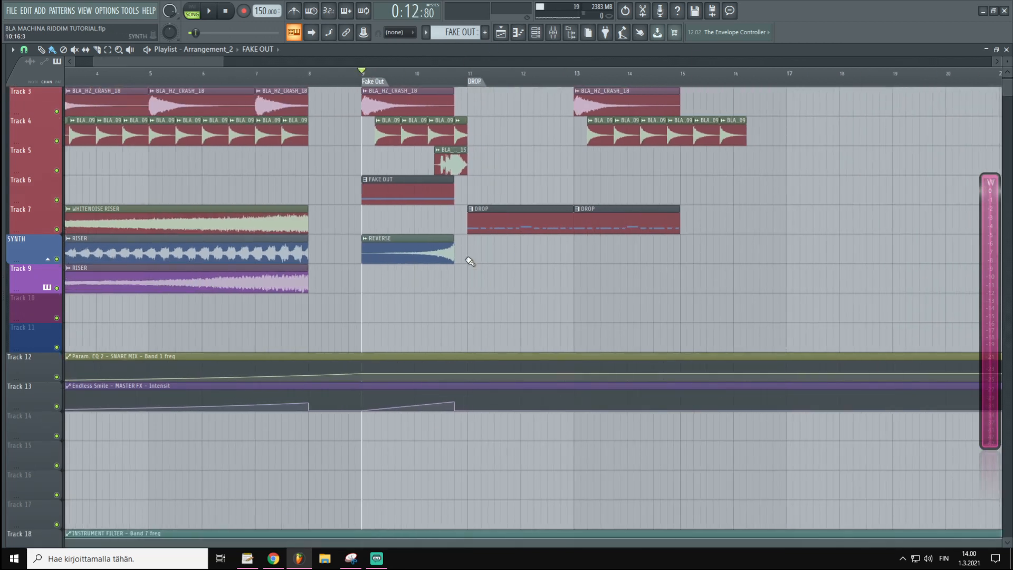
scroll(469, 311, "up", 2)
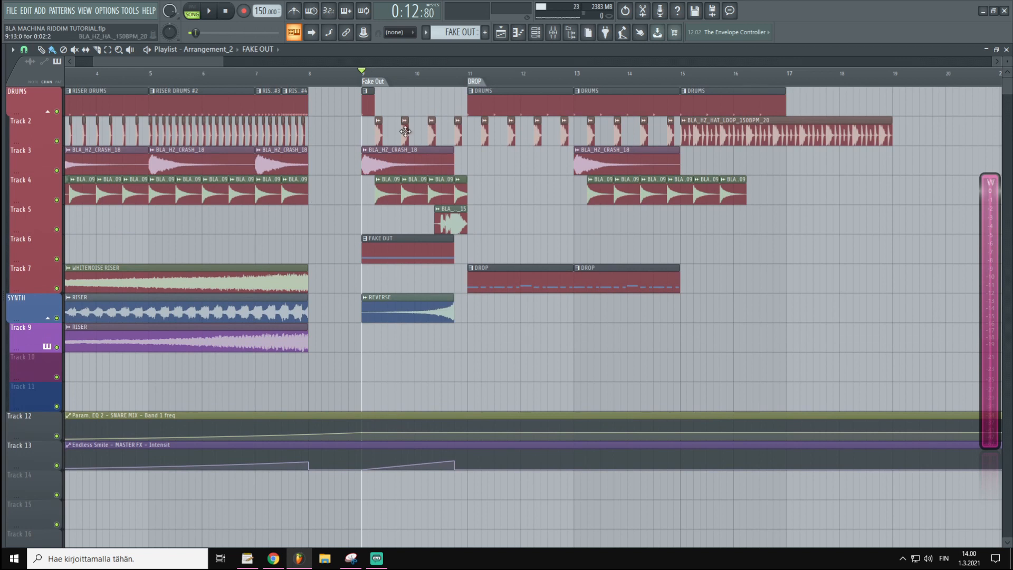
scroll(369, 364, "down", 1, "ctrl")
key("F9")
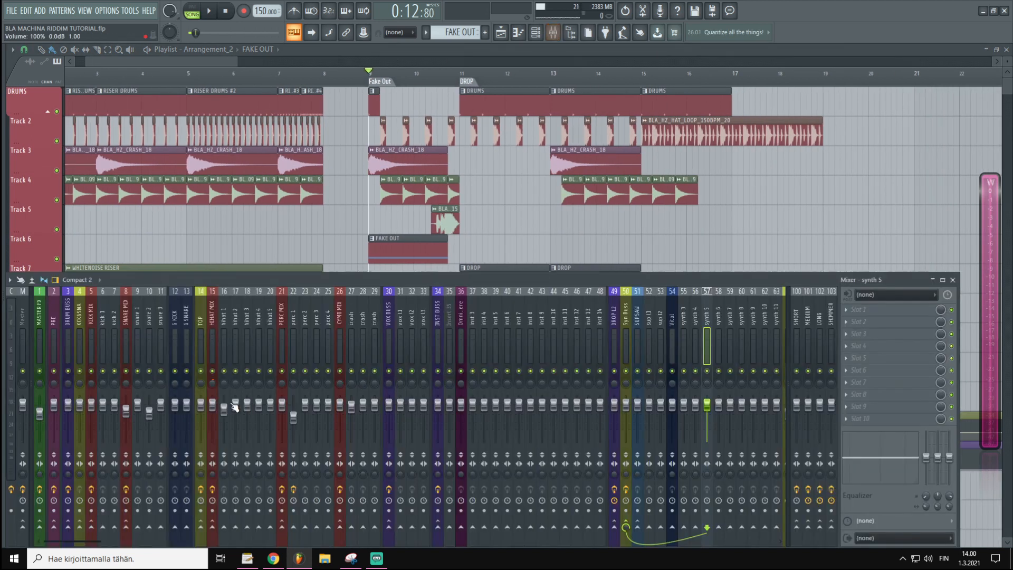
- Create an automation clip for the stereo separation of the MASTER FX mixer track
left_click(44, 345)
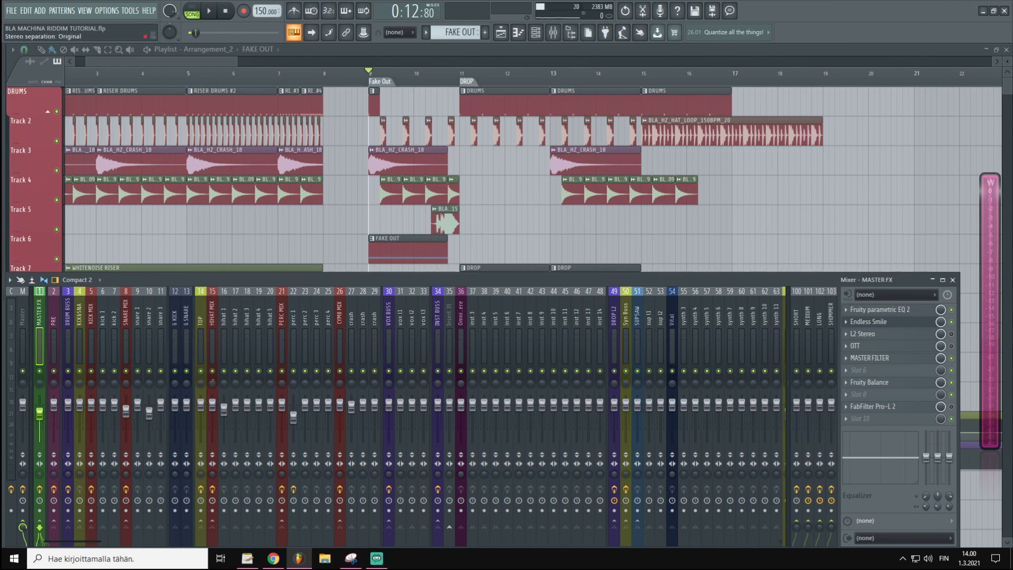
right_click(41, 475)
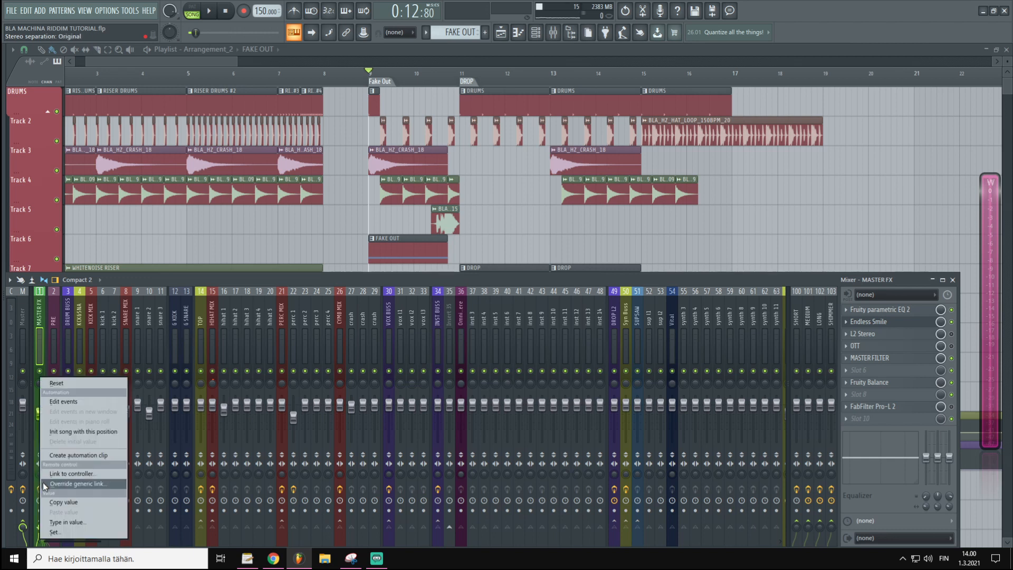
left_click(56, 455)
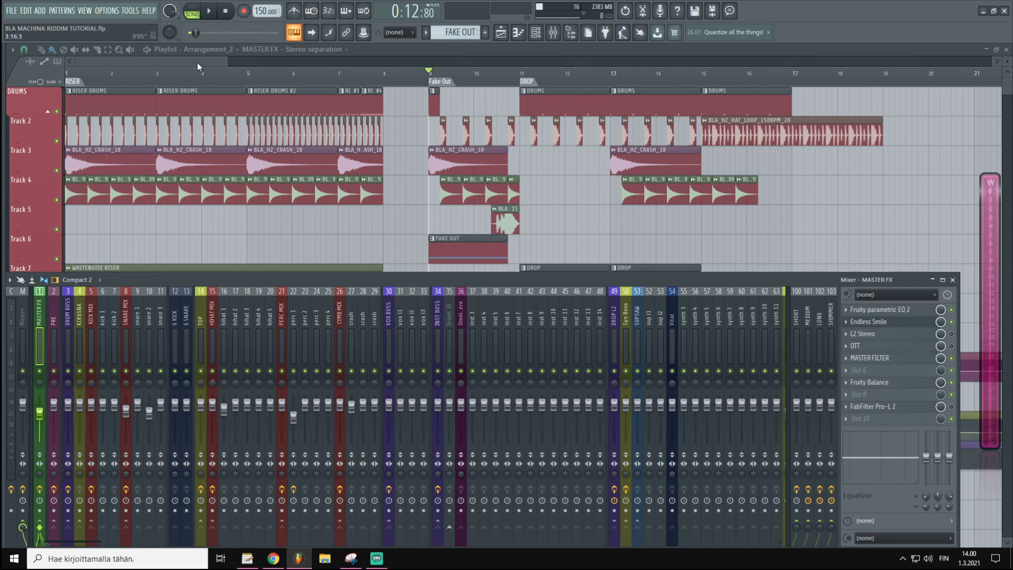
key("F9")
- Copy the stereo separation clip's starting value and paste it (50%) to a new automation point at bar 11
scroll(206, 82, "down", 1)
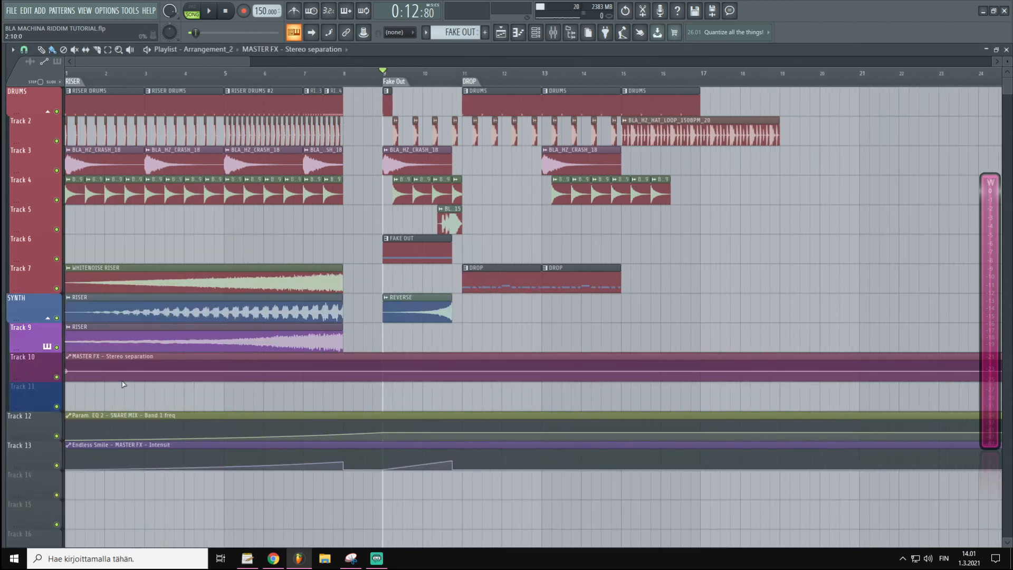
right_click(74, 373)
left_click(103, 510)
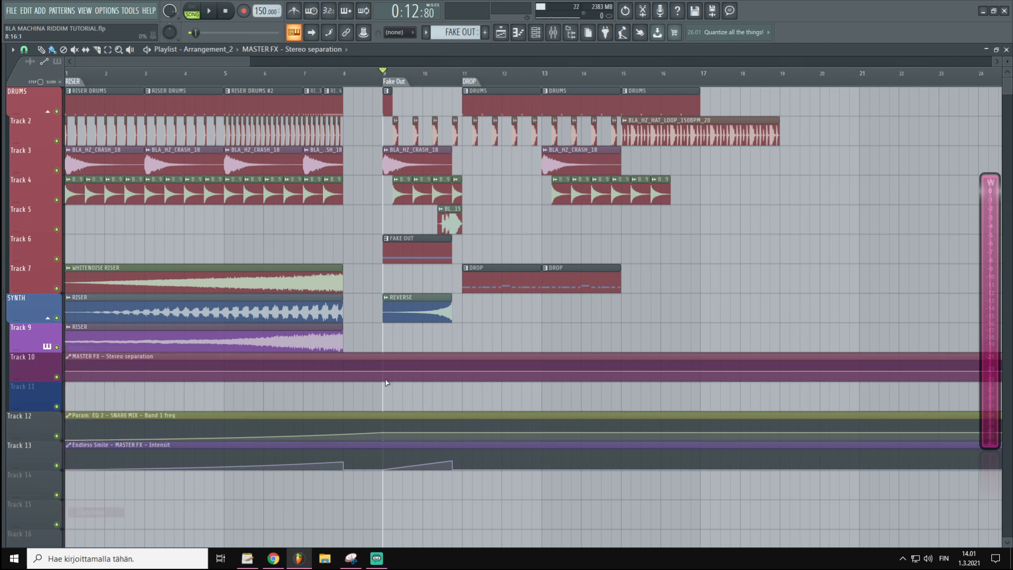
right_click(463, 374)
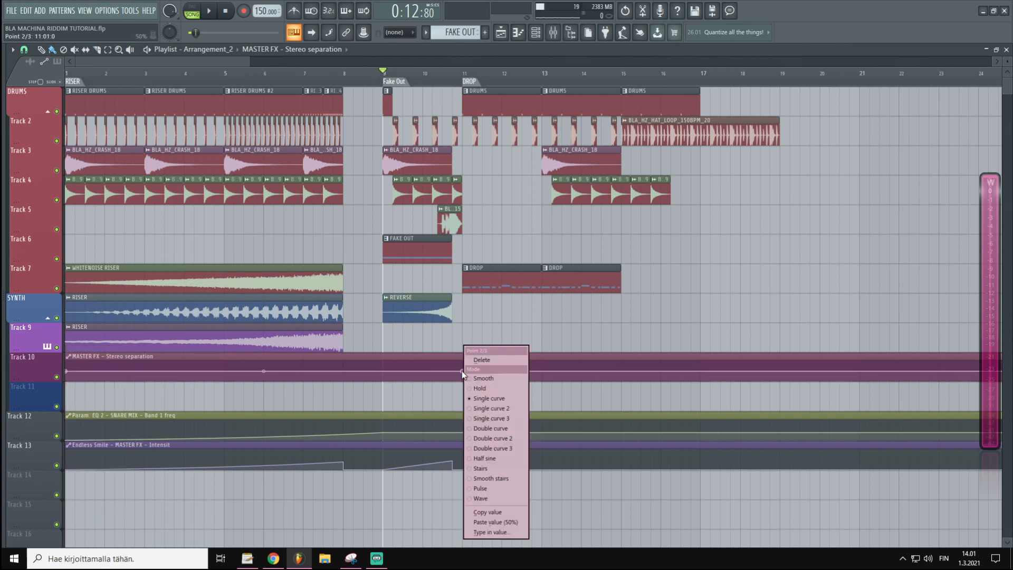
left_click(487, 516)
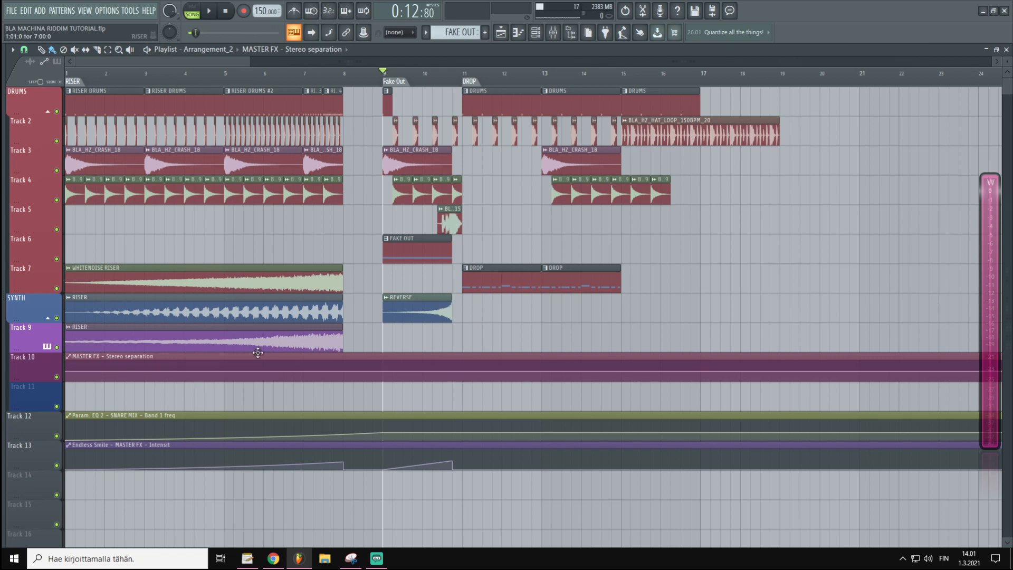
- Add a stereo separation point at 10:09, shortly before the drop, and lower it slightly below the centre value
left_click_drag(443, 371, 445, 368)
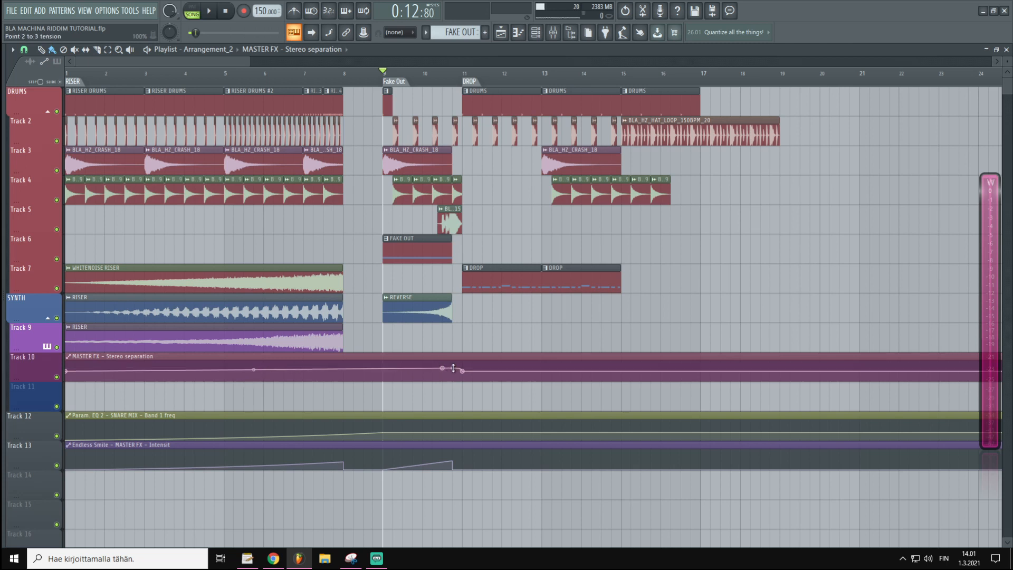
key("F9")
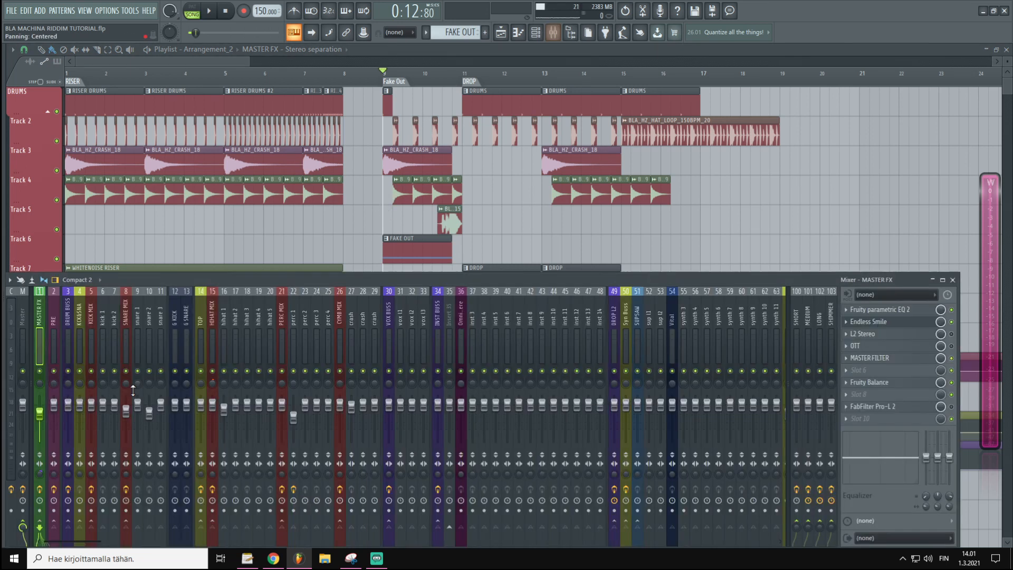
key("F9")
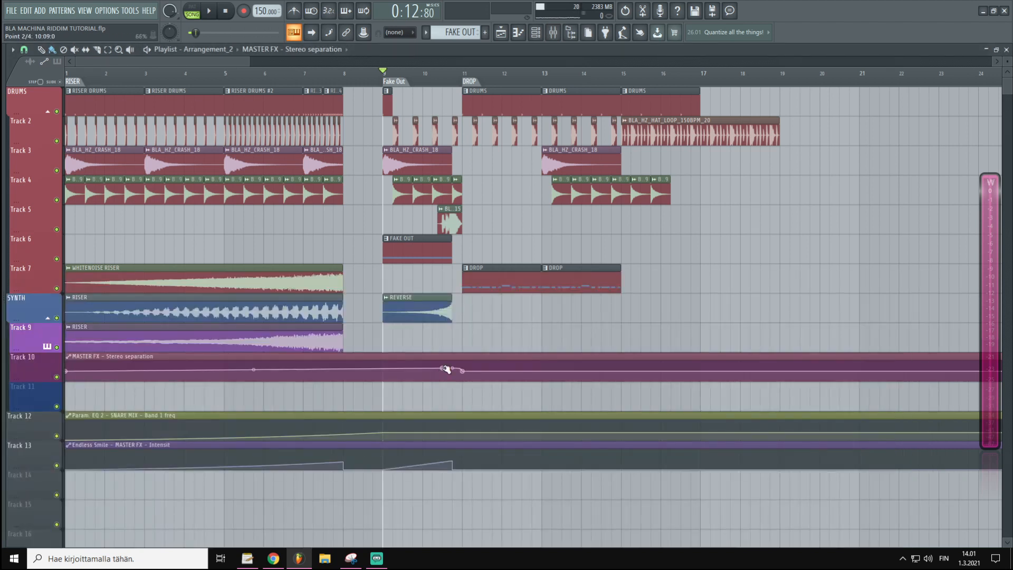
left_click_drag(447, 368, 446, 375)
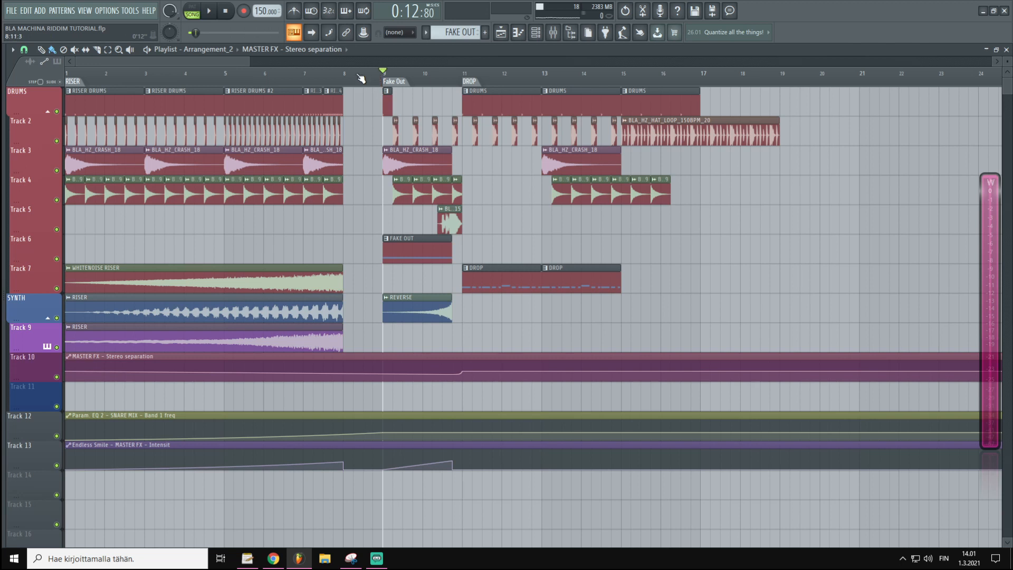
- Raise the stereo separation automation point at bar 11 slightly, at the start of the drop
scroll(411, 83, "up", 3)
left_click(243, 73)
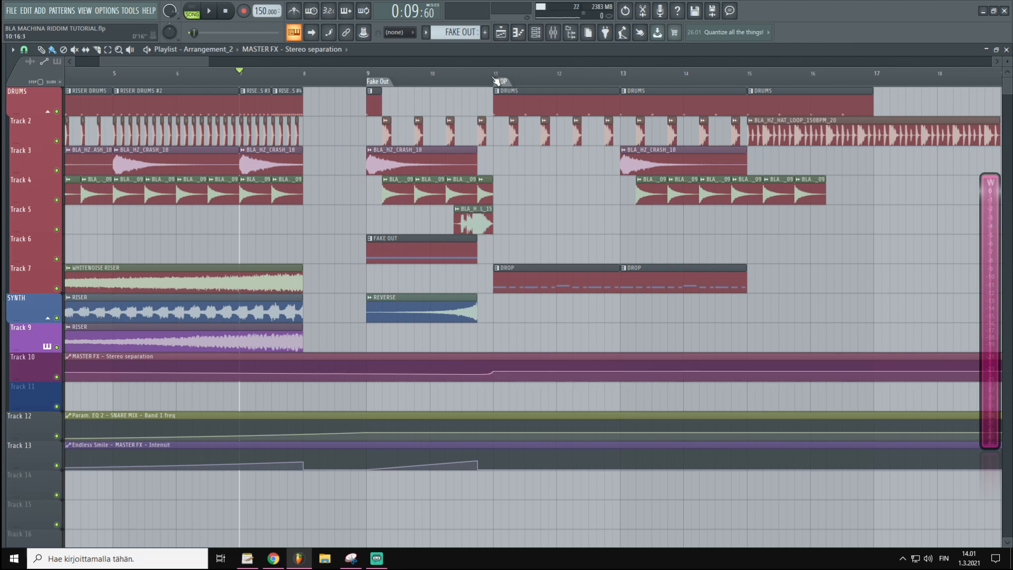
scroll(495, 78, "down", 2)
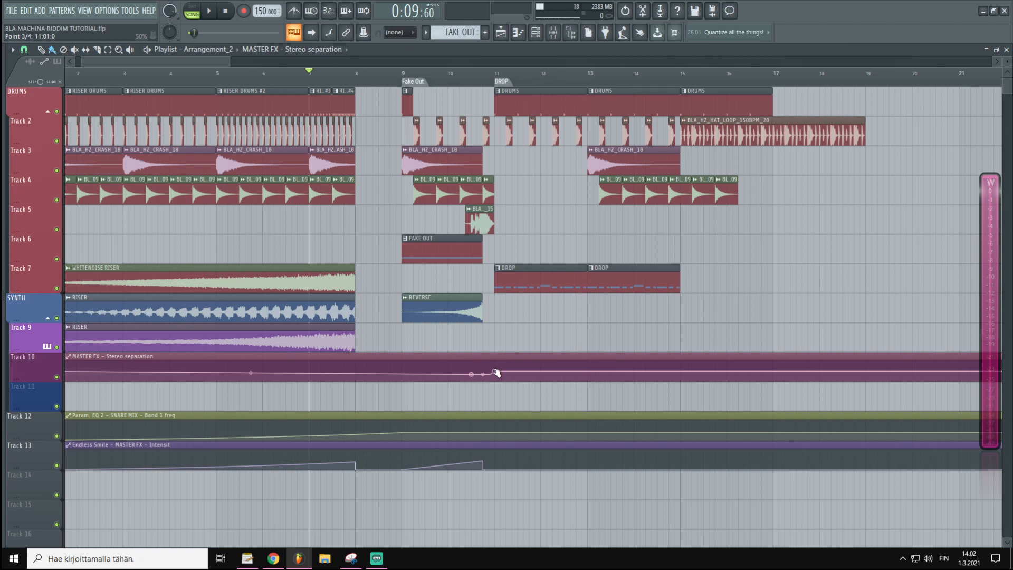
left_click_drag(496, 373, 496, 371)
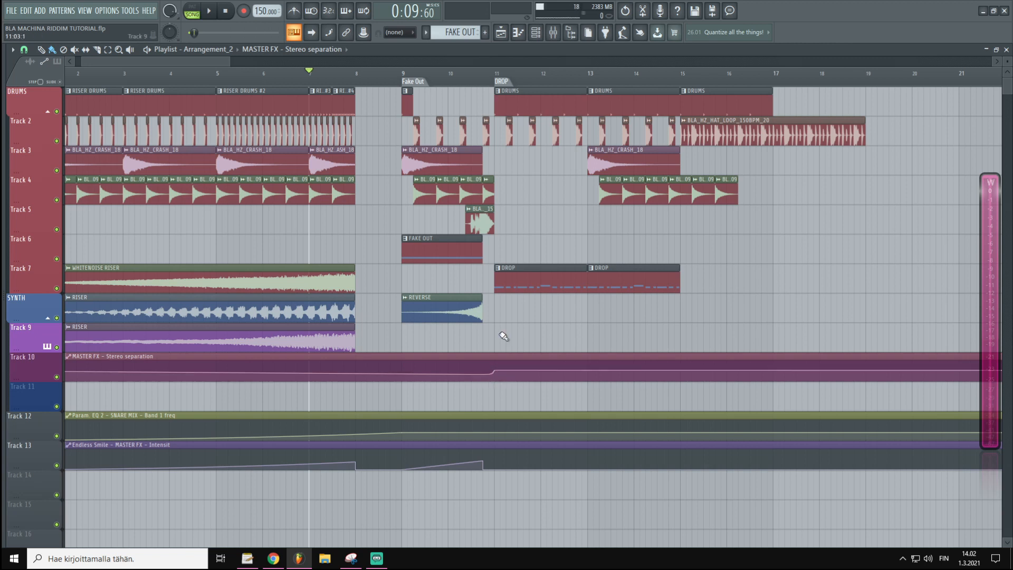
- Play the arrangement from bar 5 through the fake out and drop to just past bar 15
scroll(506, 86, "down", 2)
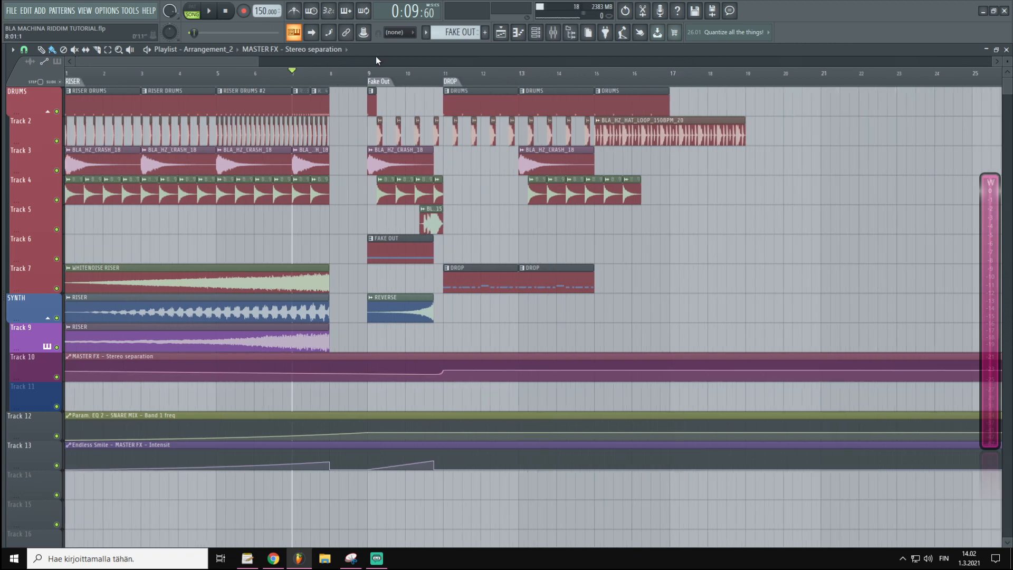
left_click(218, 74)
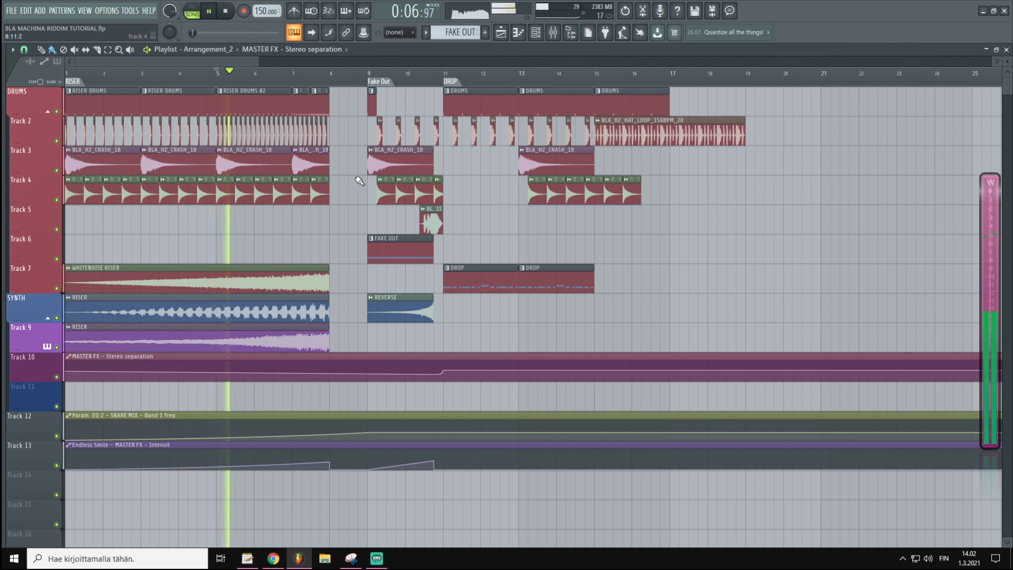
scroll(327, 85, "up", 2)
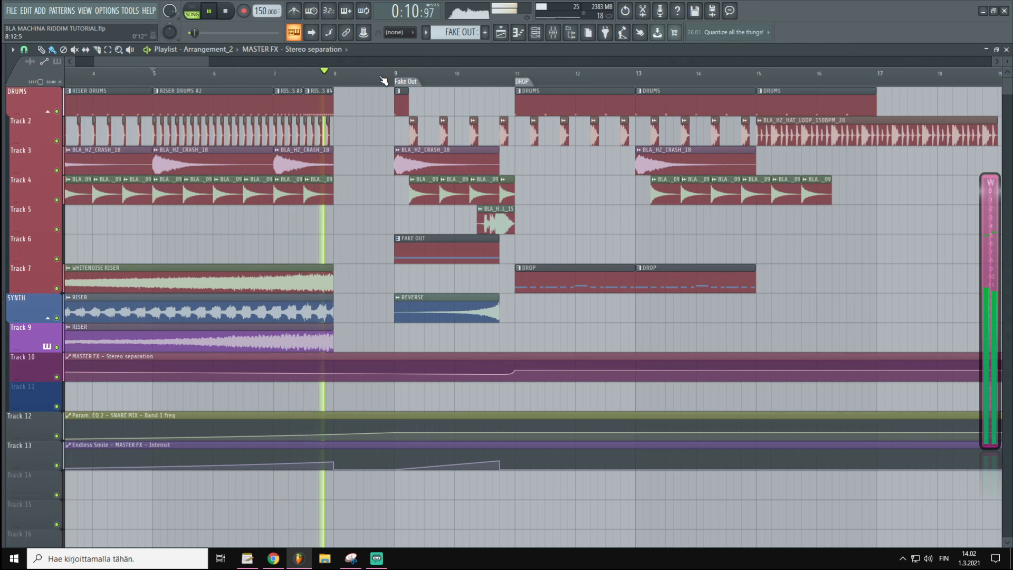
scroll(383, 81, "down", 2)
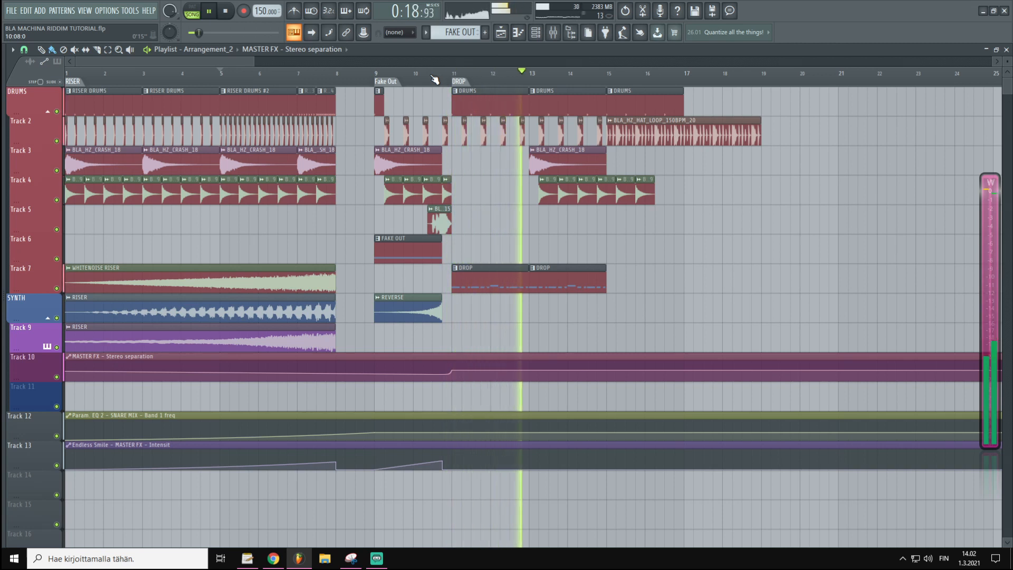
scroll(483, 88, "up", 3)
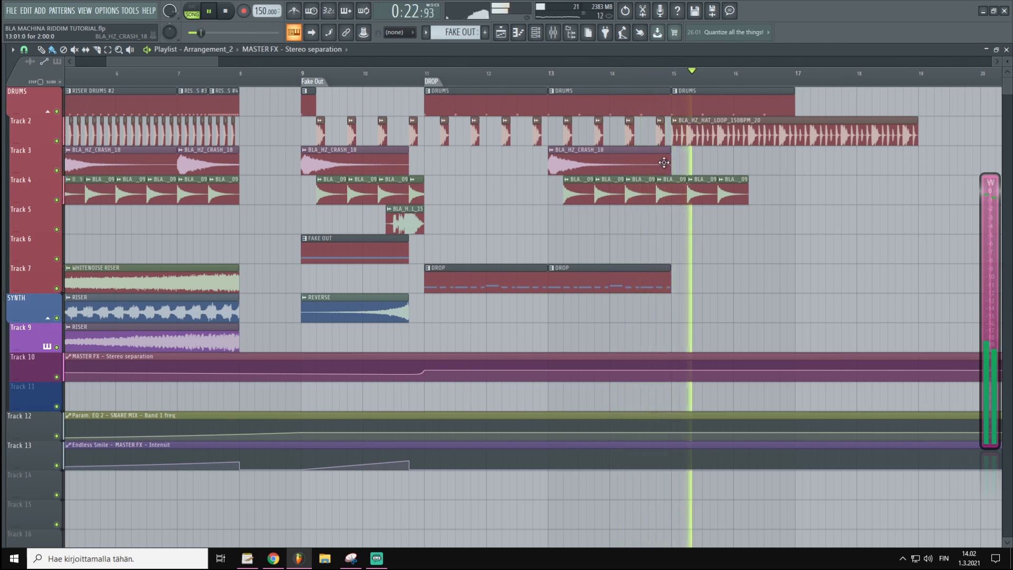
key("space")
- Move the Track 3 crash from bar 13 to bar 15 and duplicate the last three ride clips on Track 4
left_click_drag(607, 161, 730, 175)
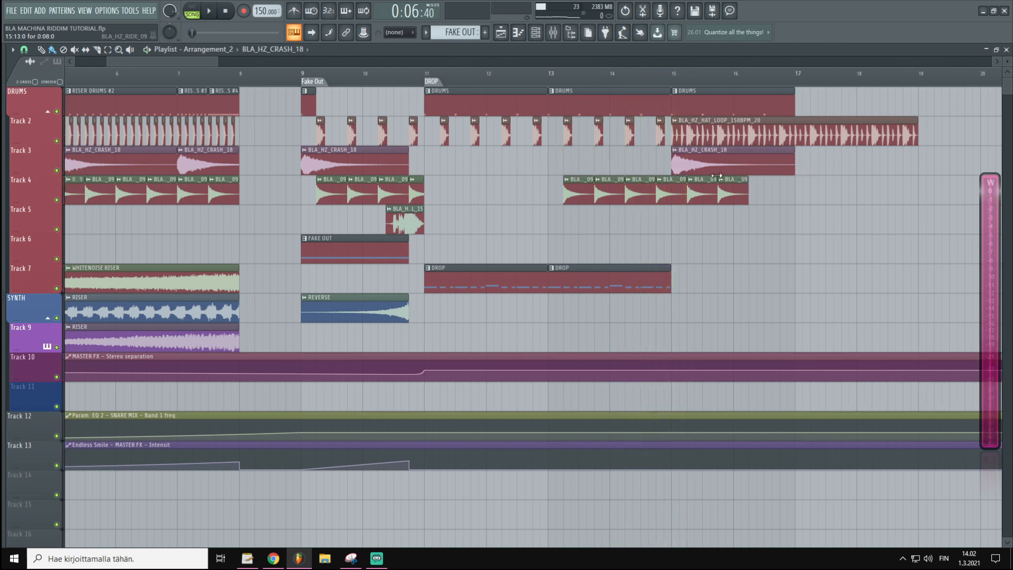
left_click_drag(776, 200, 676, 200)
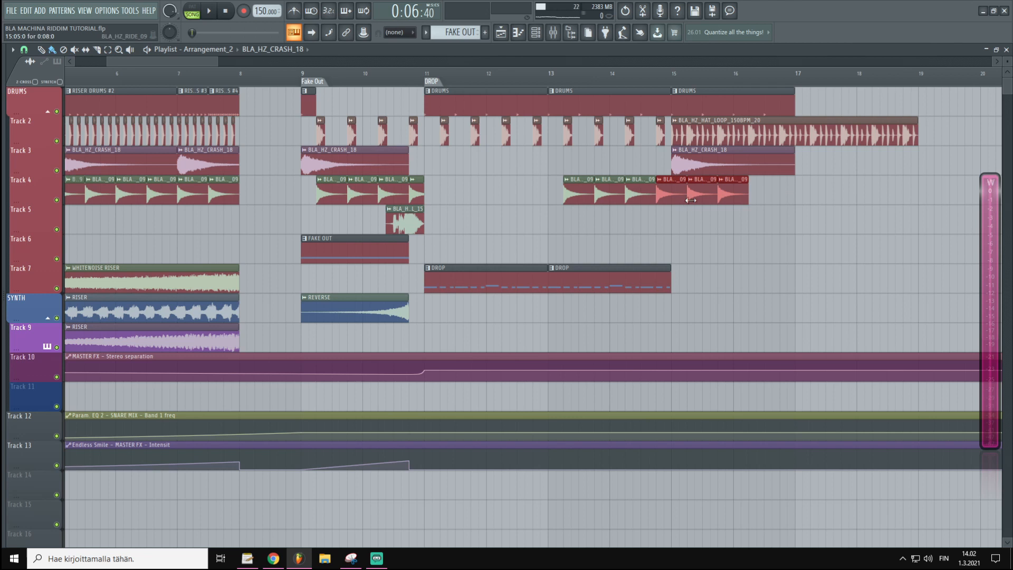
key("ctrl+b")
- Duplicate the DRUMS pattern clip at bar 15 so that a copy starts at bar 17
scroll(740, 74, "down", 4)
scroll(740, 79, "up", 5)
left_click_drag(692, 109, 627, 103)
key("ctrl+b")
- Duplicate the two DROP pattern clips on Track 7 to fill bars 15 to 19
scroll(620, 79, "down", 1)
scroll(620, 80, "down", 3)
left_click_drag(600, 272, 461, 281)
key("ctrl+b")
left_click(787, 224)
right_click(799, 219)
- Duplicate more ride clips on Track 4, delete the excess and trim the last one to end at bar 19
left_click_drag(678, 197, 615, 197)
key("ctrl+b")
left_click(761, 192)
right_click(781, 226)
right_click(786, 192)
left_click_drag(717, 203, 708, 204)
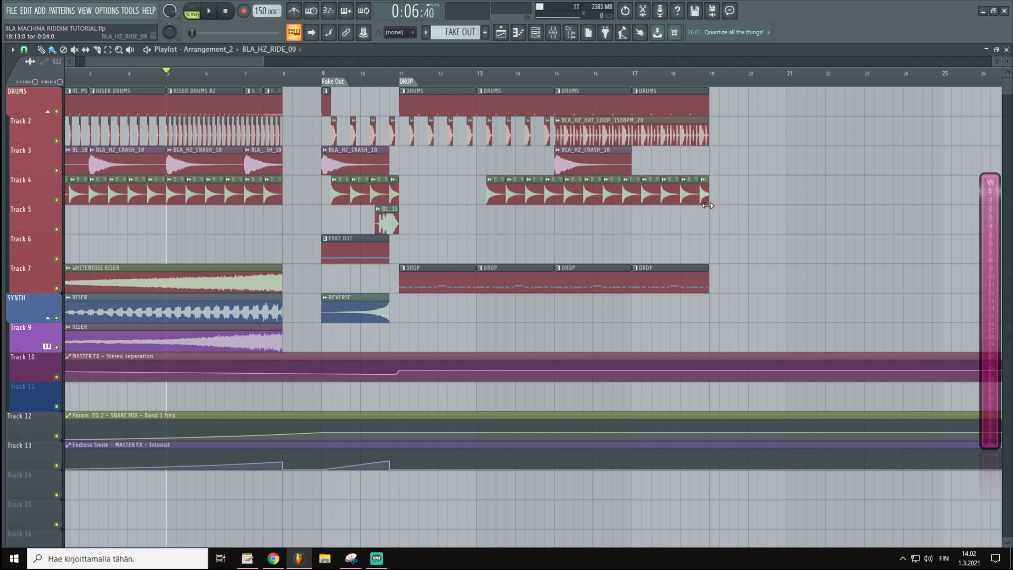
- Shorten the bar 15 crash on Track 3 to one bar and place copies at bars 16, 17 and 18
scroll(607, 108, "up", 4)
left_click_drag(662, 168, 606, 162)
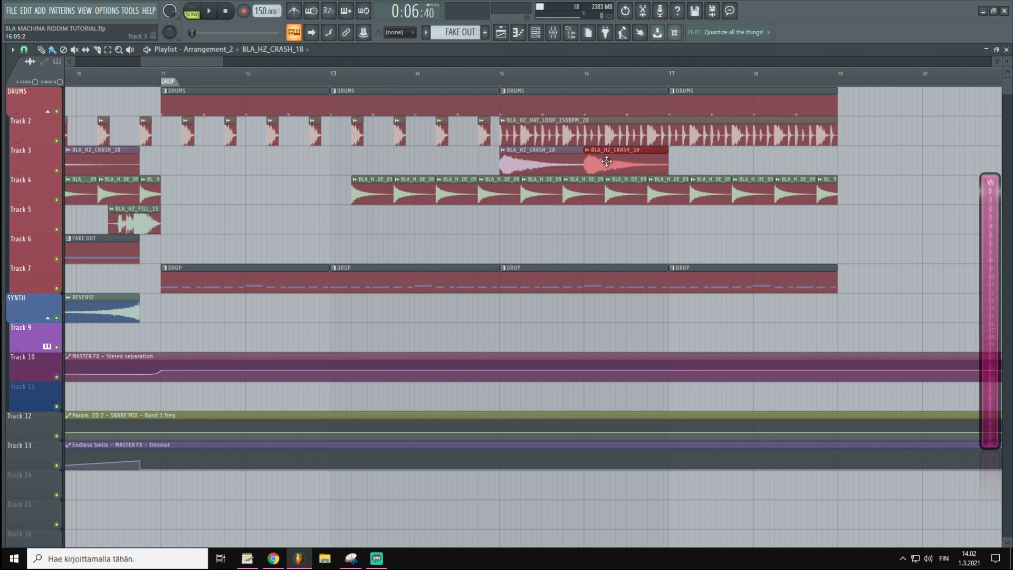
left_click(671, 160)
left_click(760, 161)
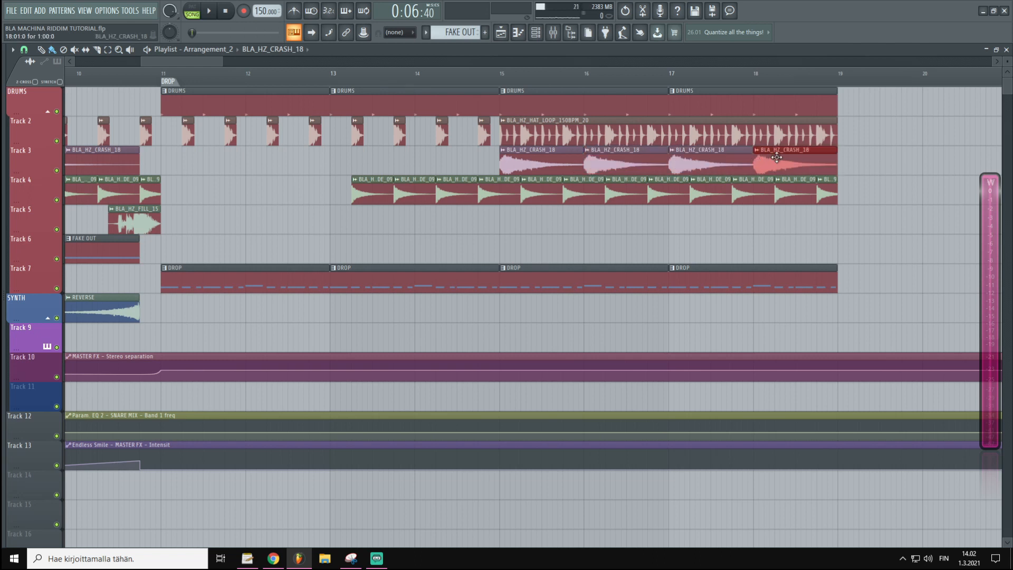
scroll(673, 87, "down", 2)
scroll(536, 185, "down", 2)
scroll(536, 185, "up", 2)
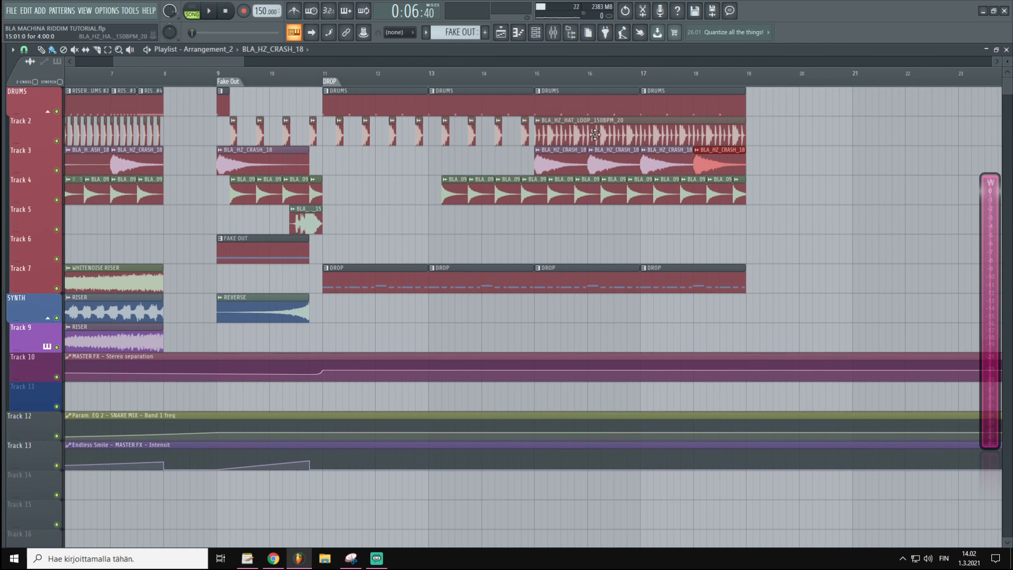
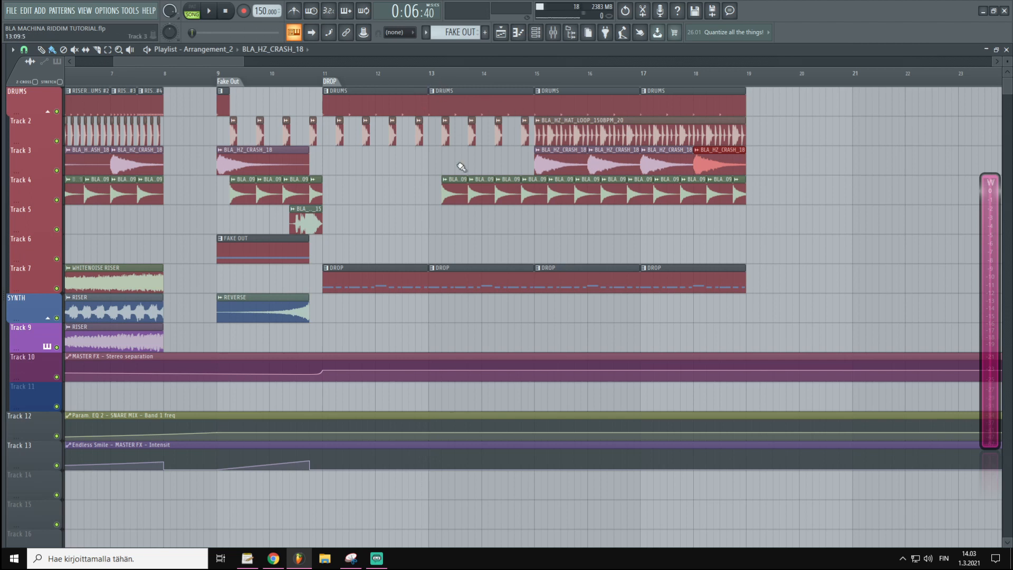
- Make the DROP clip at bar 15 a unique DROP #2 pattern and replace the DROP clip at bar 17 with it
left_click(535, 82)
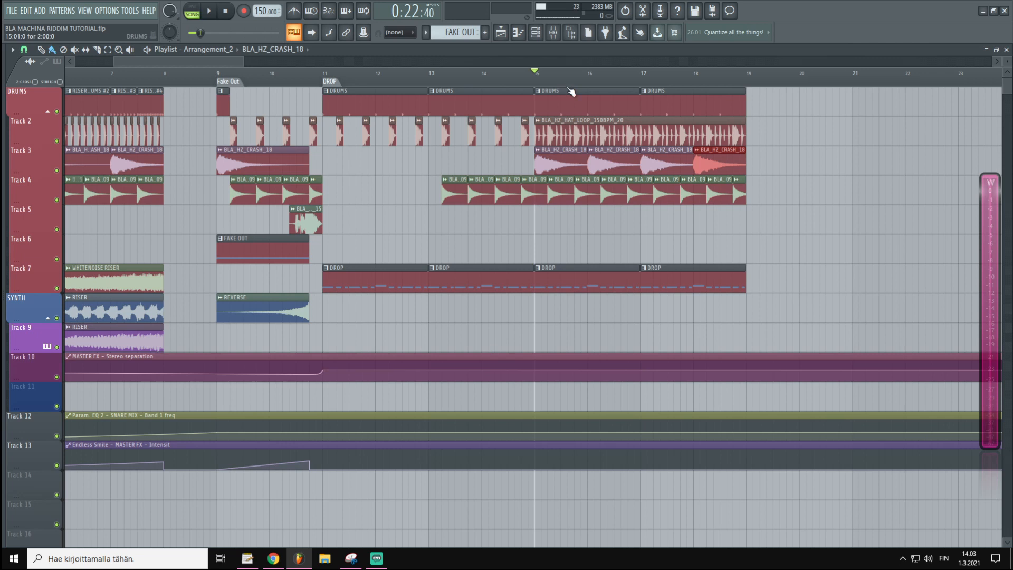
scroll(542, 79, "down", 4)
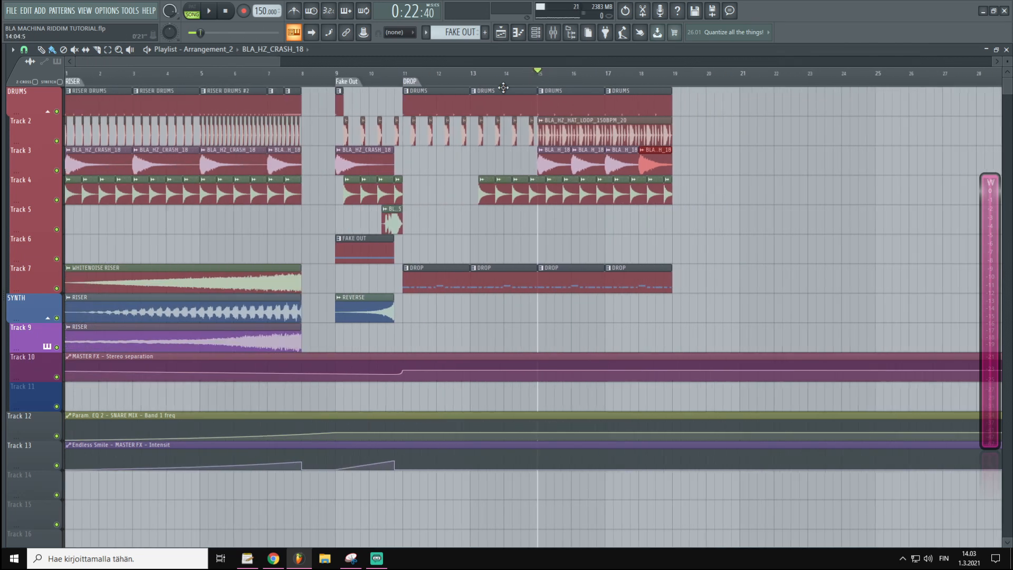
scroll(467, 97, "up", 4)
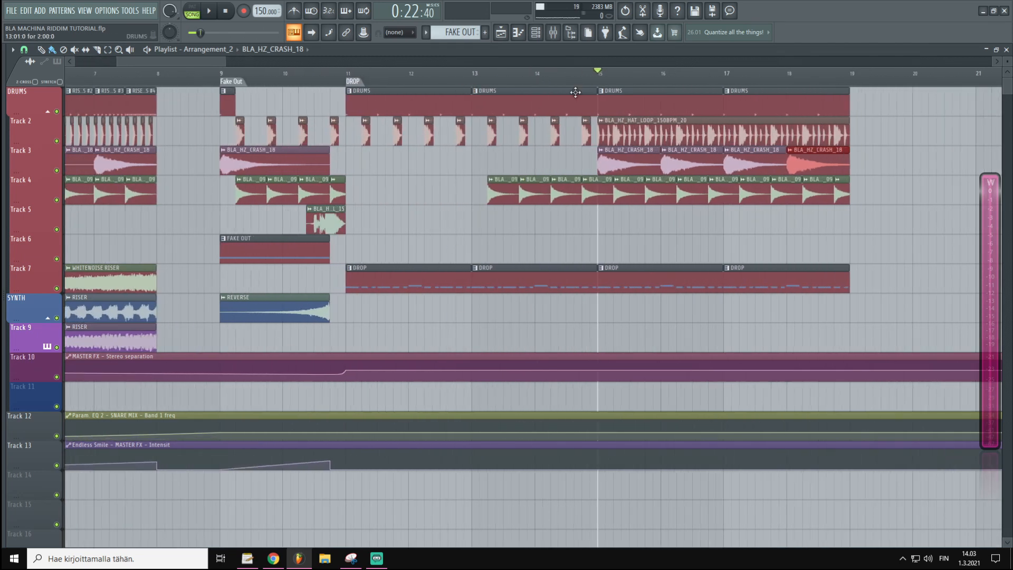
scroll(585, 101, "down", 2)
scroll(647, 78, "up", 2)
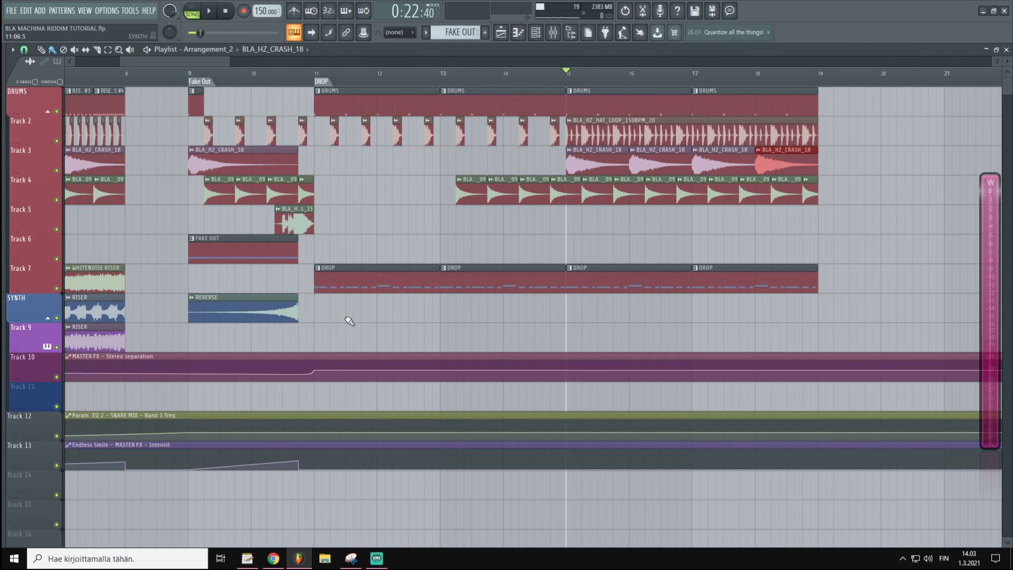
left_click(570, 269)
left_click(610, 338)
right_click(718, 283)
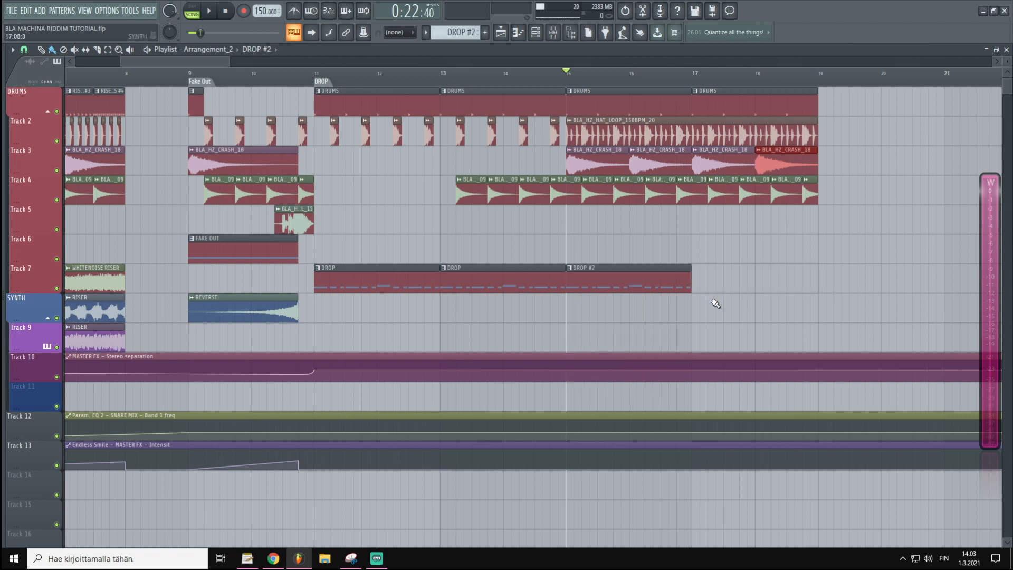
left_click(723, 285)
- Open the DROP #2 pattern in the Channel rack and listen to it in pattern mode
double_click(600, 275)
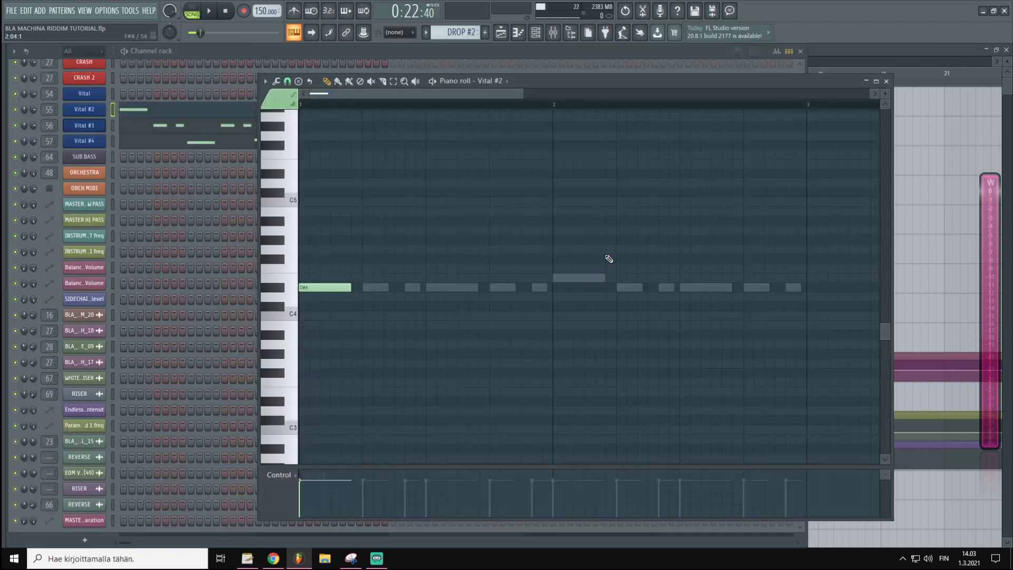
left_click(867, 82)
scroll(318, 281, "up", 5)
scroll(240, 293, "down", 2)
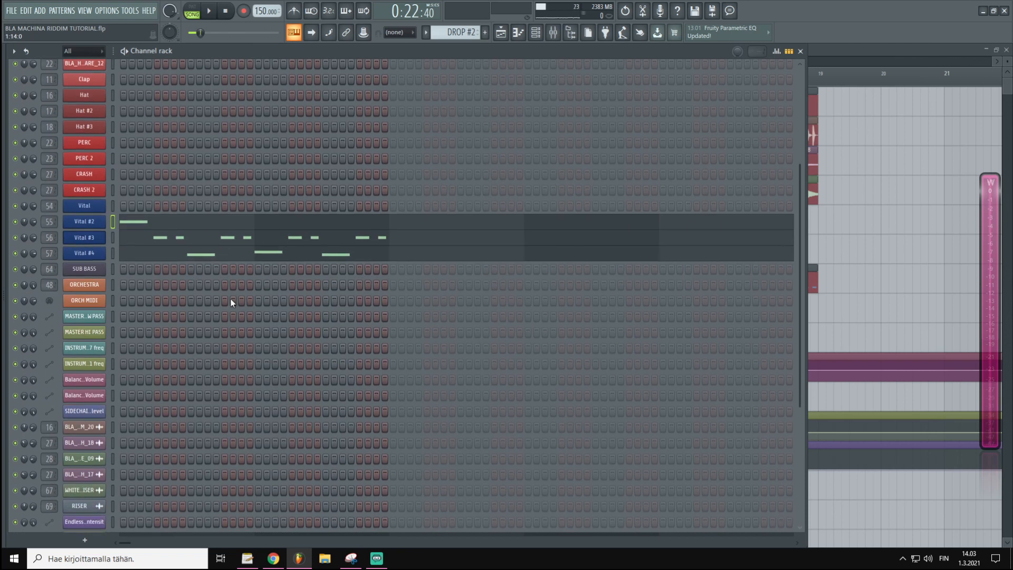
left_click(193, 12)
key("space")
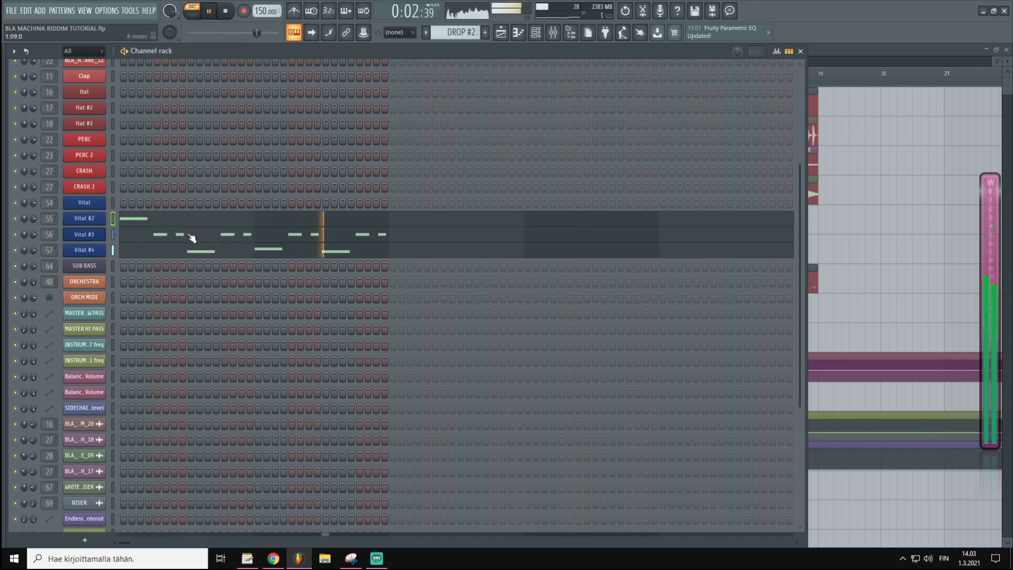
key("space")
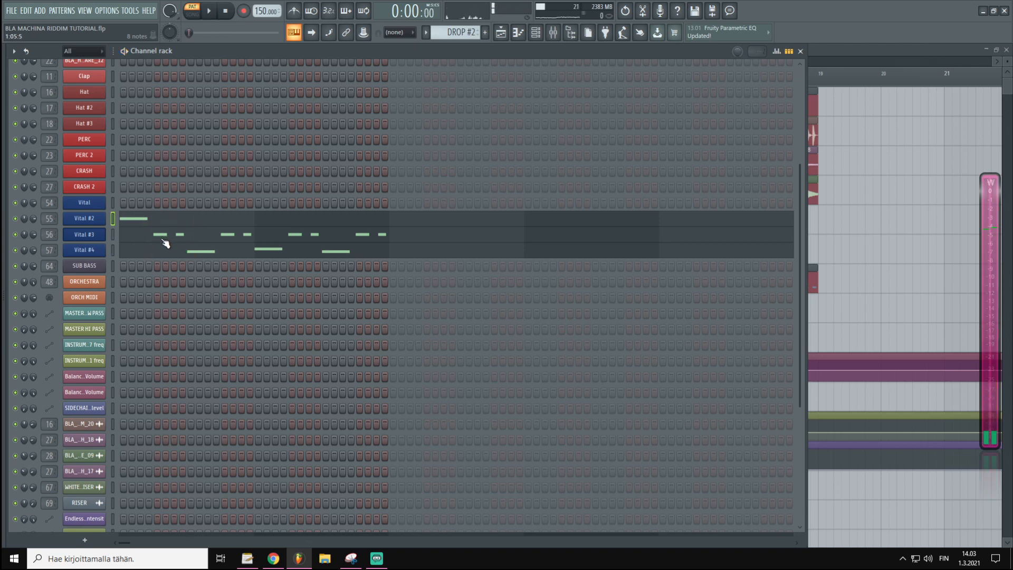
- In the DROP #2 pattern, replace Vital #2's opening long D#4 note with three short consecutive D#4 notes and play it back
left_click(136, 218)
scroll(366, 108, "up", 3)
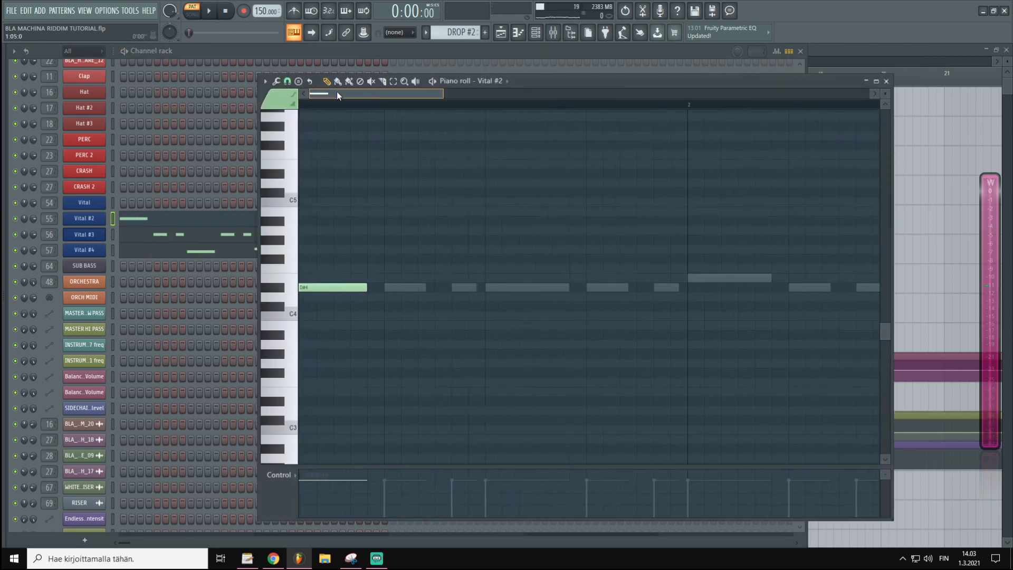
left_click_drag(379, 288, 341, 288)
left_click(377, 287)
key("space")
key("space")
scroll(409, 97, "down", 3)
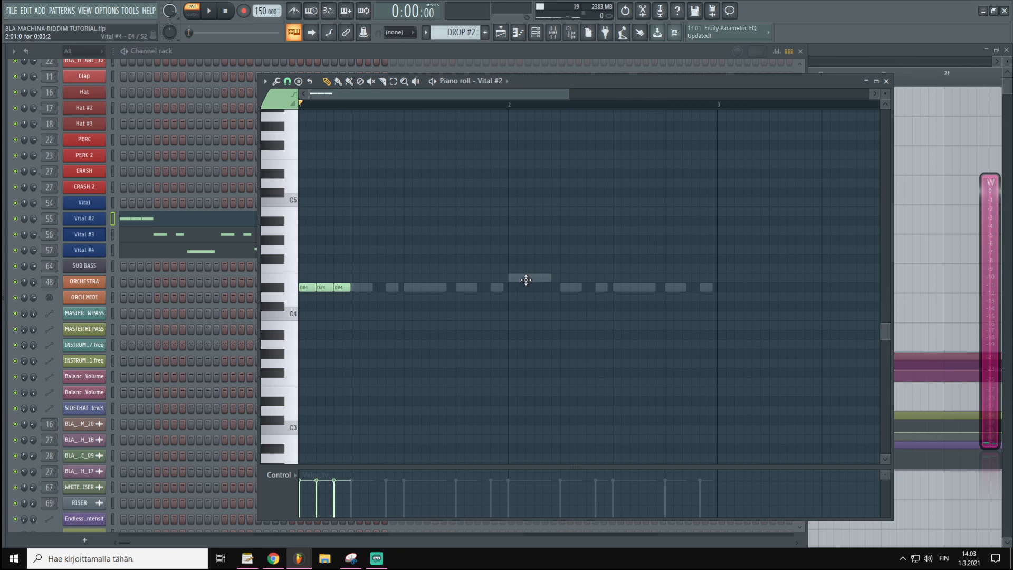
- Add a short E4 note to Vital #2 at the start of bar 2 and listen to the pattern
left_click(511, 279)
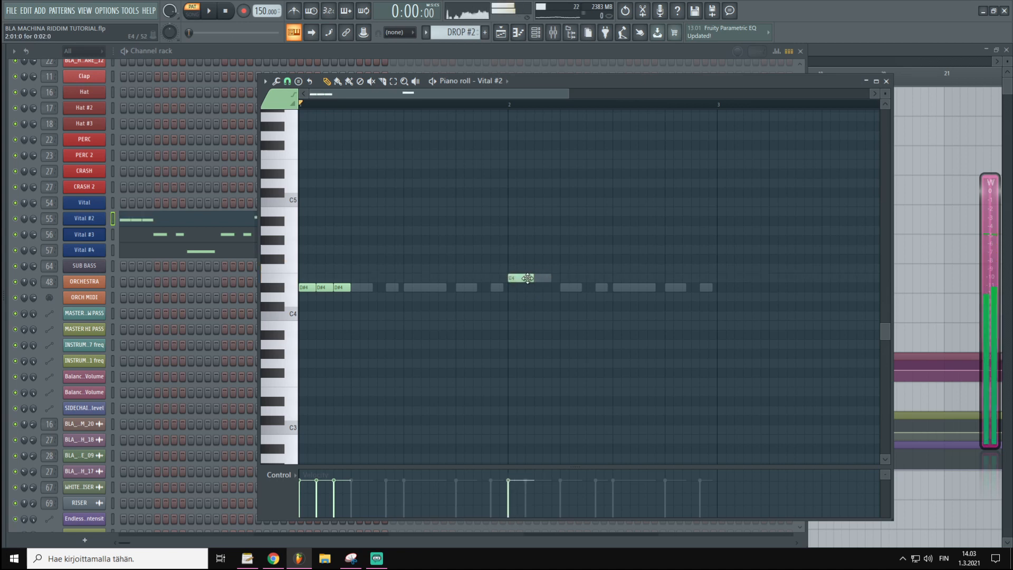
key("space")
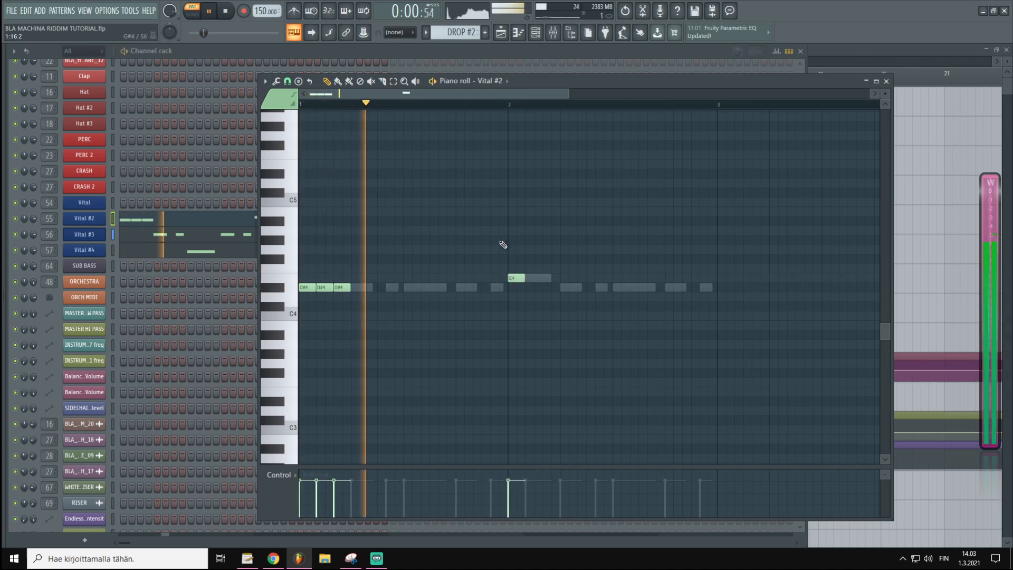
left_click(318, 296)
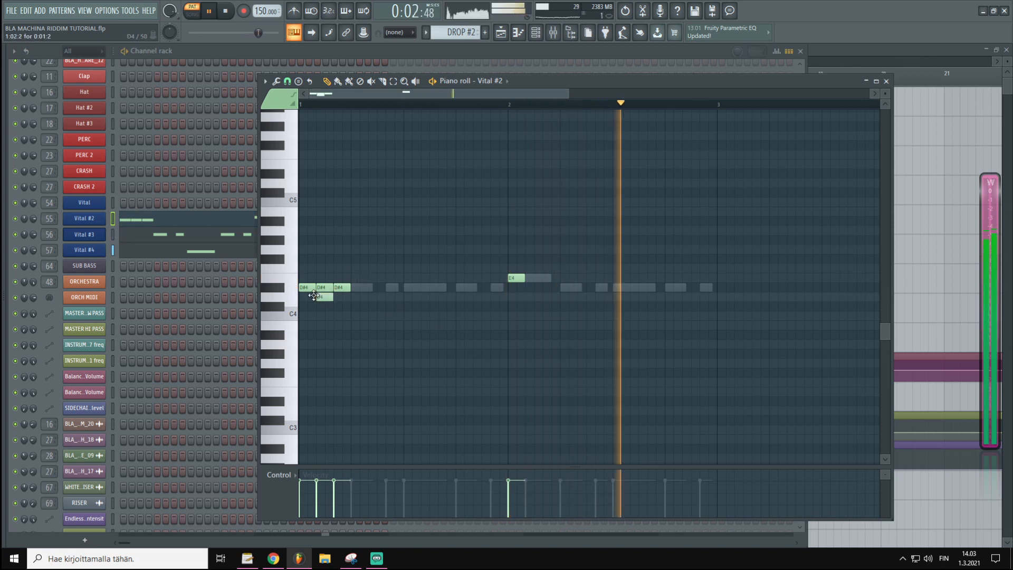
key("space")
right_click(318, 297)
- Raise Vital #2's three opening notes by a semitone to E4 and listen to the pattern
left_click_drag(356, 294, 305, 289)
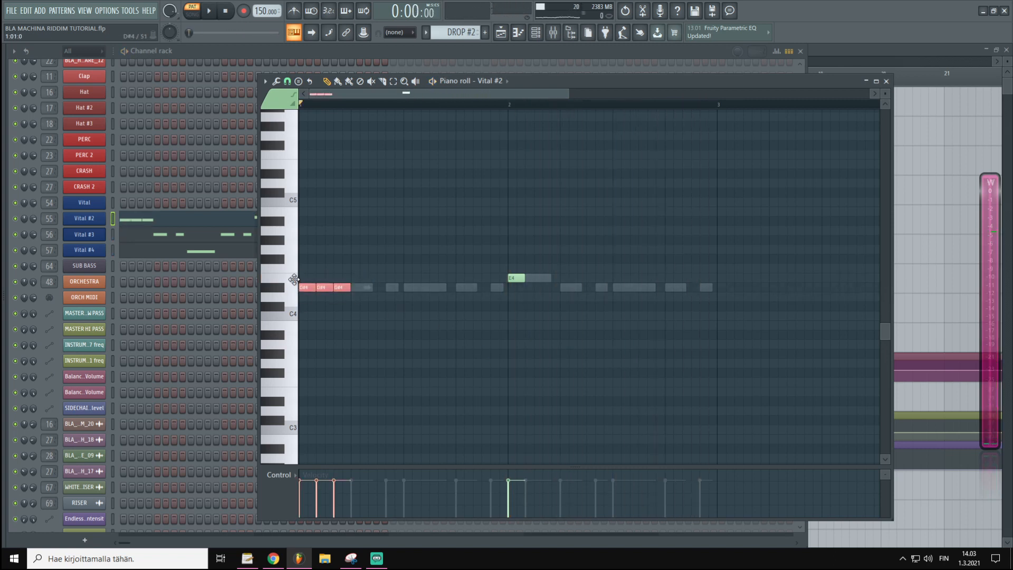
key("shift+Up")
key("space")
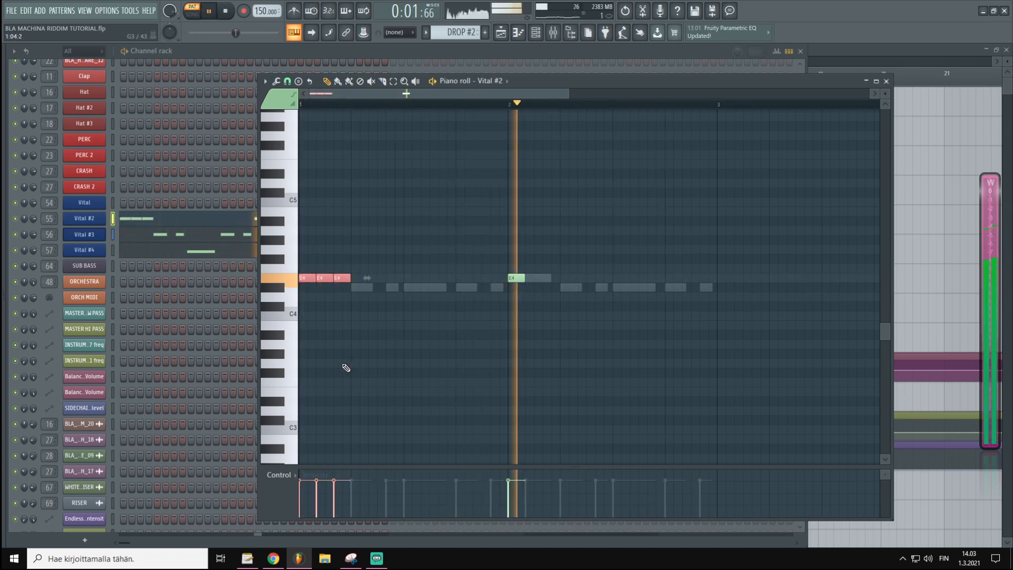
key("space")
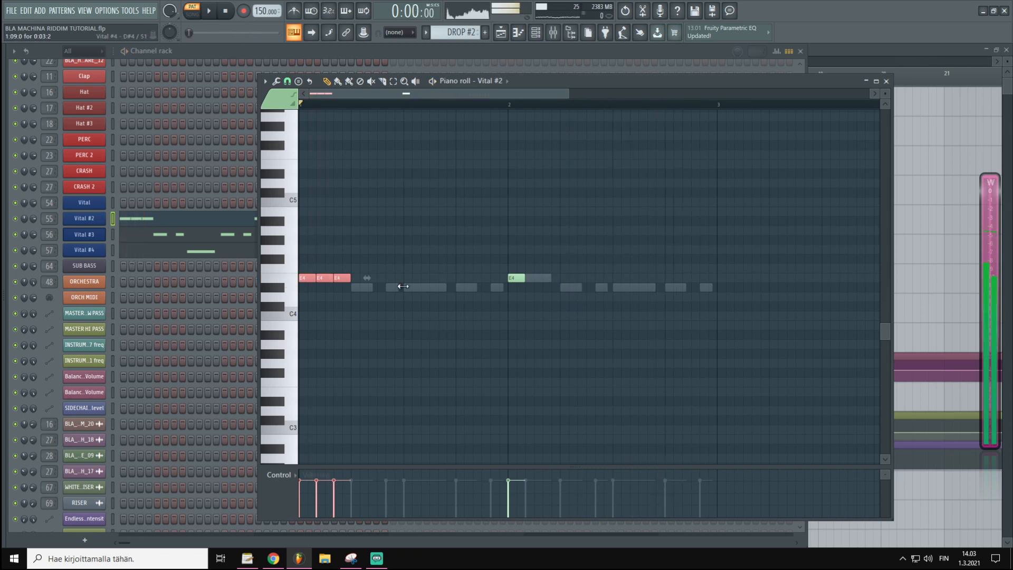
left_click(365, 231)
right_click(368, 231)
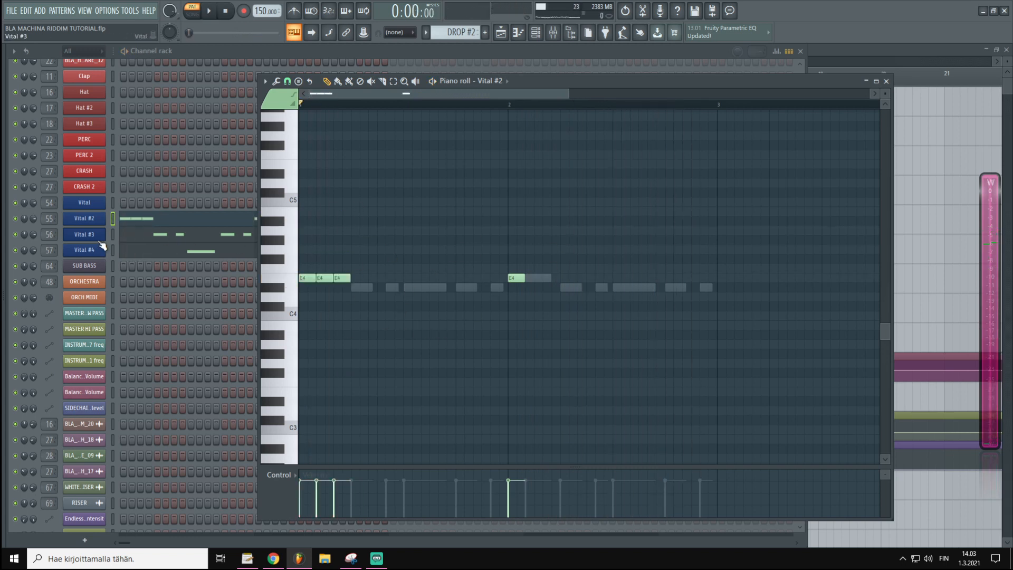
left_click(277, 280)
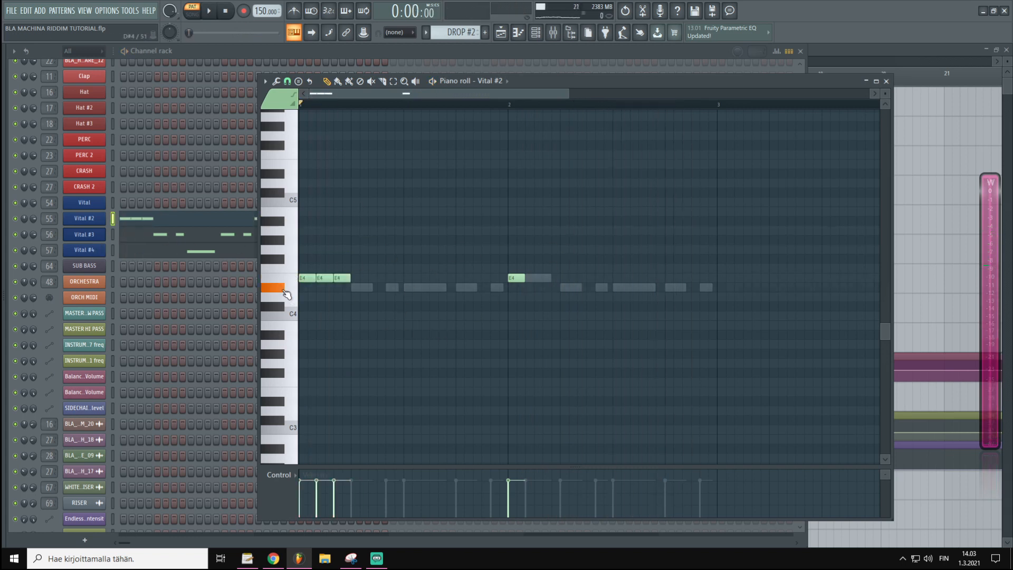
- Open the Vital #3 synth and audition its MORPH, JUMP and PHASER macros
left_click(100, 236)
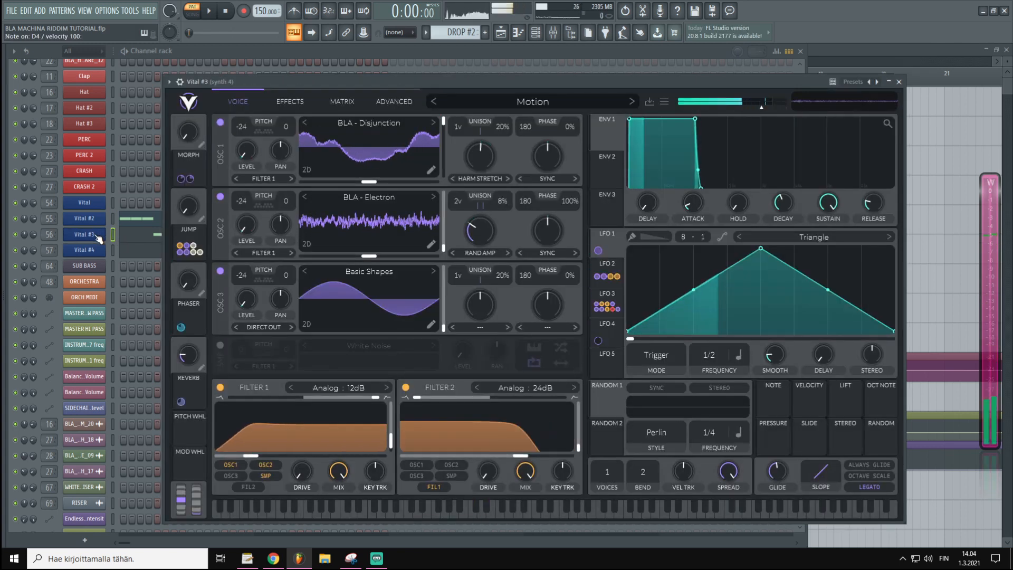
left_click_drag(188, 133, 189, 135)
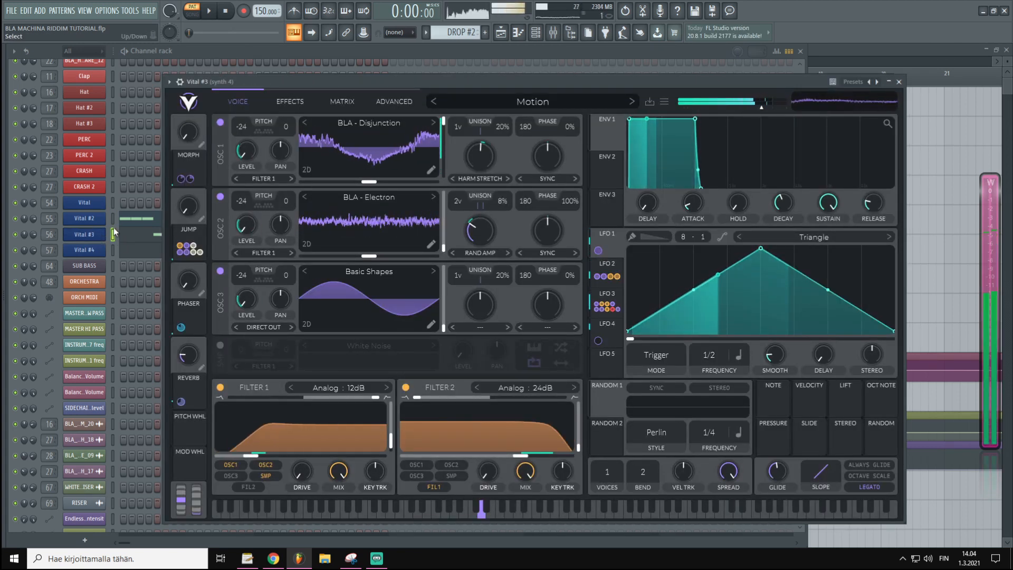
left_click_drag(203, 79, 189, 201)
left_click_drag(279, 81, 301, 80)
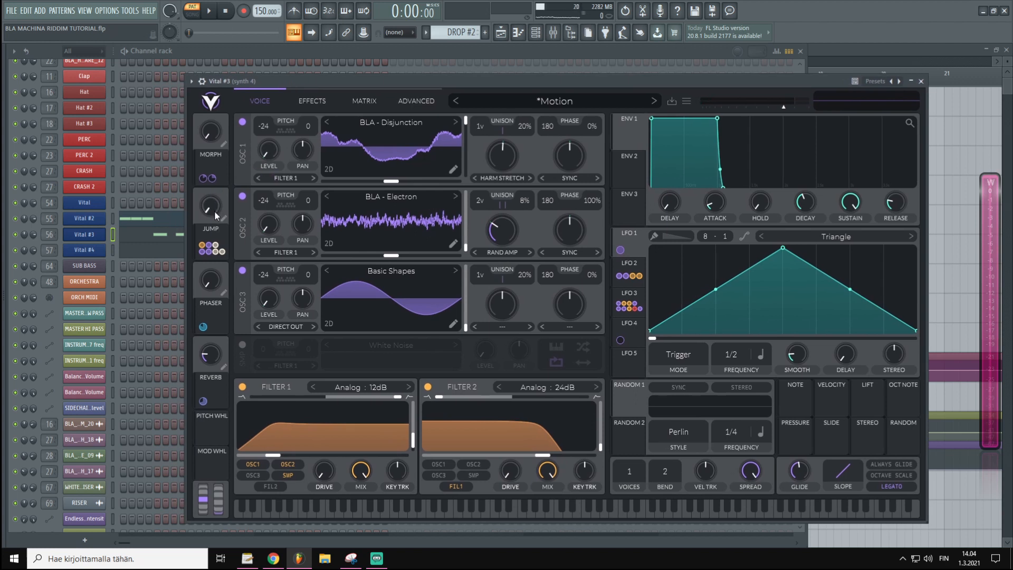
left_click_drag(319, 83, 323, 88)
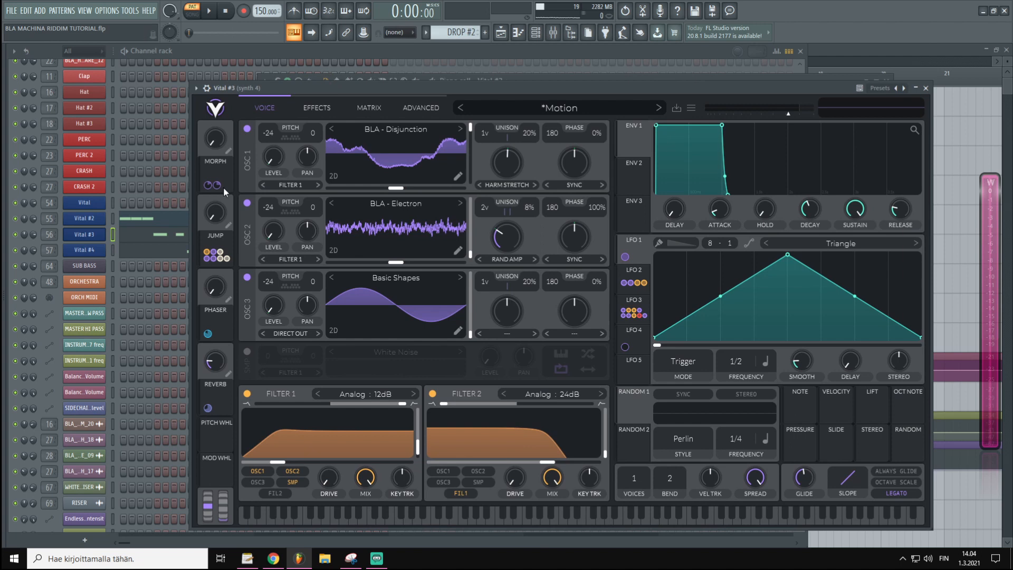
mouse_move(215, 216)
left_mouse_down()
mouse_move(232, 131)
mouse_move(217, 226)
left_mouse_up()
left_click_drag(218, 288, 212, 446)
- Create automation clips for Vital #3's MORPH (Macro 1) and PHASER (Macro 3) controls
left_click_drag(214, 157, 214, 138)
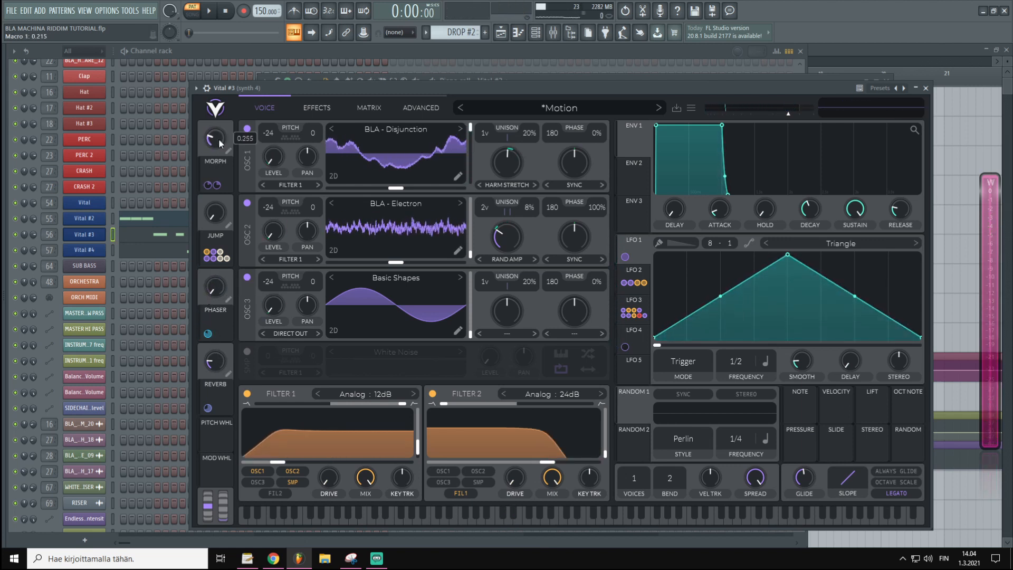
right_click(368, 34)
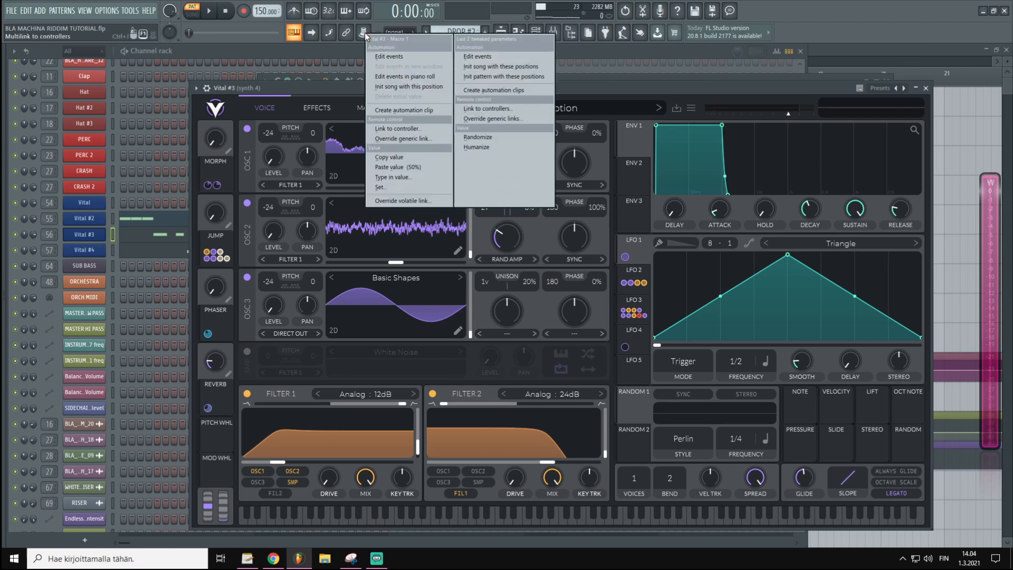
left_click(394, 109)
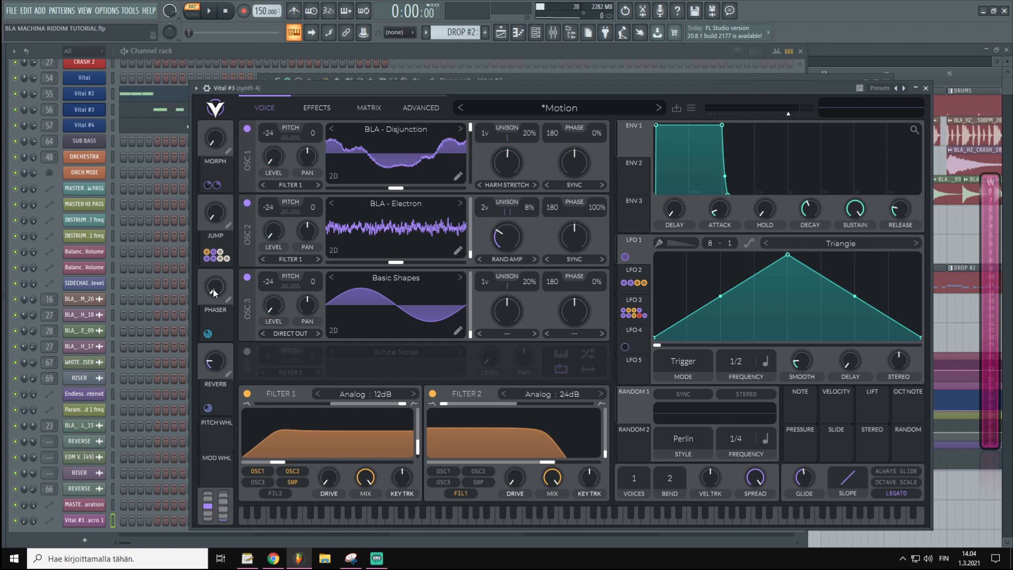
left_click_drag(217, 295, 207, 258)
left_click(364, 33)
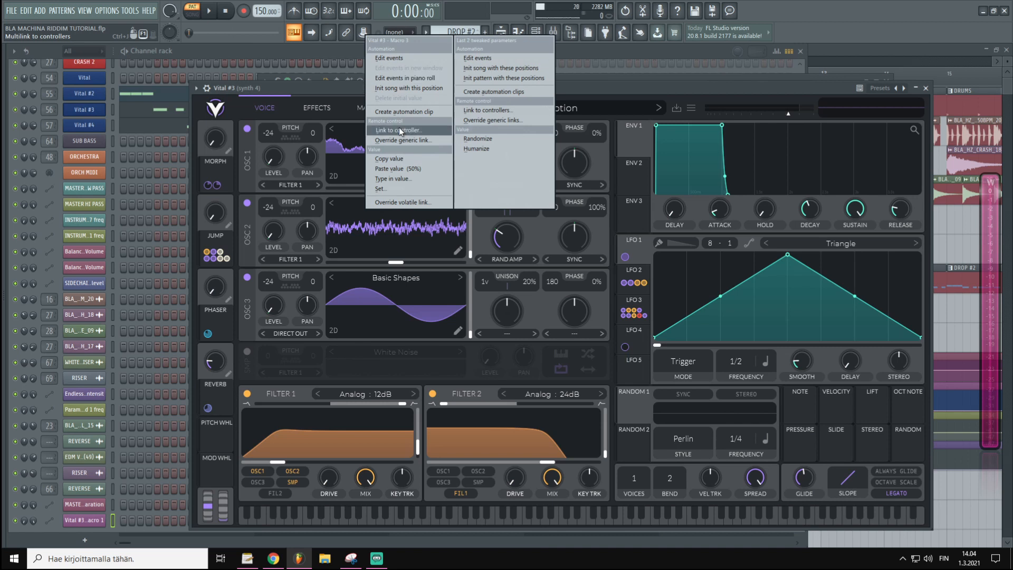
left_click(403, 111)
- Arrange the playlist automation so Vital #3's Macro 1 clip sits on Track 13 and its Macro 3 clip on Track 14
left_click(815, 50)
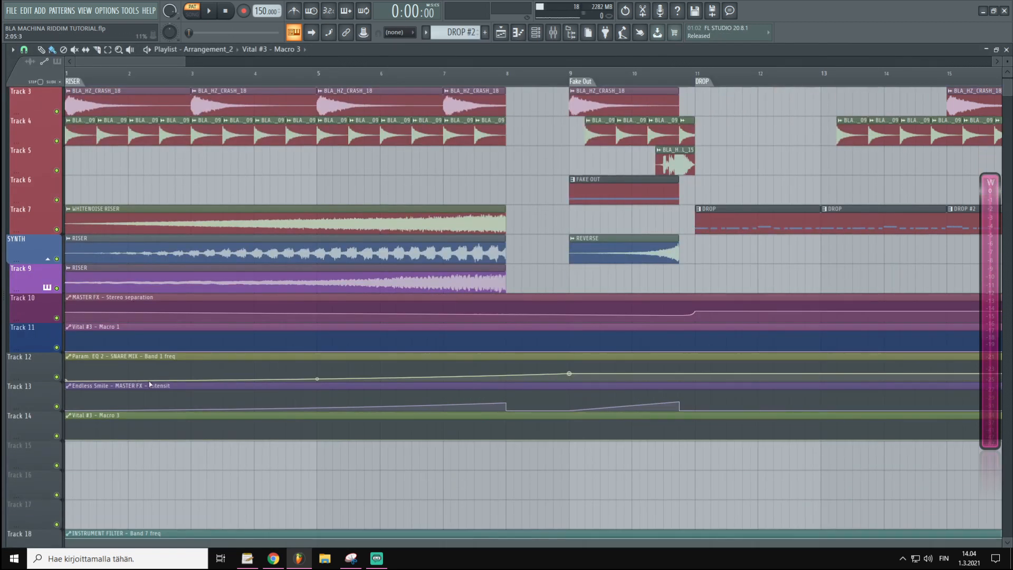
scroll(137, 364, "down", 2)
left_click_drag(118, 297, 97, 450)
mouse_move(101, 357)
left_mouse_down()
mouse_move(91, 300)
mouse_move(99, 307)
mouse_move(84, 357)
left_mouse_up()
left_click(125, 285)
right_click(153, 292)
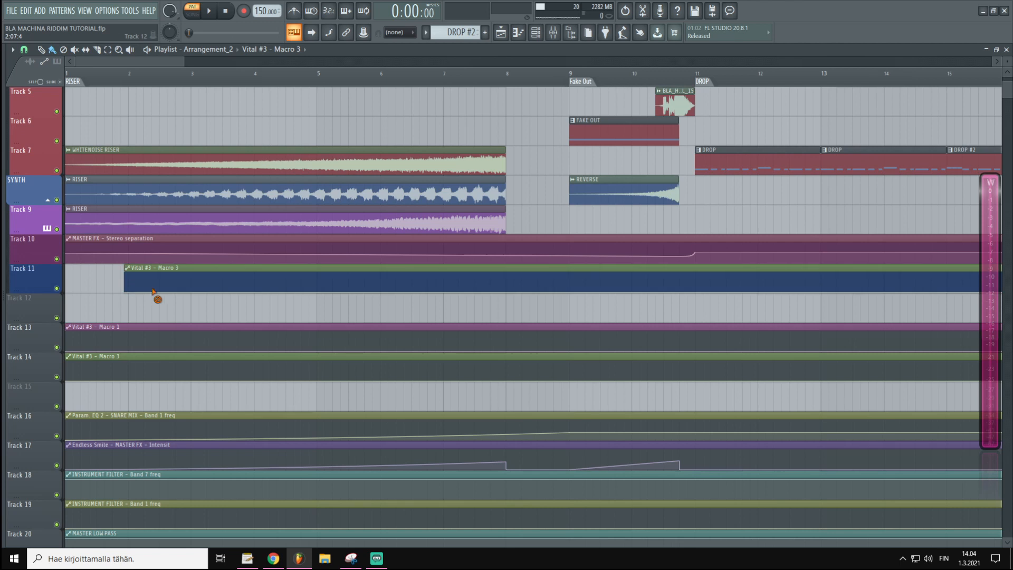
- Shape the Vital #3 Macro 1 automation to curve up from a low point at bar 13 to a raised point at bar 15
scroll(582, 81, "down", 2)
scroll(587, 74, "up", 3)
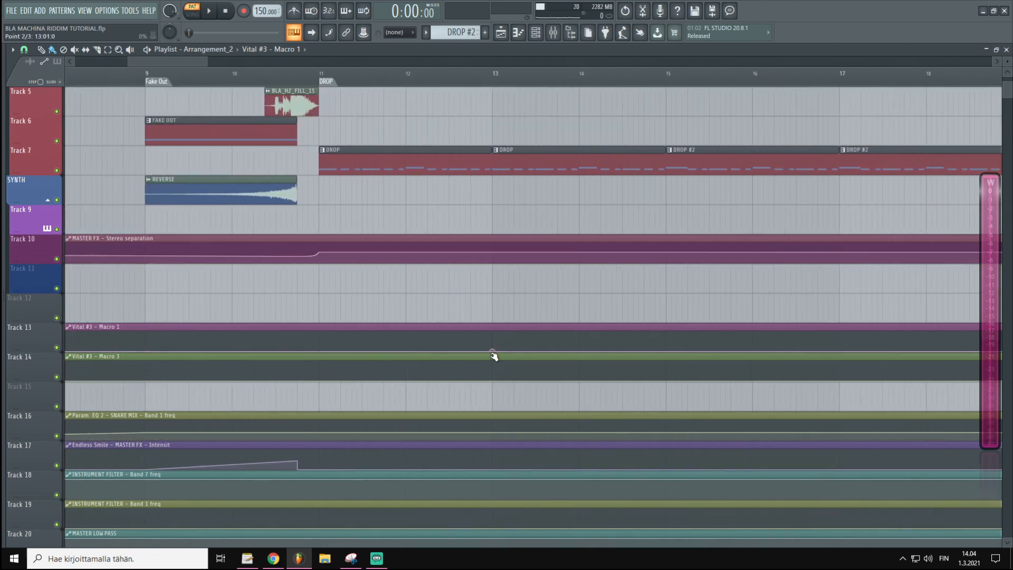
scroll(585, 417, "up", 3)
left_click_drag(673, 439, 668, 431)
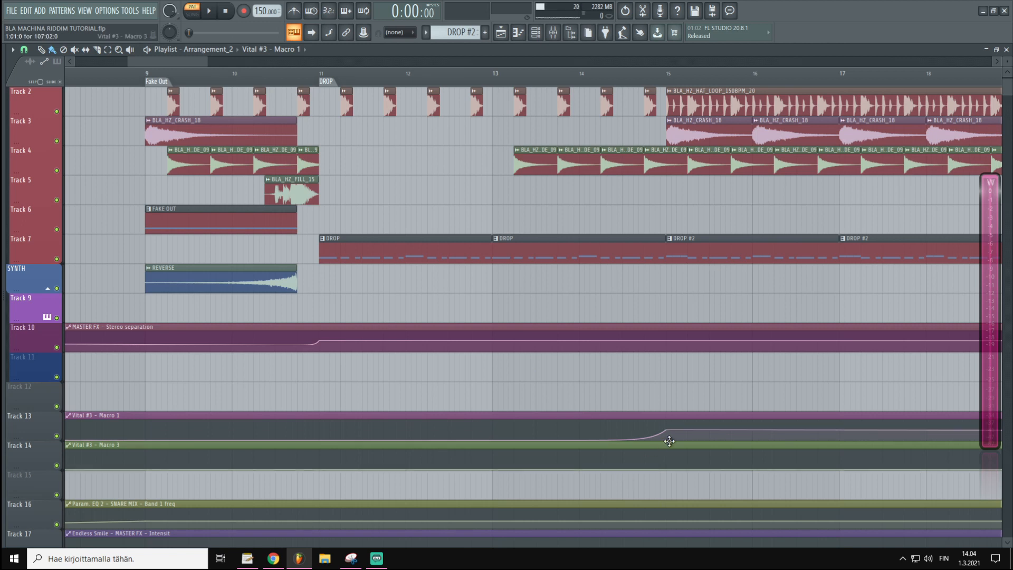
- Play the song from bar 15 to hear DROP #2 with the Macro 1 automation
left_click(662, 84)
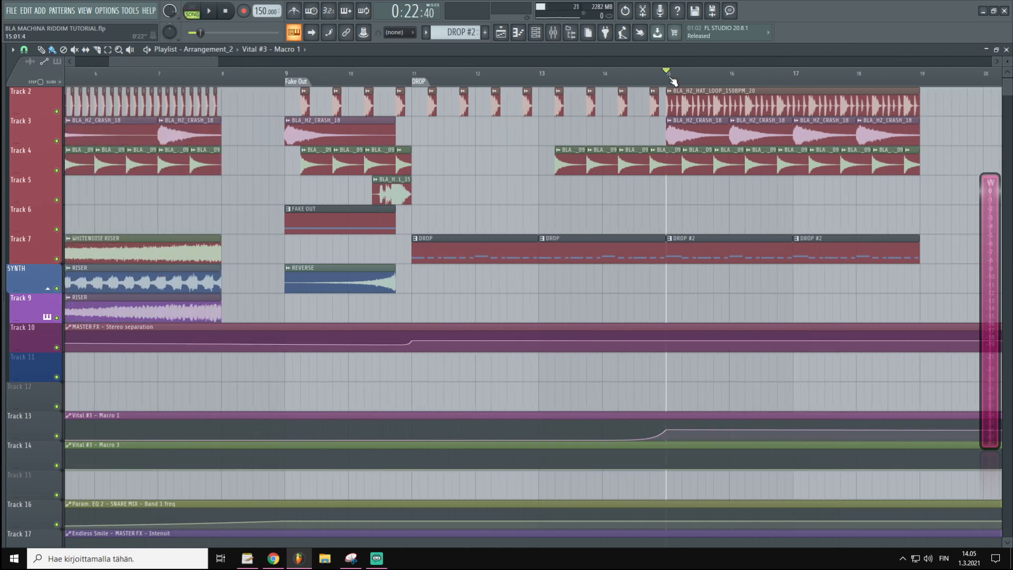
scroll(663, 84, "down", 3)
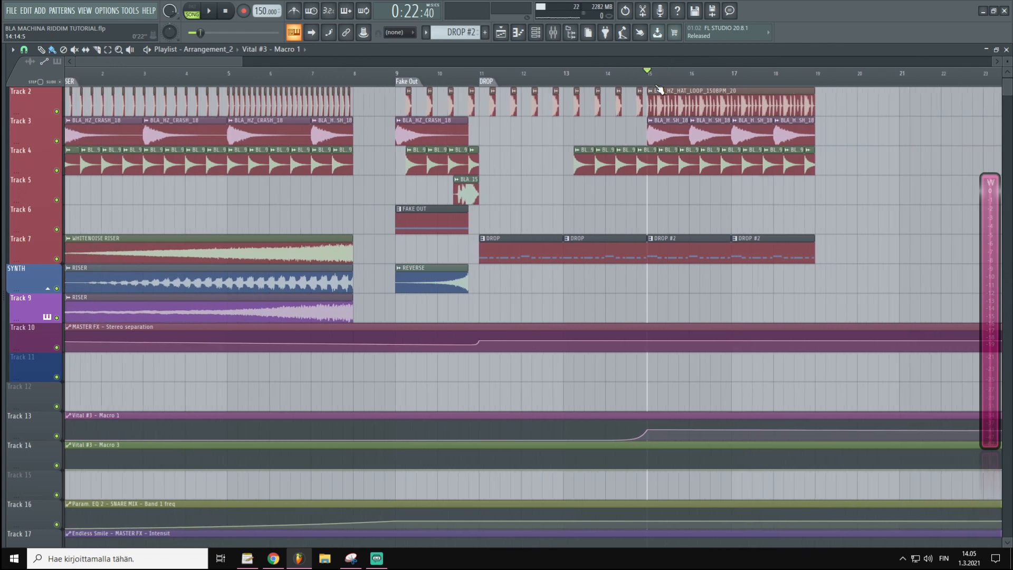
scroll(696, 83, "up", 3)
key("space")
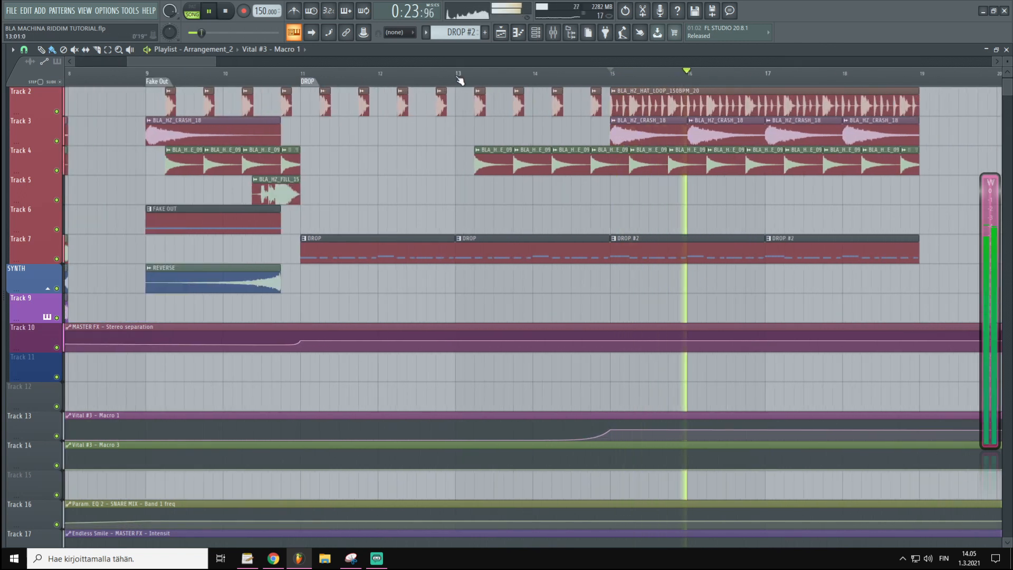
- Lower the Macro 1 automation point at bar 15 slightly and ramp the curve up to a higher point at bar 19
mouse_move(610, 429)
left_mouse_down()
mouse_move(614, 420)
mouse_move(611, 431)
left_mouse_up()
key("space")
left_click_drag(919, 430, 919, 420)
right_click(763, 431)
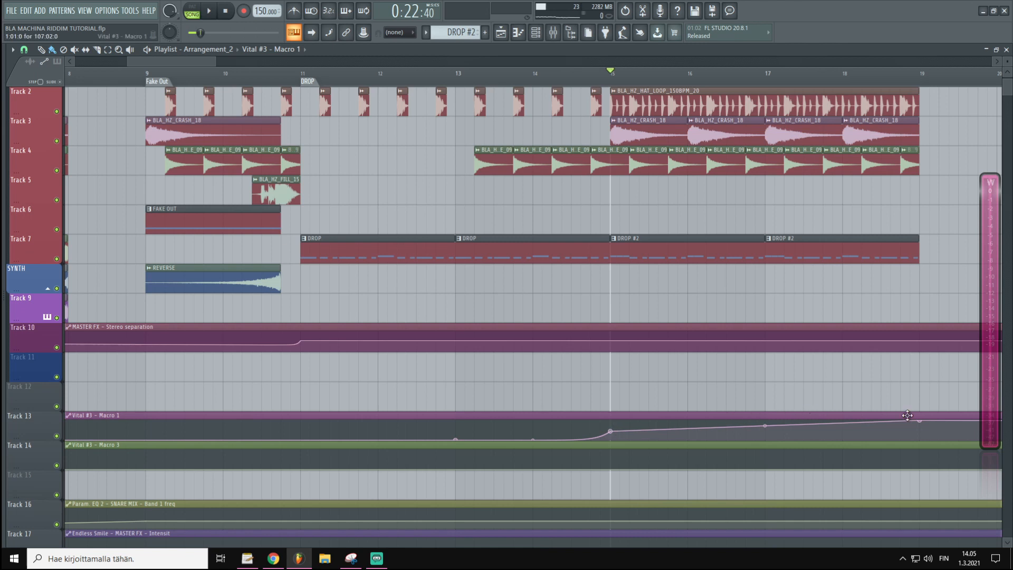
- Shape the Vital #3 Macro 3 automation with a low point at bar 13 rising through bar 15 to a higher point at bar 19
mouse_move(611, 466)
left_mouse_down()
mouse_move(610, 447)
mouse_move(610, 474)
mouse_move(611, 460)
left_mouse_up()
key("space")
key("space")
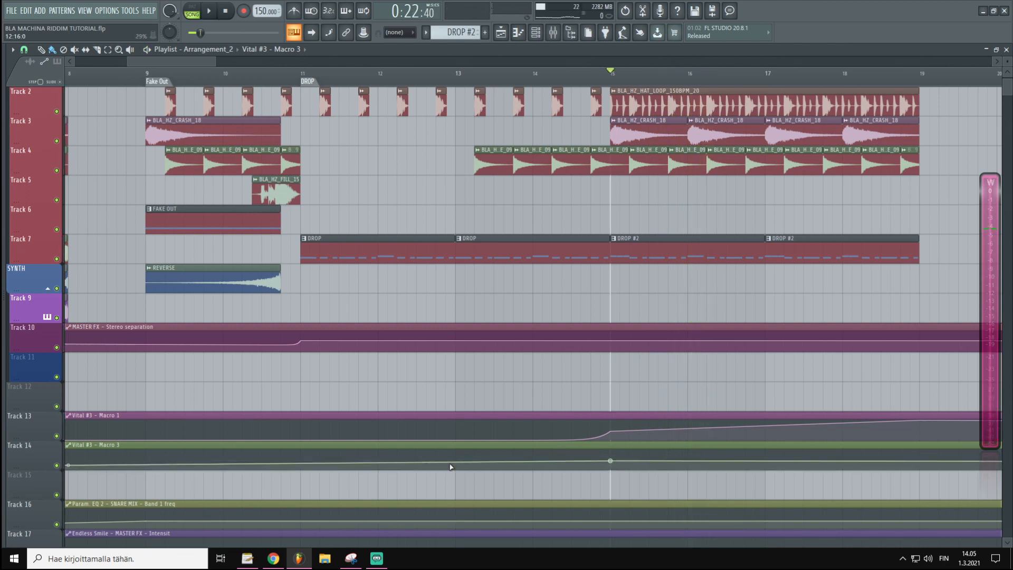
left_click(456, 470)
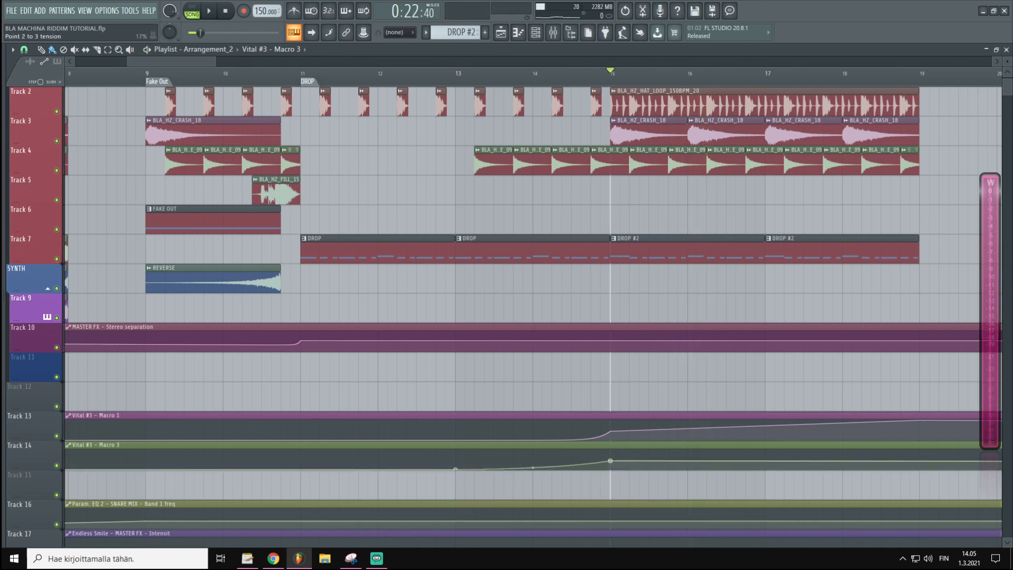
left_click_drag(919, 461, 922, 451)
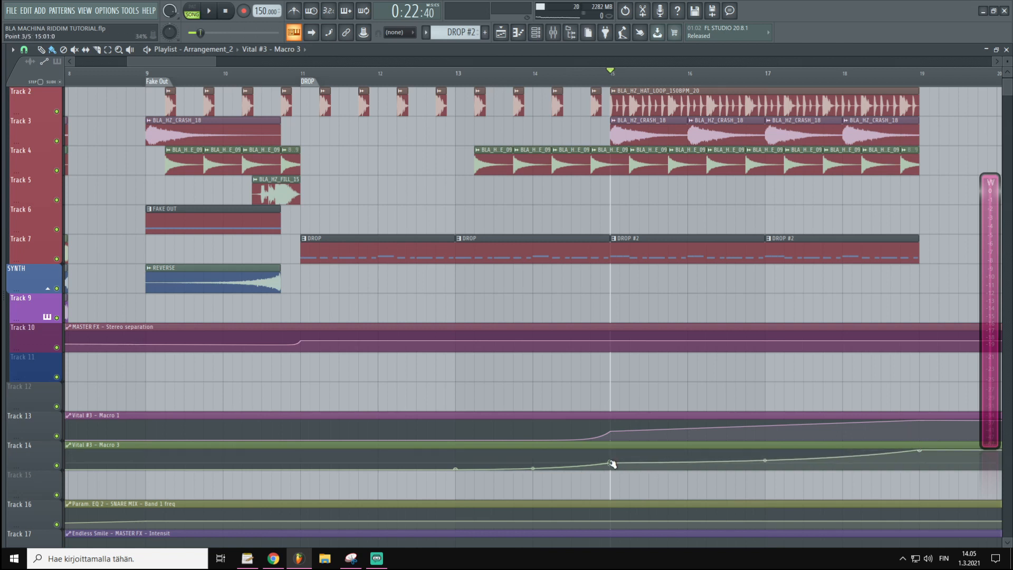
scroll(618, 82, "down", 2)
scroll(622, 82, "down", 1)
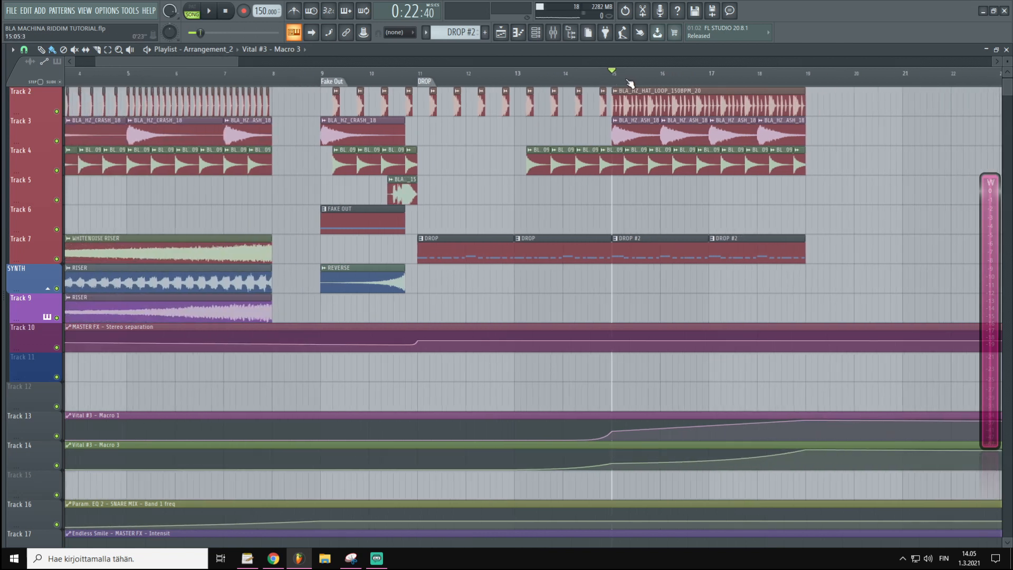
scroll(626, 83, "down", 1)
scroll(624, 83, "up", 2)
scroll(559, 208, "up", 1)
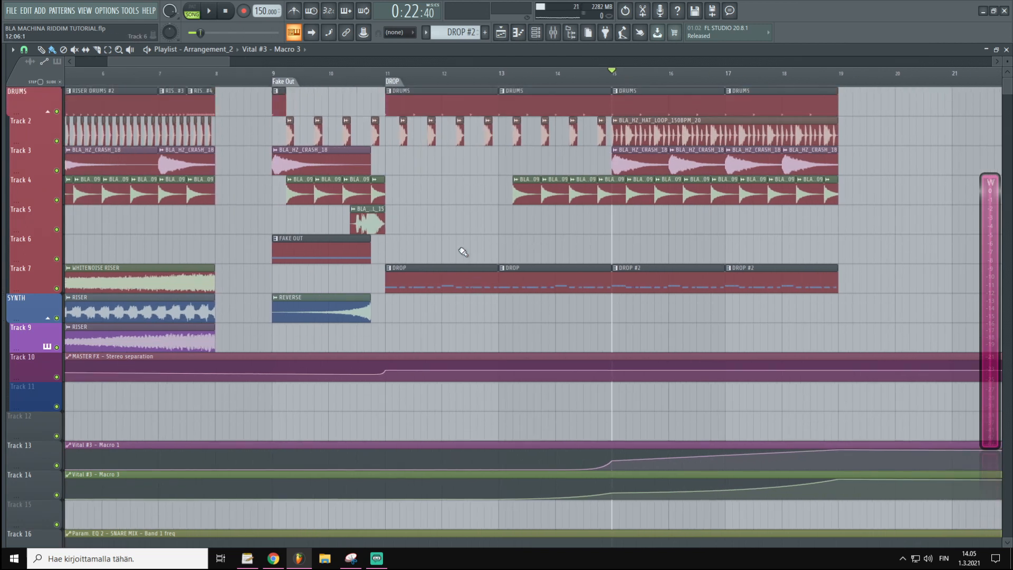
left_click(456, 249)
right_click(478, 244)
right_click(475, 236)
- Pick up the REVERSE clip parked past bar 34 and place it on Track 5 near bar 14, leading into DROP #2
scroll(576, 87, "down", 1)
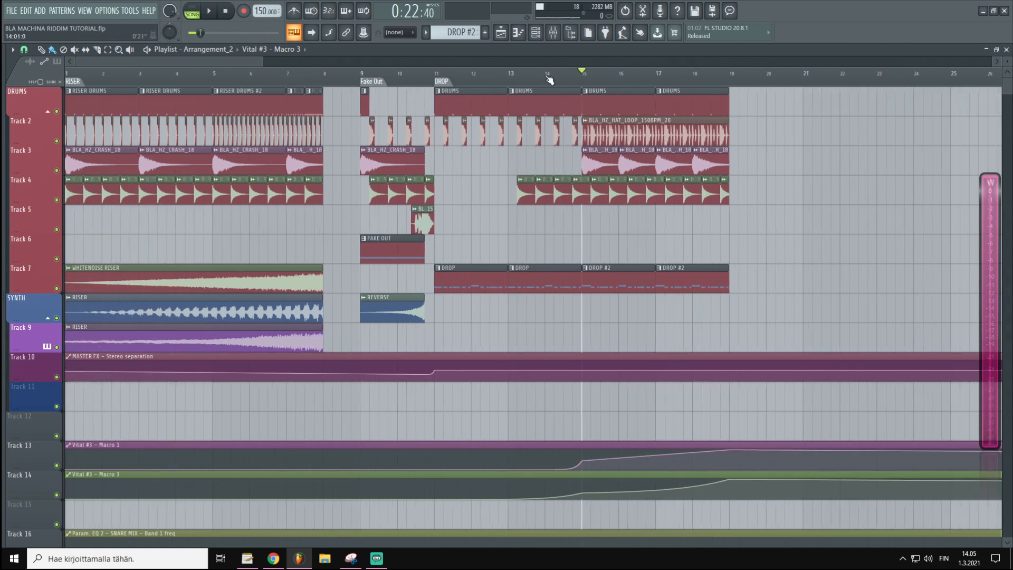
scroll(467, 85, "down", 1)
scroll(378, 77, "down", 2)
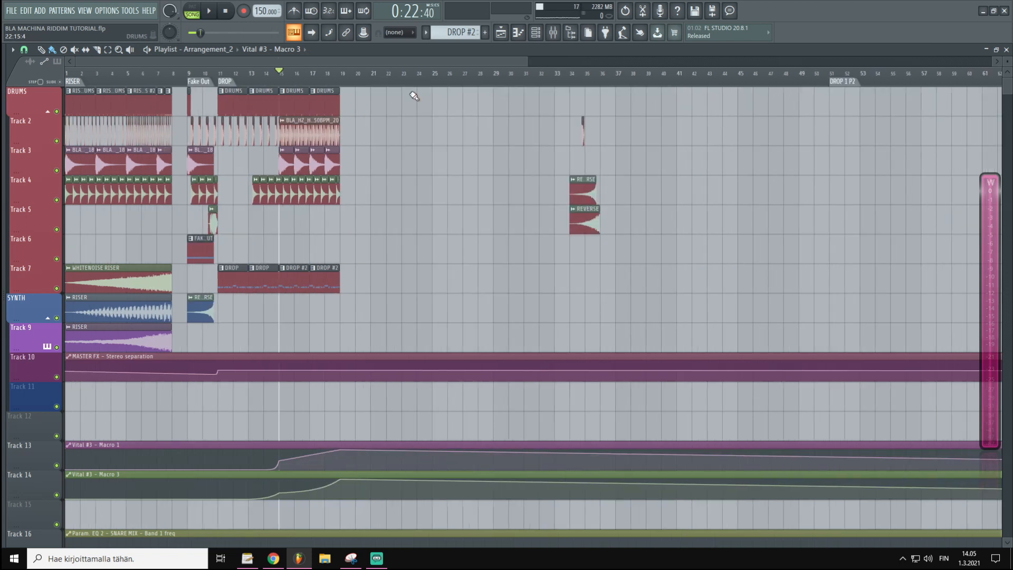
scroll(182, 73, "up", 3)
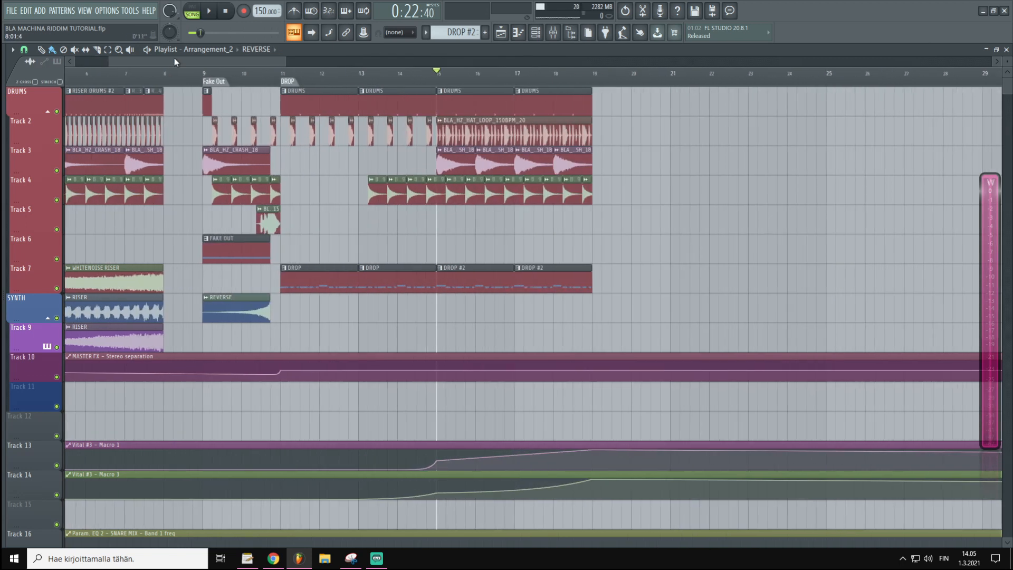
scroll(400, 73, "left", 3)
left_click(548, 233)
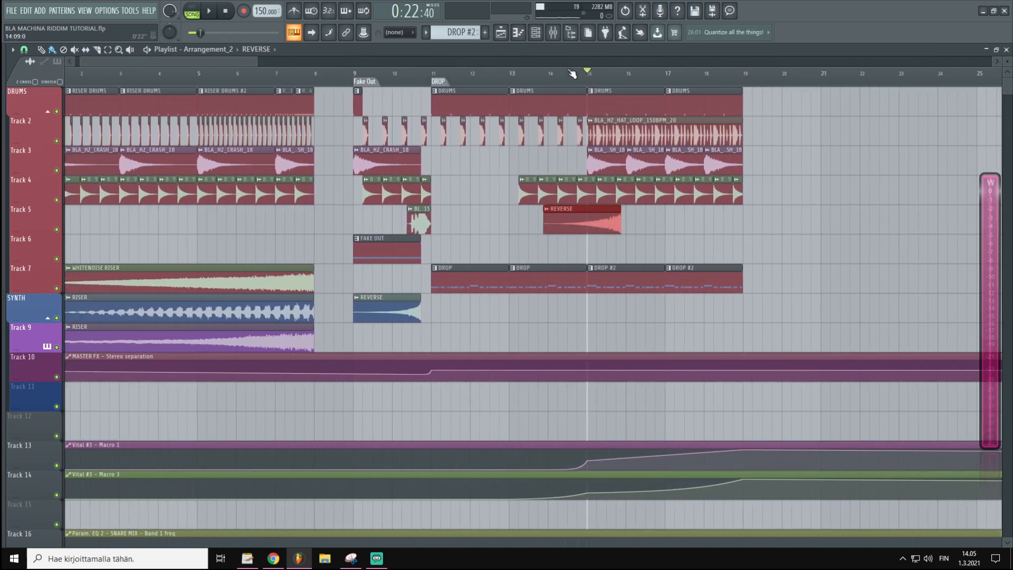
- Align the REVERSE clip on Track 5 to bars 13–15 and place a second one at bars 17–19
scroll(575, 79, "up", 2)
left_click_drag(678, 228, 607, 227)
left_click_drag(437, 206, 776, 205)
scroll(668, 75, "down", 2)
left_click(901, 163)
right_click(900, 165)
- Audition crashes from the Horizon Drums Cymbals folder and place BLA_HZ_CRASH_11 on the SYNTH track between bars 13 and 15
left_click(4, 295)
scroll(79, 374, "down", 6)
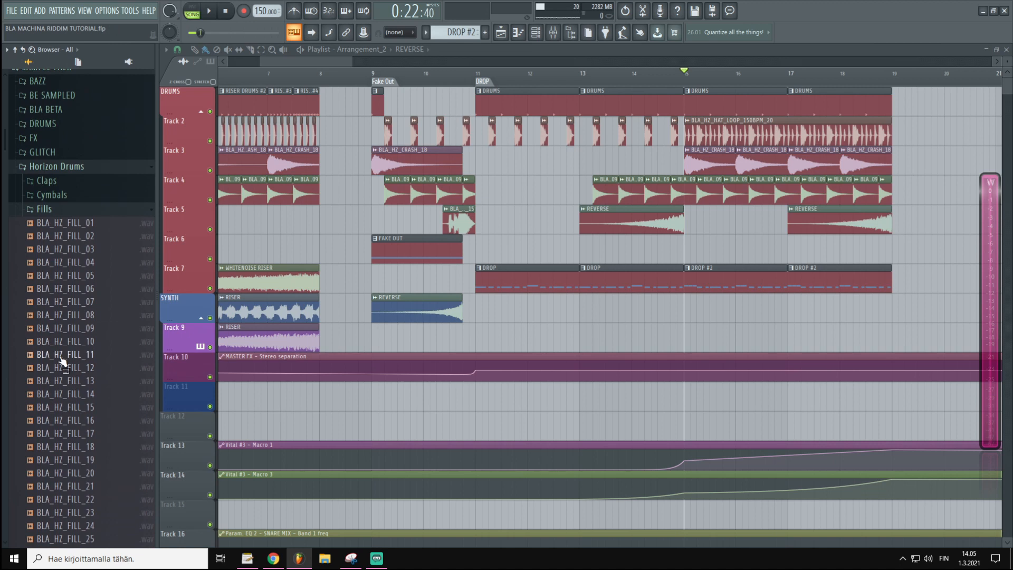
left_click(52, 211)
left_click(52, 200)
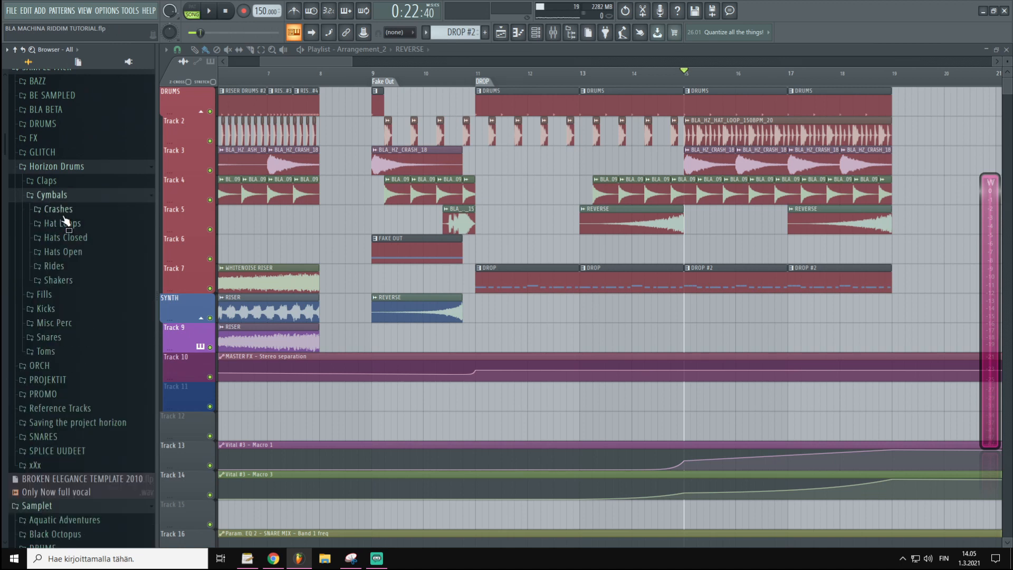
left_click(59, 210)
left_click(74, 261)
left_click(76, 359)
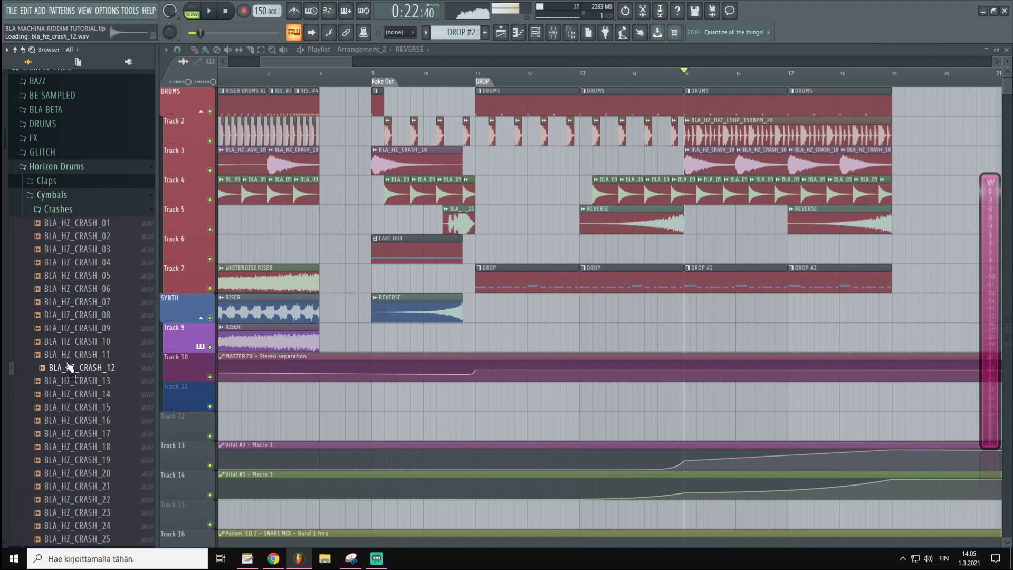
left_click_drag(72, 358, 537, 312)
- Reverse the BLA_HZ_CRASH_11 sample and trim its clip so it ends at bar 15
double_click(537, 311)
left_click(225, 260)
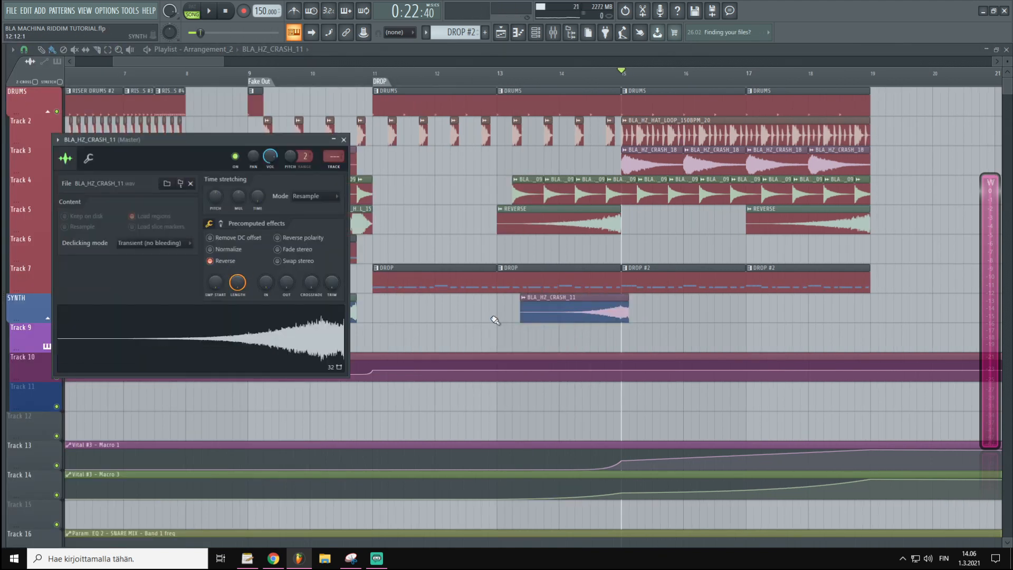
left_click_drag(633, 318, 622, 321)
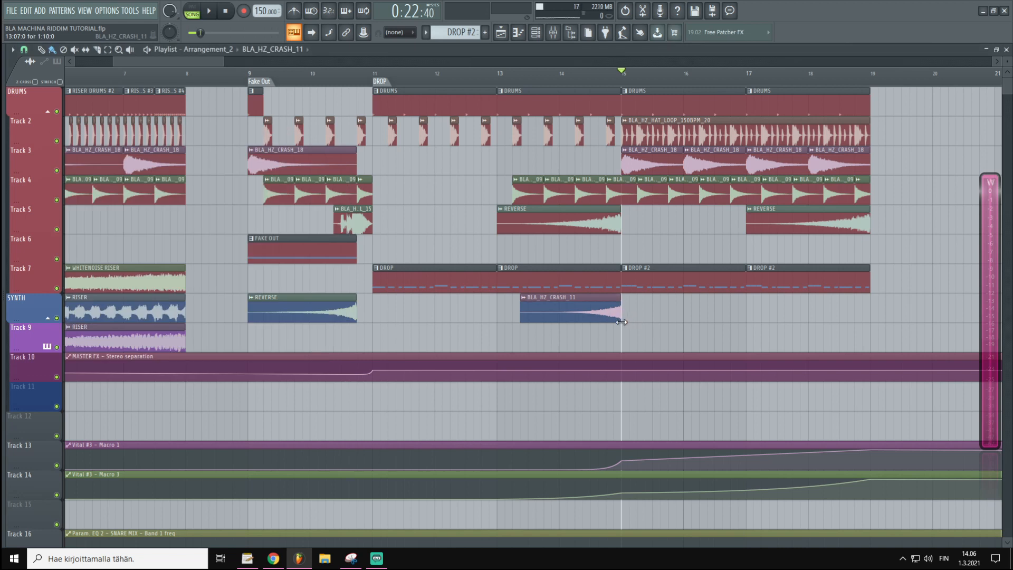
- Lower the BLA_HZ_CRASH_11 channel volume to 23% while auditioning from just after bar 13
left_click(518, 80)
double_click(528, 320)
left_click_drag(270, 156, 270, 159)
key("space")
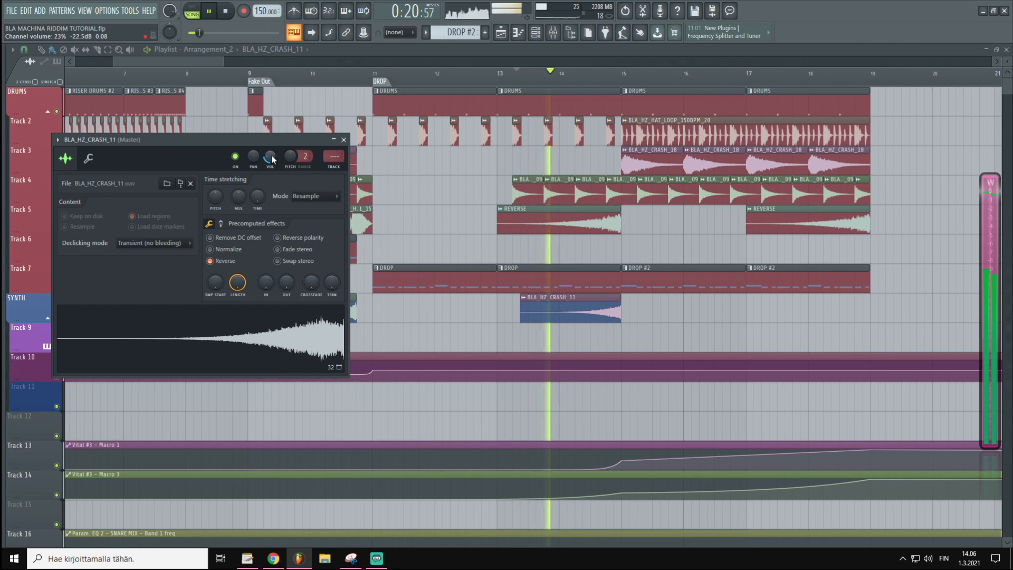
key("space")
- Route the BLA_HZ_CRASH_11 channel to crash mixer track 27
key("F9")
left_click_drag(333, 157, 334, 114)
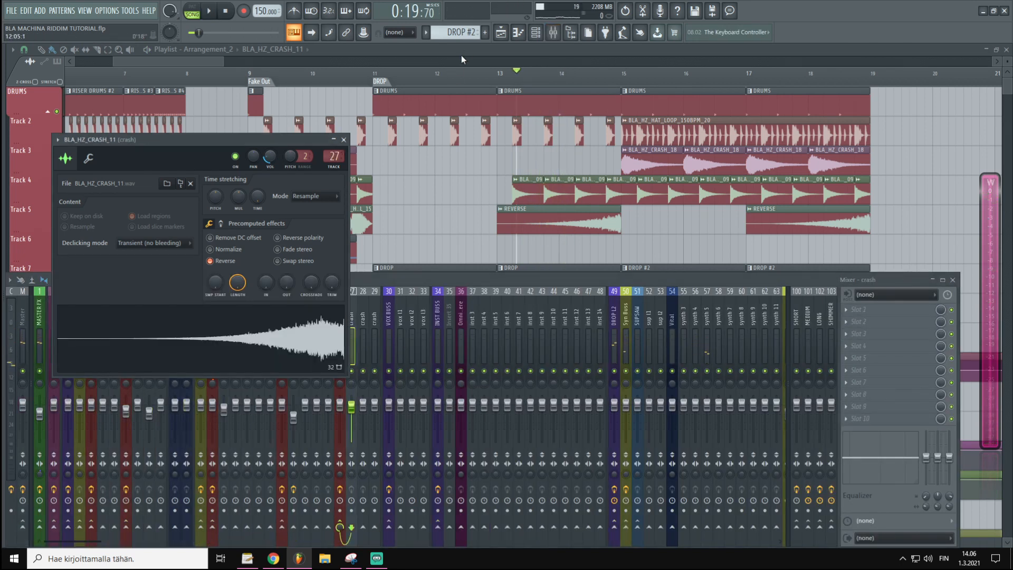
left_click(462, 56)
- Play the song from just after bar 13 while checking the KCK&SNA and DRUM BUSS mixer tracks
key("F9")
left_click(80, 344)
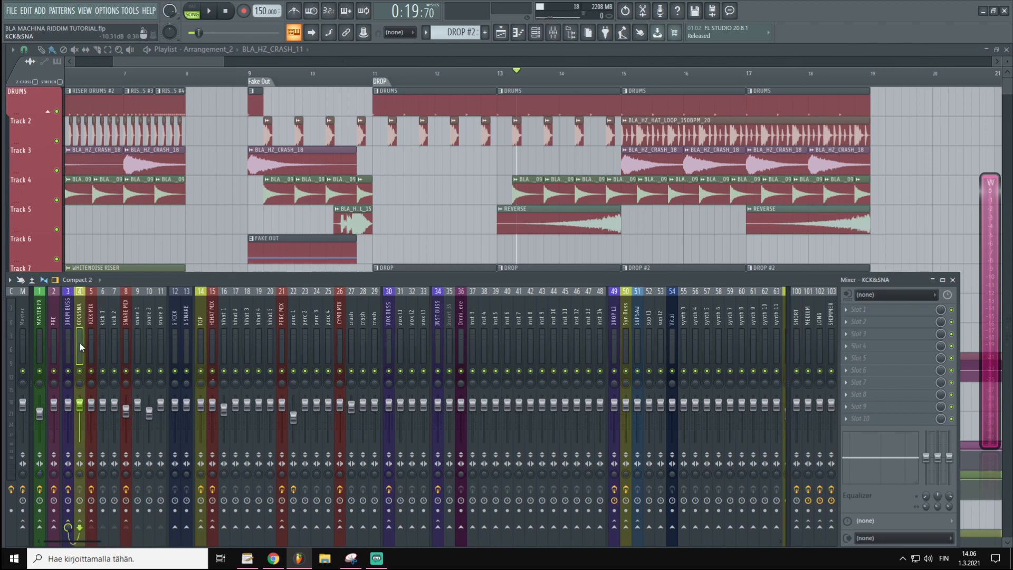
key("space")
left_click(68, 338)
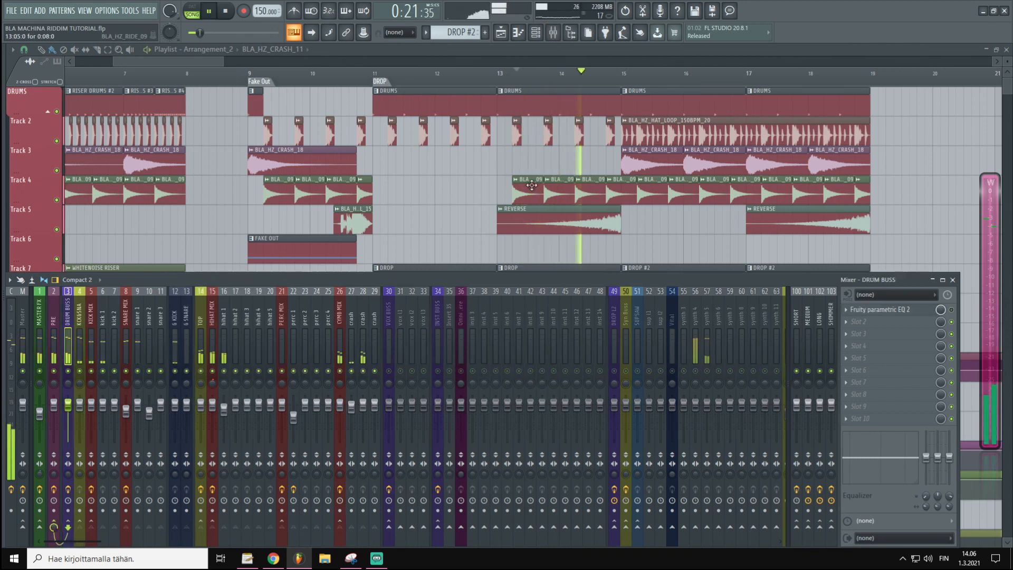
key("F9")
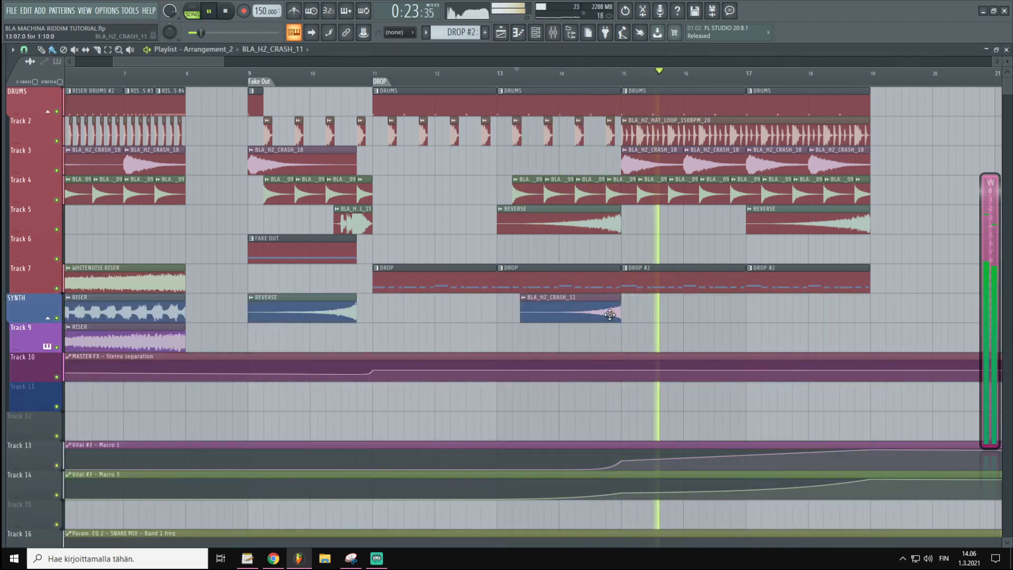
- Place two more BLA_HZ_CRASH_11 clips on the SYNTH track, one ending at bar 17 and one at bar 19
left_click(677, 311)
left_click_drag(719, 305, 688, 305)
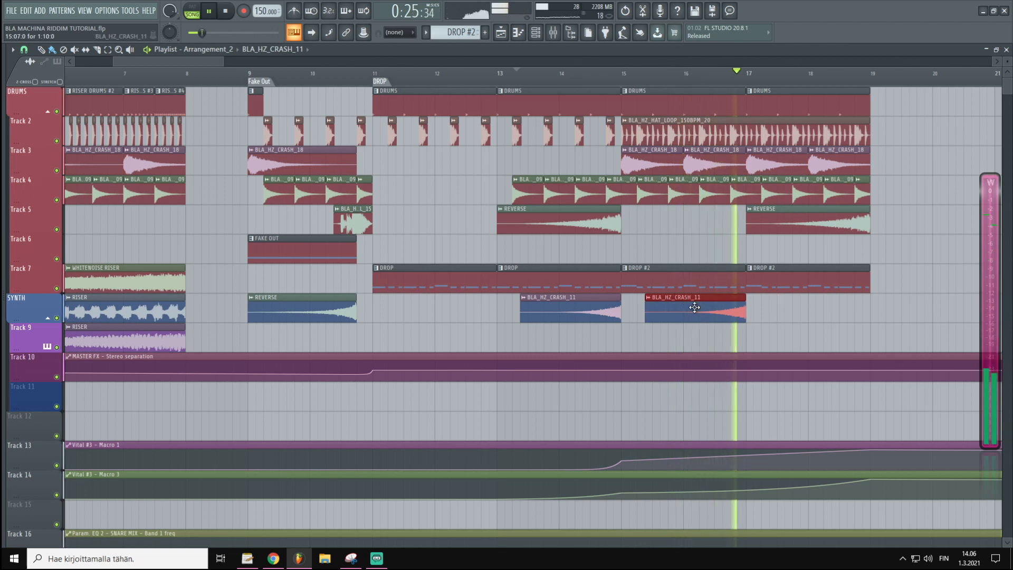
left_click(775, 310)
left_click(929, 190)
right_click(930, 196)
scroll(865, 86, "down", 2)
key("space")
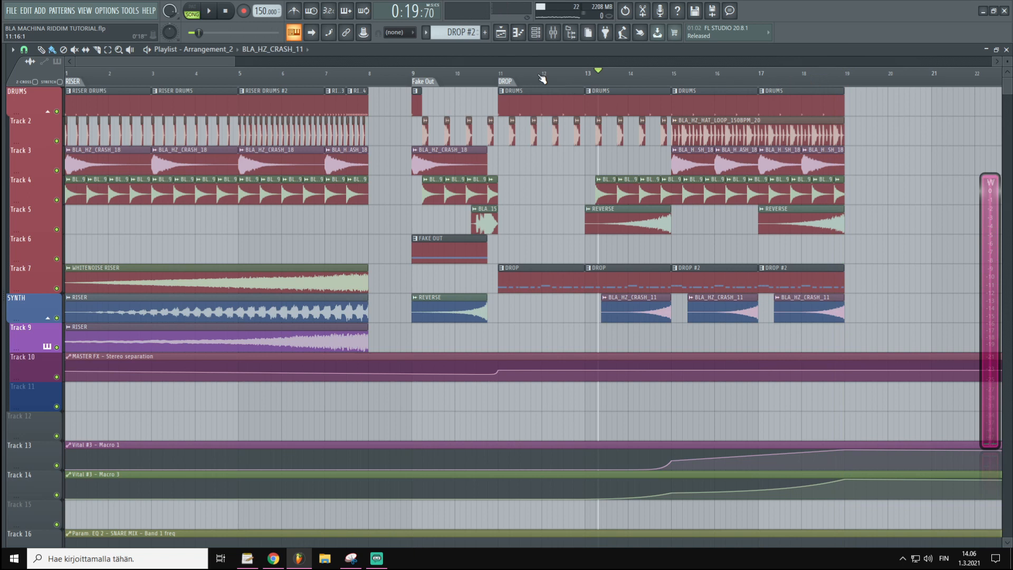
- Set the playback position to the Fake Out marker at bar 9 and select the Vital mixer track
left_click(416, 75)
scroll(511, 69, "up", 2)
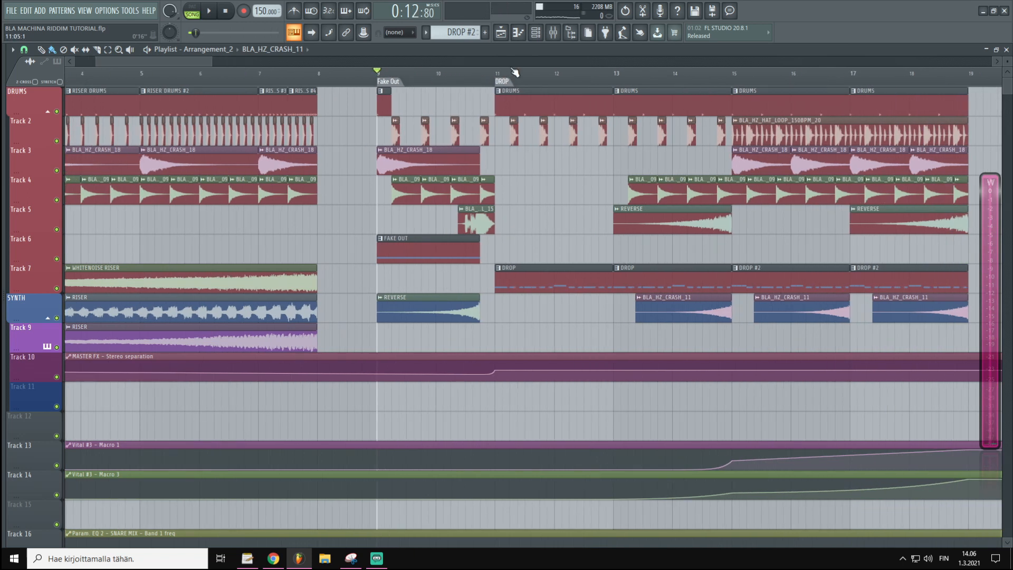
left_click(552, 32)
left_click(671, 342)
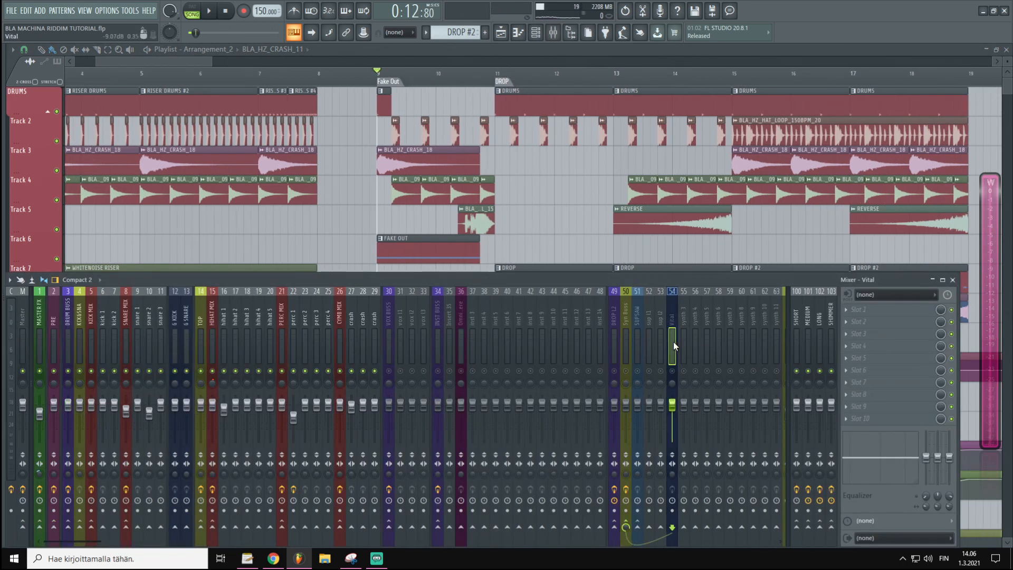
scroll(523, 66, "down", 1)
key("F9")
scroll(470, 82, "down", 3)
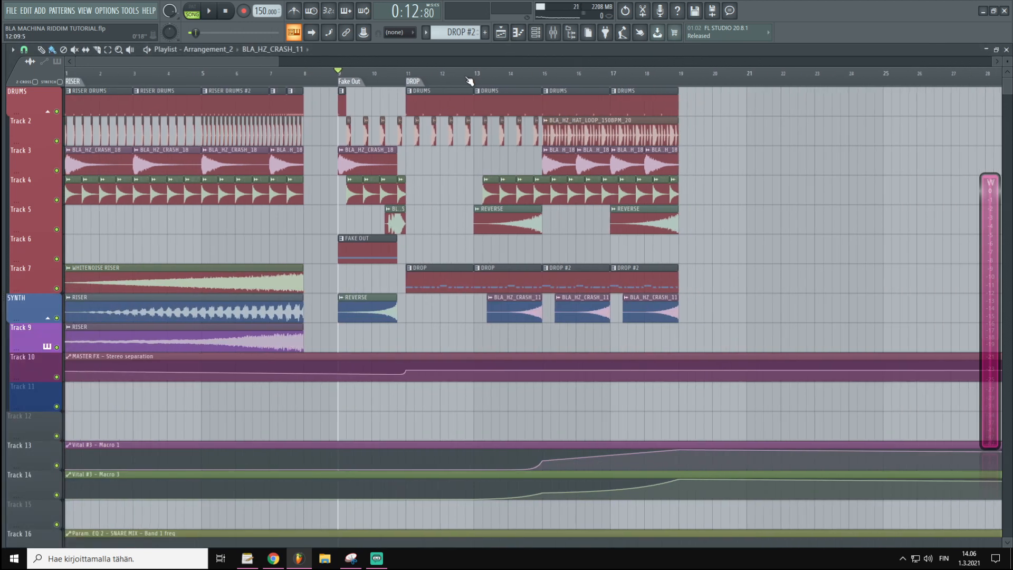
- Listen to the drop from bar 11 with the Vital mixer track soloed and release the solo
scroll(298, 83, "up", 3)
left_click(379, 77)
key("space")
key("F9")
key("space")
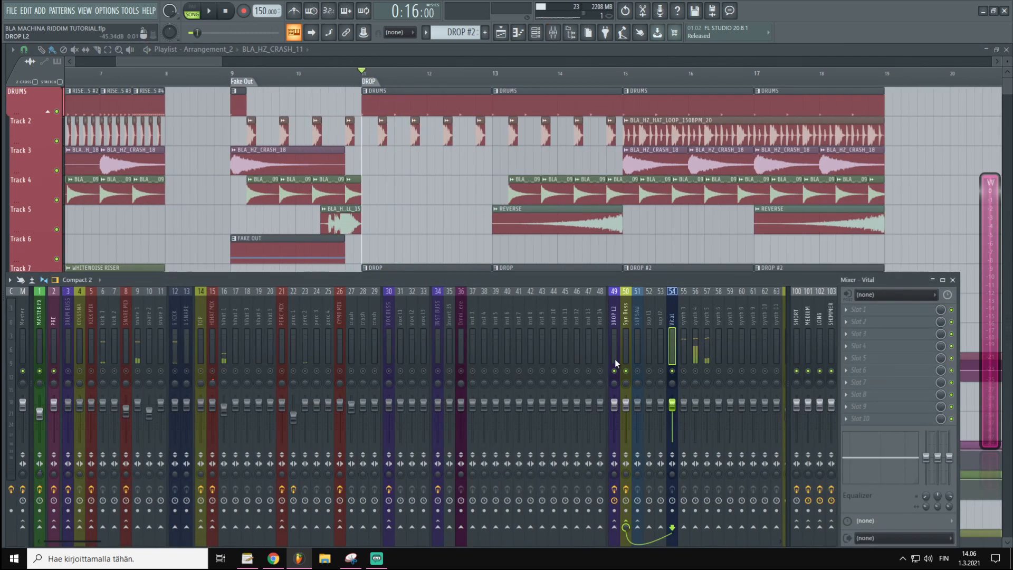
right_click(672, 372)
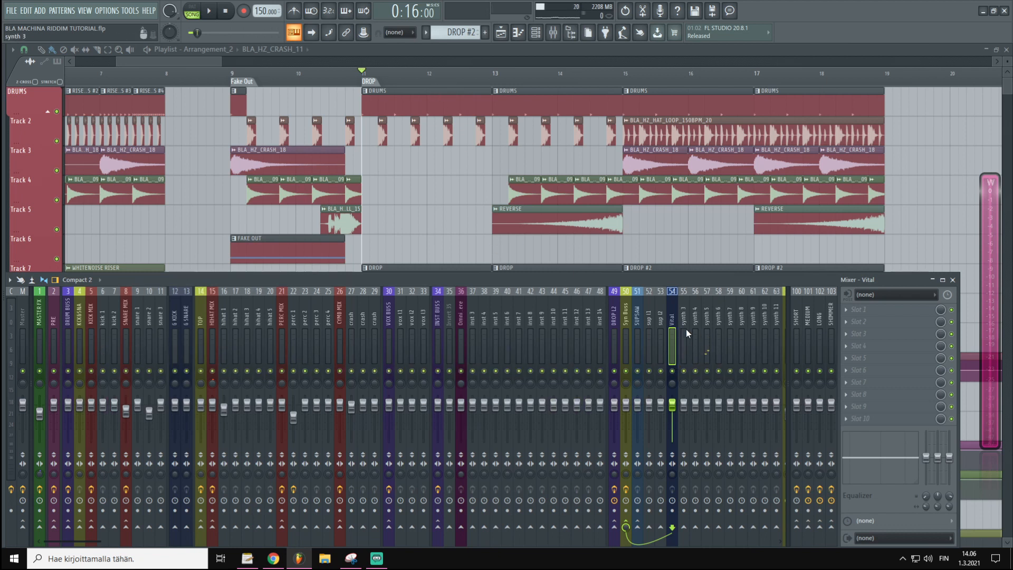
- Play the drop from bar 11 and check the DROP L2 mixer track's effects
key("space")
left_click(614, 337)
key("space")
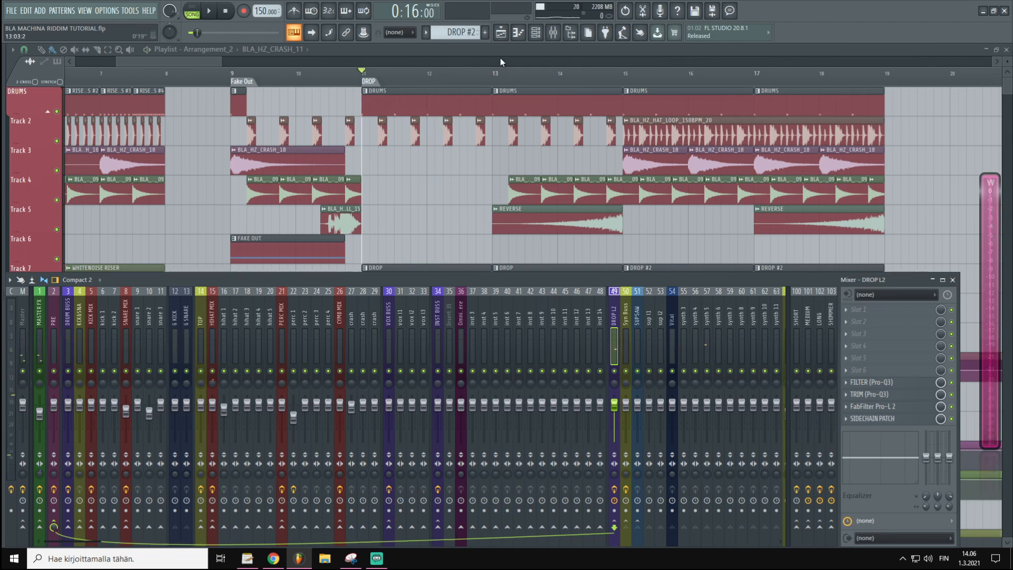
key("F9")
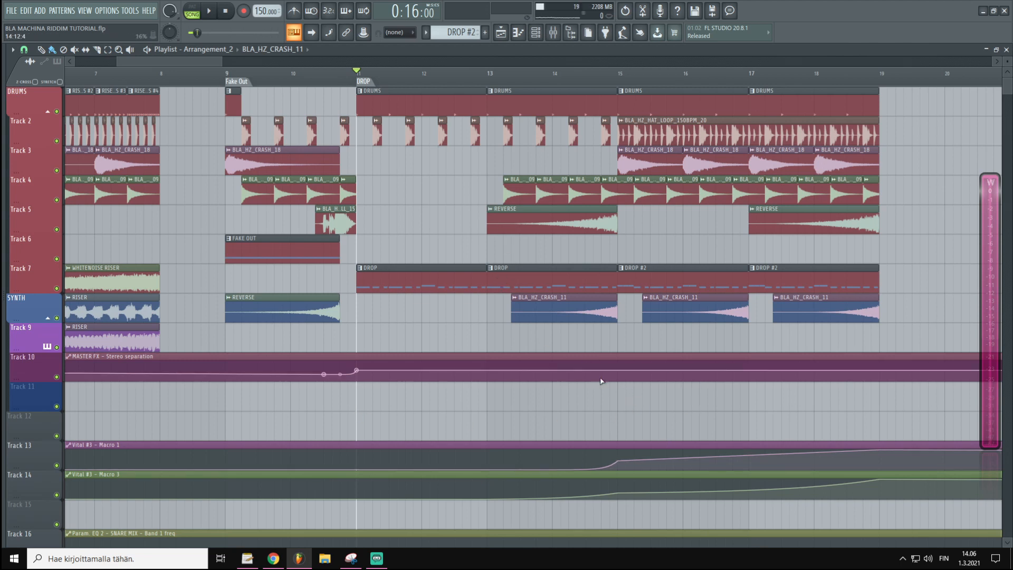
- Select the synth 3 mixer track and set the playback position to the DROP marker at bar 11
key("F9")
key("alt+KP_Divide")
left_click(477, 378)
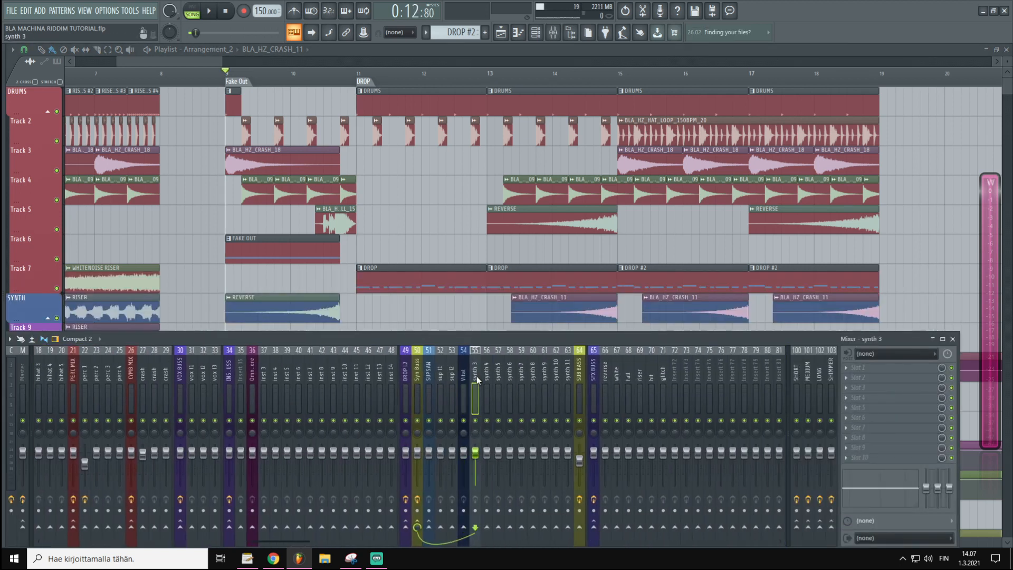
left_click(362, 72)
key("F9")
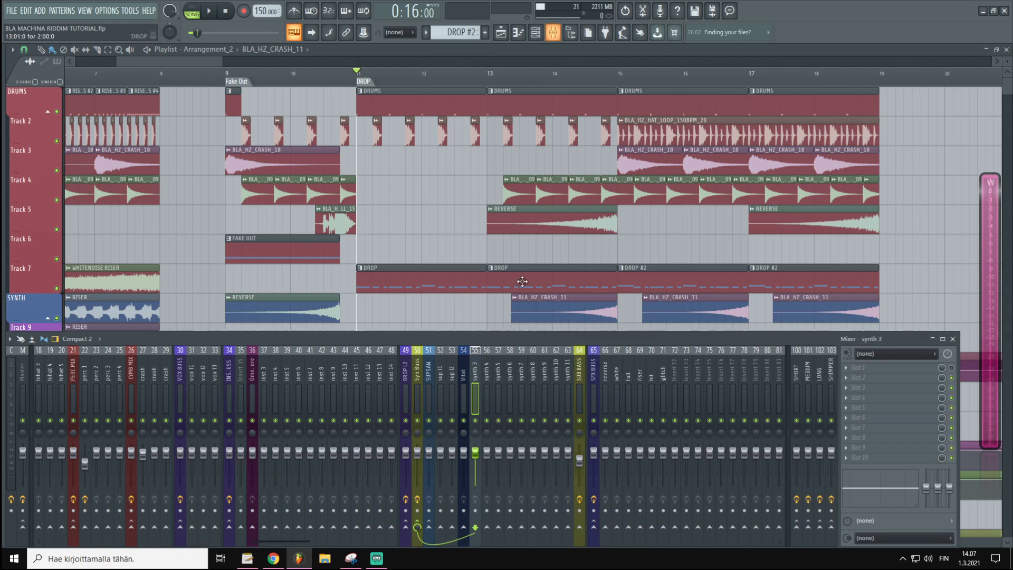
- Solo the synth 3 mixer track and listen to its part in the drop
key("space")
key("space")
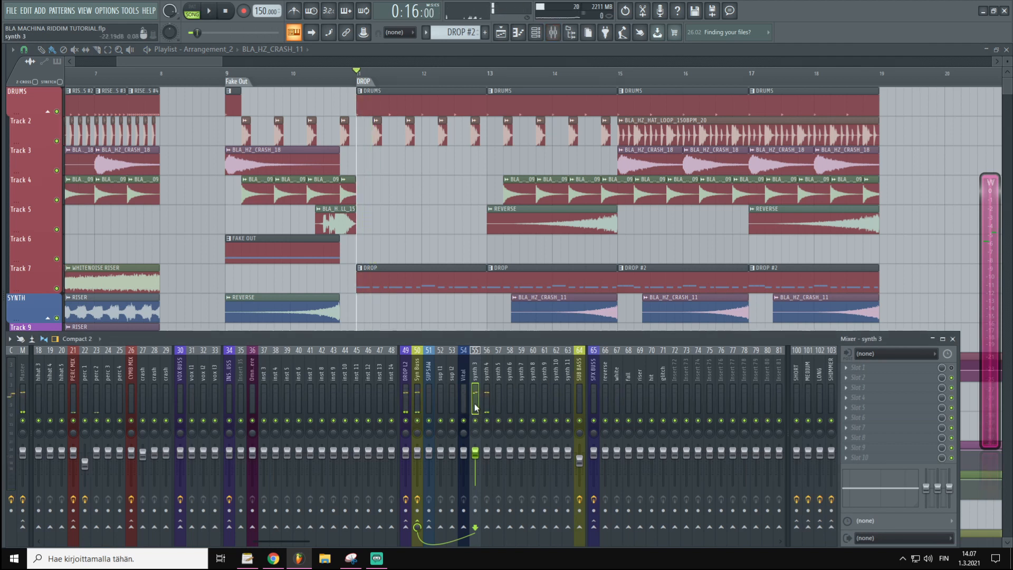
key("alt+s")
key("space")
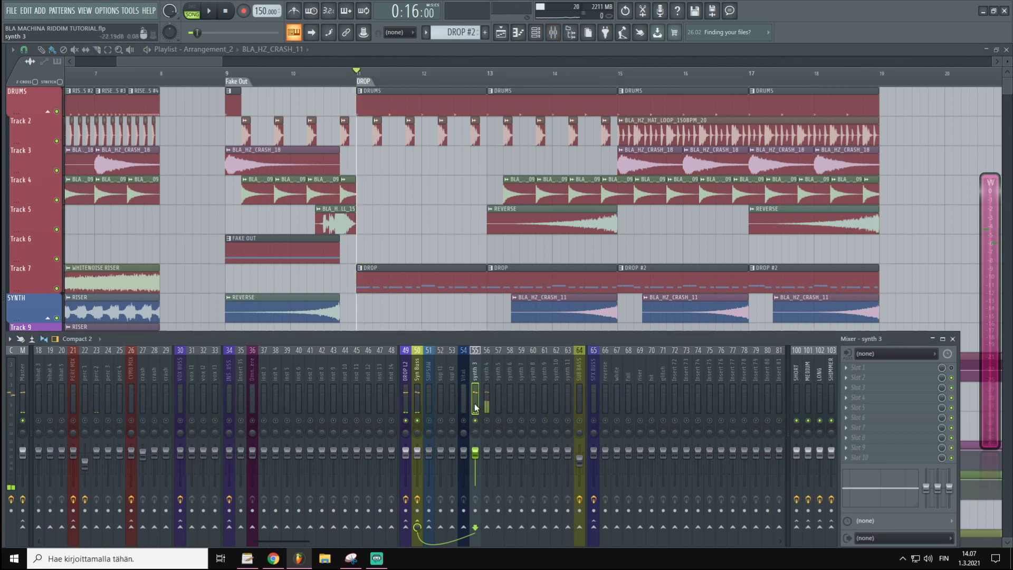
key("space")
- Open the DROP pattern's Vital #2 synth, examine the effects of the Computer Talk patch and close it
left_click(373, 287)
double_click(372, 287)
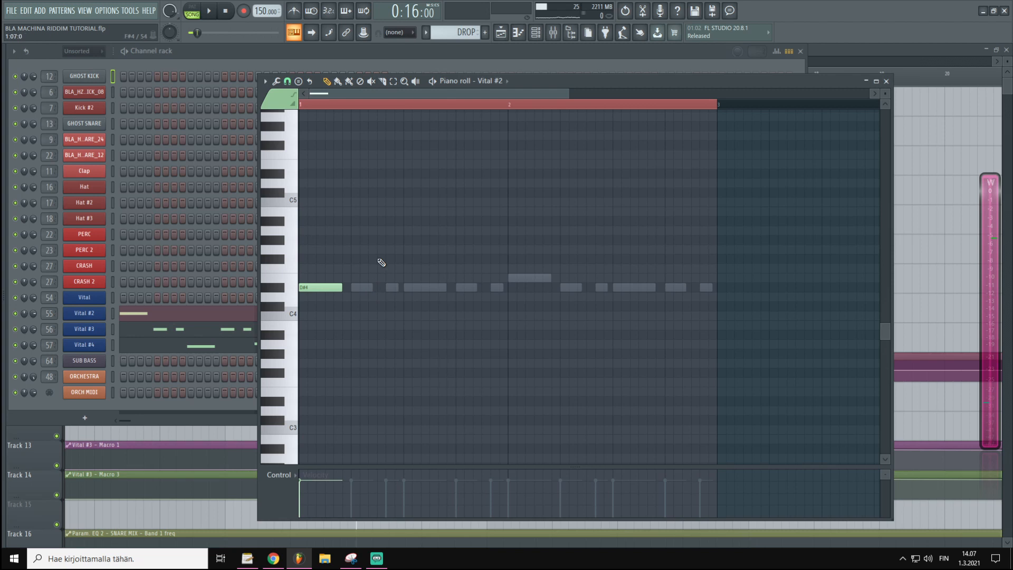
left_click(95, 313)
left_click(321, 94)
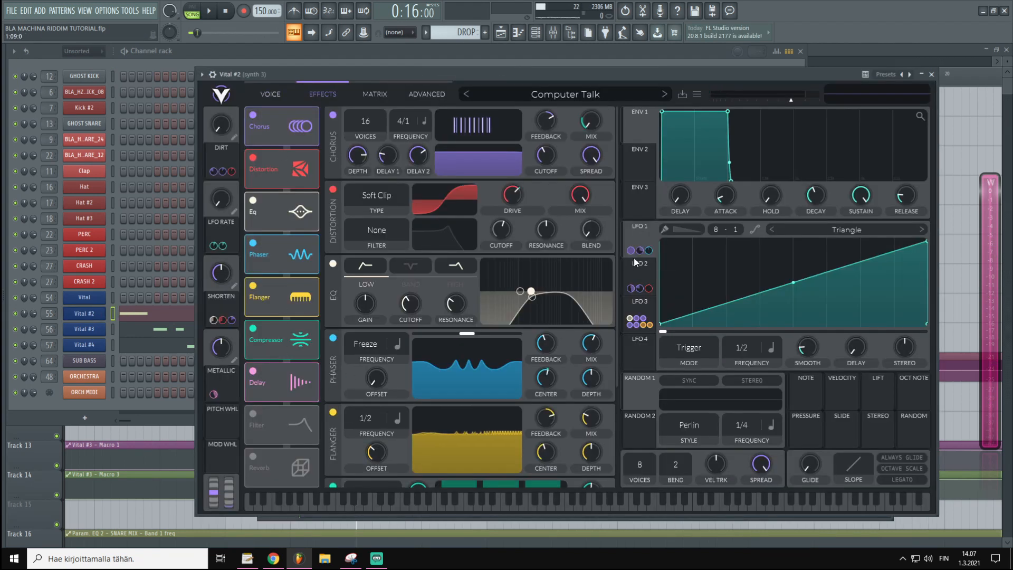
mouse_move(616, 215)
left_mouse_down()
mouse_move(620, 334)
mouse_move(632, 211)
left_mouse_up()
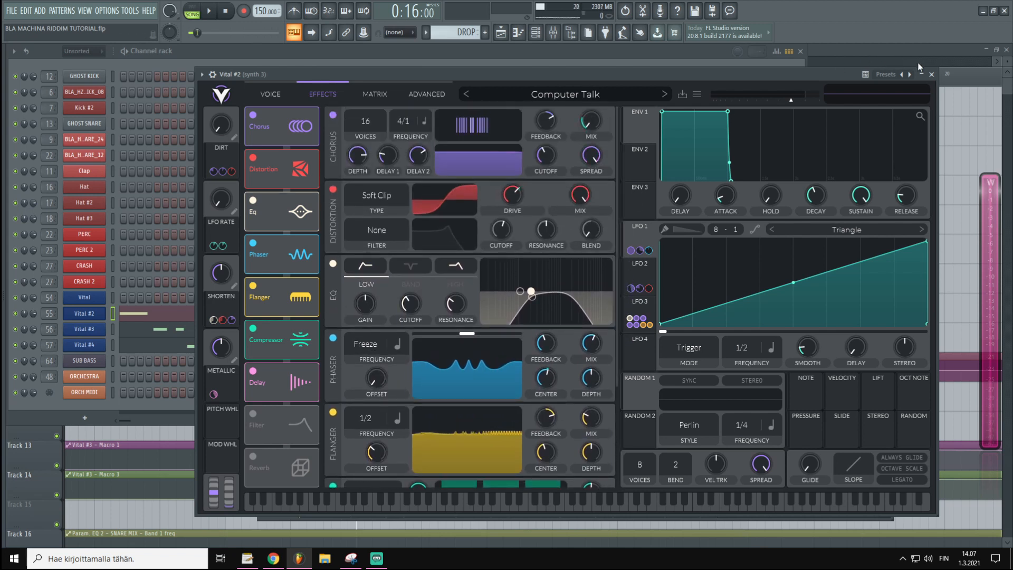
left_click(930, 74)
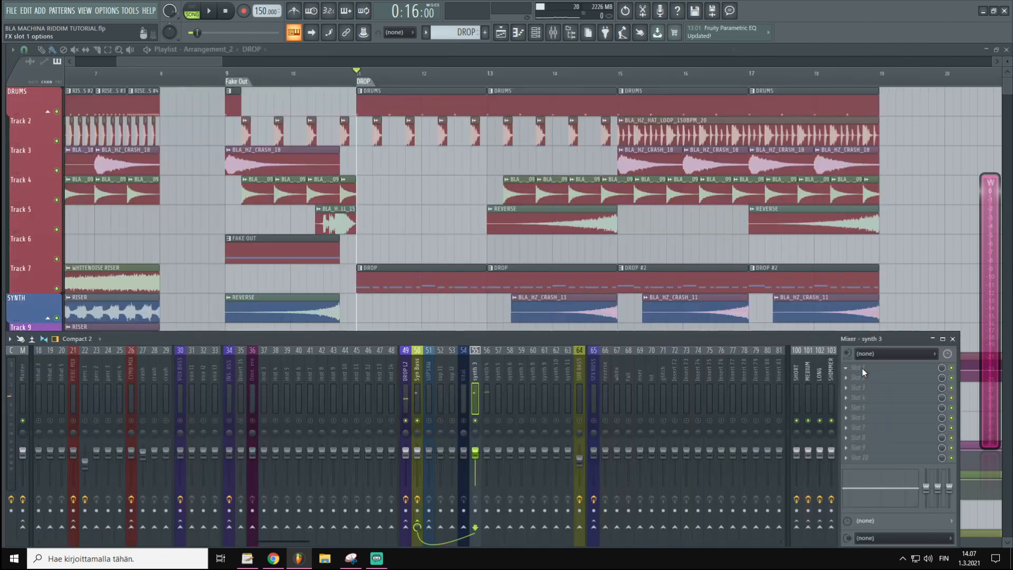
- Load the Disperser effect into slot 1 of the synth 3 mixer track and move its window into view
left_click(862, 368)
mouse_move(871, 310)
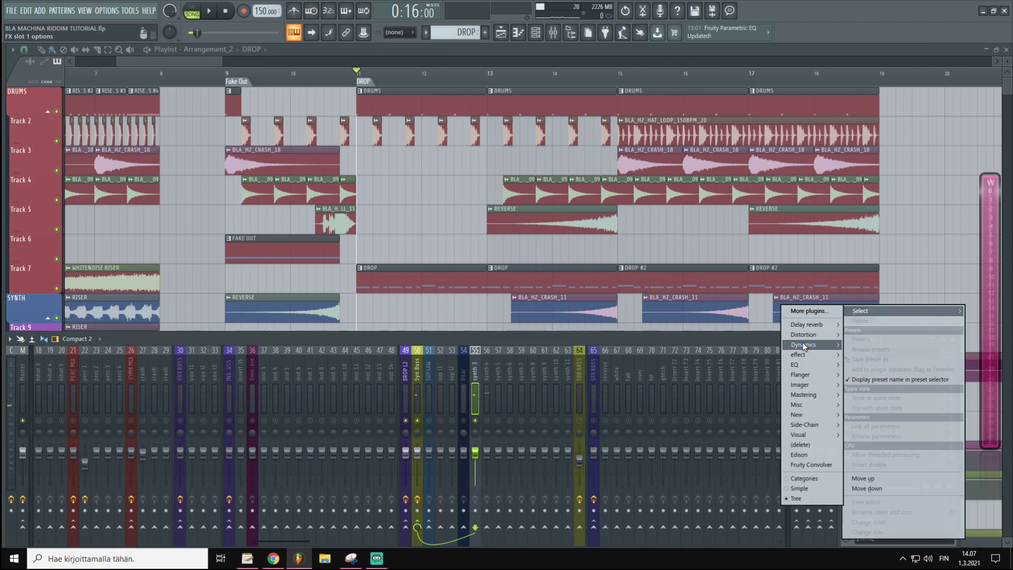
mouse_move(796, 346)
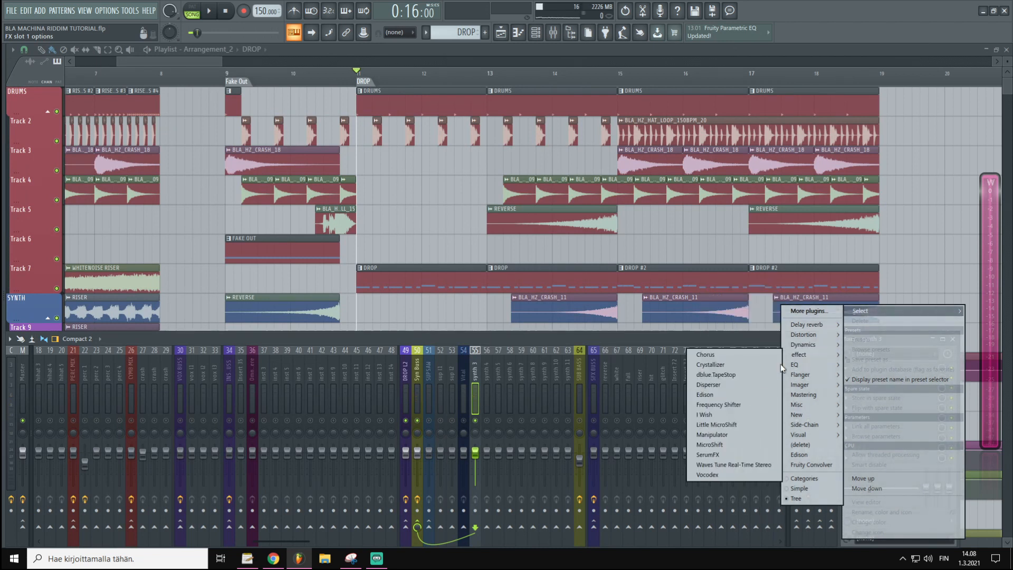
left_click(720, 384)
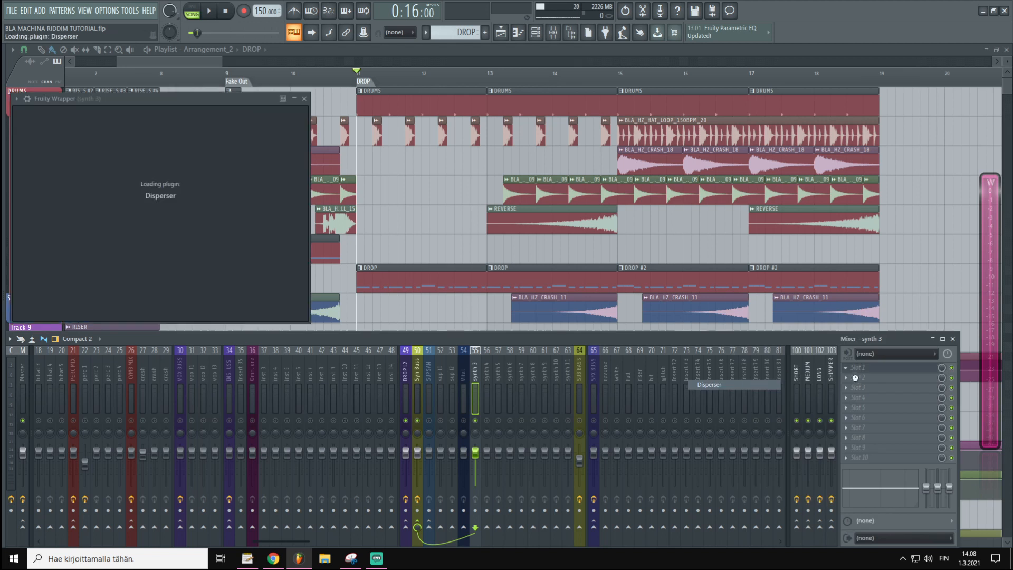
left_click_drag(186, 102, 490, 280)
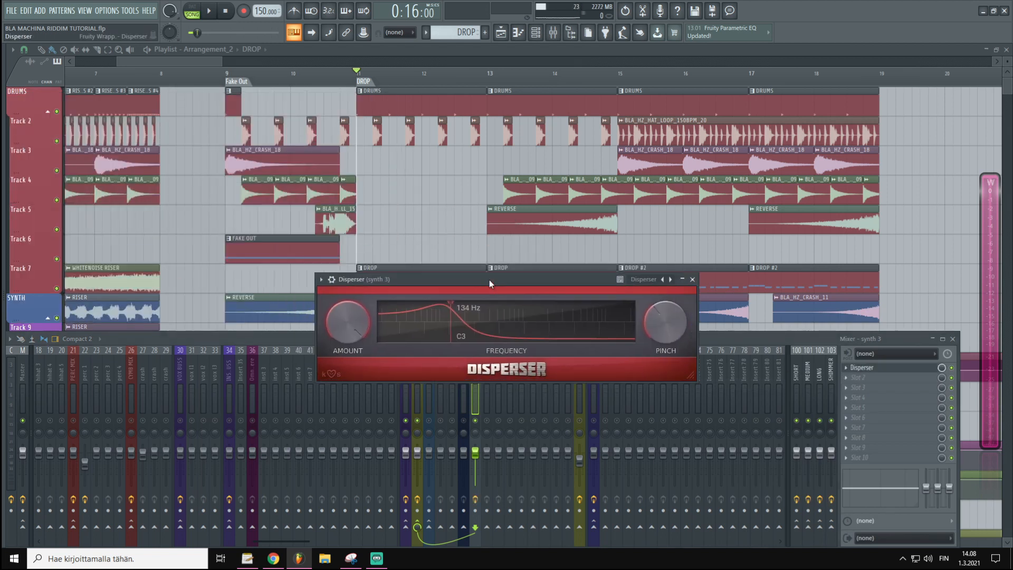
- Set the Disperser frequency to about 1.24 kHz and lower its amount while auditioning the drop
left_click_drag(456, 311, 534, 363)
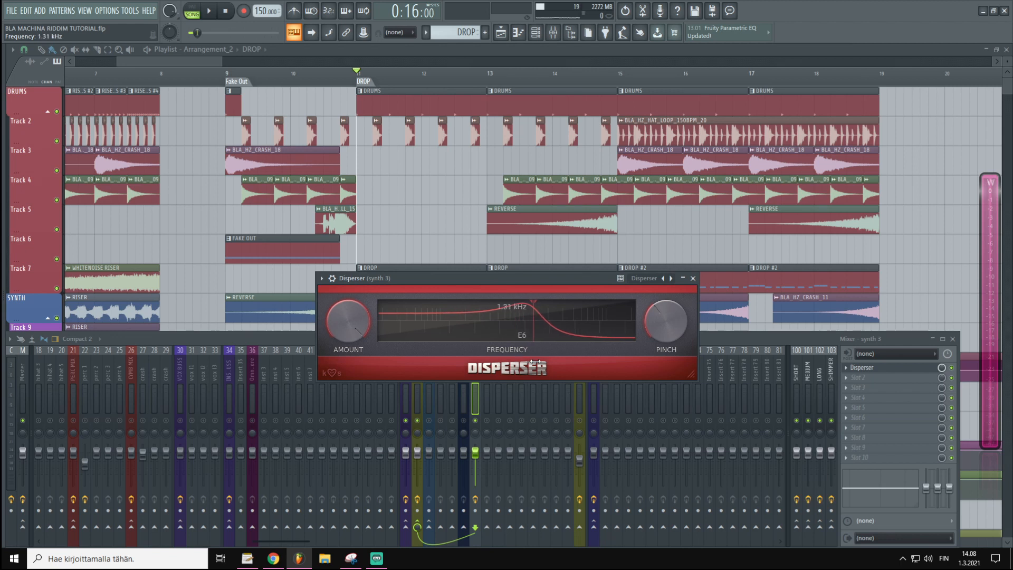
key("space")
left_click_drag(340, 310, 339, 324)
key("space")
- Duplicate the Disperser with its settings into slot 2 of the synth 3 mixer track
left_click(845, 367)
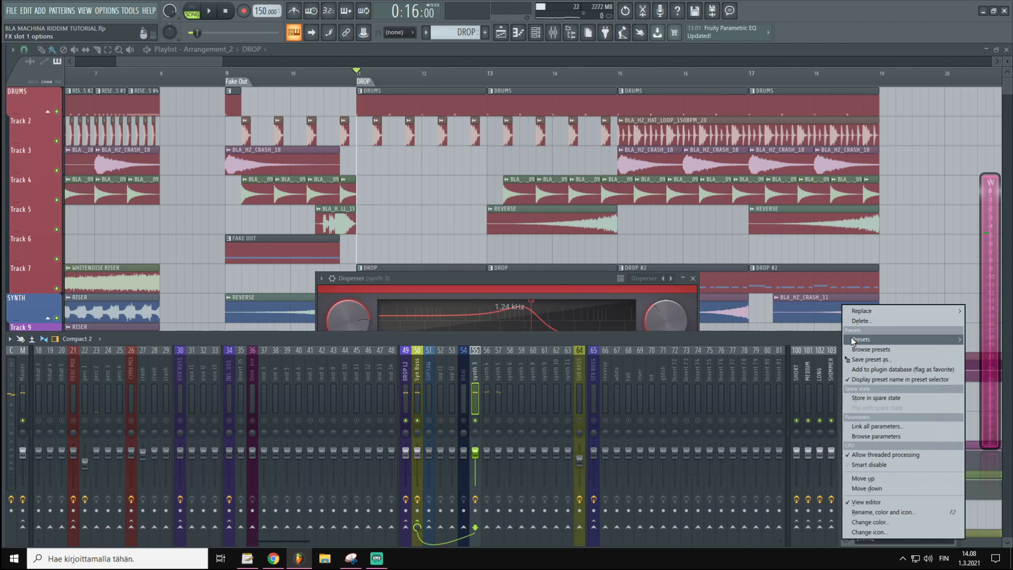
left_click_drag(857, 360, 861, 378)
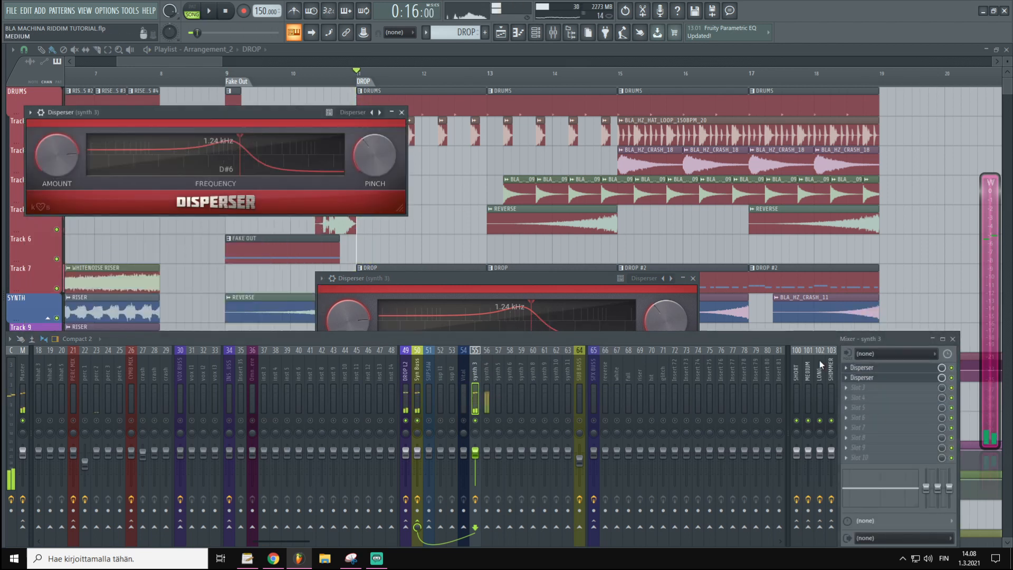
- Load OTT into slot 3 of the synth 3 mixer track, set its depth to 22 % and audition the drop
left_click(866, 390)
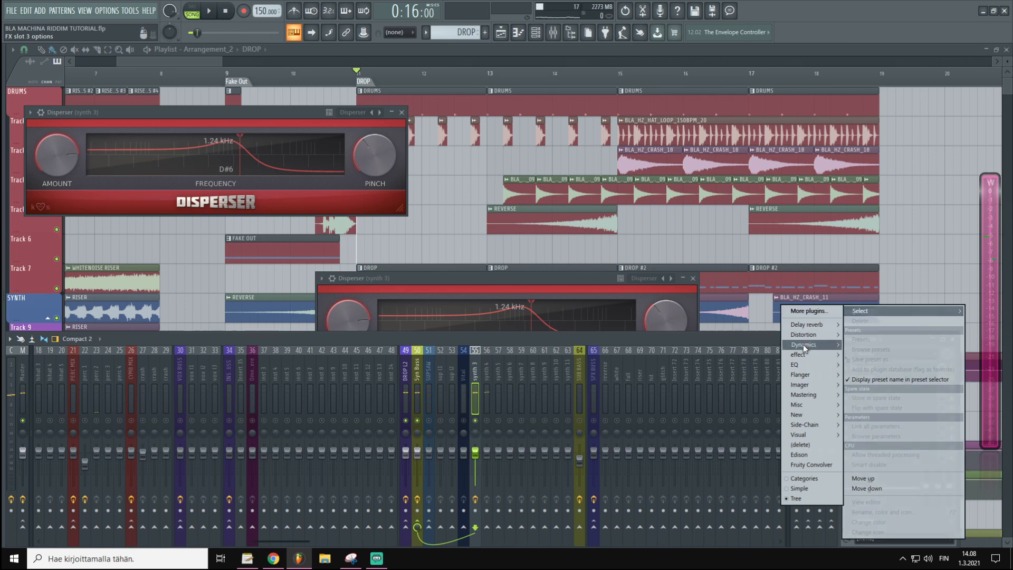
mouse_move(805, 344)
left_click(737, 402)
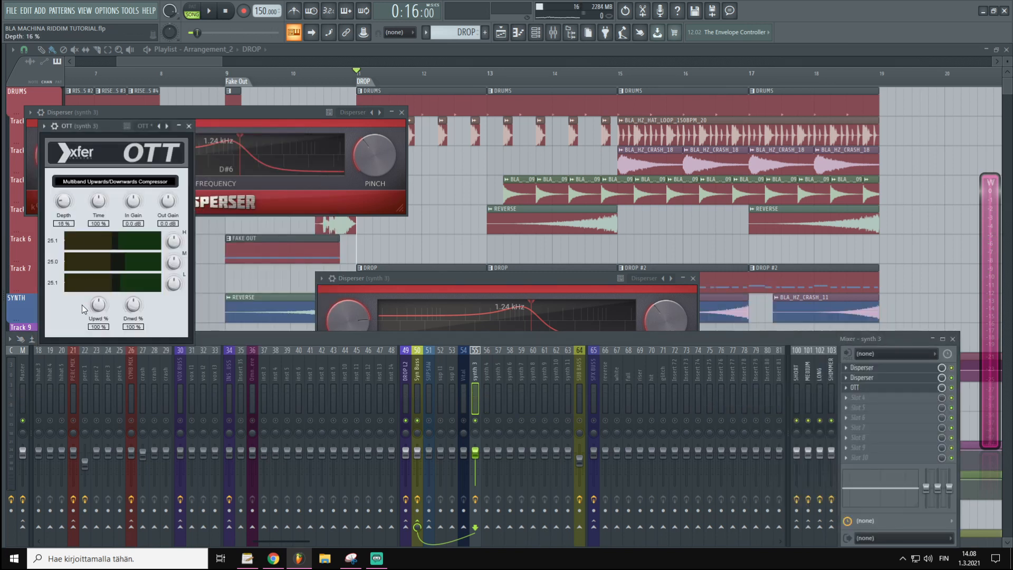
left_click_drag(90, 127, 292, 212)
key("space")
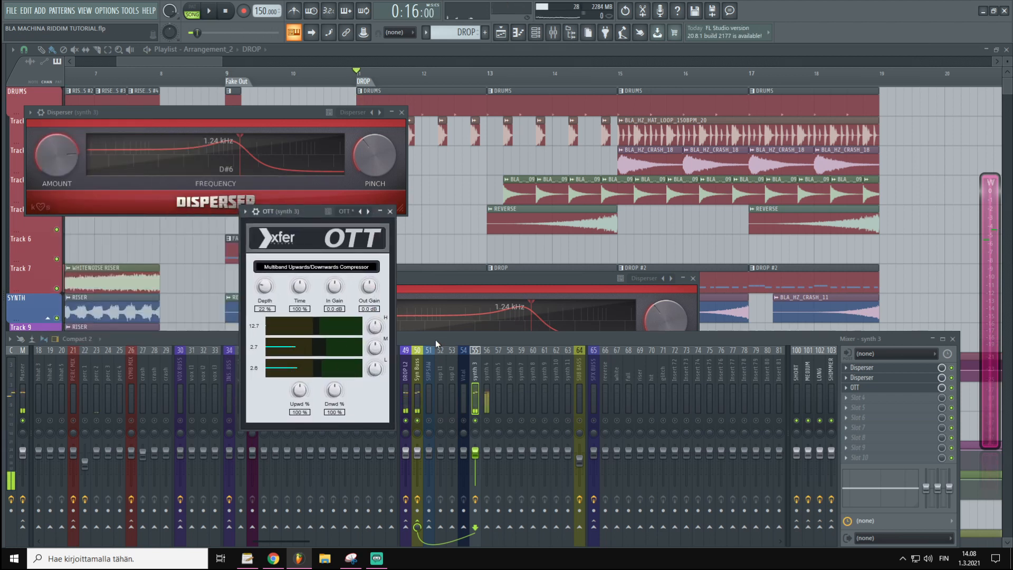
key("space")
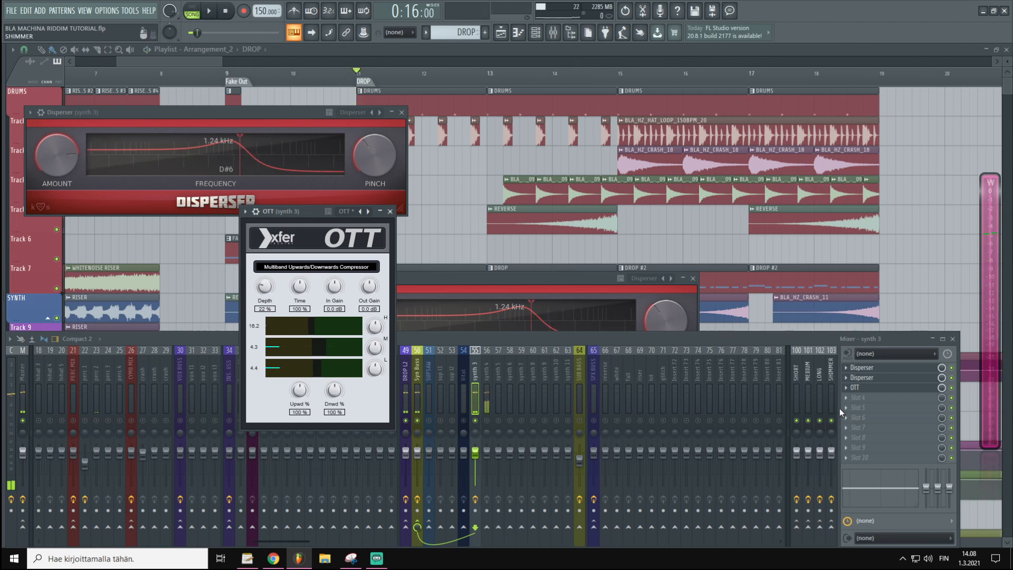
- Load Little Radiator into slot 4 of the synth 3 track with mix at 61.5 % and heat at about -2.7 dB, and close it
left_click(862, 397)
mouse_move(815, 346)
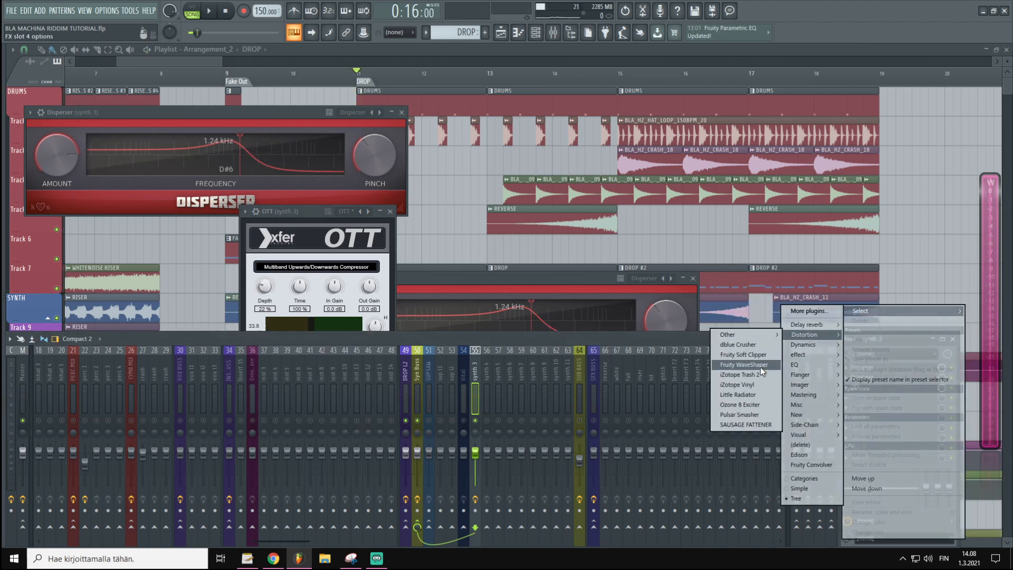
left_click(749, 396)
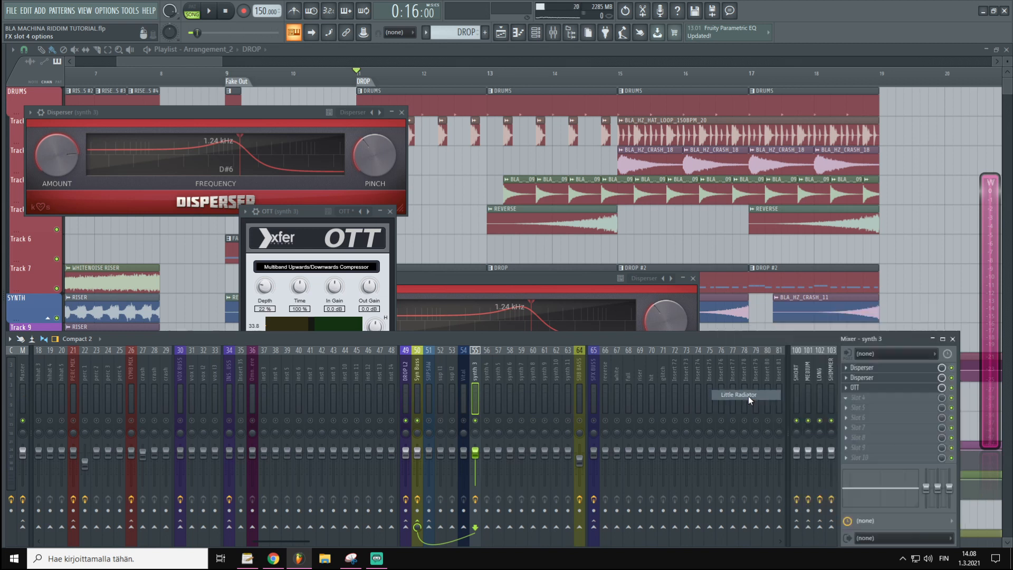
left_click_drag(195, 141, 396, 281)
left_click_drag(405, 363, 402, 324)
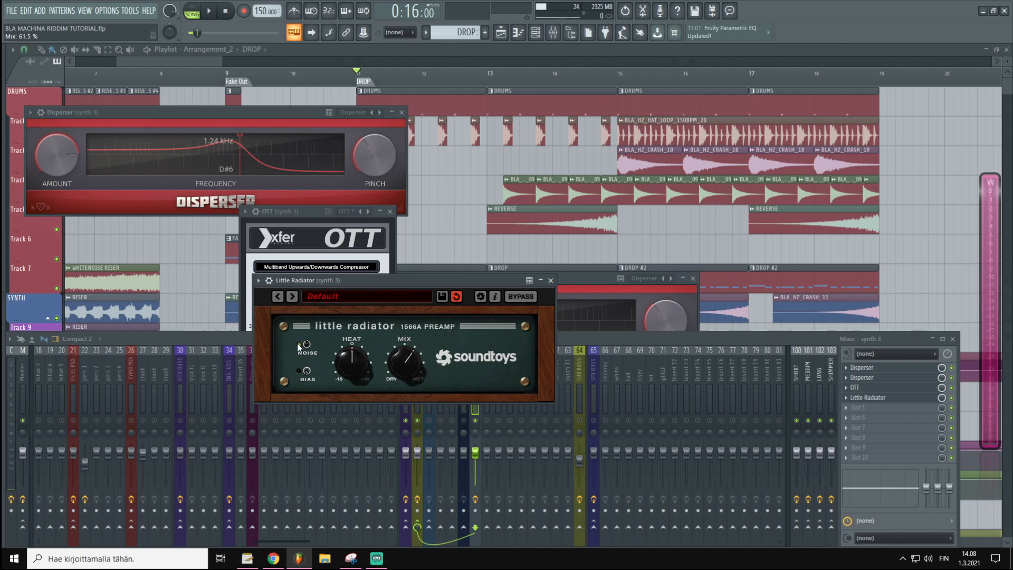
left_click_drag(341, 289, 342, 289)
left_click_drag(355, 362, 353, 371)
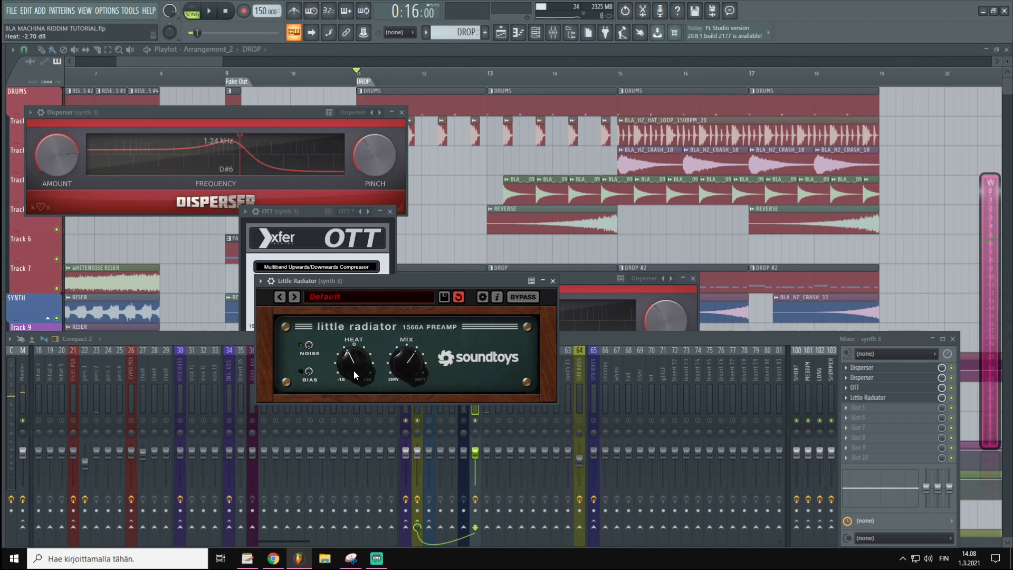
key("space")
left_click(552, 281)
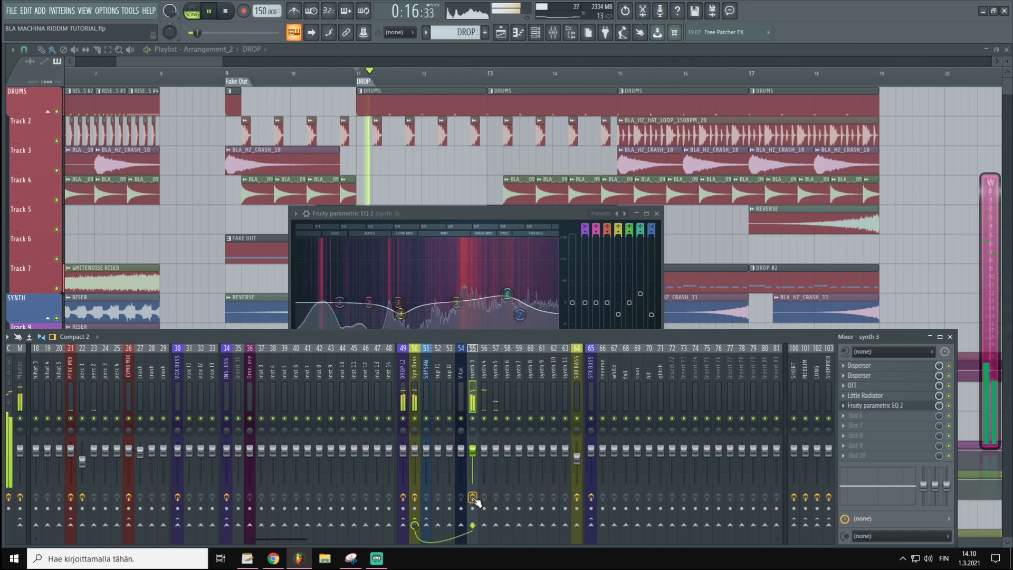
- Audition the start of the drop with the synth 3 effect chain and close its Fruity parametric EQ 2
key("space")
key("space")
left_click(657, 214)
key("space")
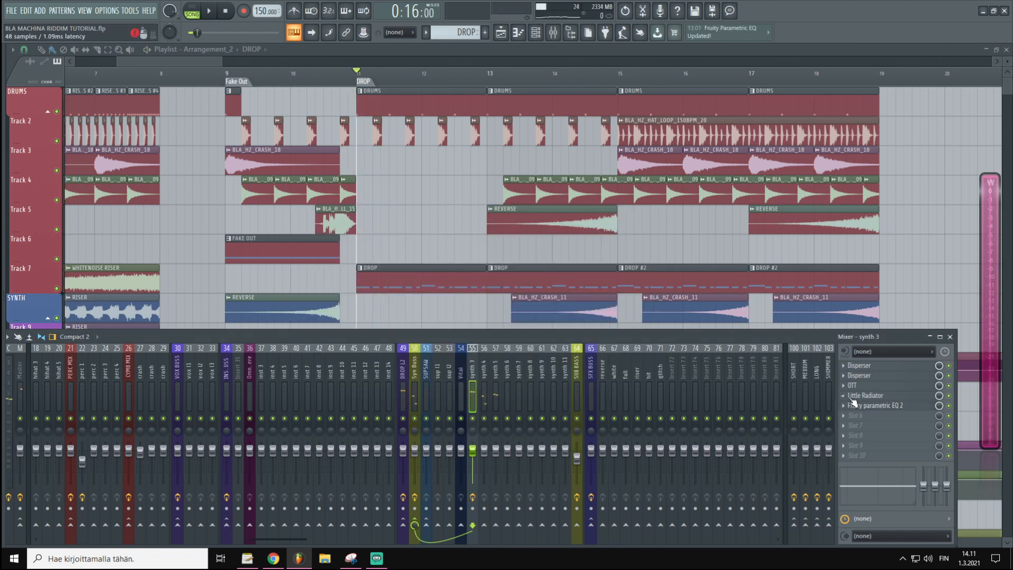
- Reset the band 7 high shelf in synth 3's Fruity parametric EQ 2, leave a slight high cut, audition it and close the equalizer
left_click(874, 408)
right_click(519, 315)
left_click(545, 328)
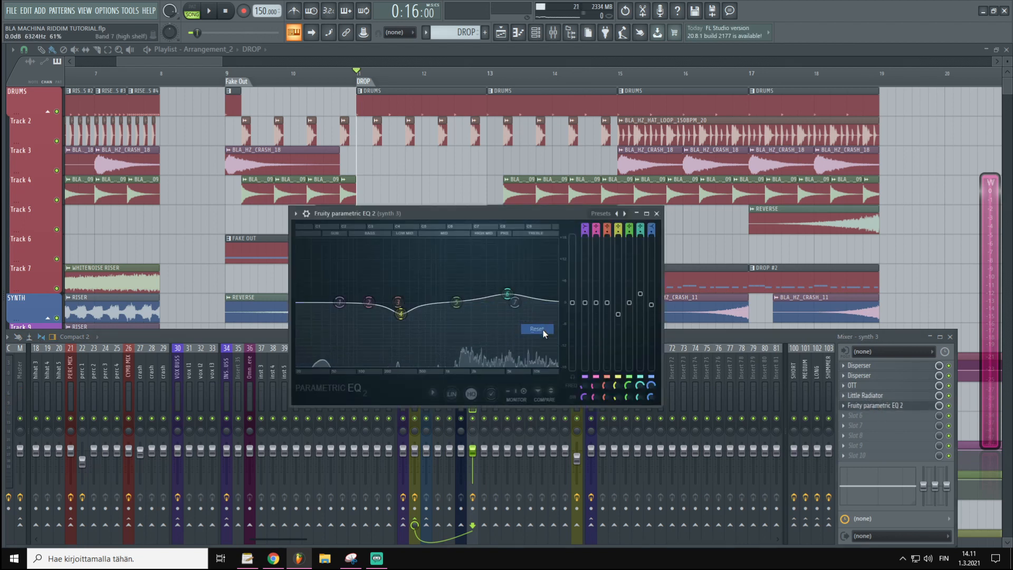
key("space")
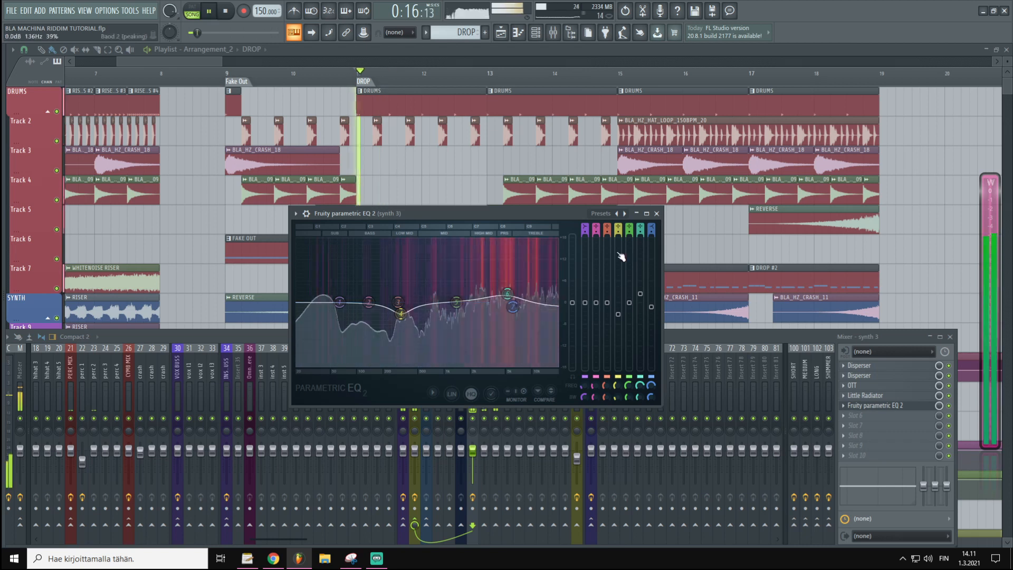
left_click(657, 213)
key("space")
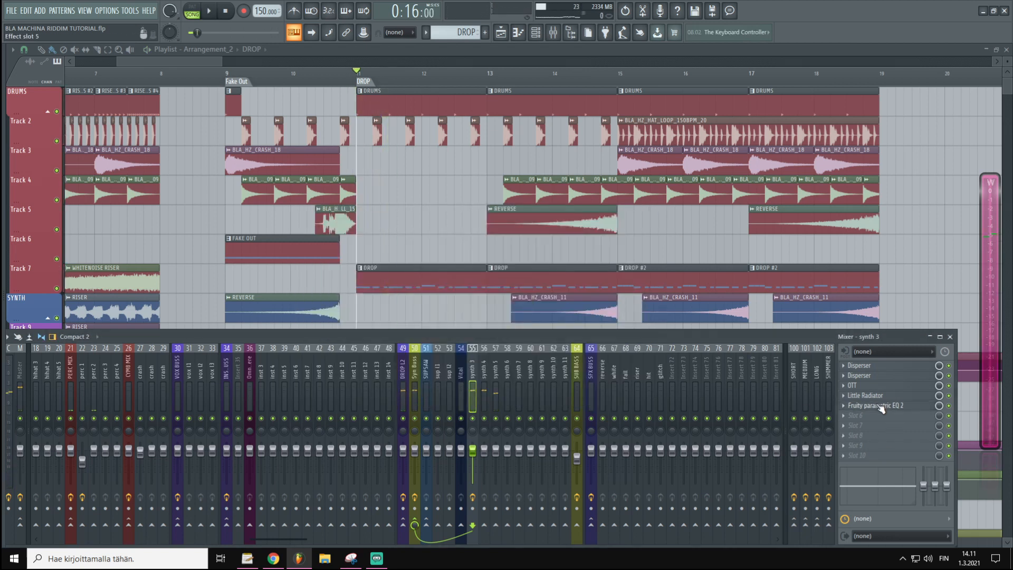
- Compare the drop with the synth 3 effect chain bypassed and enabled
key("space")
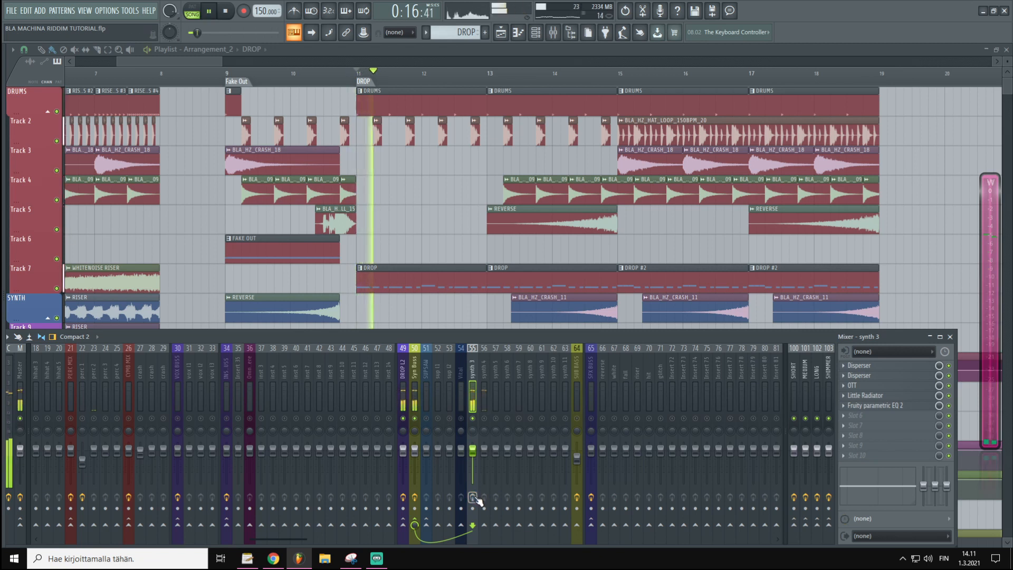
key("space")
key("space")
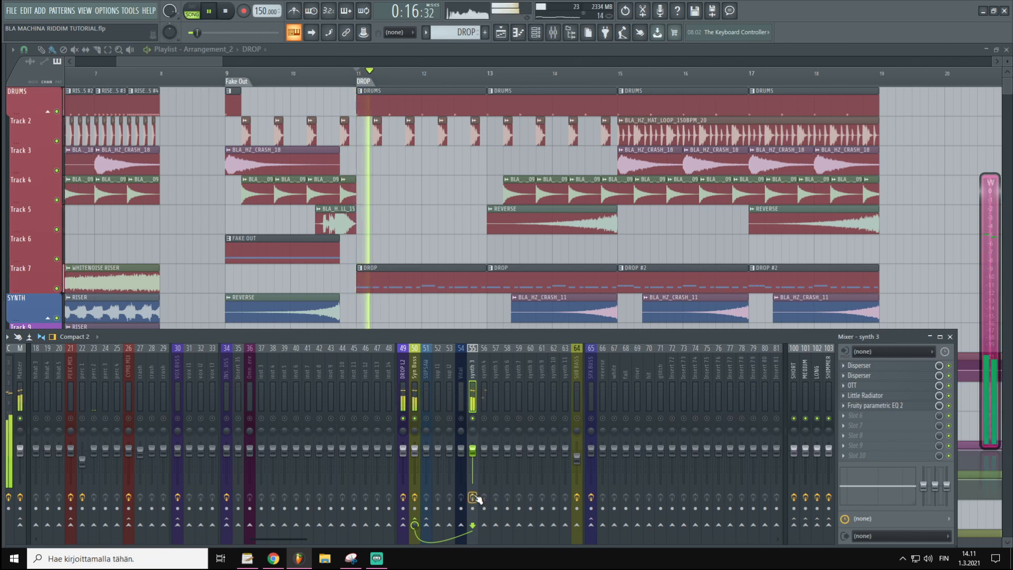
key("space")
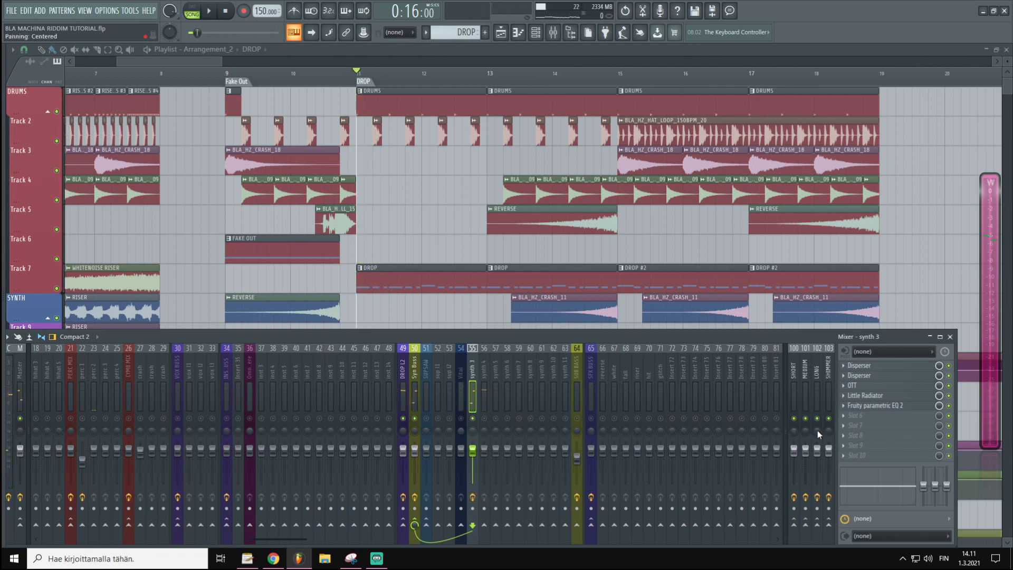
- Select the synth 4 mixer track and audition its sound in the drop
left_click(487, 393)
key("space")
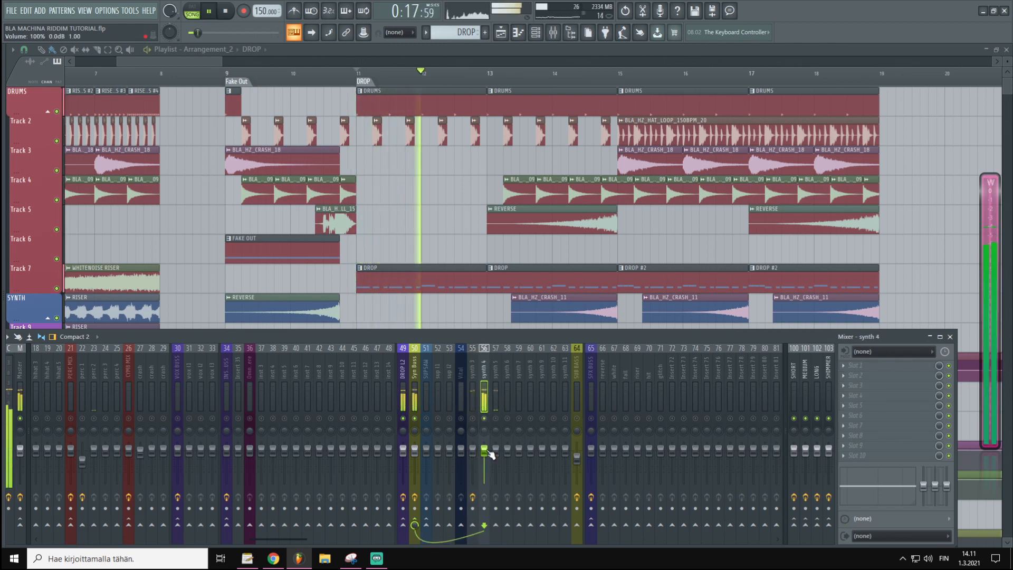
key("space")
key("space")
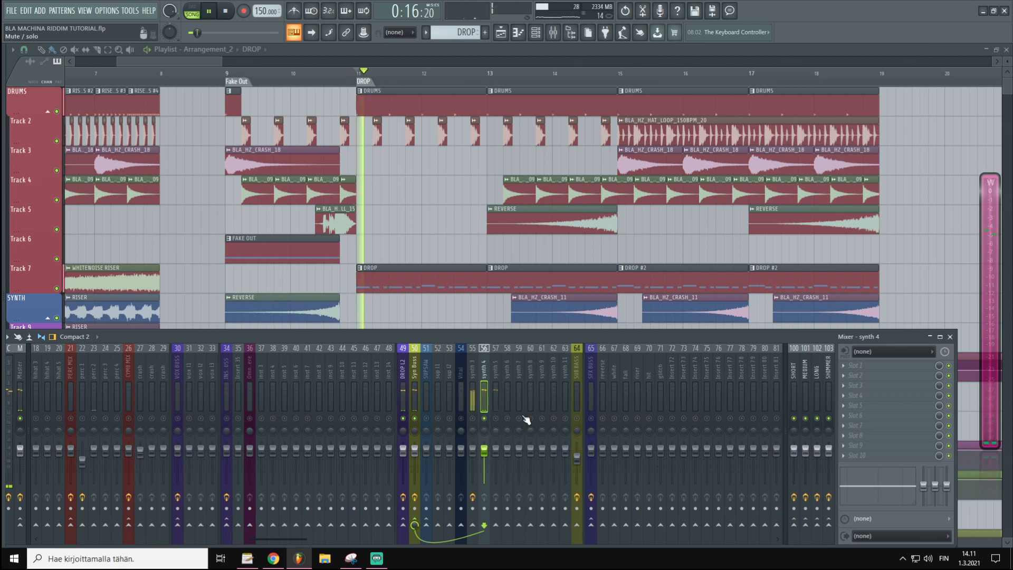
key("space")
- Load Fruity parametric EQ 2 into slot 3 of the synth 4 mixer track and move its window into view
left_click(862, 388)
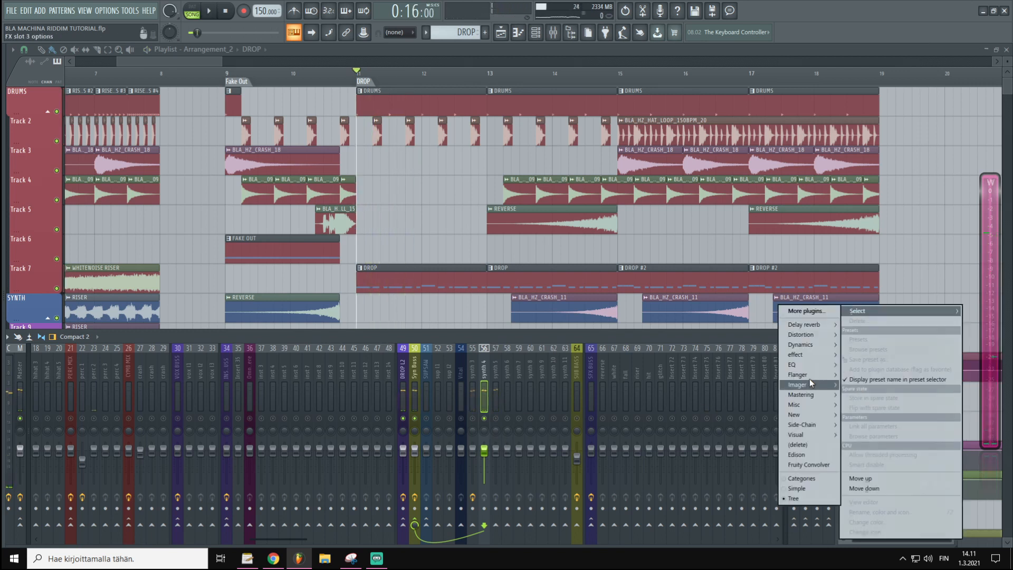
mouse_move(812, 359)
left_click(731, 384)
left_click_drag(186, 154, 579, 283)
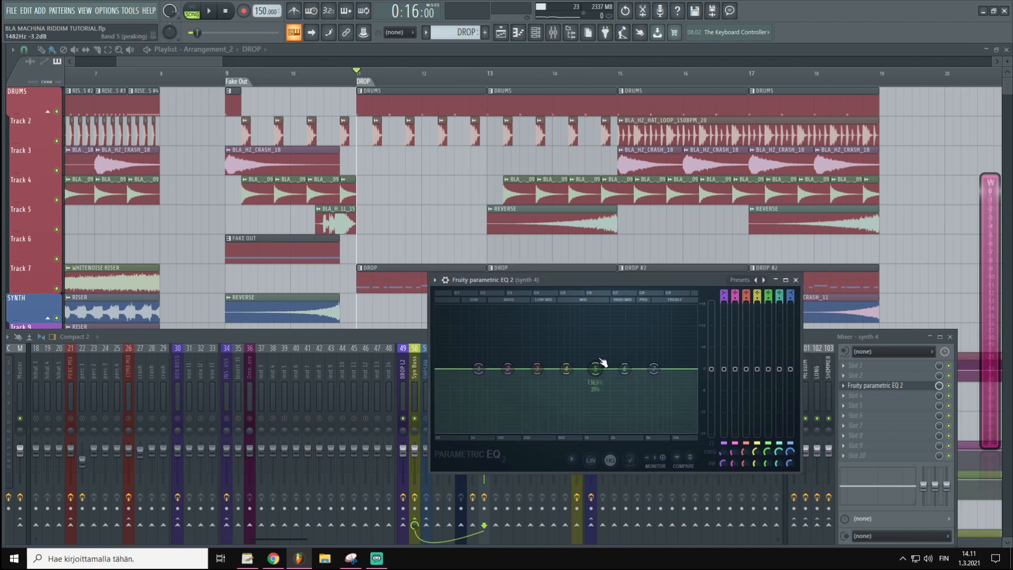
- Boost band 5 of synth 4's equalizer by about 1.7 dB near 5181 Hz, cut band 4 slightly and close the equalizer
left_click_drag(598, 372, 647, 360)
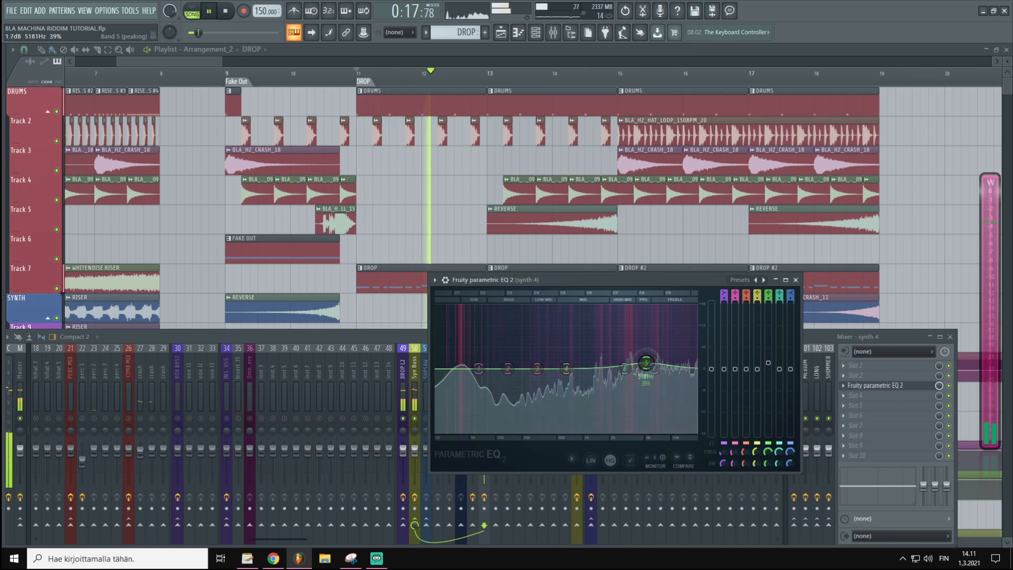
left_click_drag(566, 368, 568, 376)
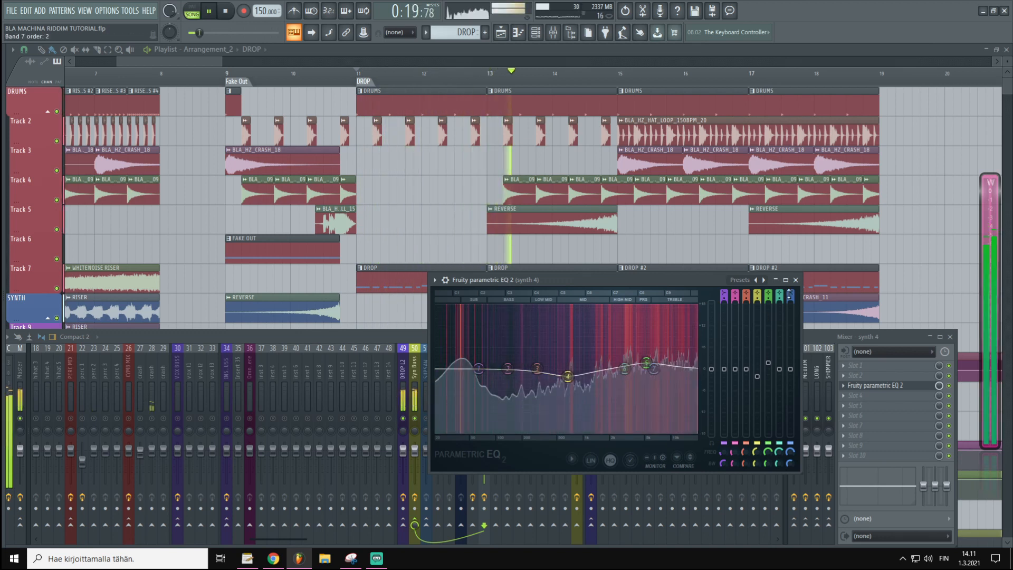
left_click(796, 280)
key("space")
- Open the DROP pattern's Vital #3 synth, examine the Motion patch and return to the playlist
key("F9")
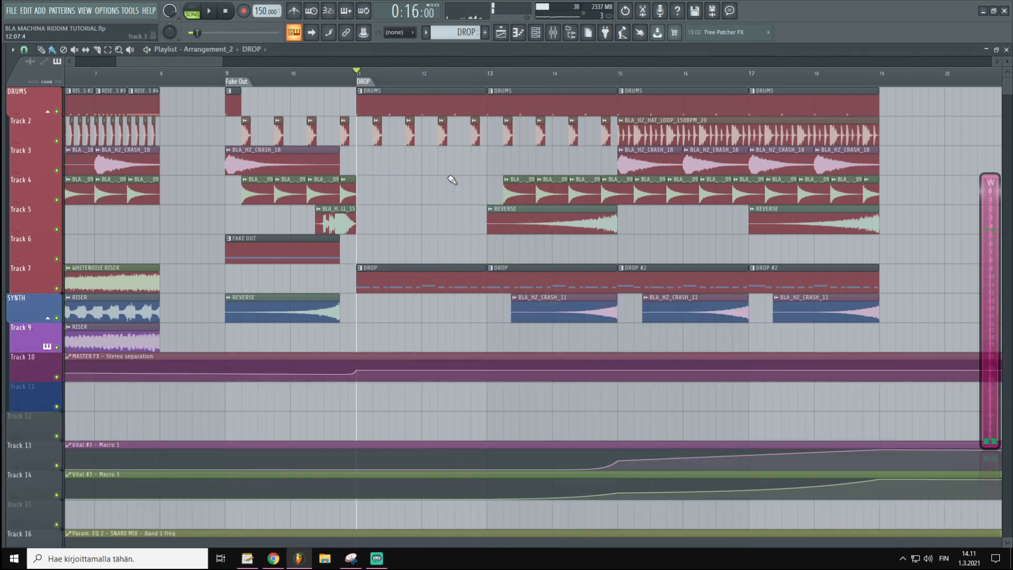
double_click(429, 281)
left_click(91, 333)
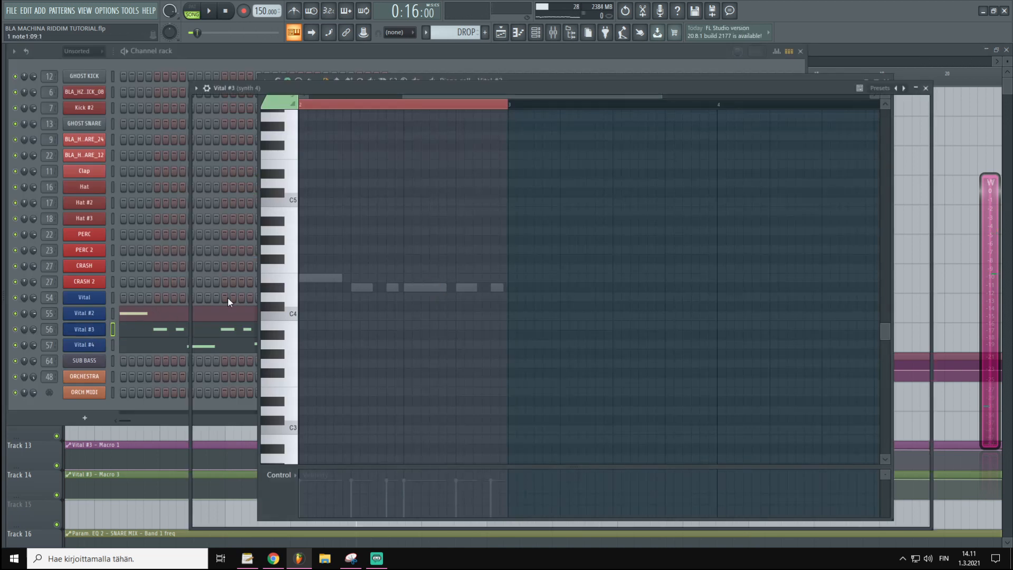
left_click_drag(215, 389, 216, 401)
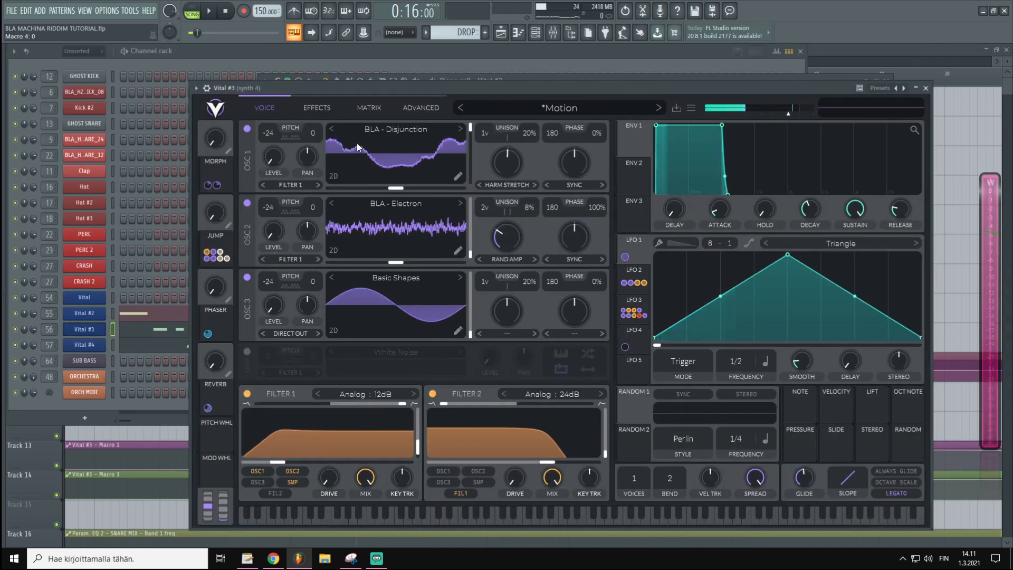
left_click(823, 53)
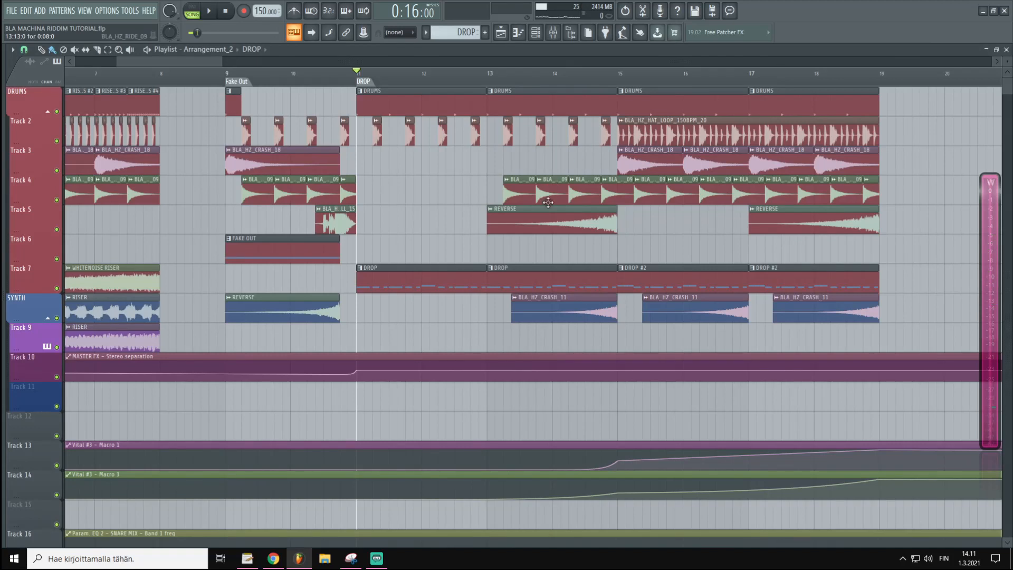
- Select the synth 5 mixer track and audition its sound in the drop
key("F9")
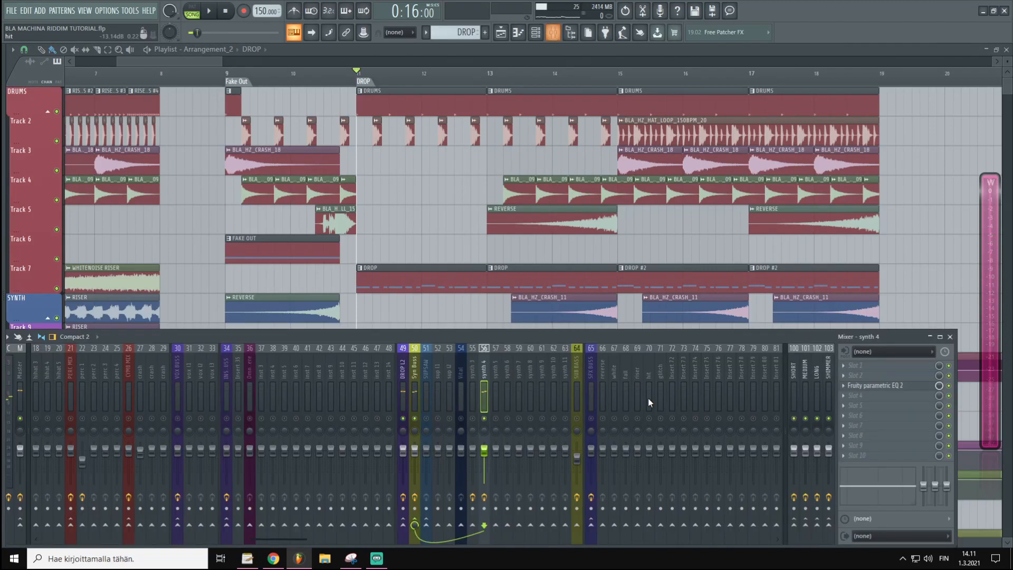
left_click(495, 405)
key("space")
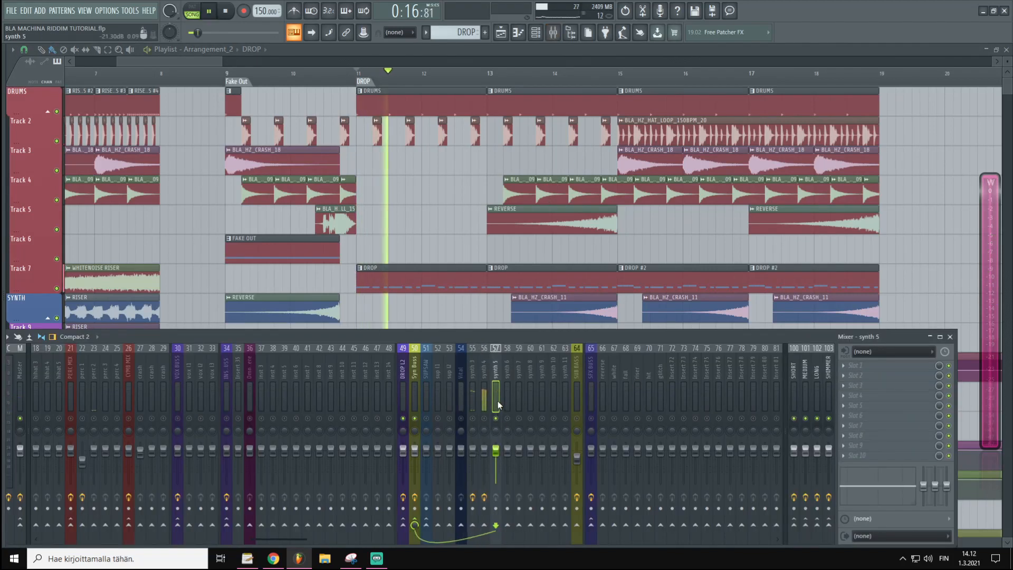
key("space")
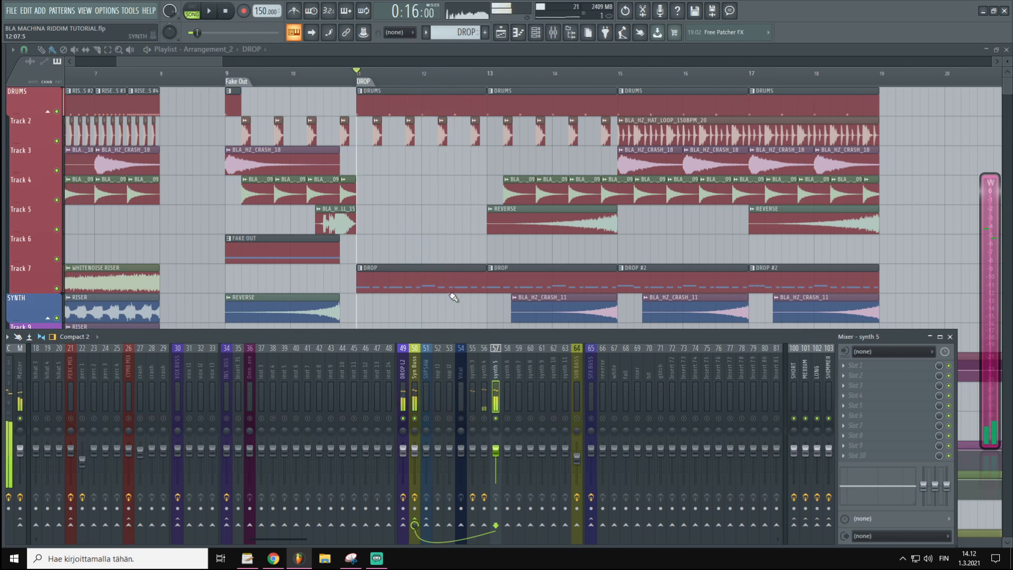
- Open the DROP pattern's Vital #4 synth, examine the Intelligence patch and close it
double_click(452, 285)
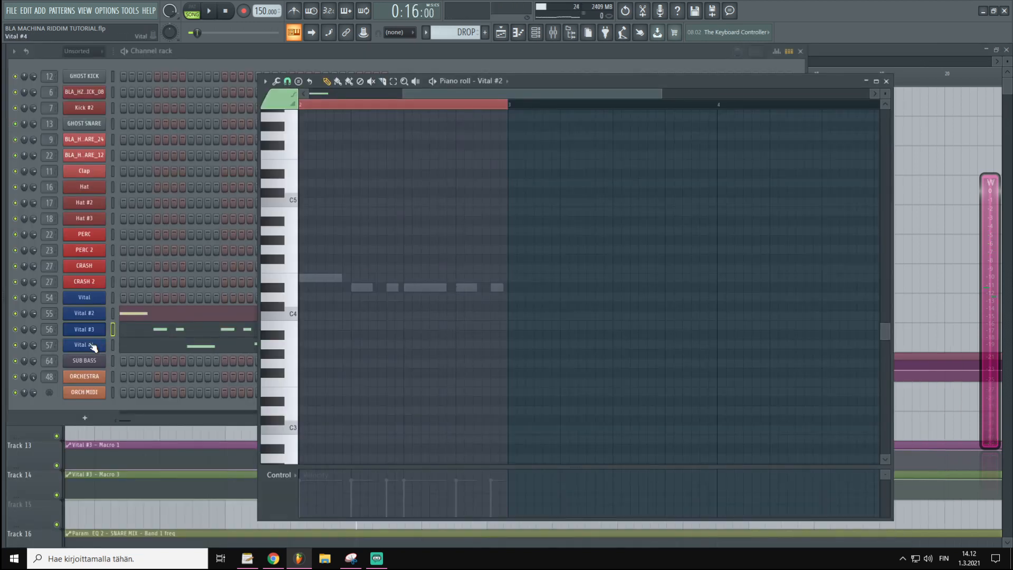
left_click(84, 345)
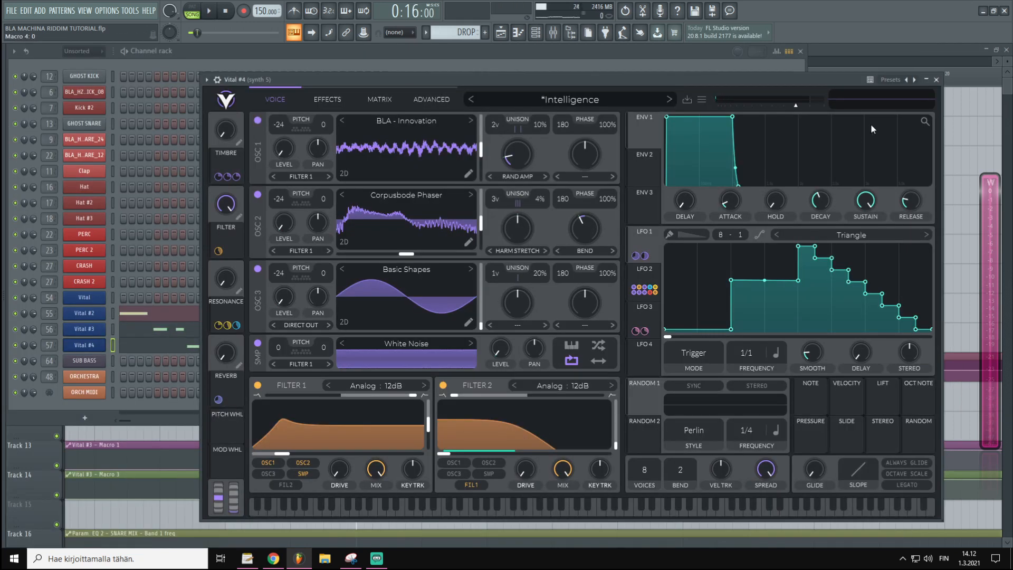
left_click(936, 79)
- Load OTT into slot 1 of the synth 5 mixer track, move its window into view and set its depth to 40 %
key("F9")
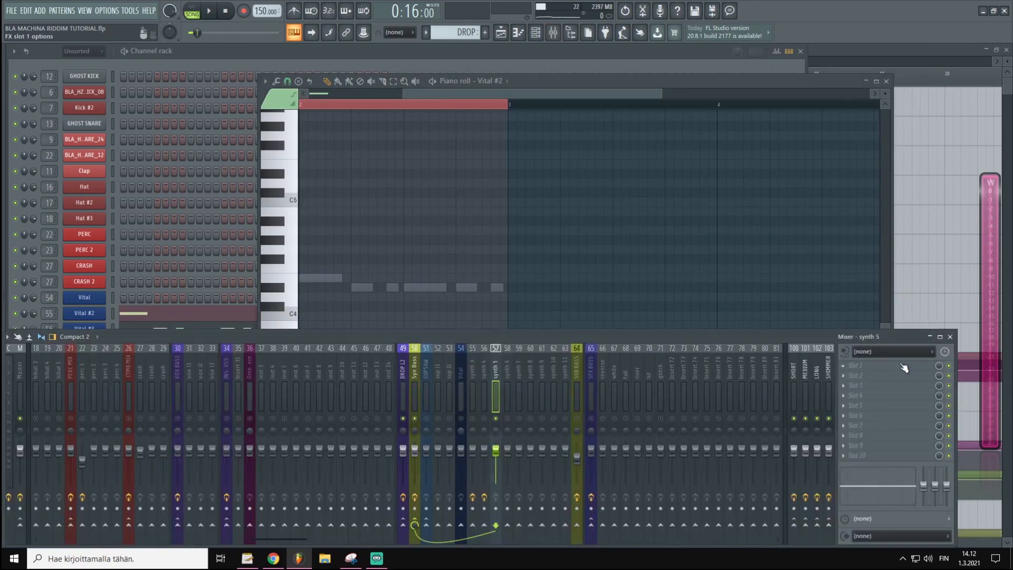
left_click(865, 366)
mouse_move(799, 355)
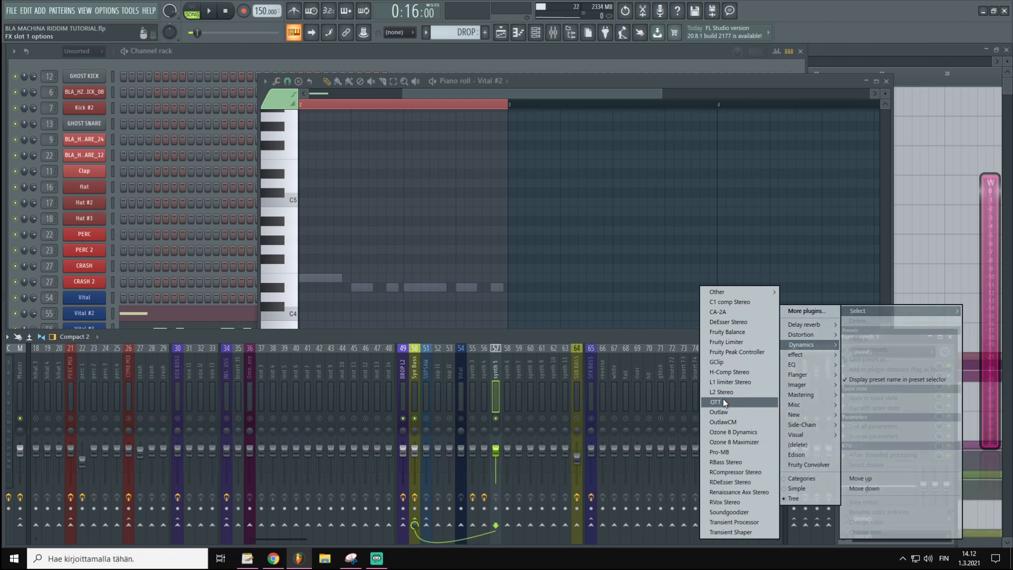
left_click(723, 398)
left_click_drag(159, 152, 662, 226)
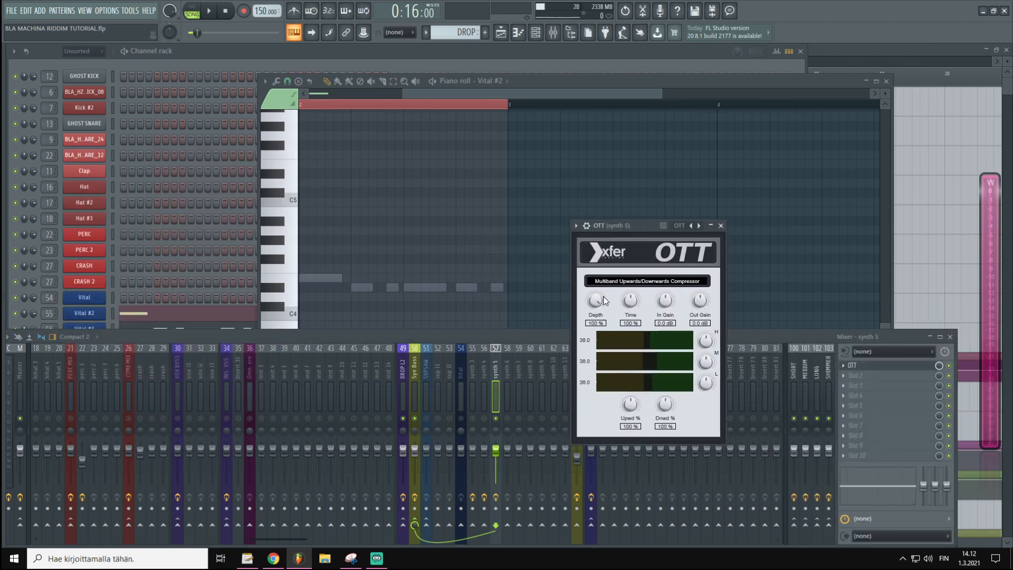
left_click_drag(661, 233, 602, 253)
left_click_drag(567, 324, 569, 301)
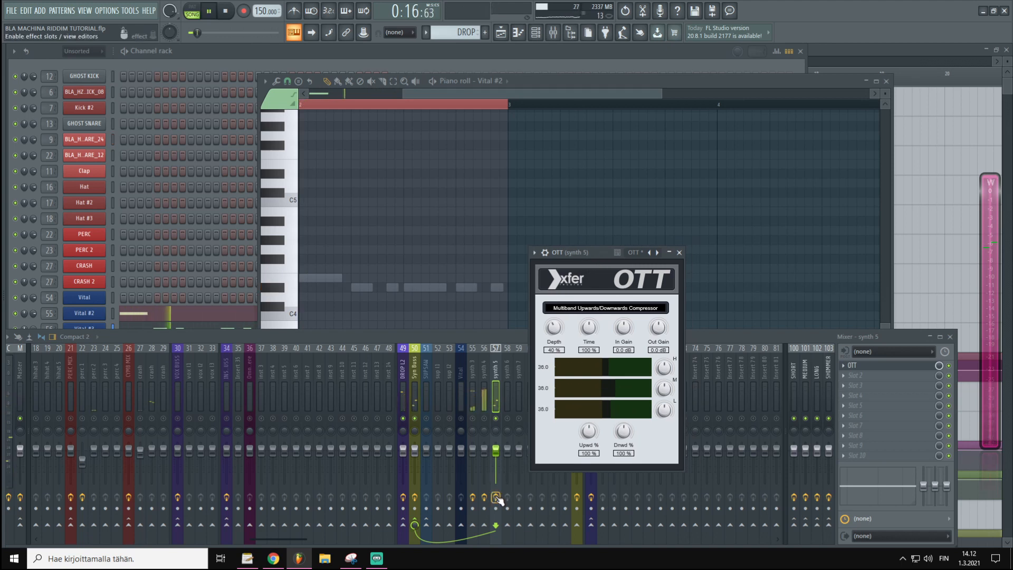
- Audition the synth 5 track with its effects enabled, set OTT's depth to 29 % and close the plugin
left_click(496, 497)
key("space")
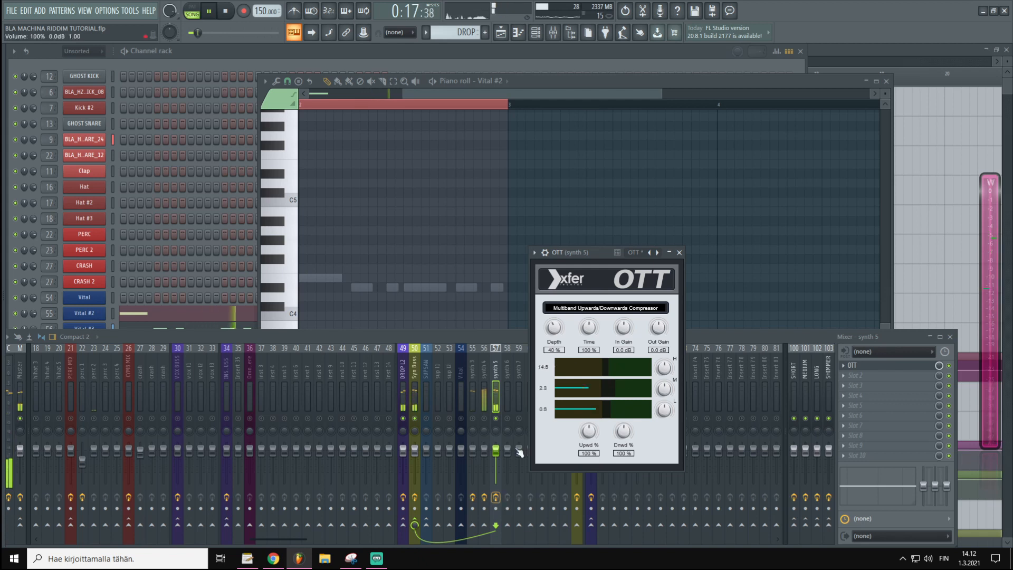
key("space")
left_click_drag(554, 328, 552, 339)
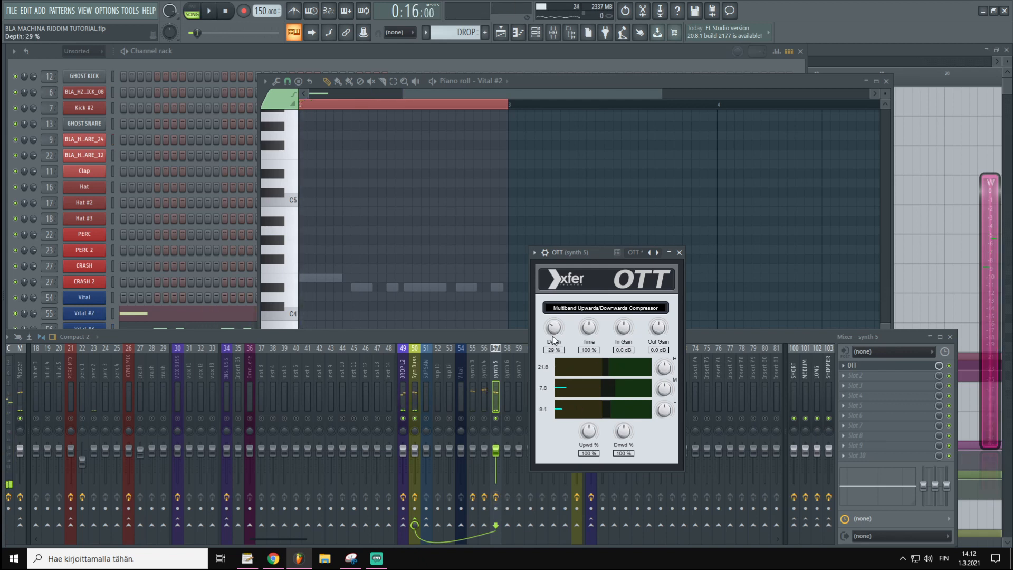
left_click(679, 253)
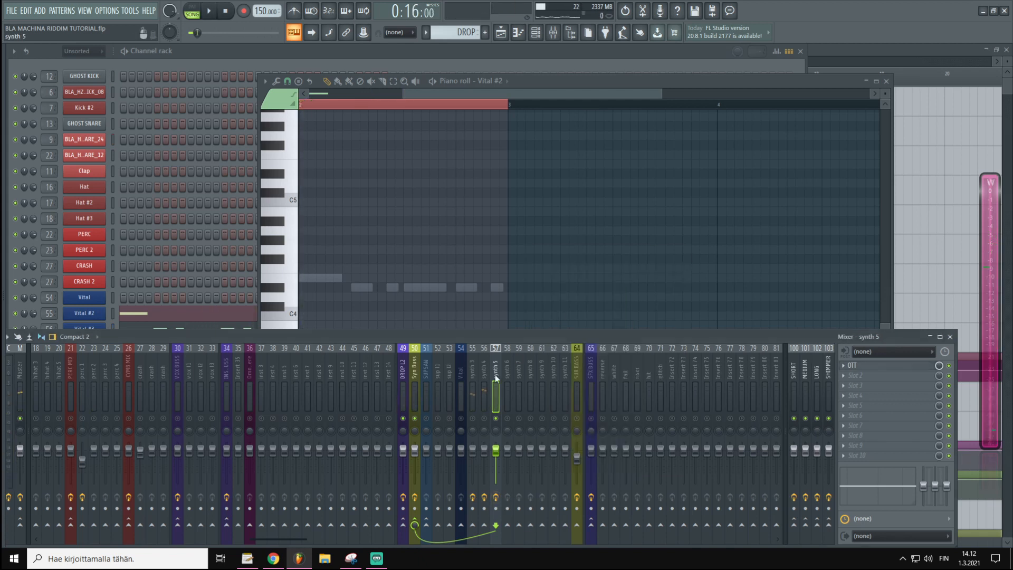
- Load ValhallaVintageVerb into slot 4 of the Syn Buss mixer track
left_click(414, 398)
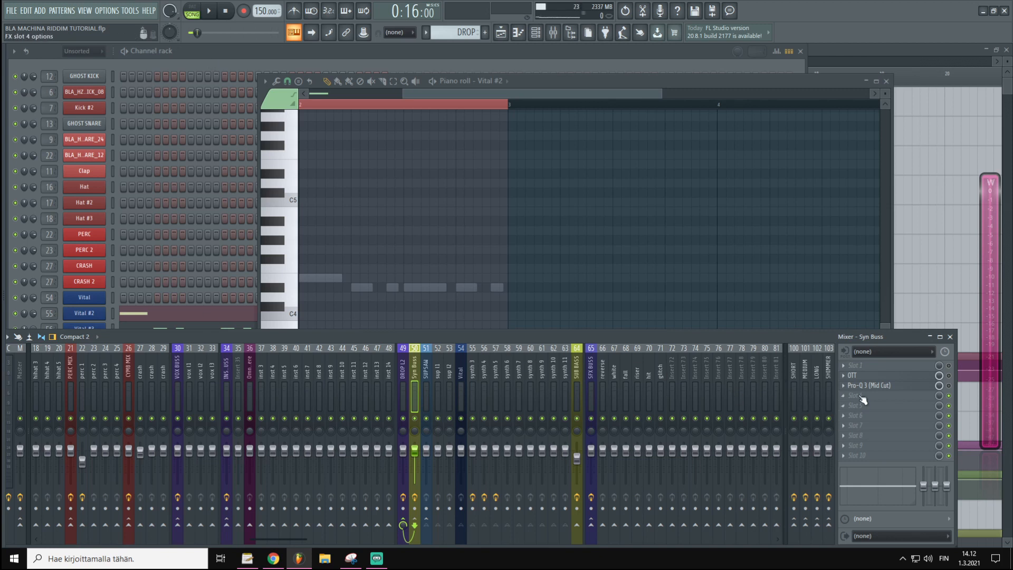
left_click(858, 396)
mouse_move(812, 324)
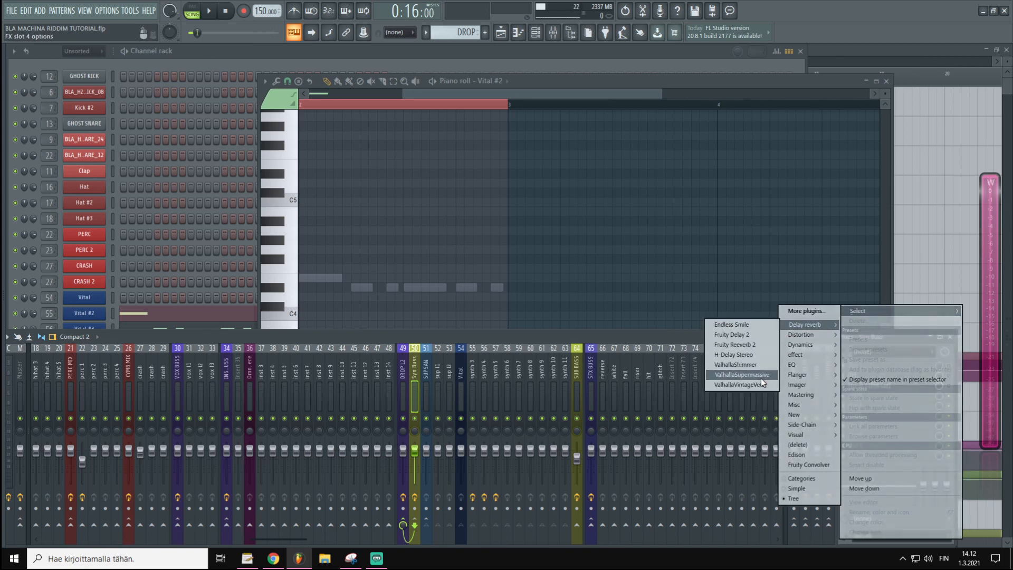
left_click(741, 385)
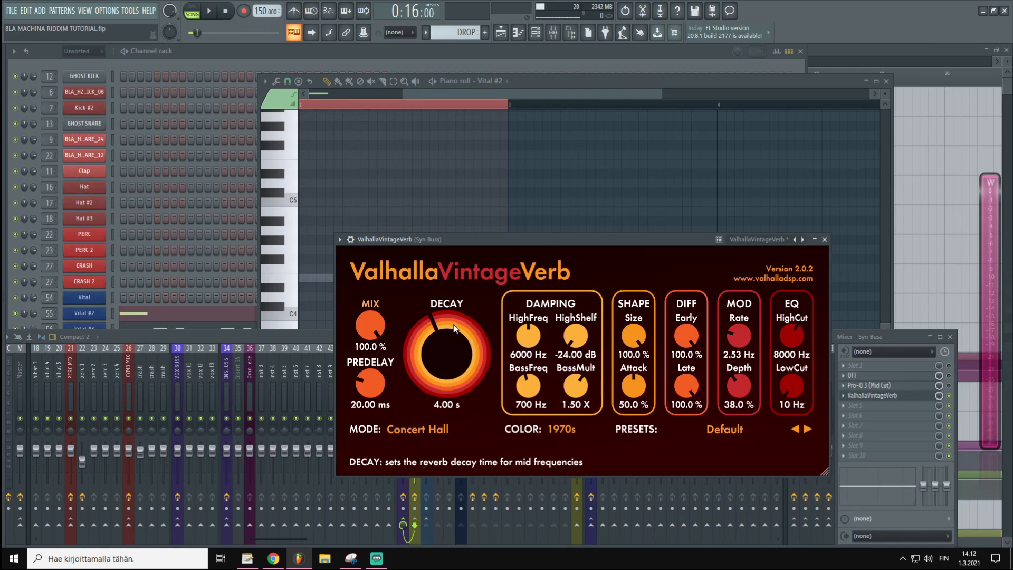
- Set the reverb's decay to 0.47 s while auditioning the drop, moving the plugin window fully into view
left_click_drag(371, 323, 388, 314)
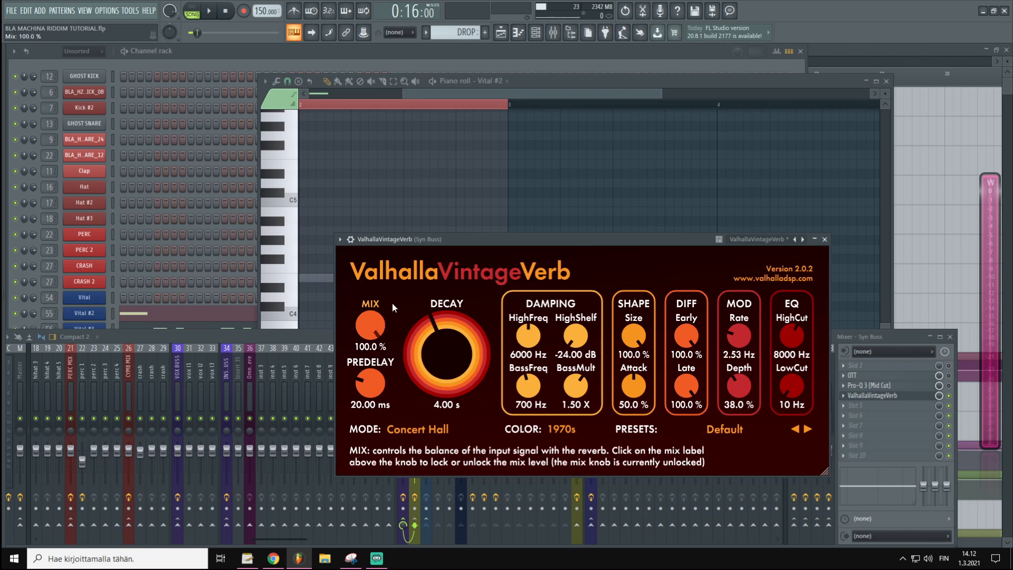
key("space")
left_click_drag(443, 346, 438, 389)
key("space")
left_click(303, 337)
left_click(406, 388)
key("s")
key("space")
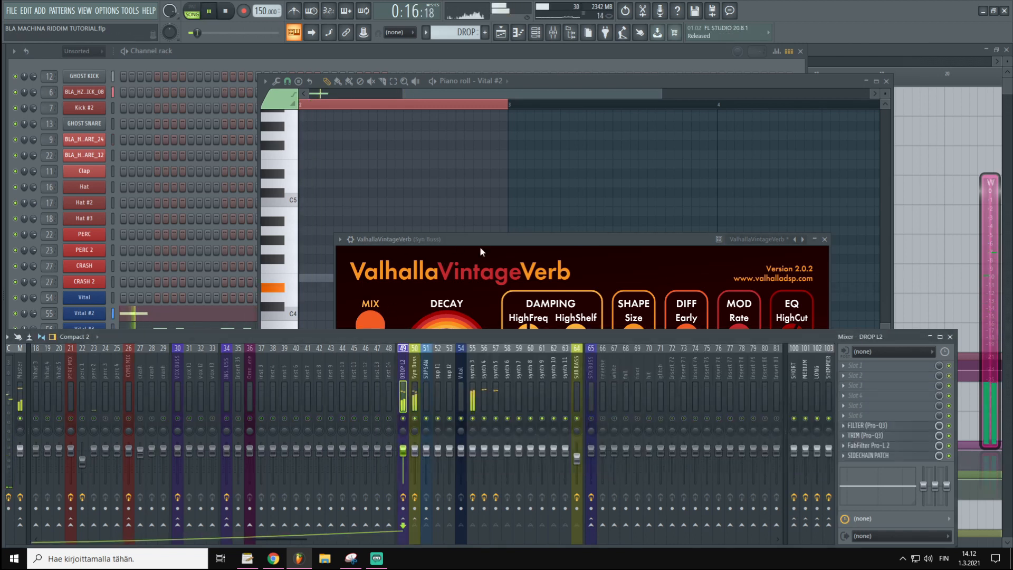
left_click_drag(477, 240, 431, 200)
left_click_drag(411, 317, 412, 325)
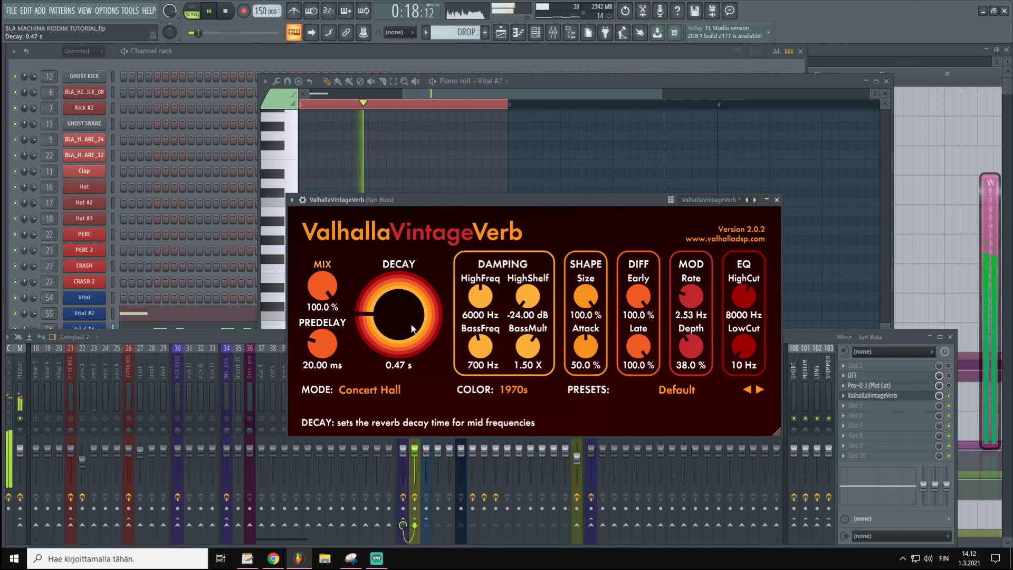
- Set the reverb's attack to 29.2 %, low cut to 380 Hz, high cut to 4800 Hz, size to 62.8 % and predelay to 16.48 ms
left_click_drag(585, 347, 571, 379)
left_click_drag(745, 347, 745, 314)
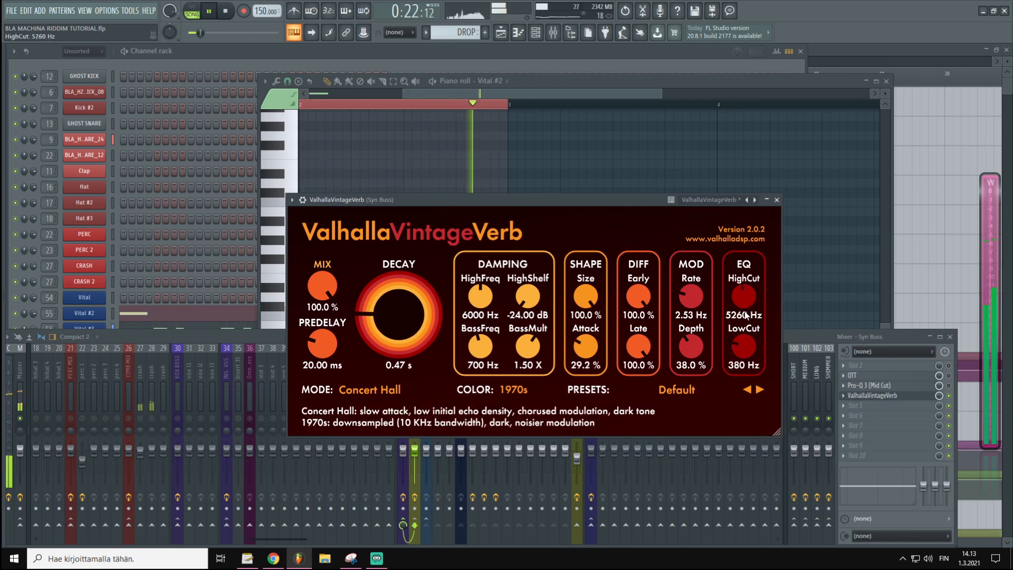
left_click_drag(587, 322, 583, 346)
left_click_drag(311, 345, 311, 347)
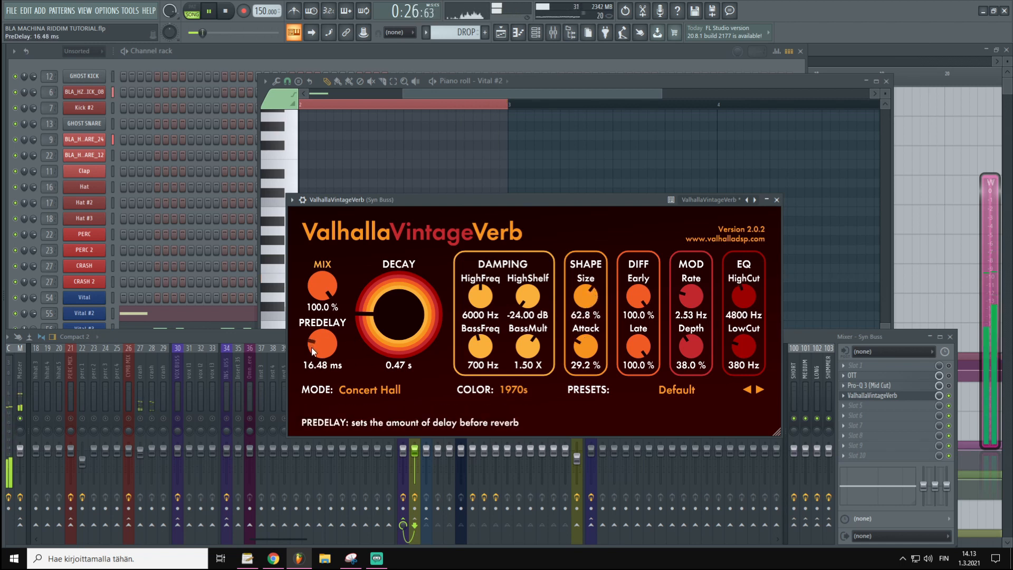
- Change the reverb mode to Room, lower its mix to 10.4 % and stop playback
left_click(368, 389)
left_click(364, 184)
left_click_drag(322, 287, 322, 405)
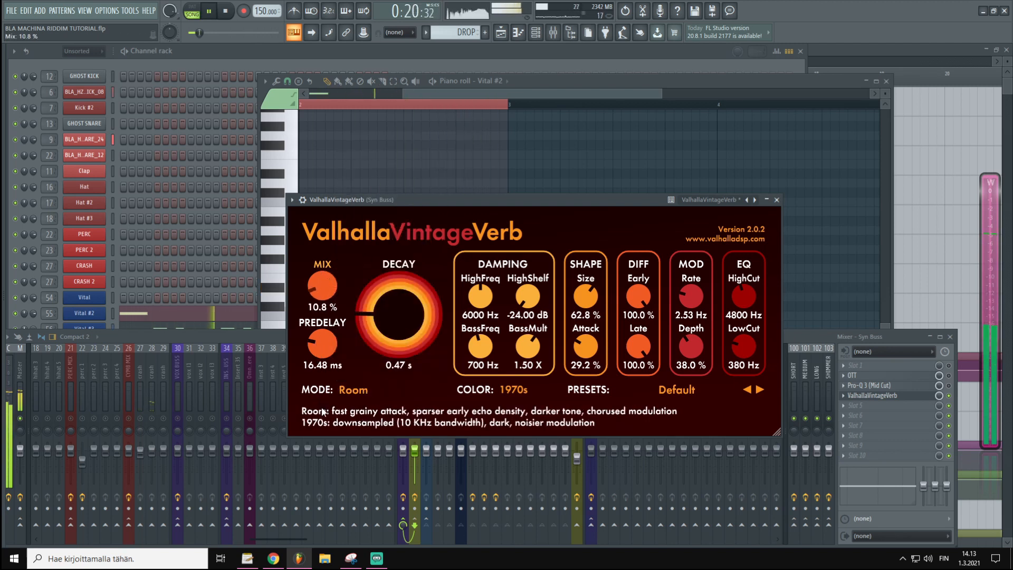
left_click(269, 341)
key("space")
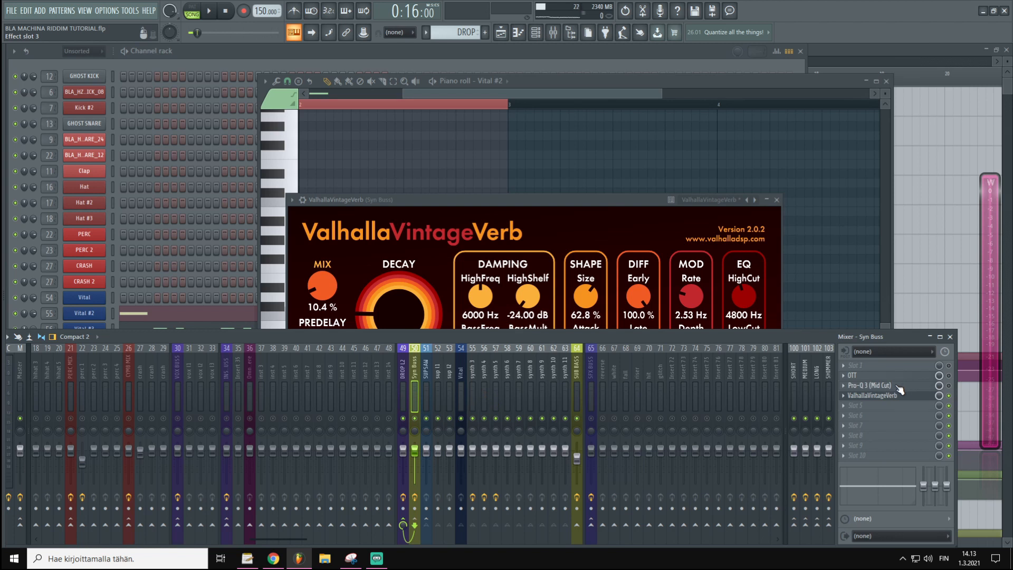
- Reselect the Syn Buss track, enable its Pro-Q 3 (Mid Cut) effect and open the equalizer
left_click(408, 395)
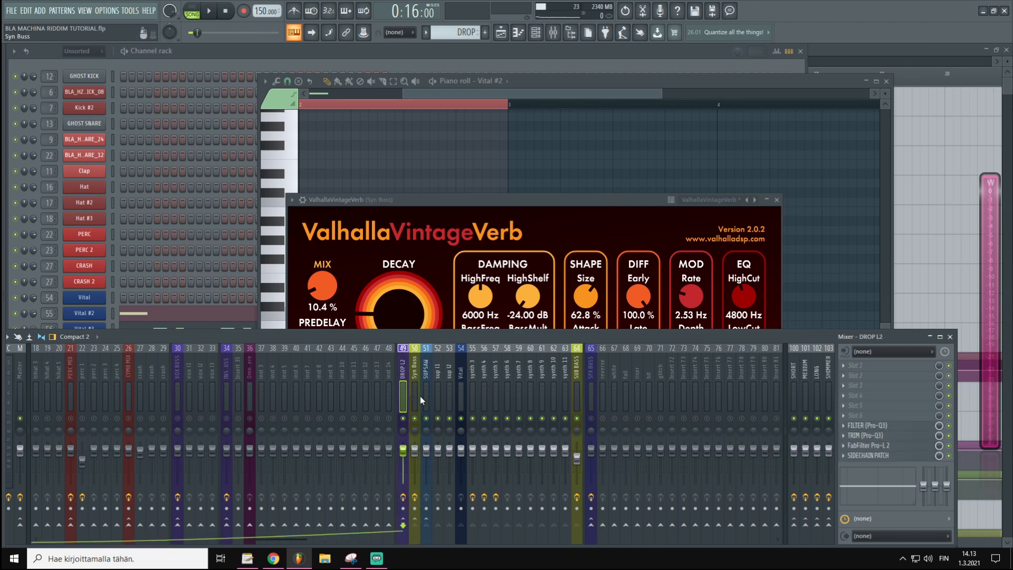
left_click(415, 396)
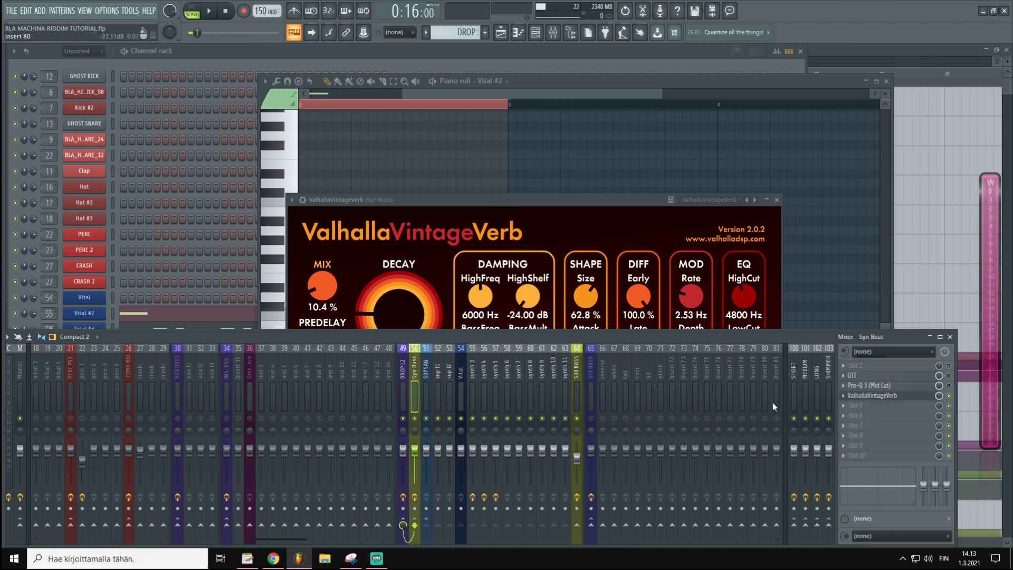
left_click(403, 398)
left_click(419, 389)
left_click(949, 385)
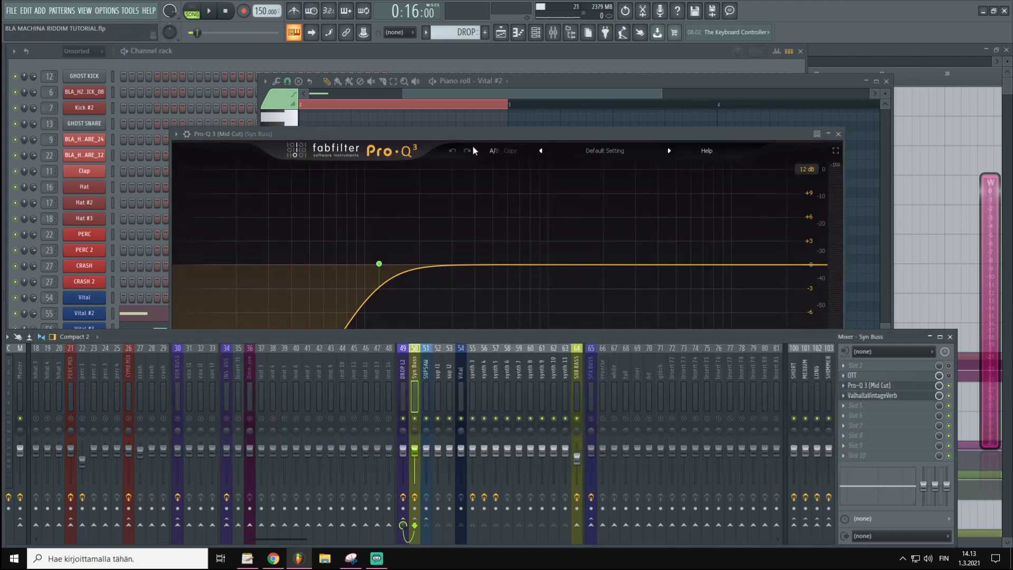
- Set the low cut band to about 163 Hz with a 36 dB/oct slope and Side stereo placement
left_click_drag(380, 266, 421, 266)
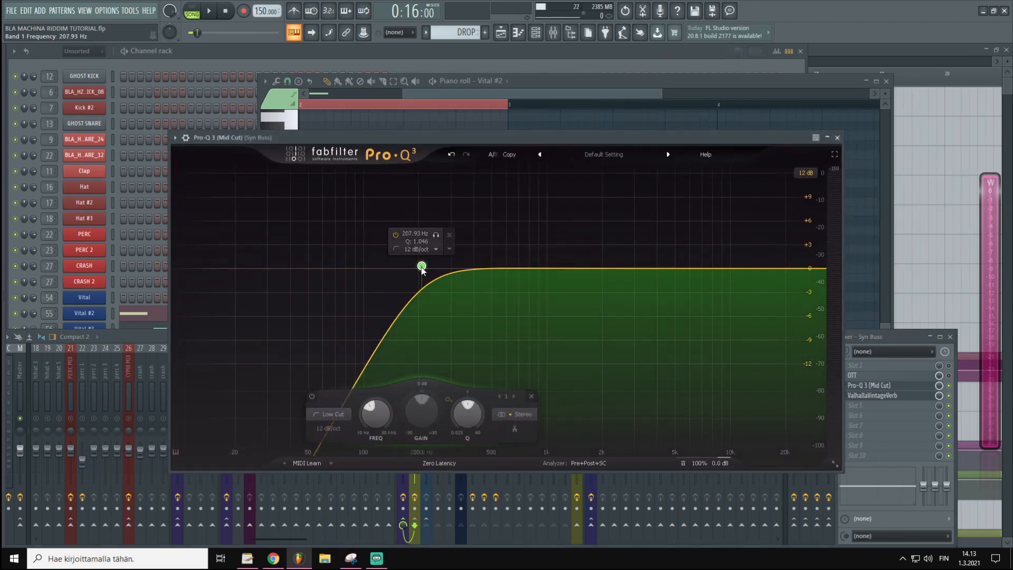
right_click(422, 270)
mouse_move(483, 311)
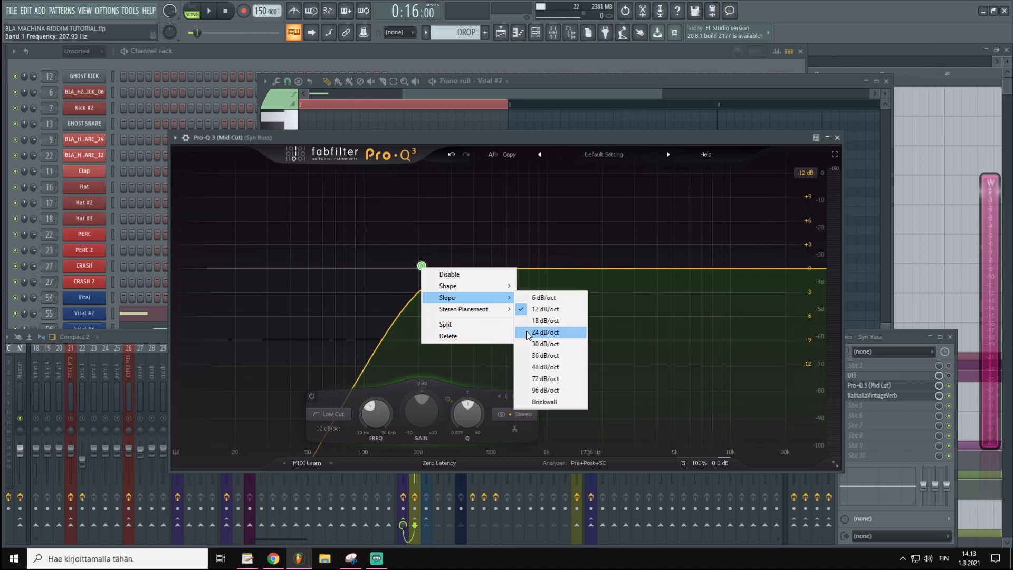
left_click(539, 367)
left_click_drag(421, 265, 373, 279)
right_click(374, 279)
mouse_move(482, 319)
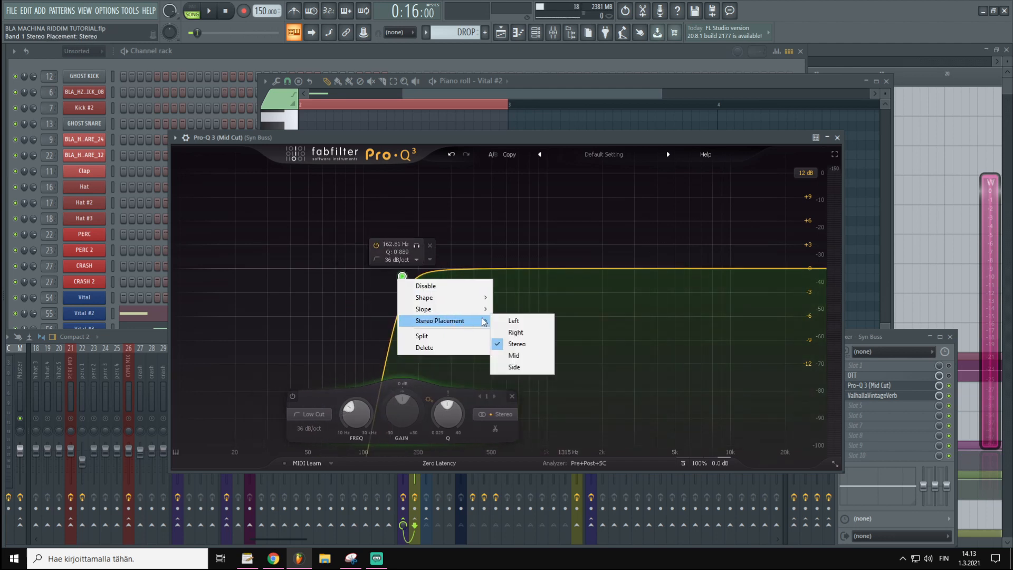
left_click(514, 367)
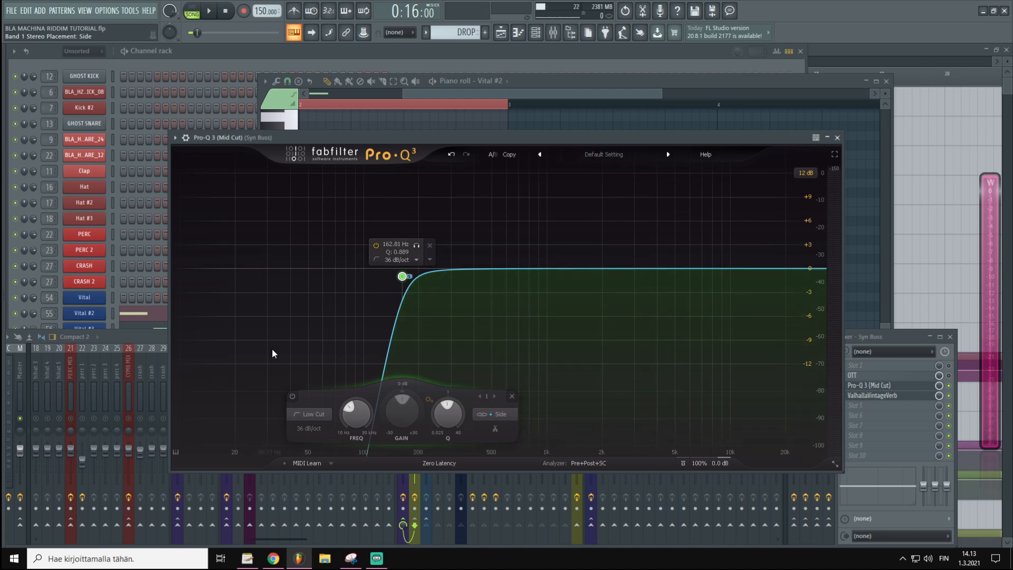
- Raise the side low cut frequency to about 239 Hz while auditioning the drop
mouse_move(402, 276)
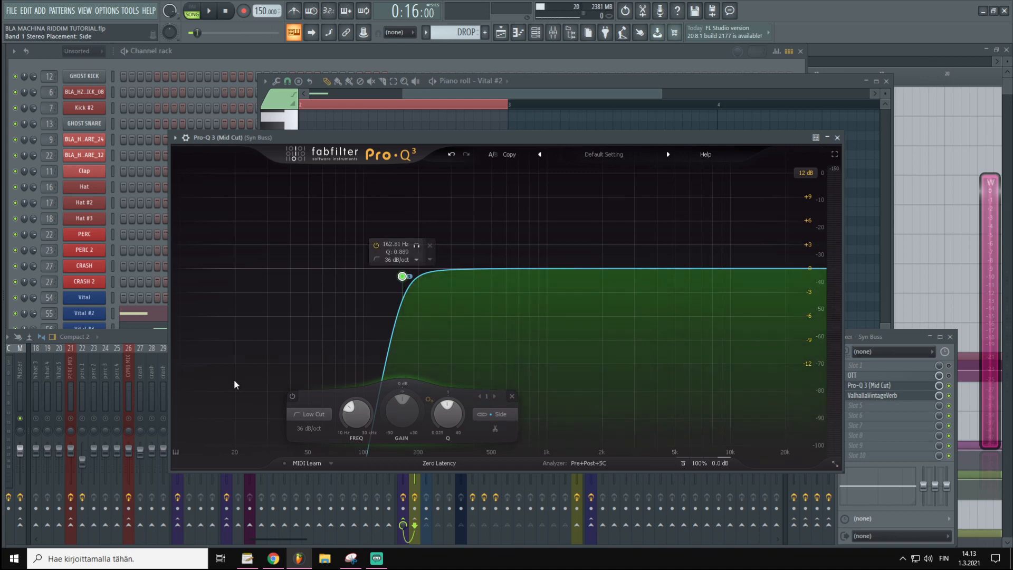
key("space")
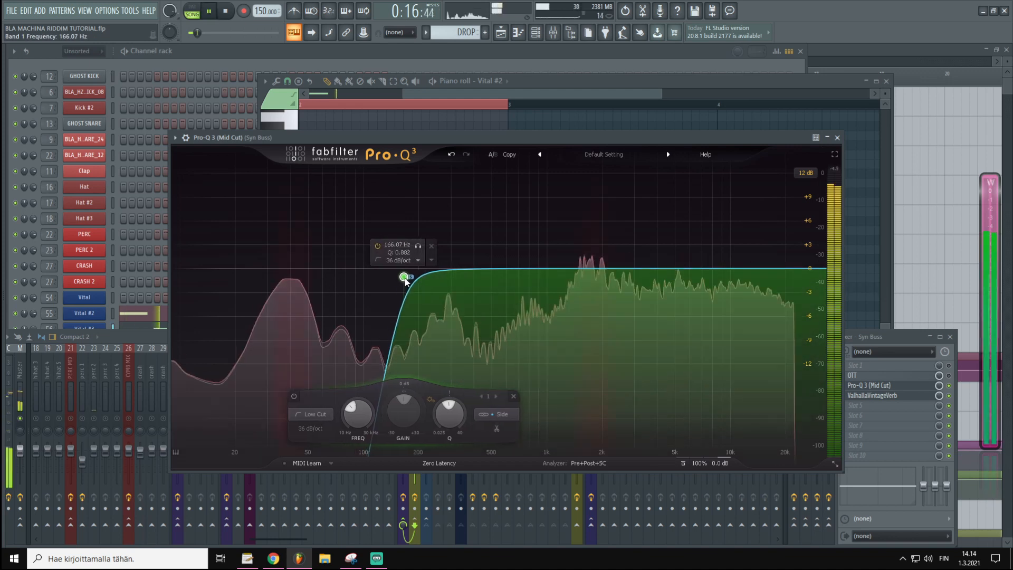
left_click_drag(401, 278, 433, 277)
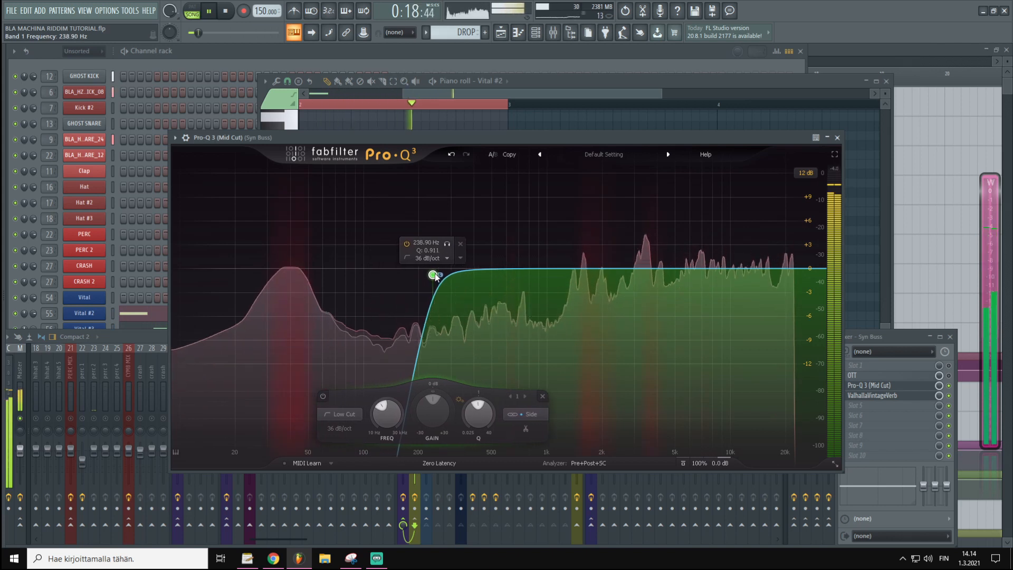
key("space")
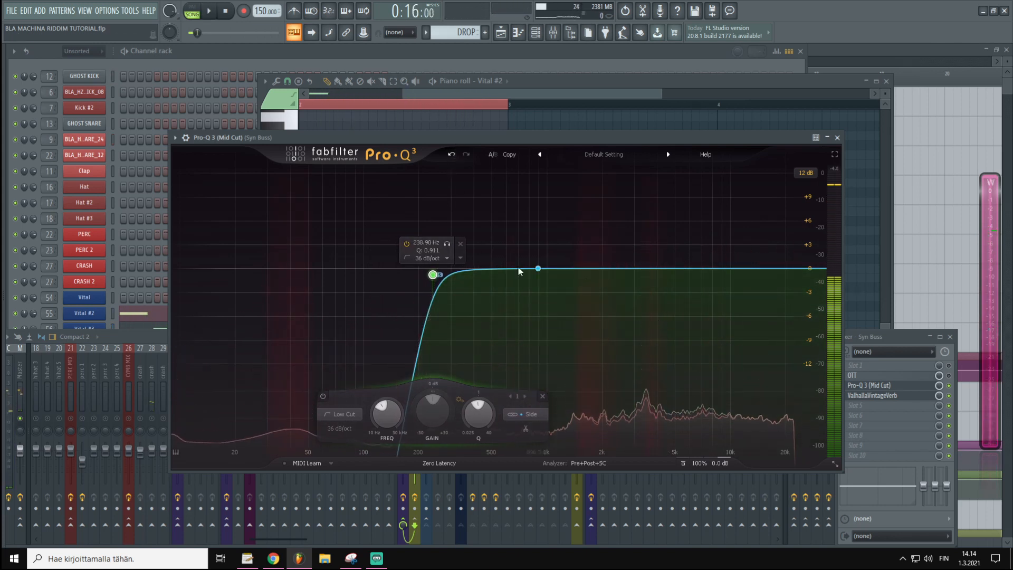
- Add a wide side bell band with about 2 dB of boost slightly below 1 kHz
left_click(516, 269)
left_click_drag(516, 269, 514, 255)
scroll(514, 256, "down", 5)
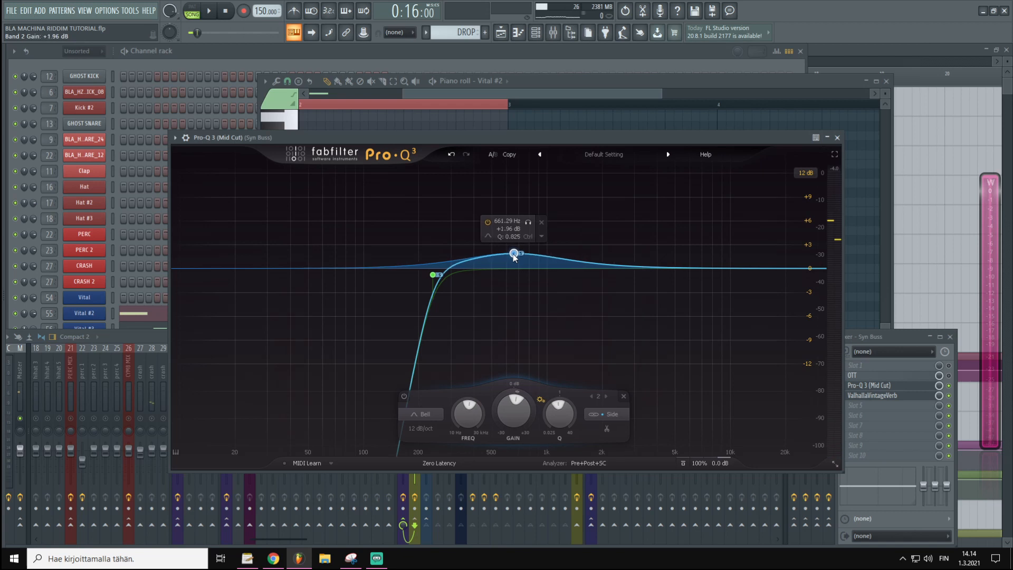
left_click_drag(511, 255, 531, 253)
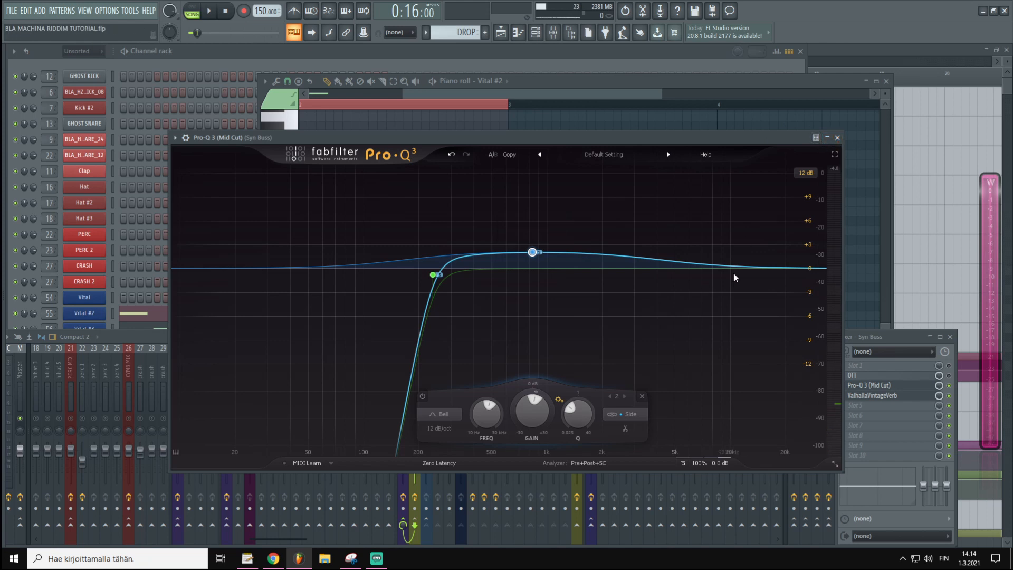
- Add a side high cut band at about 11200 Hz with a 30 dB/oct slope and audition it
left_click_drag(785, 268, 739, 267)
key("space")
scroll(723, 264, "up", 1)
scroll(723, 264, "up", 3)
scroll(748, 269, "down", 1)
key("space")
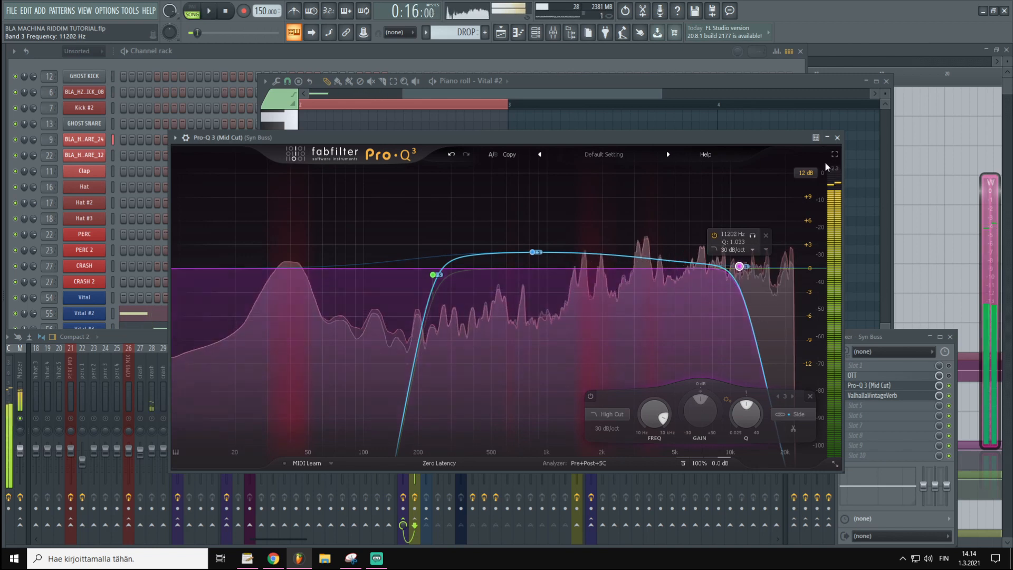
- Compare the drop with the Syn Buss Pro-Q 3 bypassed and enabled
left_click(887, 345)
key("space")
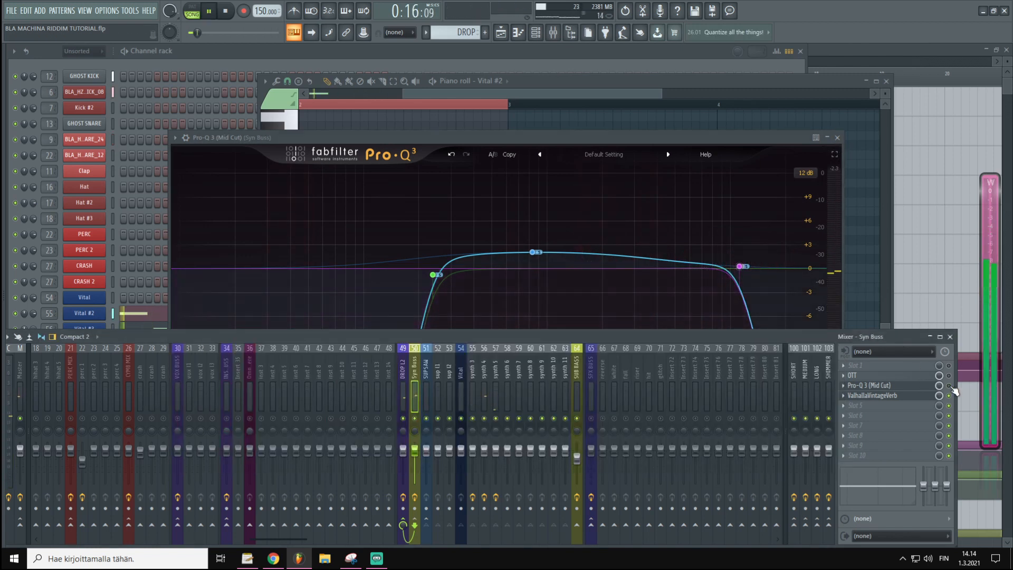
key("space")
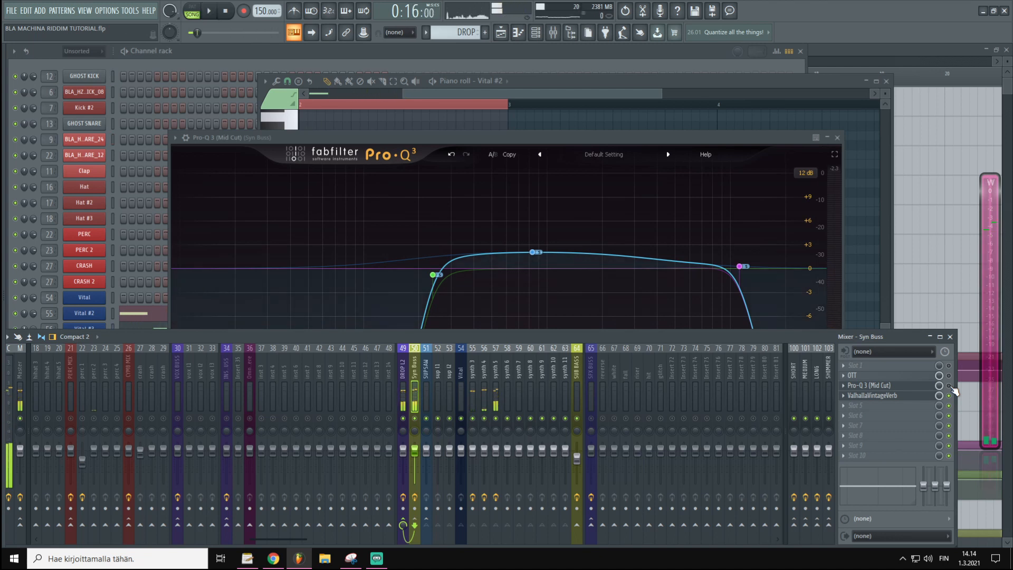
key("space")
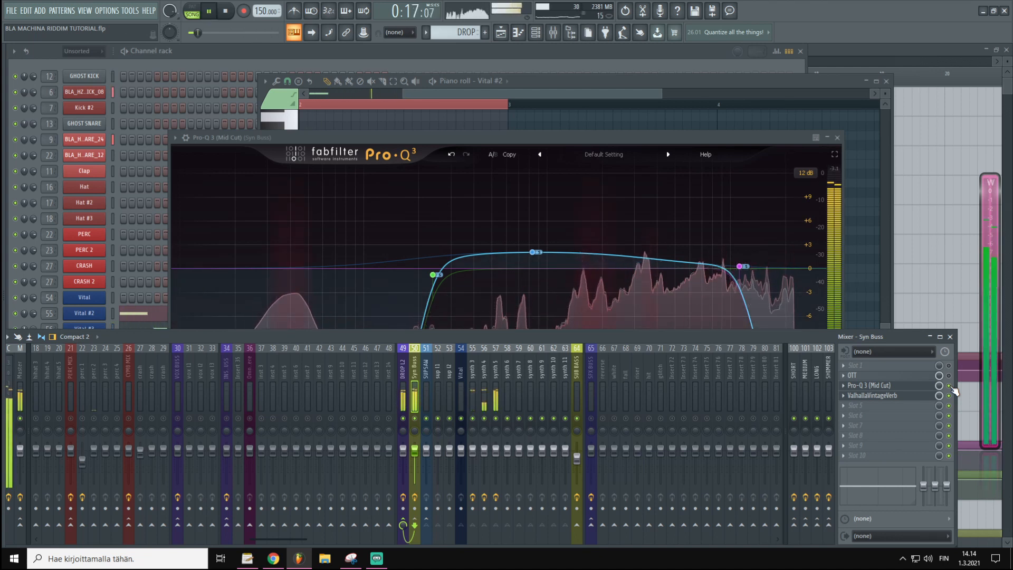
key("space")
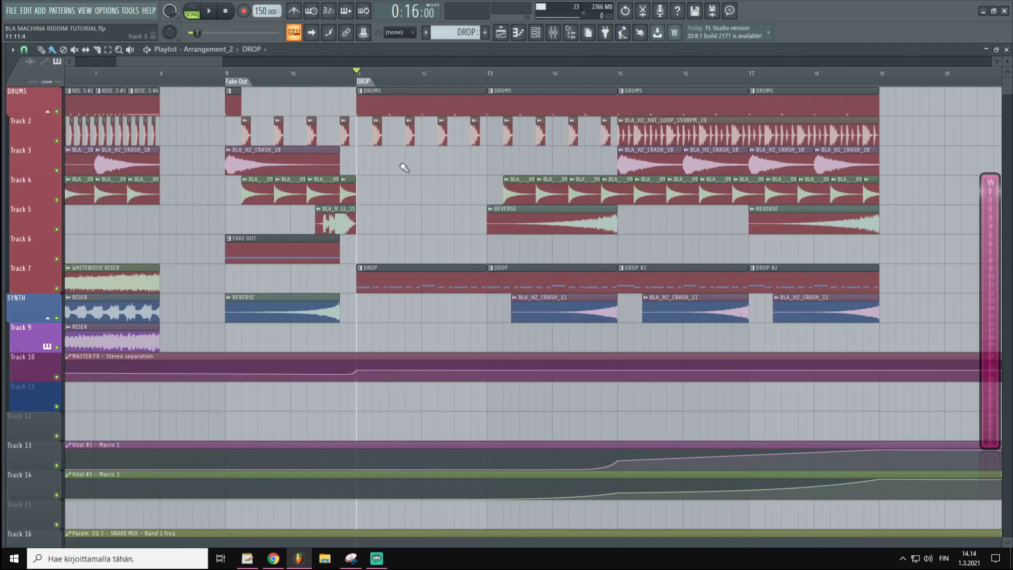
- Open FabFilter Pro-L 2 on the DROP L2 mixer track, move its window into view and raise the gain to about +5.5 dB
key("F9")
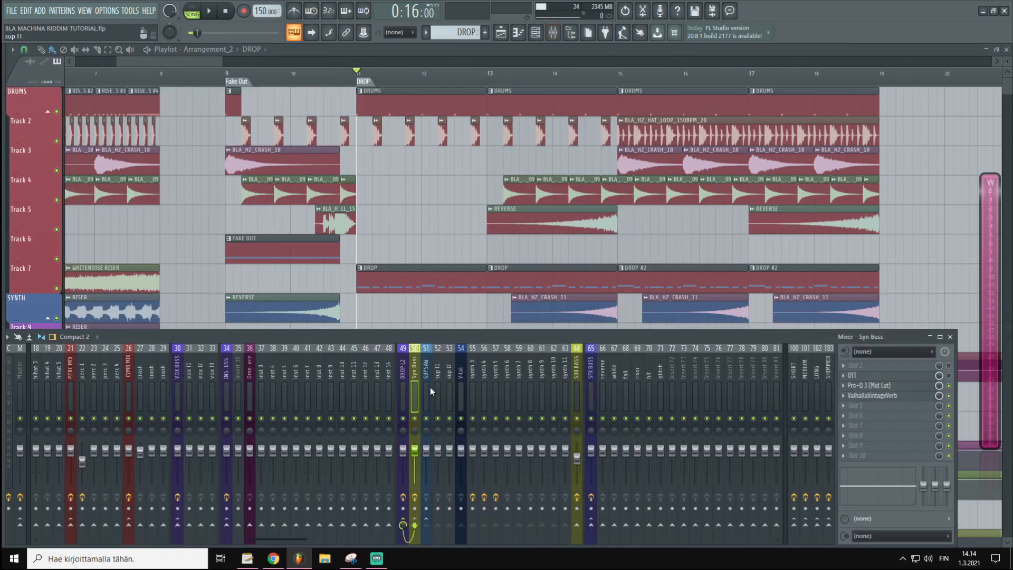
left_click(866, 447)
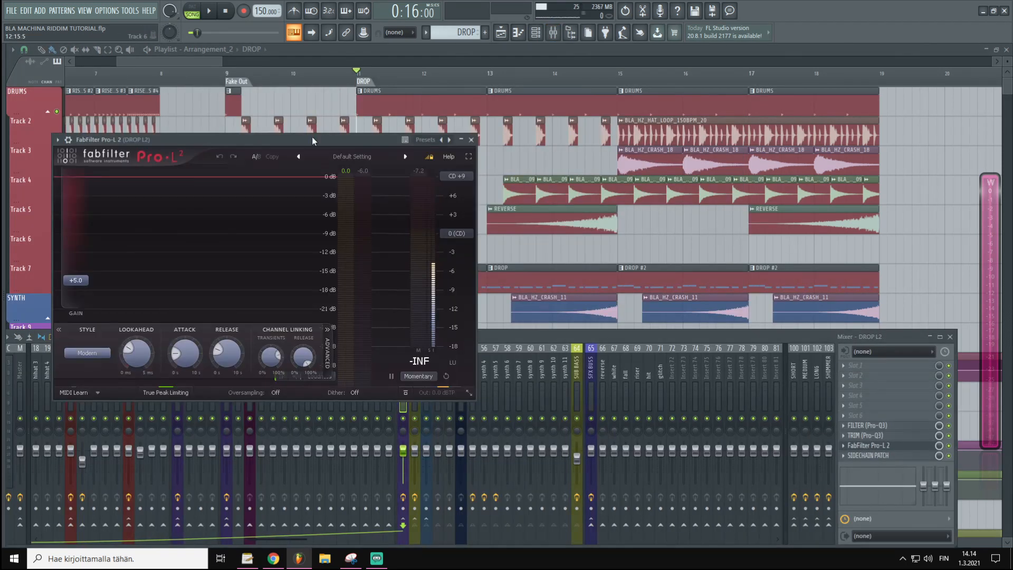
left_click_drag(269, 145, 631, 232)
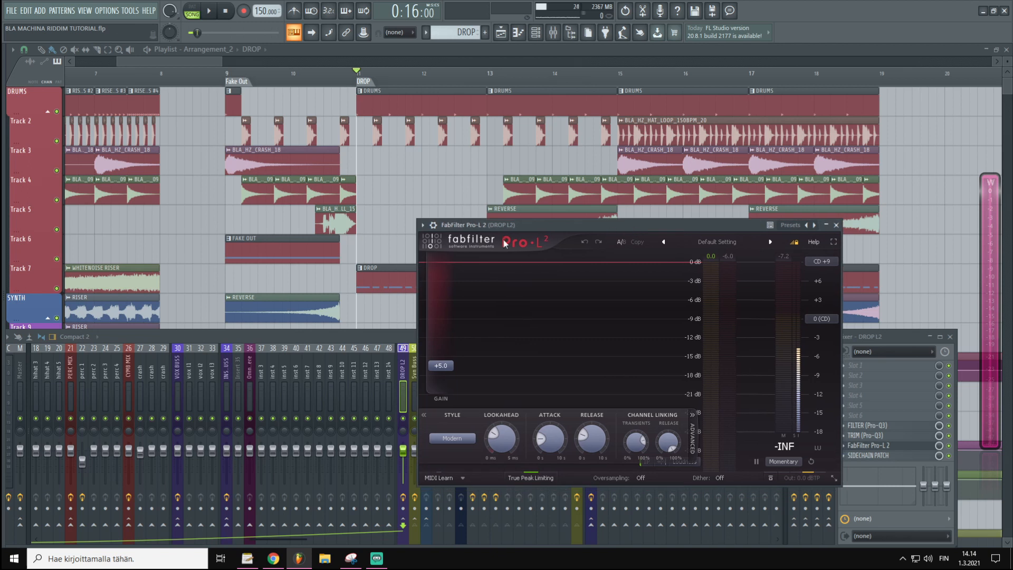
left_click_drag(448, 368, 448, 366)
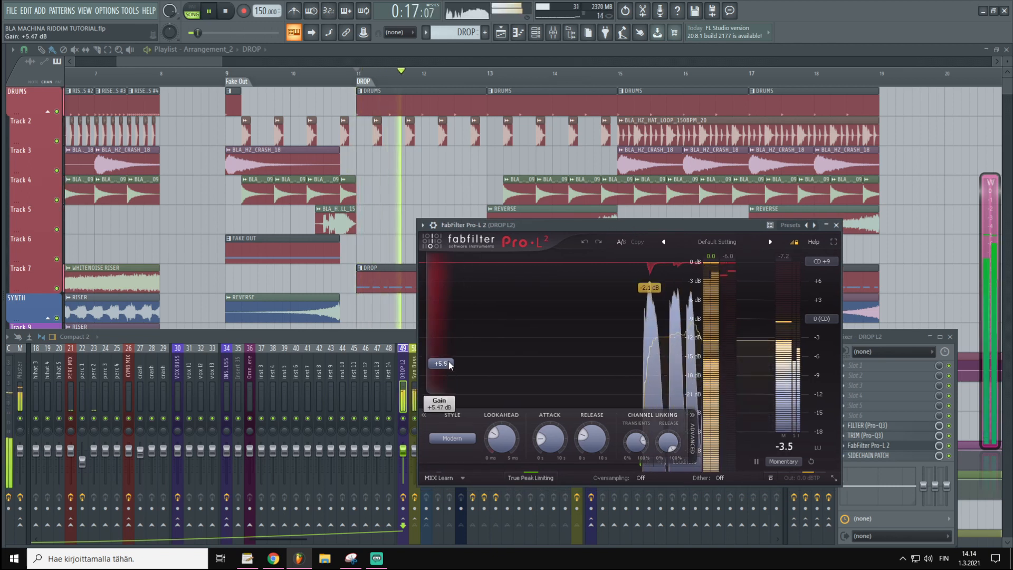
- Raise the DROP L2 limiter's gain to about +6.9 dB while auditioning the drop, and adjust its style and lookahead
key("space")
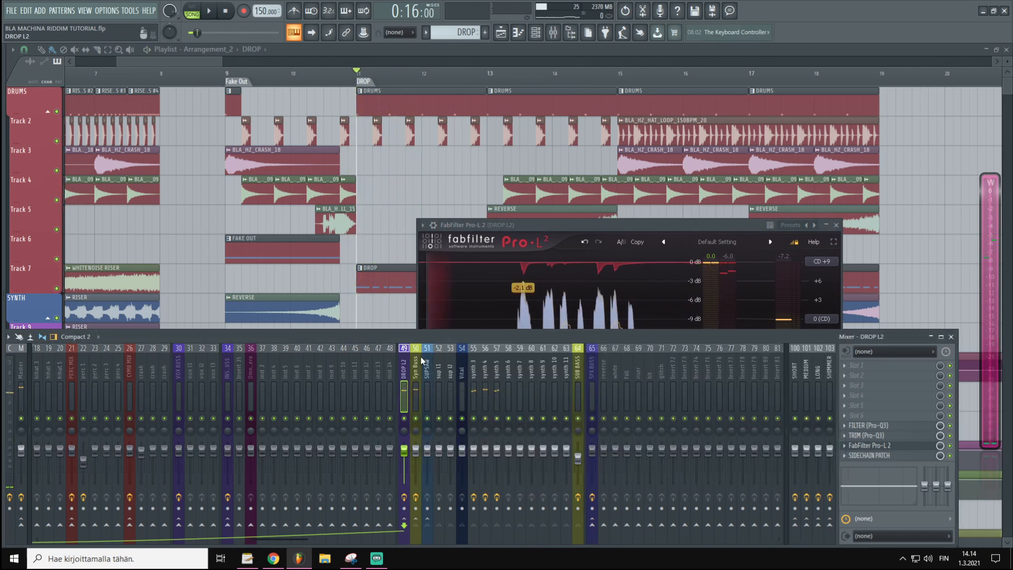
key("space")
left_click_drag(441, 362, 443, 358)
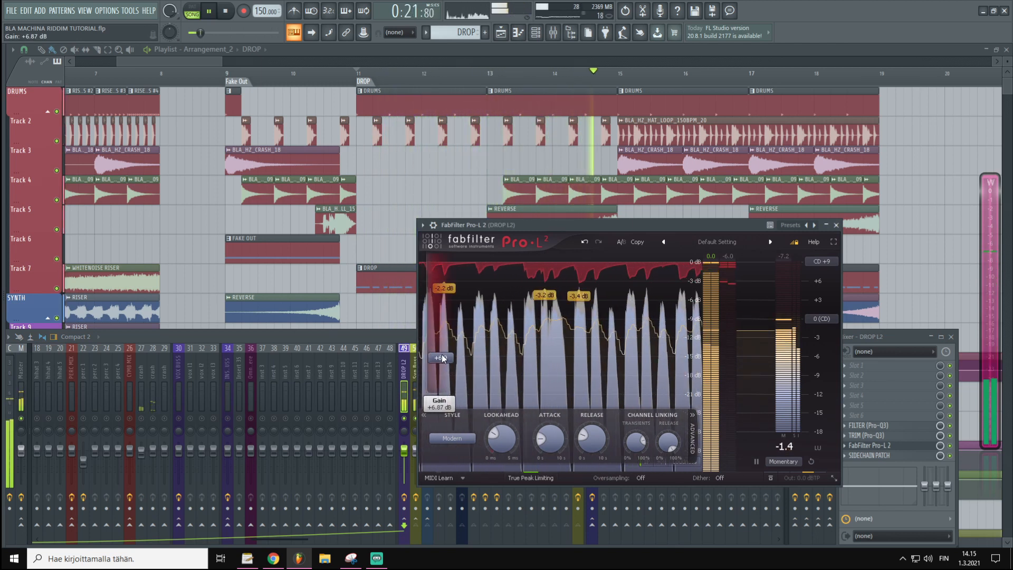
left_click(452, 437)
left_click(464, 514)
left_click_drag(486, 439, 494, 503)
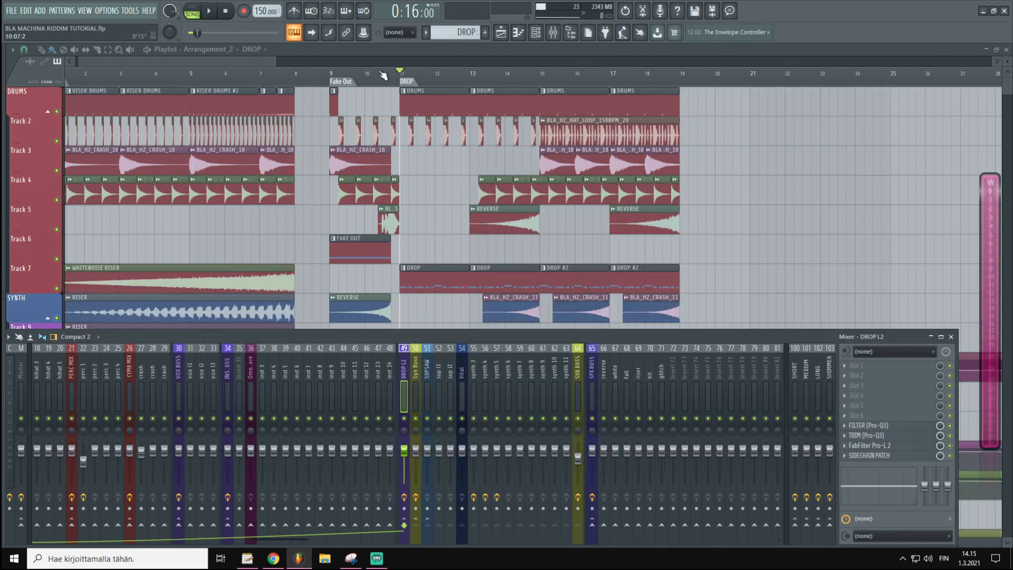
- Show all channels in the channel rack and select the EDM Vocals (49) audio clip
left_click(371, 53)
scroll(358, 78, "up", 2)
scroll(341, 79, "down", 2)
scroll(322, 86, "up", 2)
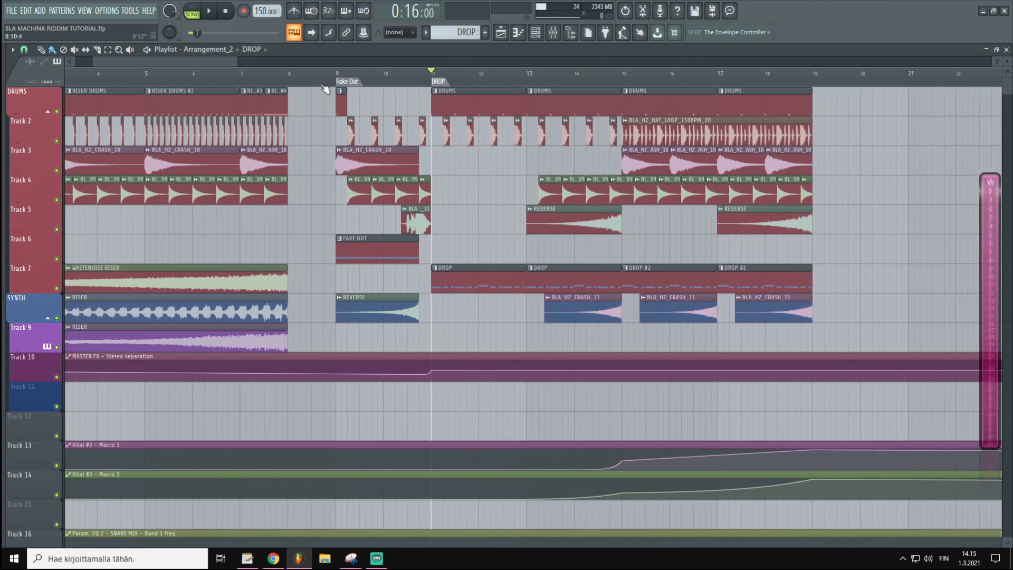
scroll(494, 82, "down", 5)
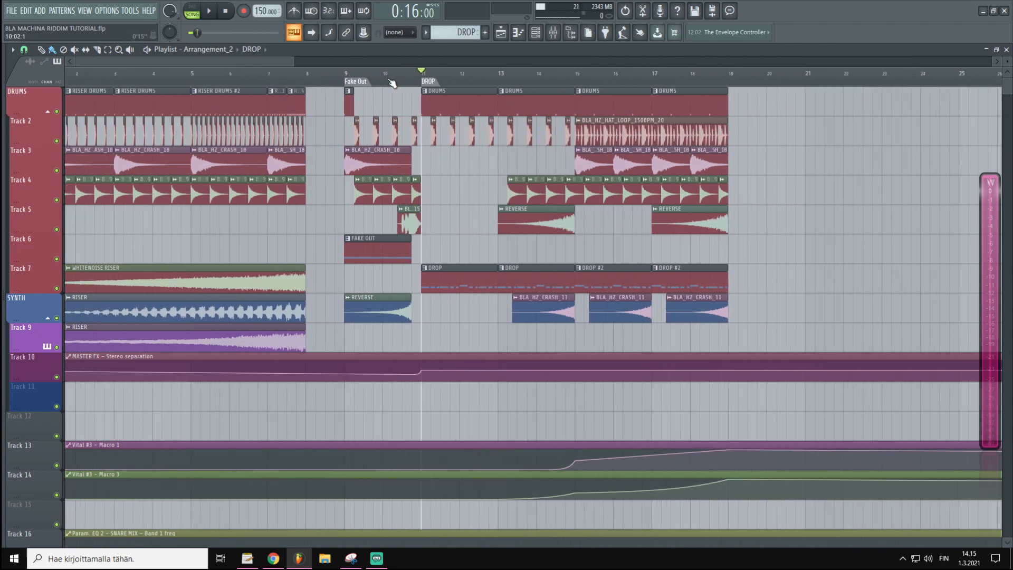
scroll(214, 73, "up", 5)
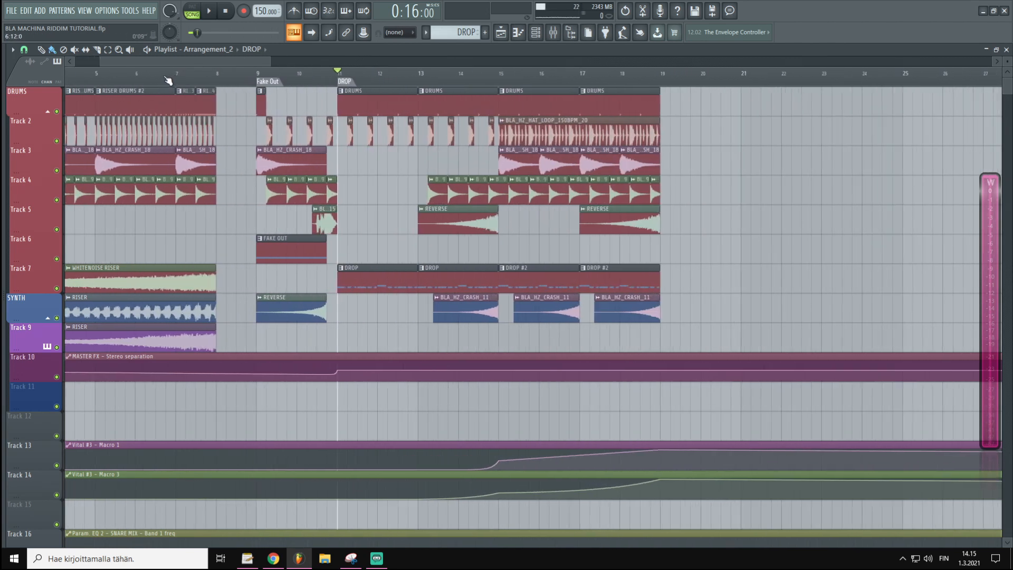
key("alt+F8")
key("F6")
key("F7")
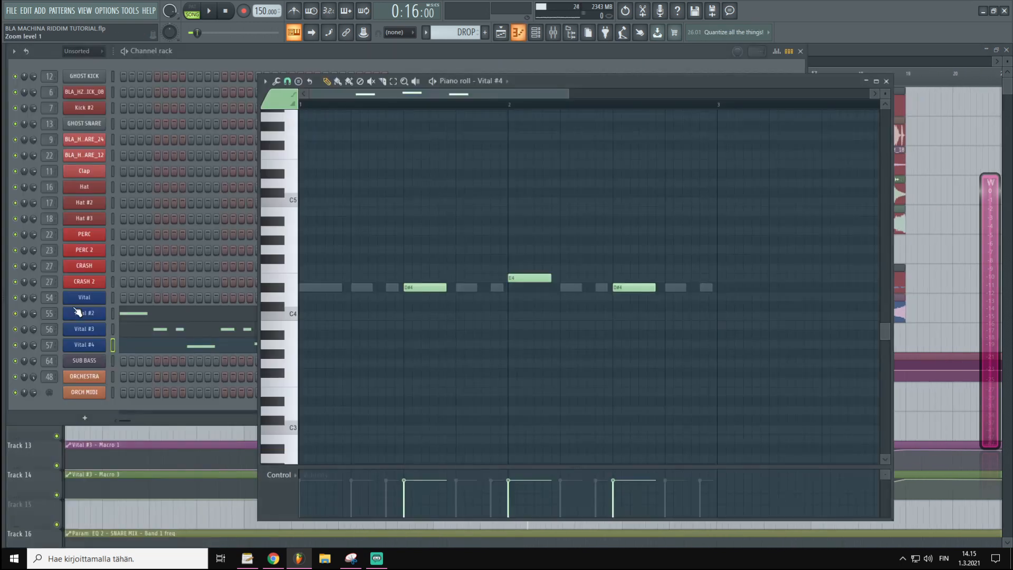
key("F6")
left_click(68, 62)
scroll(131, 251, "down", 5)
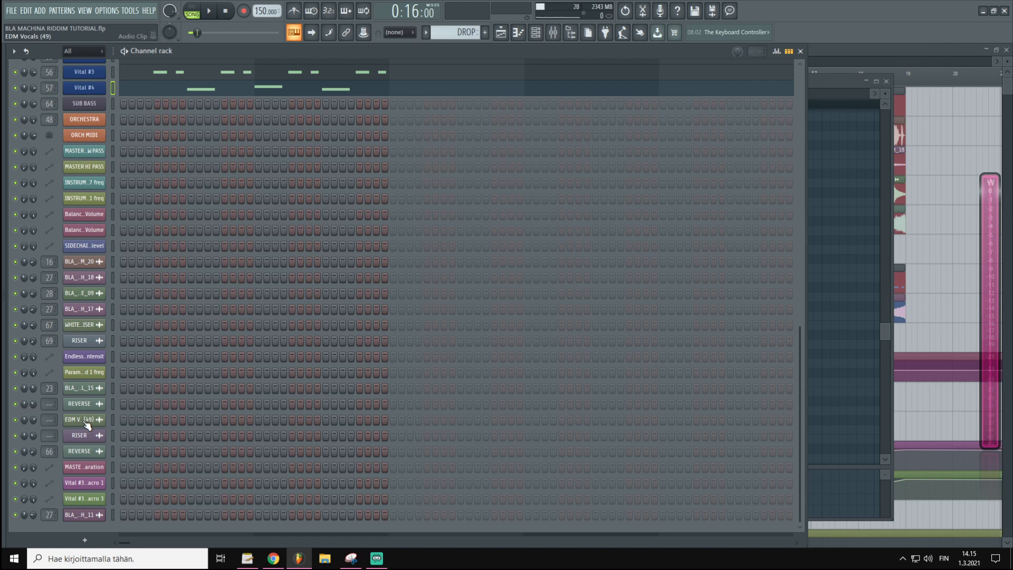
left_click(84, 421)
- Place the EDM Vocals (49) clip on Track 5 before the Fake Out marker and set its time stretching mode to Stretch
left_click_drag(190, 361, 395, 228)
double_click(401, 227)
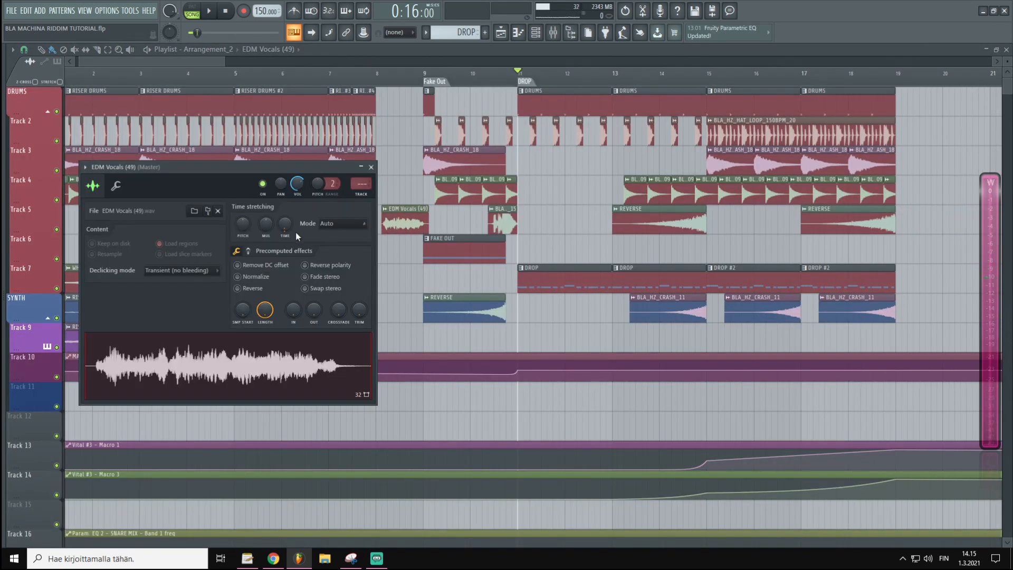
left_click(336, 224)
left_click(334, 255)
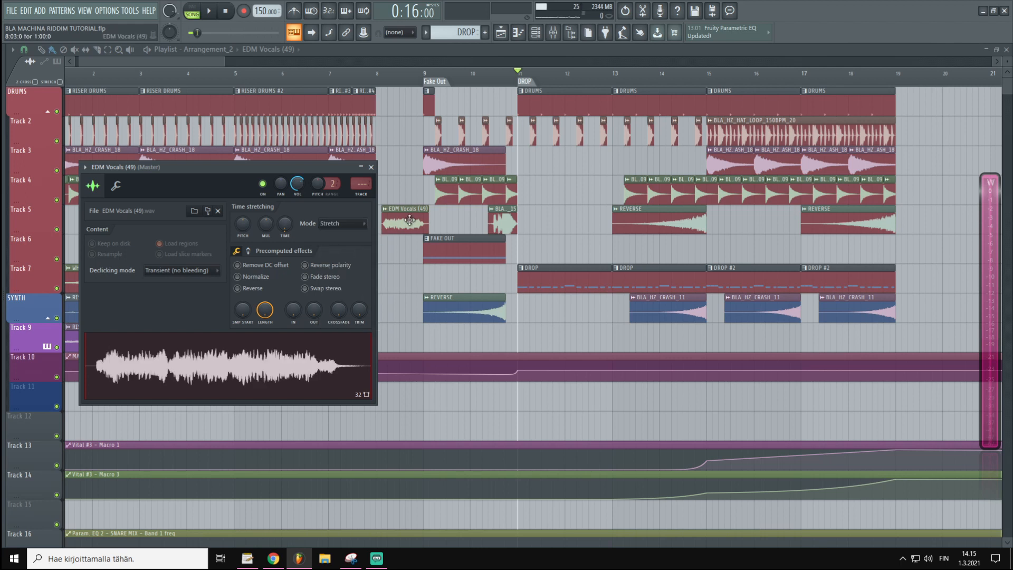
- Move the EDM Vocals (49) clip to the DRUMS track in bar 8, leading into the Fake Out section
left_click_drag(410, 220, 405, 110)
scroll(405, 96, "up", 4)
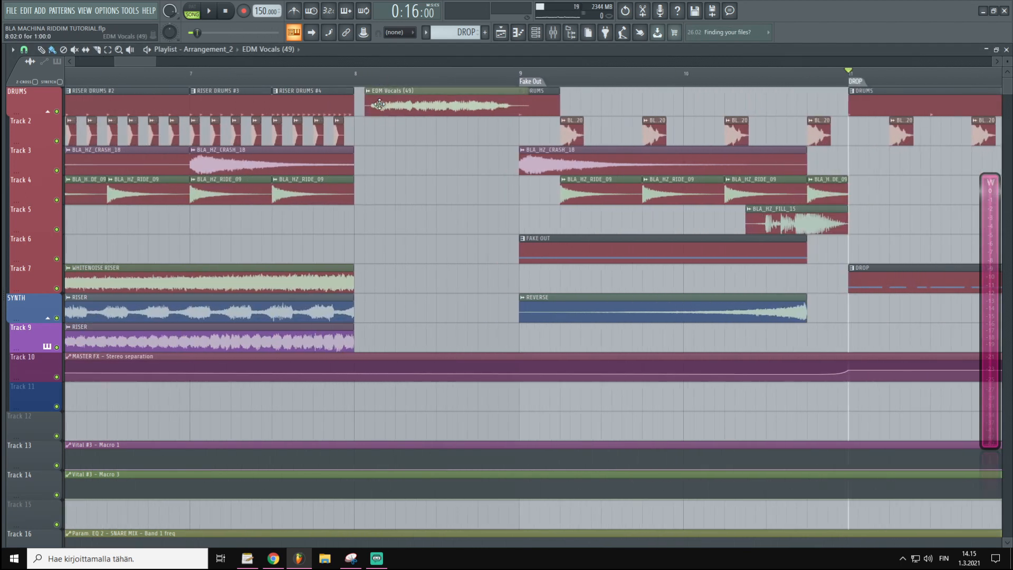
scroll(352, 83, "down", 4)
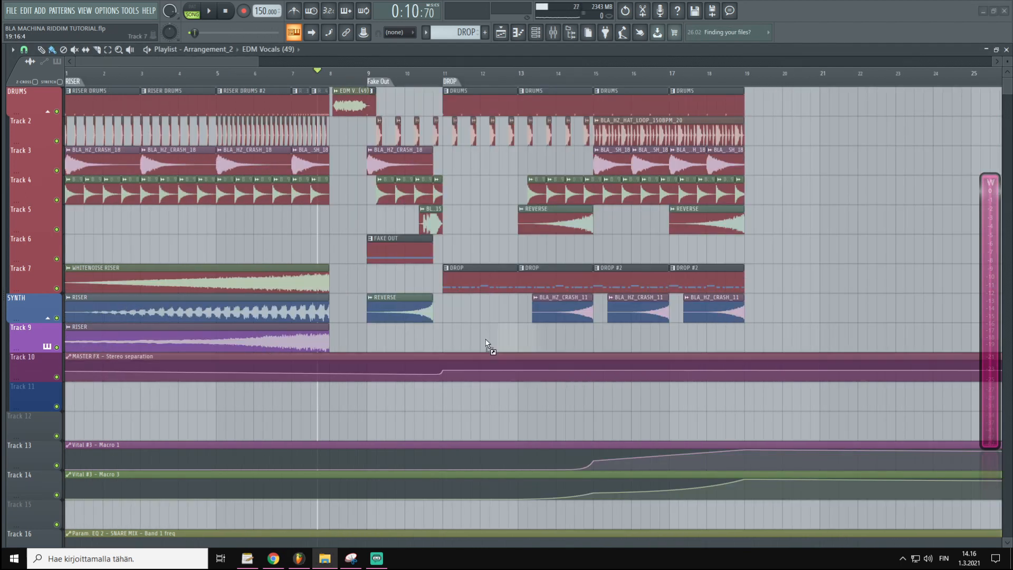
- Audition the EDM Vocals (51) shot at the start of the drop and lower its channel volume to 27%
scroll(516, 156, "up", 6)
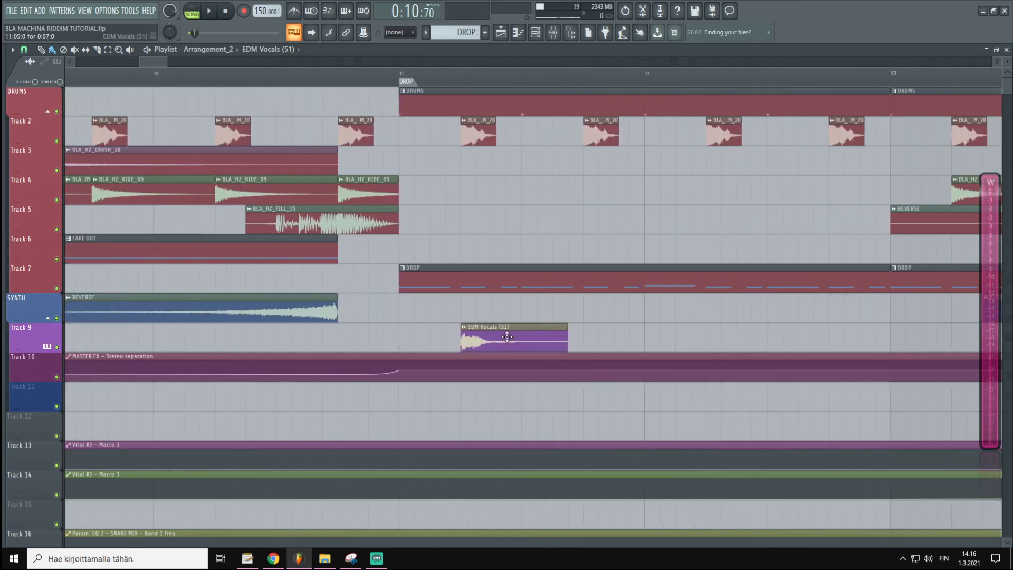
left_click(404, 69)
key("space")
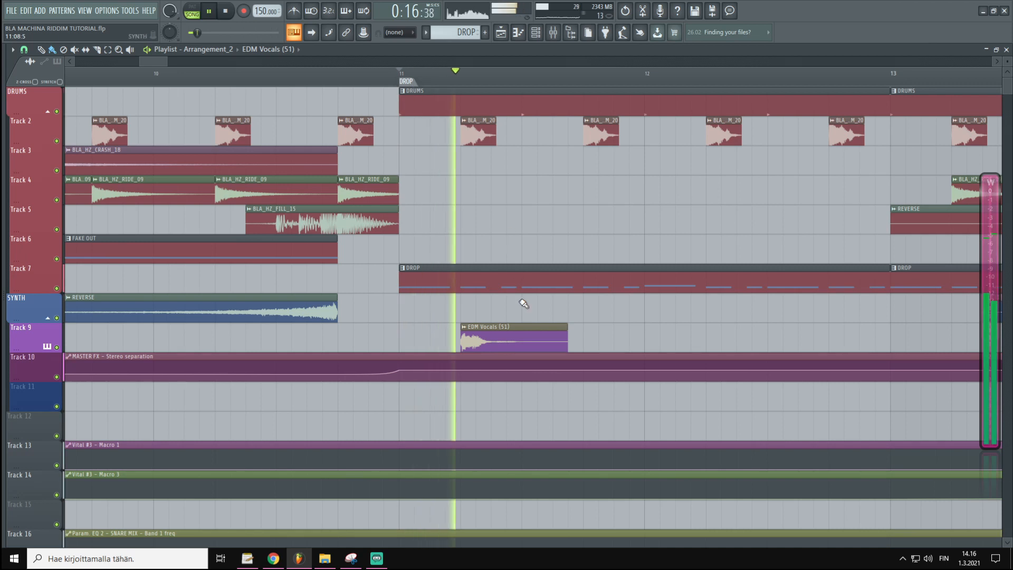
key("space")
double_click(526, 341)
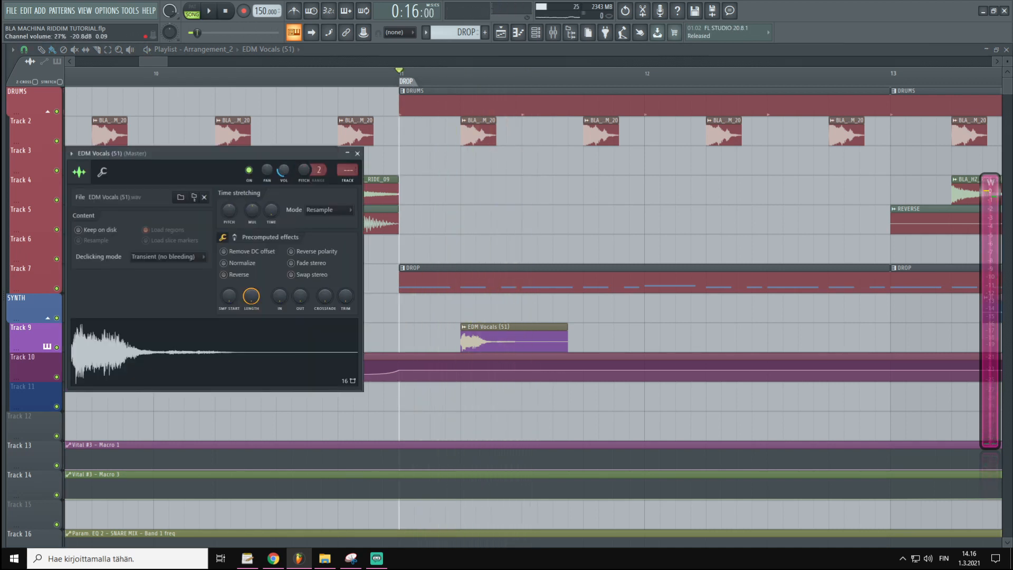
- Solo Track 9 and trim the EDM Vocals (51) clip to one beat while listening to it
right_click(57, 347)
key("space")
left_click_drag(567, 346, 519, 349)
key("space")
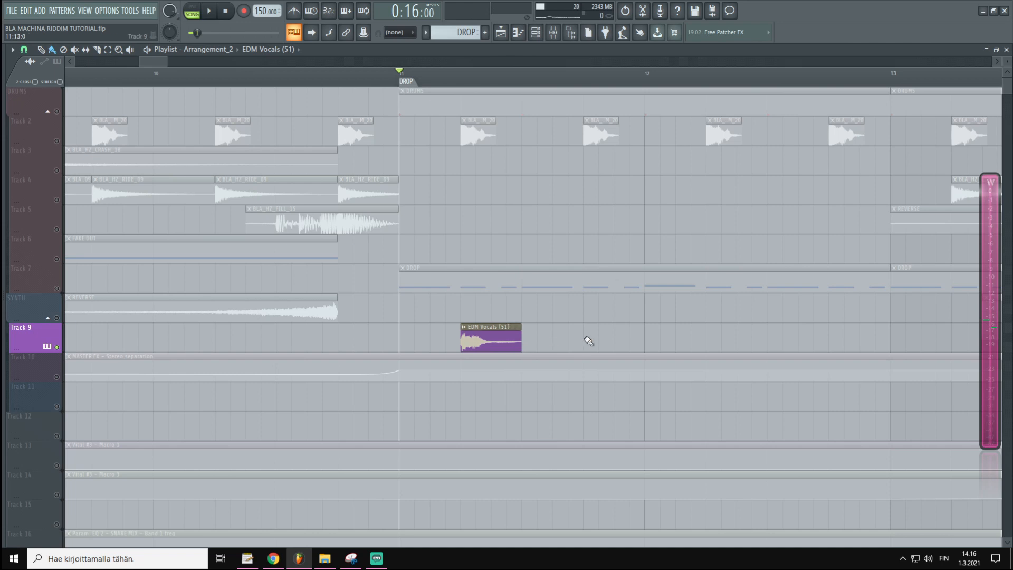
- Repeat the trimmed EDM Vocals (51) clip every second beat on Track 9 through the whole drop, up to bar 19
scroll(585, 79, "down", 5)
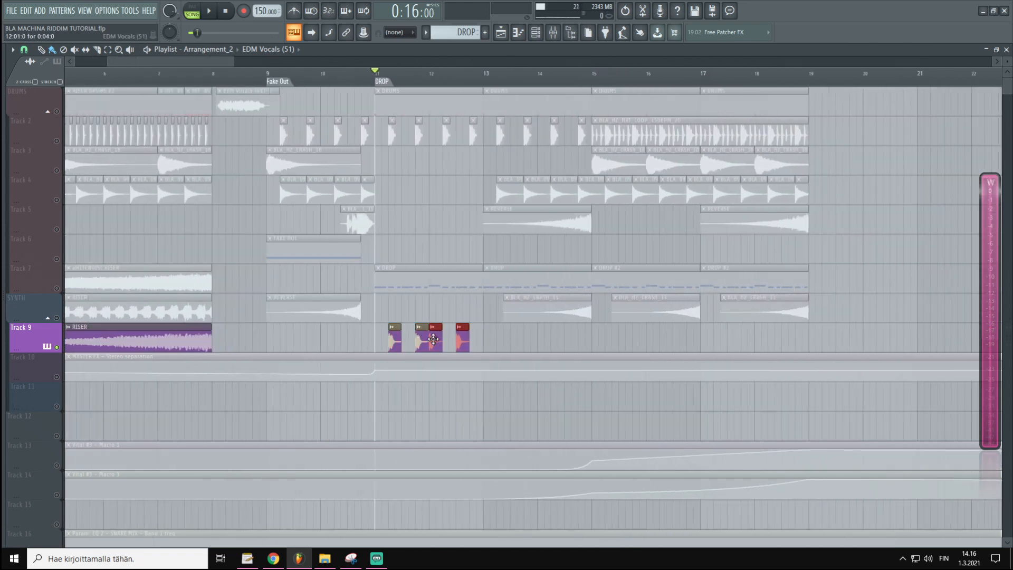
left_click_drag(506, 342, 399, 348)
key("ctrl+b")
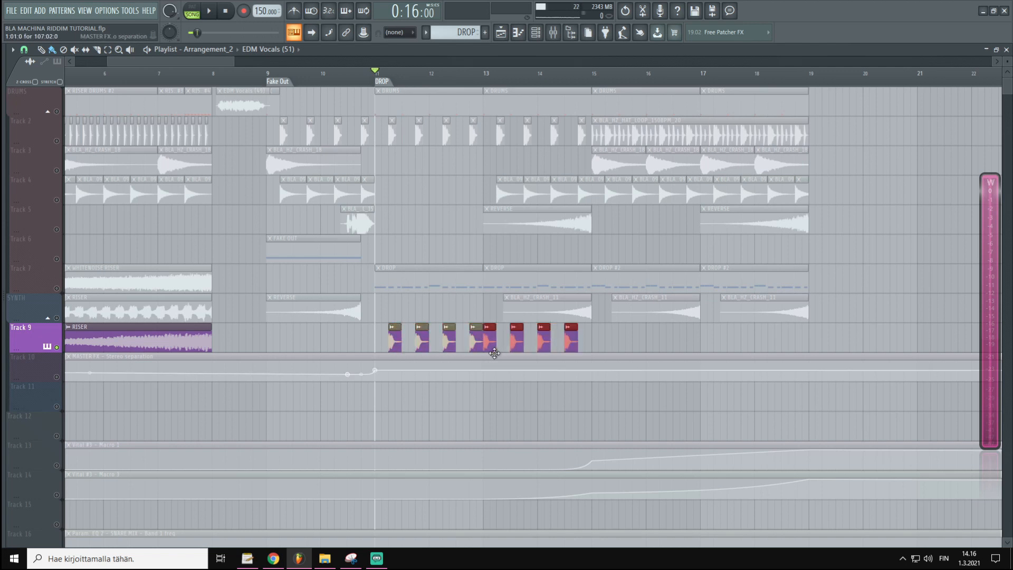
left_click_drag(673, 339, 473, 346)
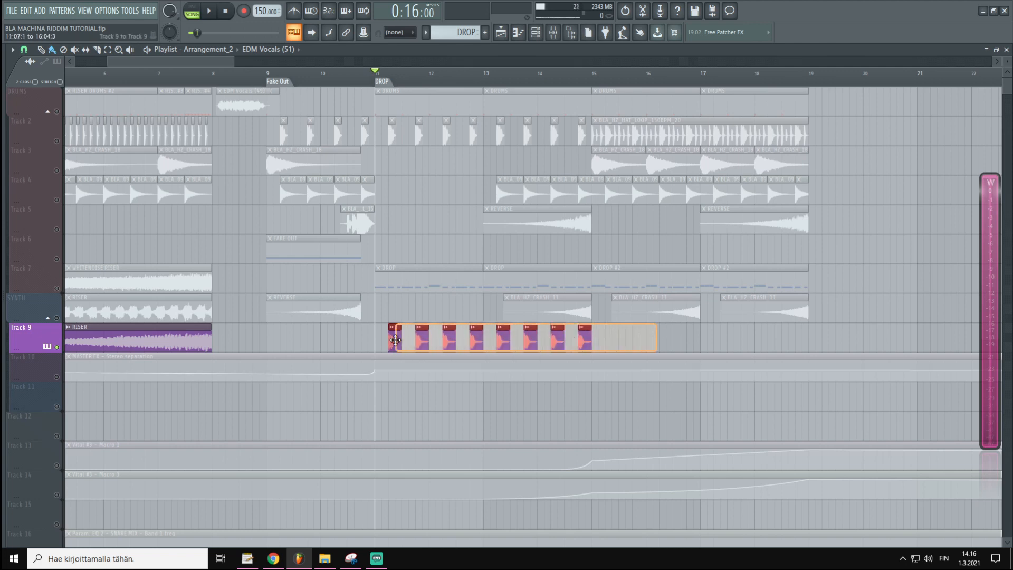
key("ctrl+b")
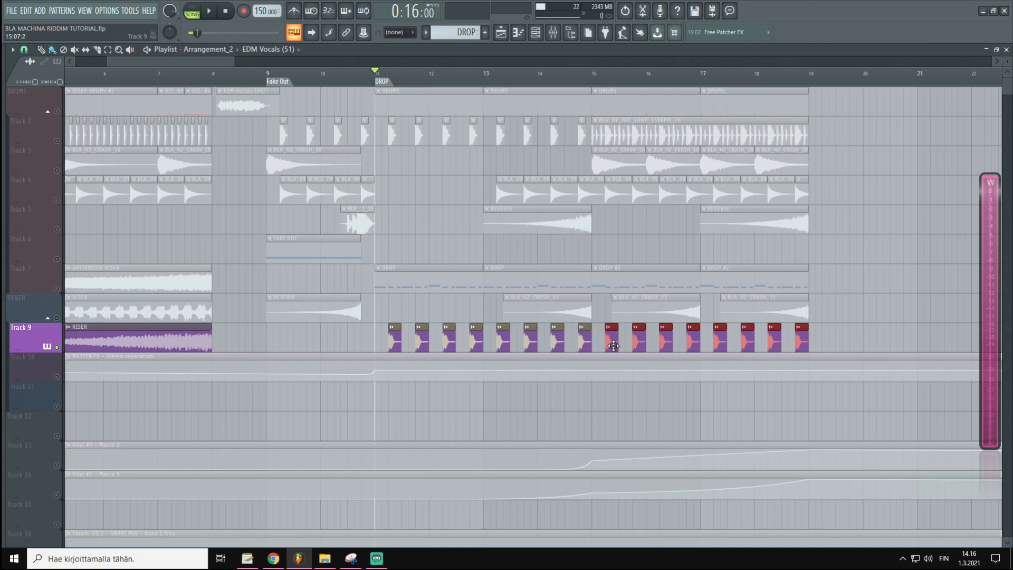
- Route EDM Vocals (51) to mixer insert 72 and load Fruity Parametric EQ 2 in its first effect slot
double_click(612, 345)
key("F9")
left_click_drag(349, 170, 349, 95)
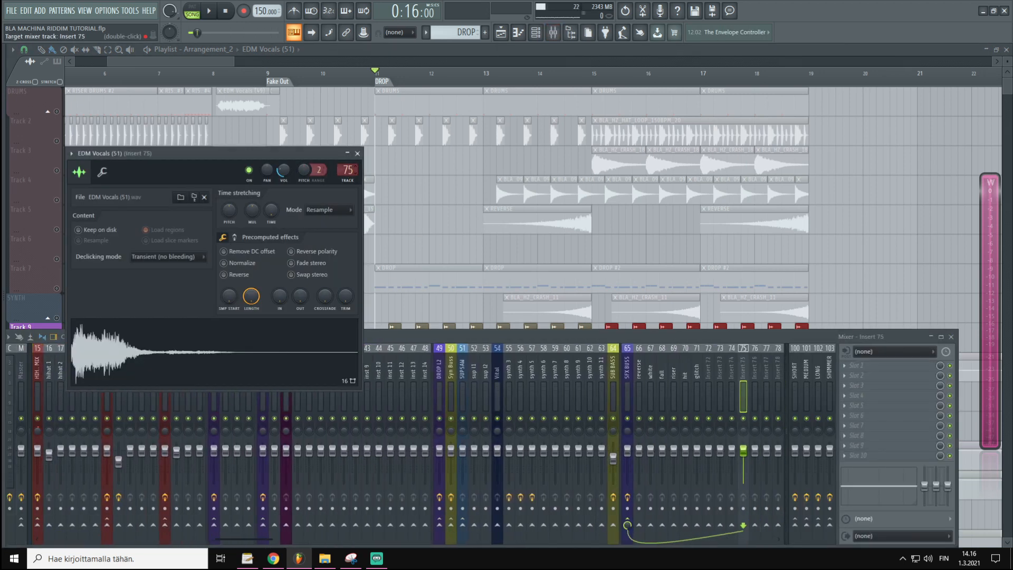
left_click(870, 369)
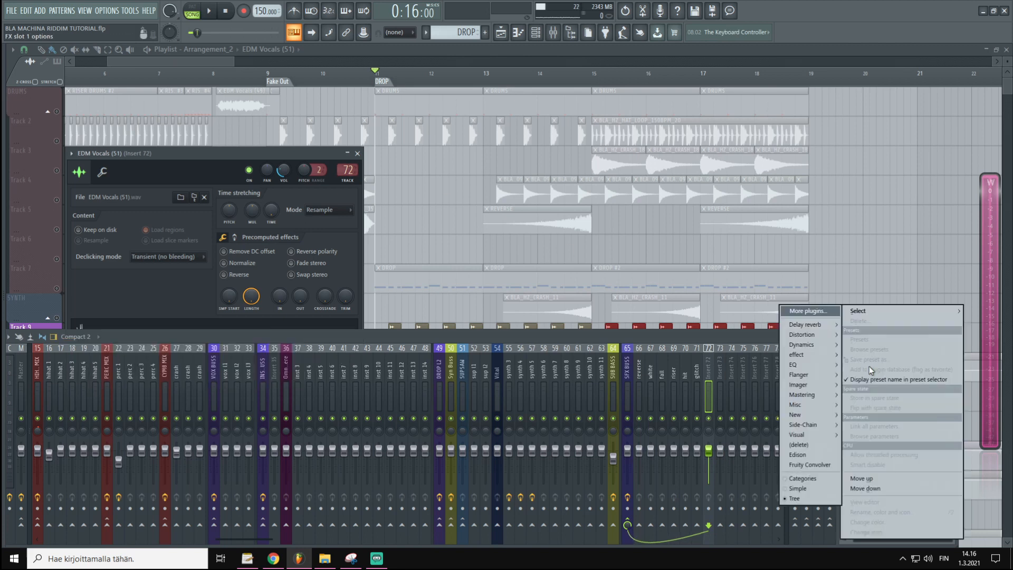
mouse_move(799, 369)
left_click(736, 380)
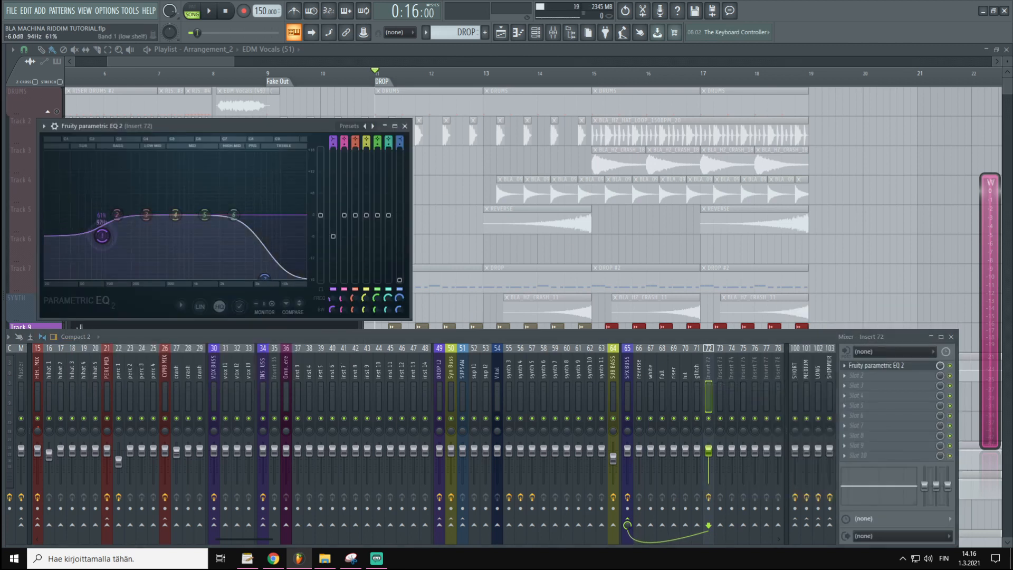
- Roll off the vocal's lows and highs with EQ bands 1 and 7, band 7 near 5060 Hz, and slightly lower insert 72's fader
left_click_drag(102, 236, 129, 275)
left_click_drag(253, 278, 257, 279)
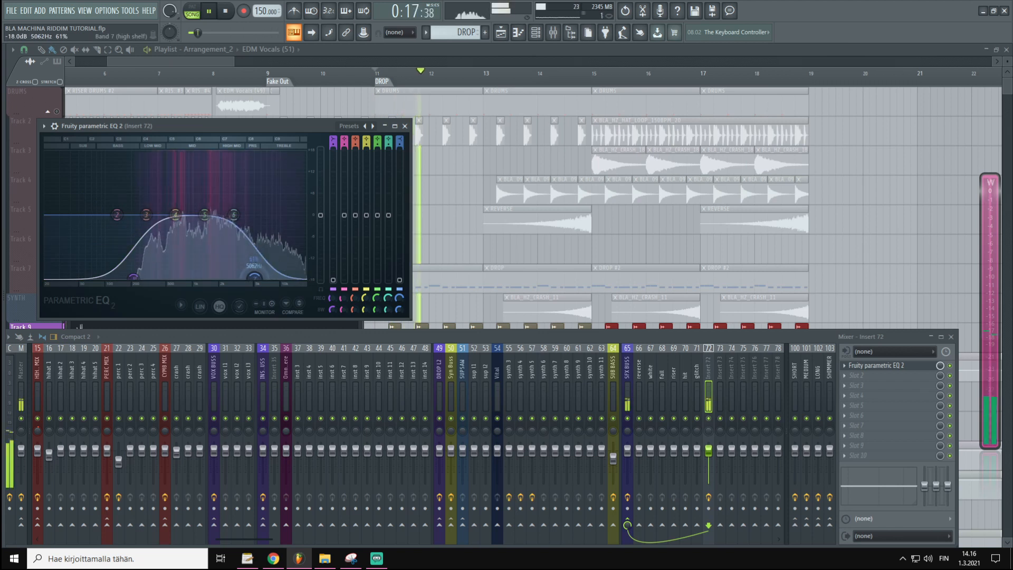
left_click(405, 126)
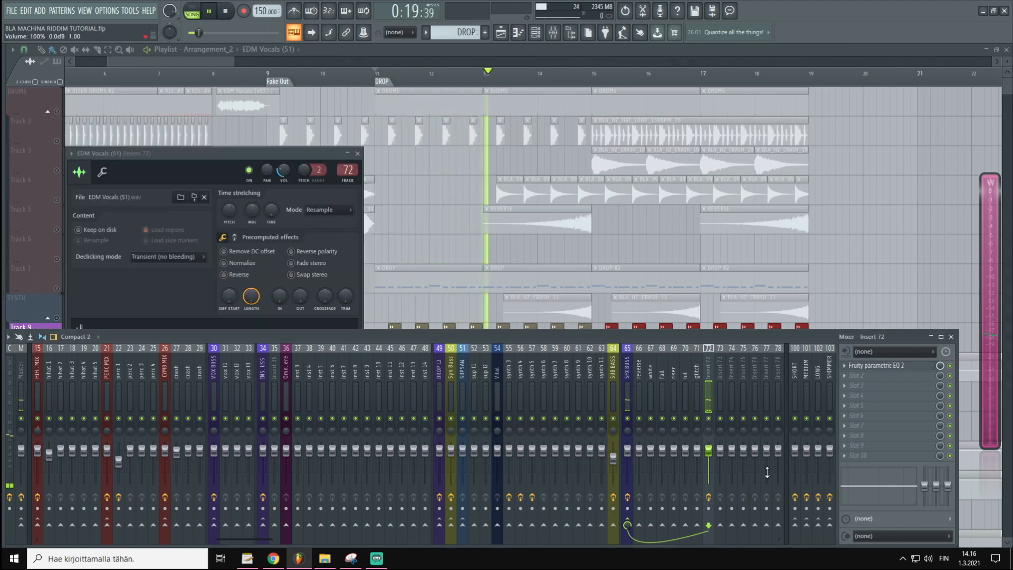
left_click_drag(709, 451, 708, 459)
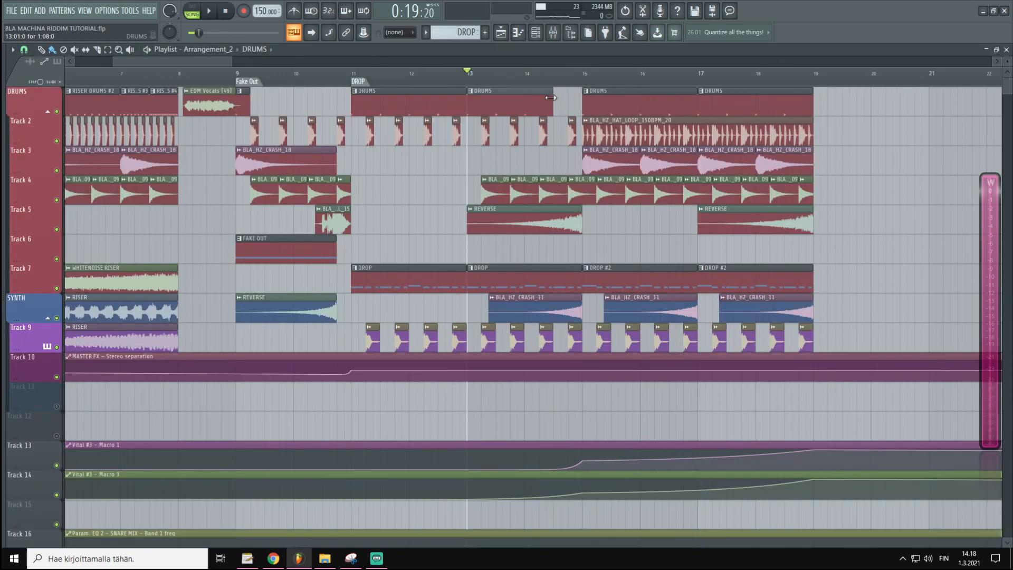
- Delete the ride clips on Track 4 between bars 13 and 15 and double the crash hits on Track 3 from bar 15
scroll(565, 90, "up", 3)
left_click_drag(585, 184, 477, 183)
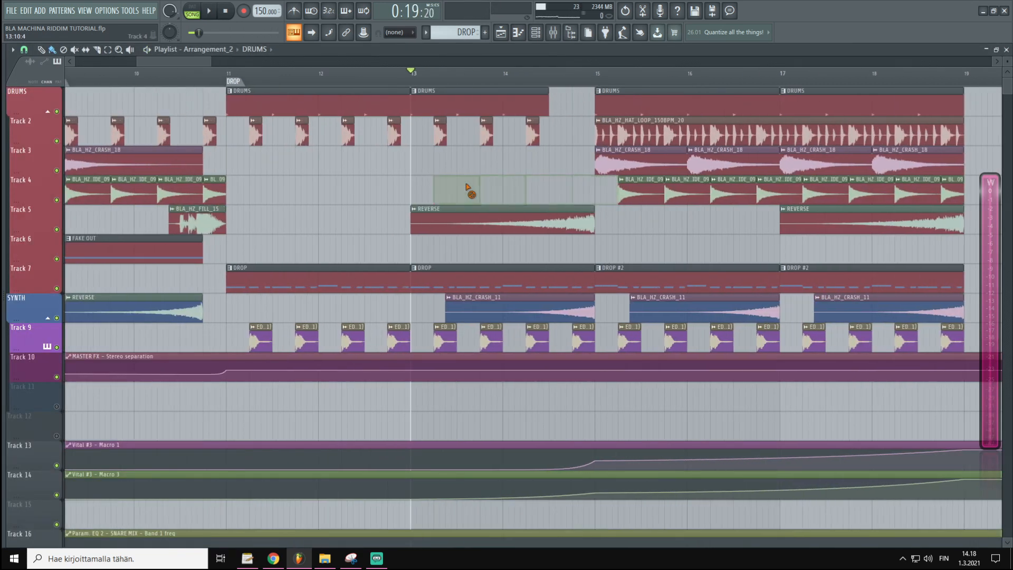
scroll(628, 158, "down", 2)
left_click_drag(826, 165, 659, 159)
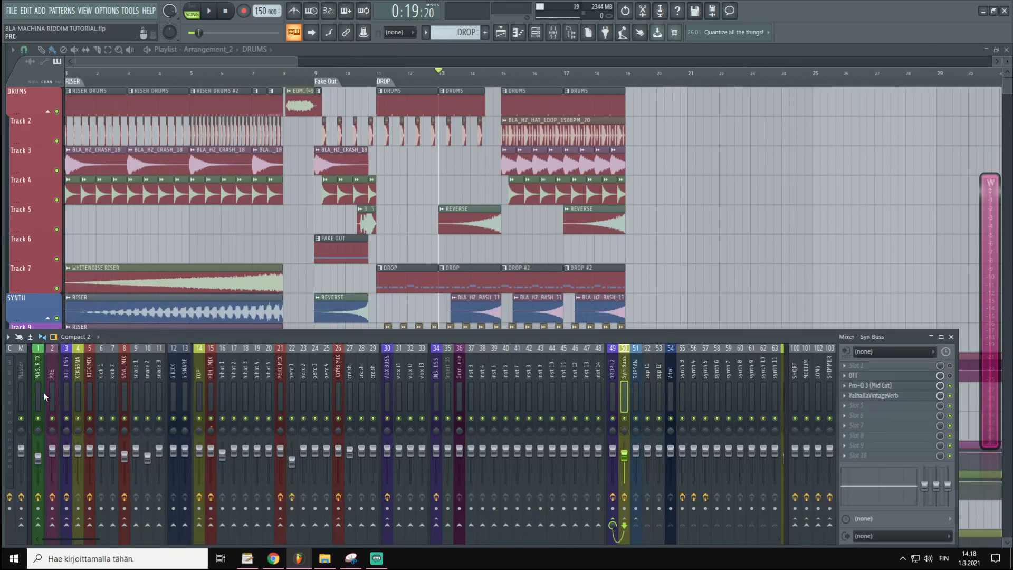
- Open OTT on the MASTER FX track, then enable FabFilter Pro-L 2 there and move its window into clear view
left_click(37, 392)
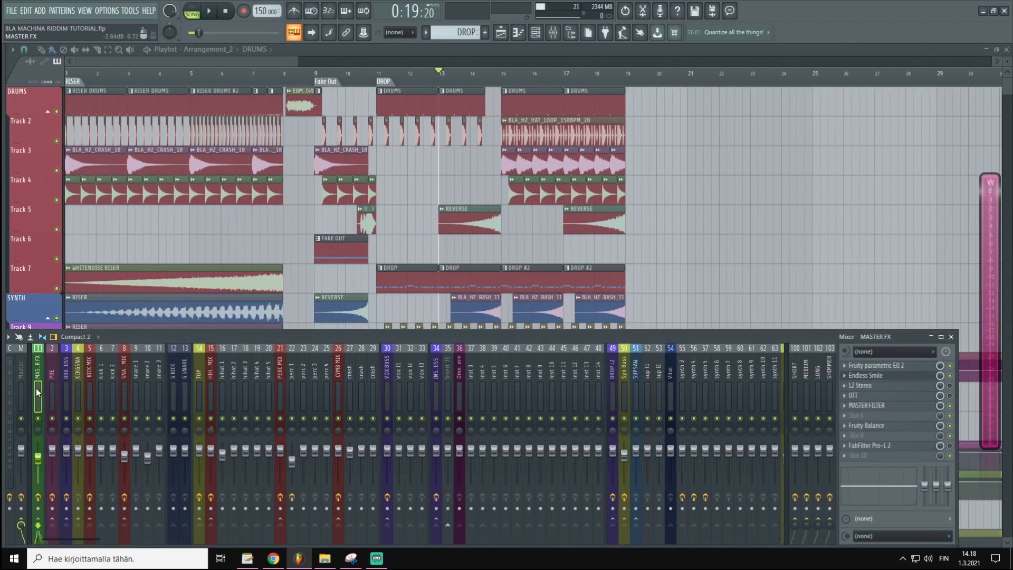
left_click(900, 395)
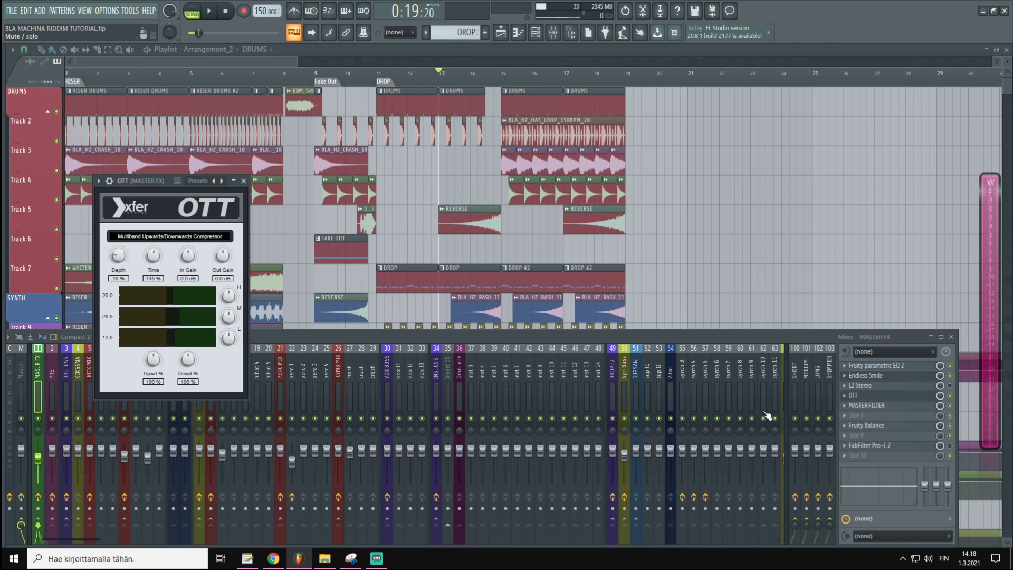
left_click(949, 446)
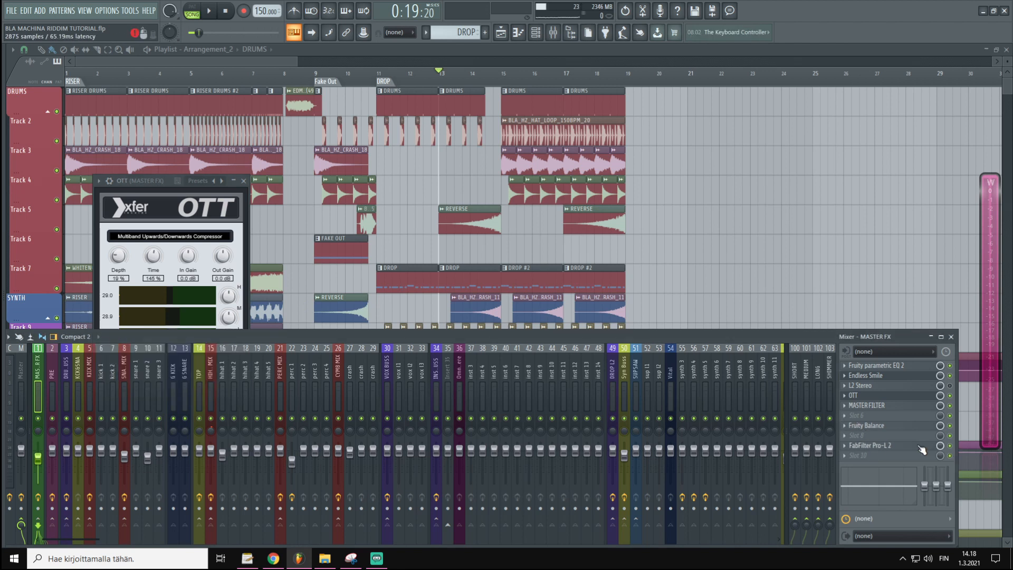
left_click(920, 447)
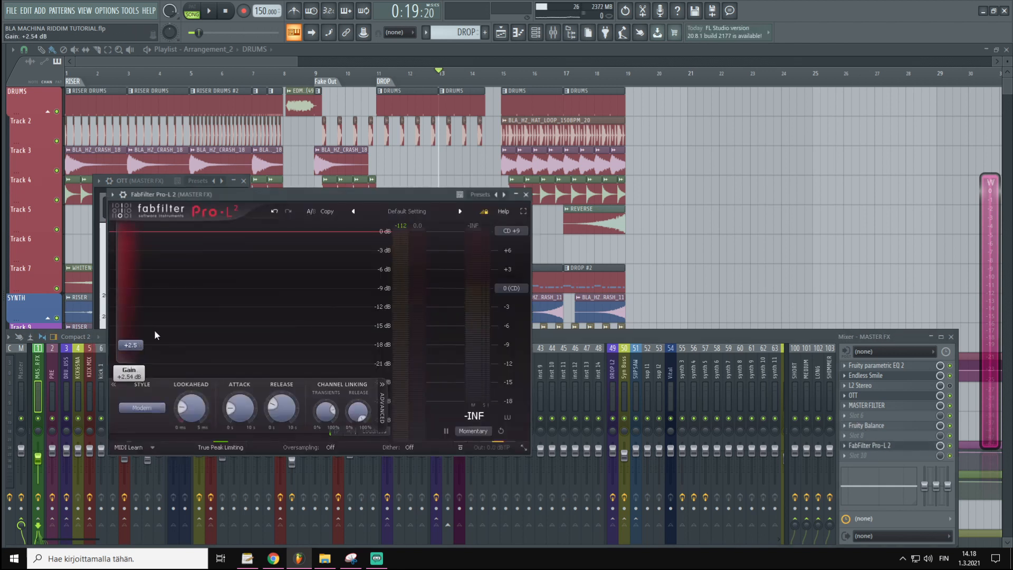
scroll(414, 74, "up", 3)
left_click_drag(329, 198, 562, 233)
- Lower the MASTER FX limiter's gain to about +1.3 dB while auditioning the drop
key("space")
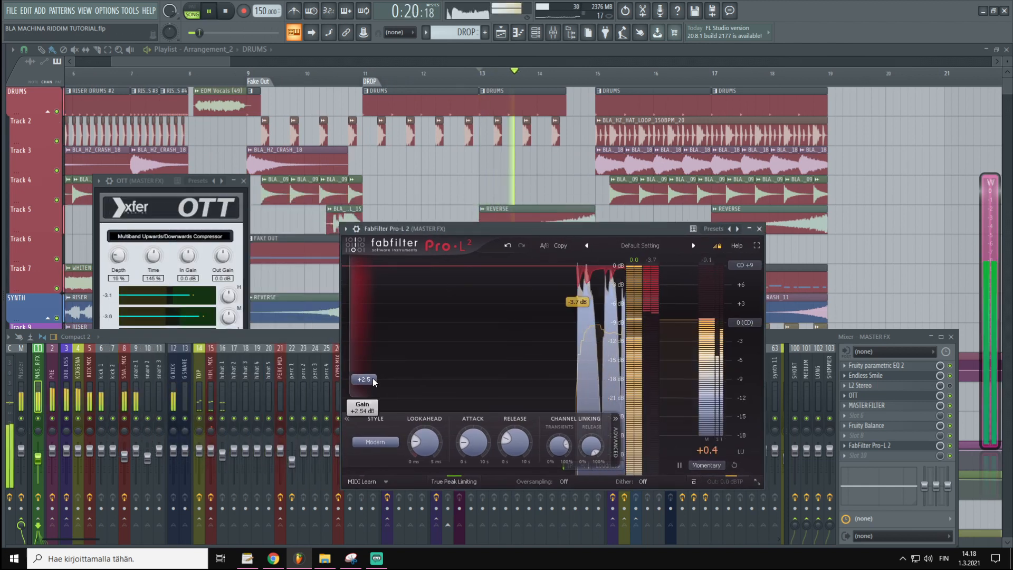
key("space")
left_click_drag(368, 380, 367, 387)
key("space")
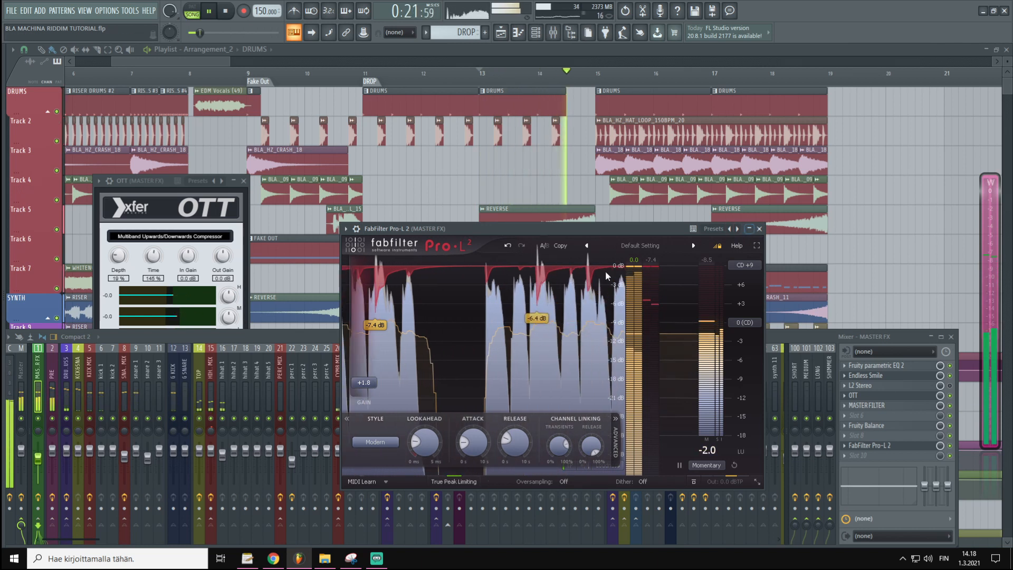
key("space")
left_click_drag(371, 383, 371, 385)
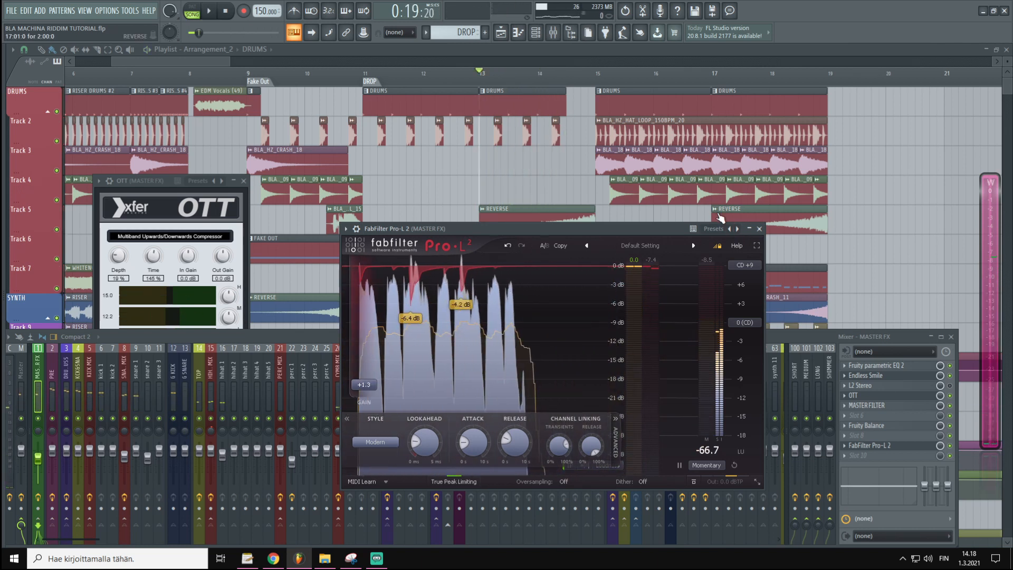
- Close the plugin and mixer windows, then play the arrangement from bar 3 through the end of the drop and stop
left_click(759, 228)
key("F12")
scroll(602, 74, "down", 3)
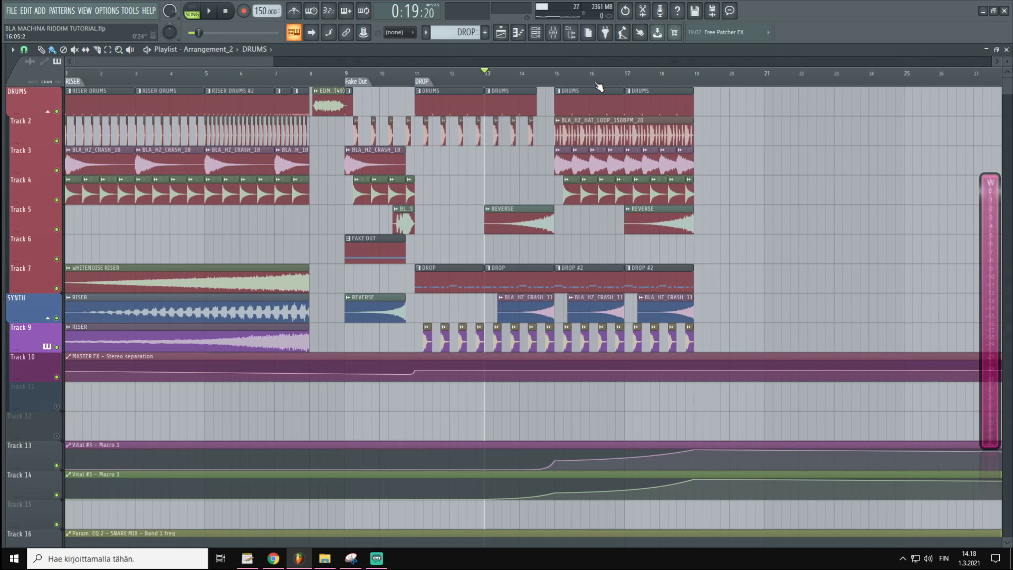
scroll(207, 82, "up", 1)
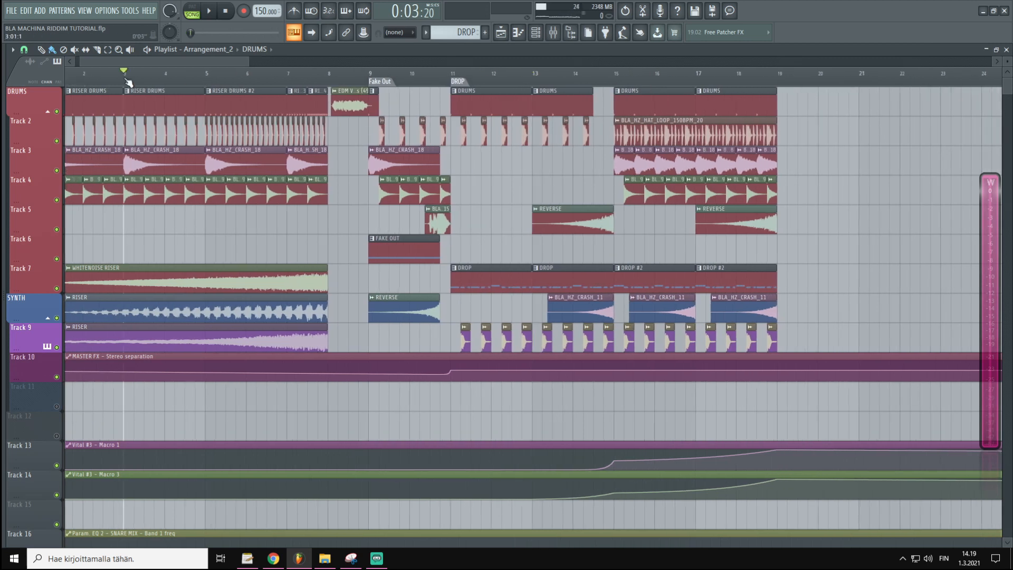
key("space")
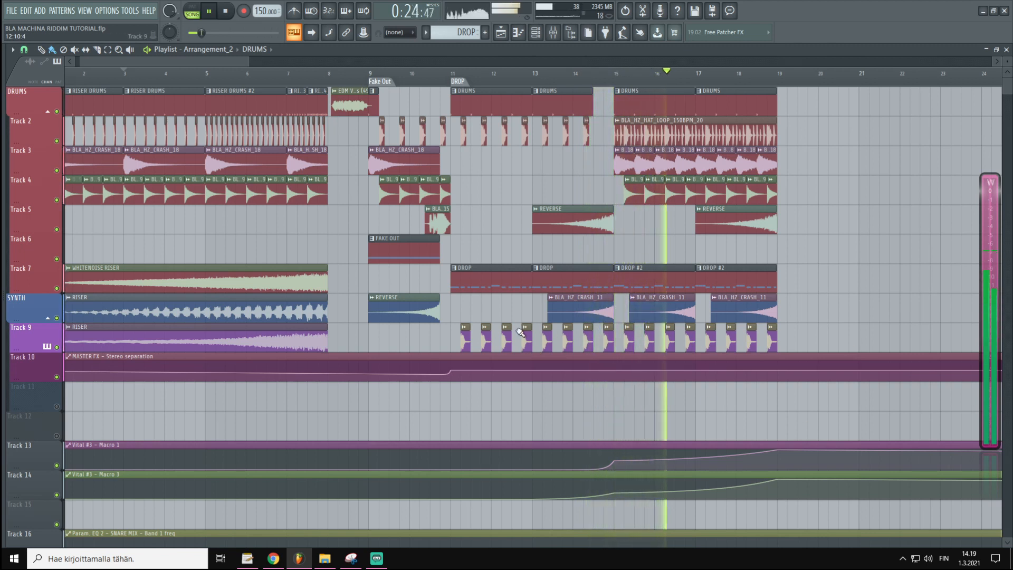
left_click(211, 10)
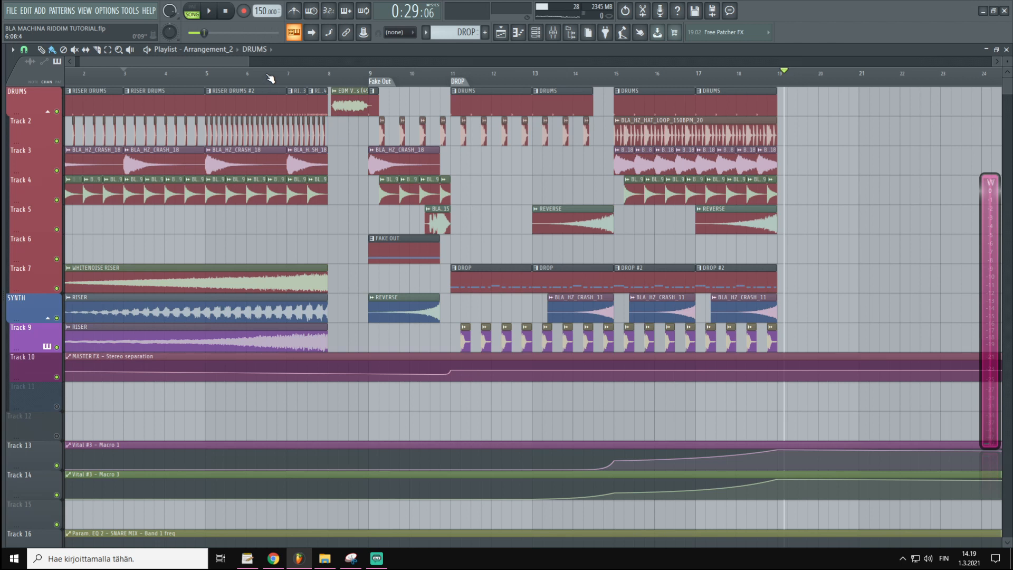
scroll(270, 78, "down", 3)
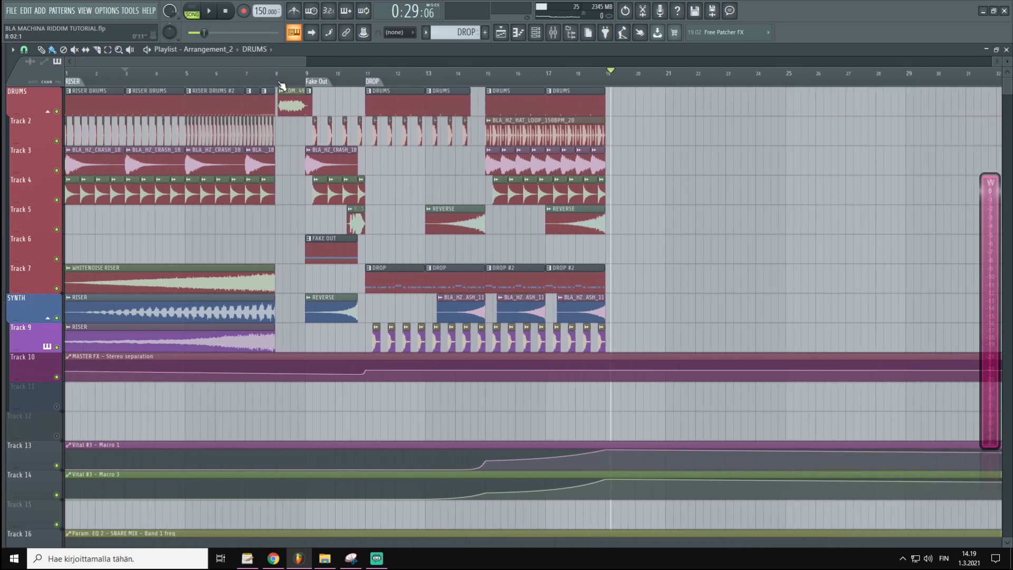
scroll(280, 84, "up", 2)
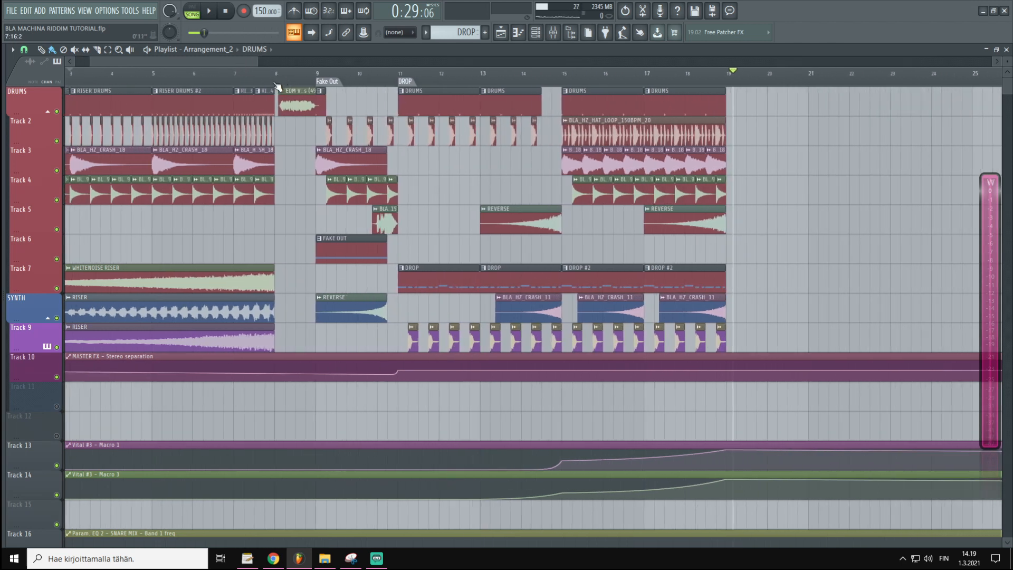
left_click_drag(226, 63, 203, 64)
scroll(513, 77, "down", 1)
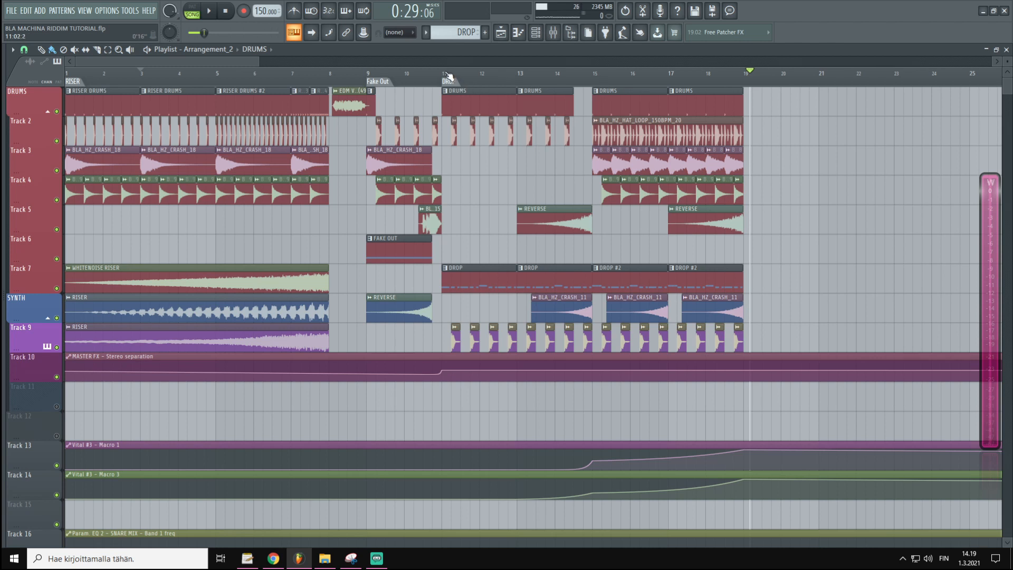
scroll(449, 77, "down", 1)
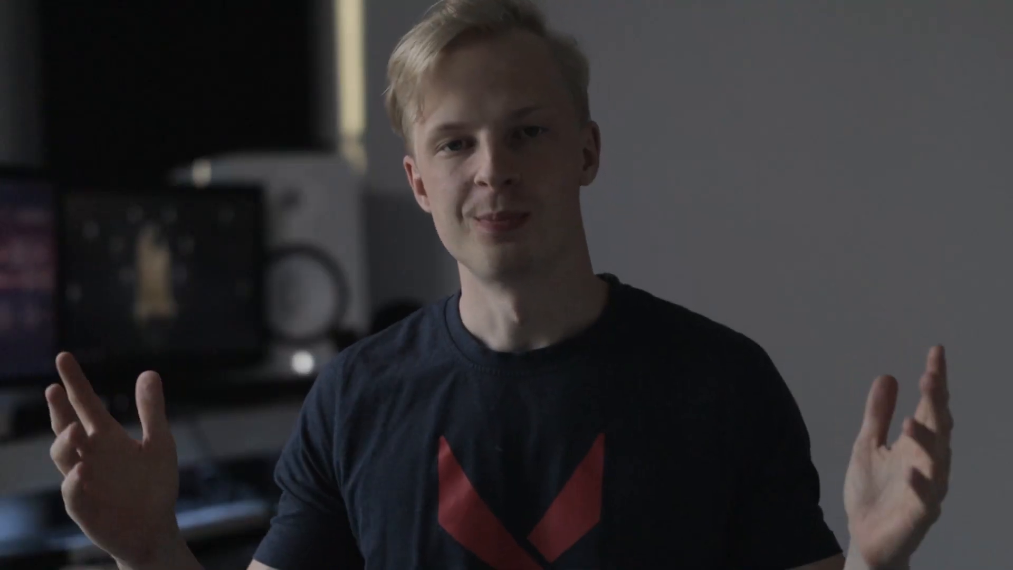